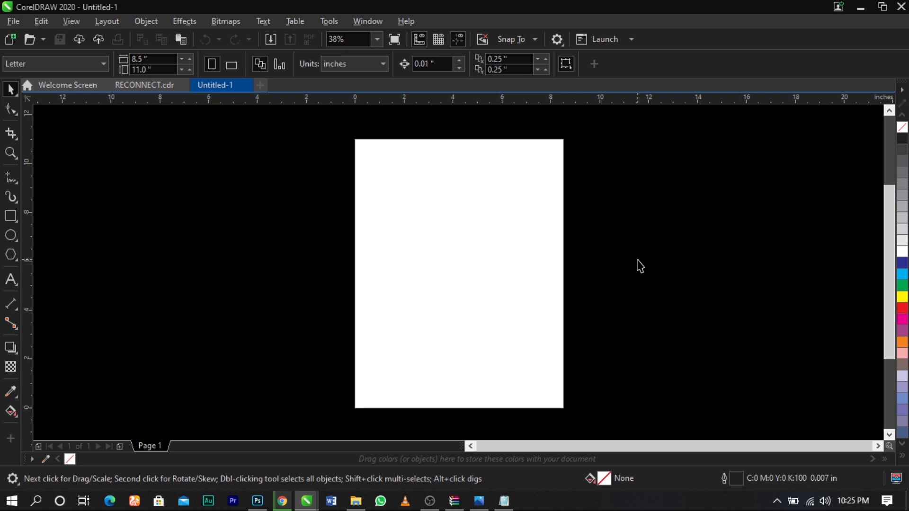
# Step: Set the document units to feet and the page size to 10 ft wide by 5 ft high
pyautogui.click(346, 64)
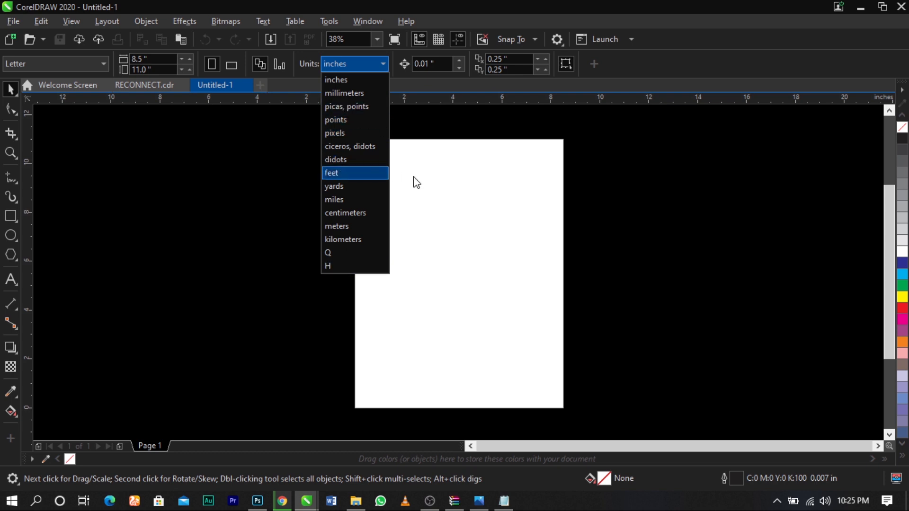
pyautogui.click(359, 172)
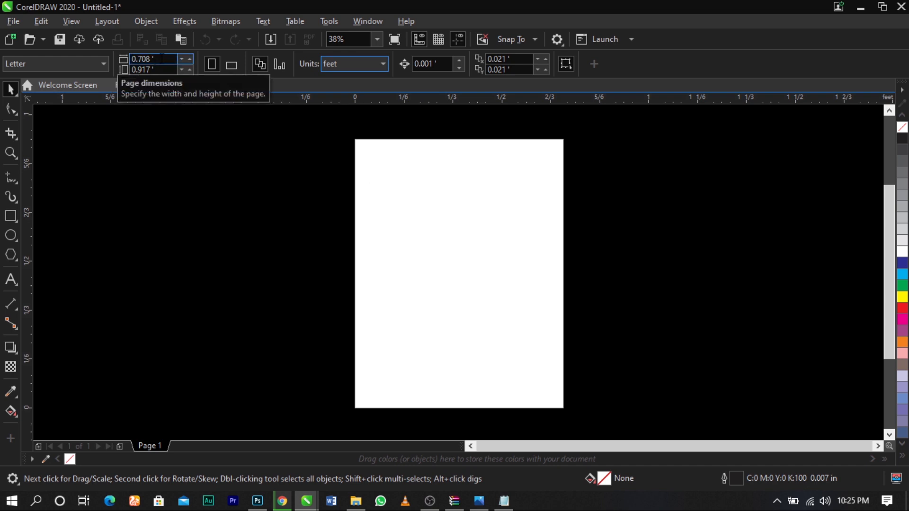
pyautogui.click(162, 58)
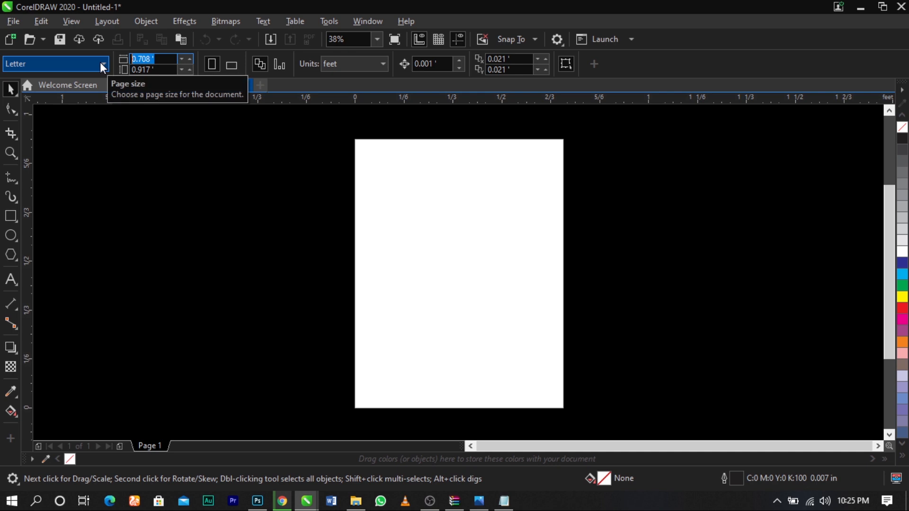
pyautogui.write('10')
pyautogui.press('Tab')
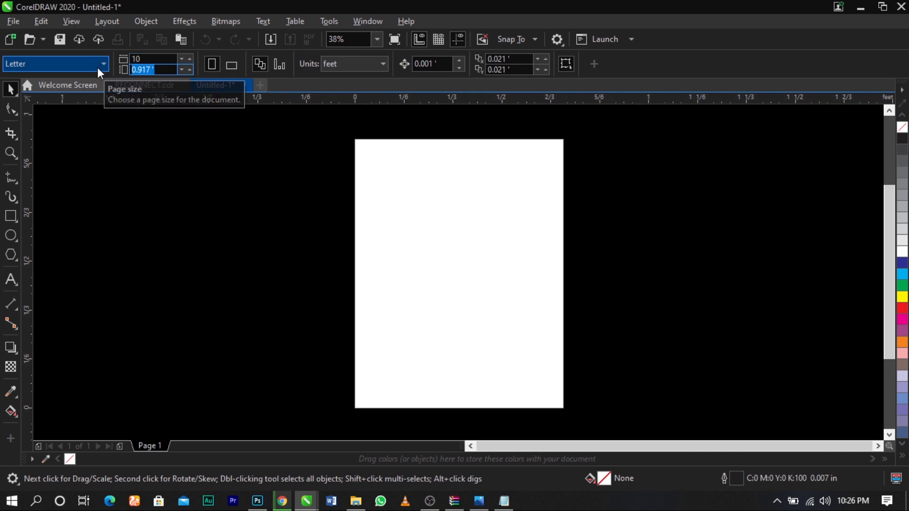
pyautogui.write('5')
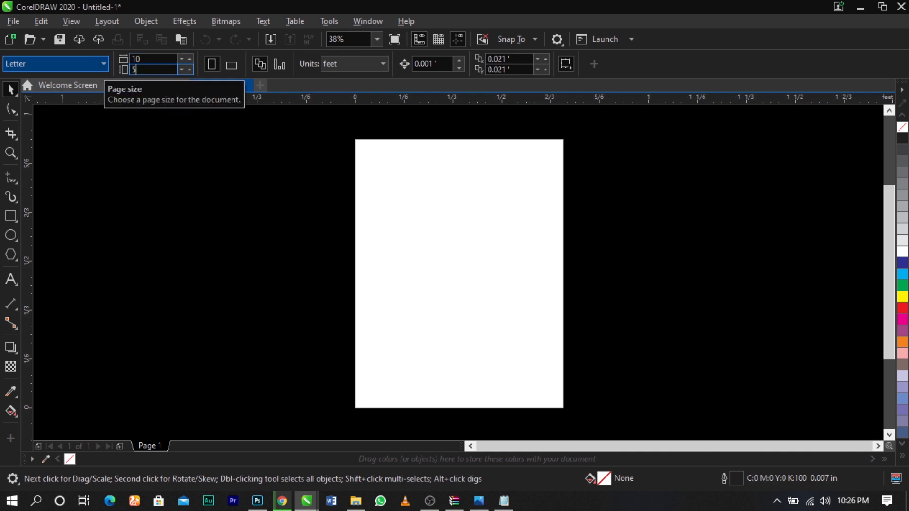
pyautogui.press('Return')
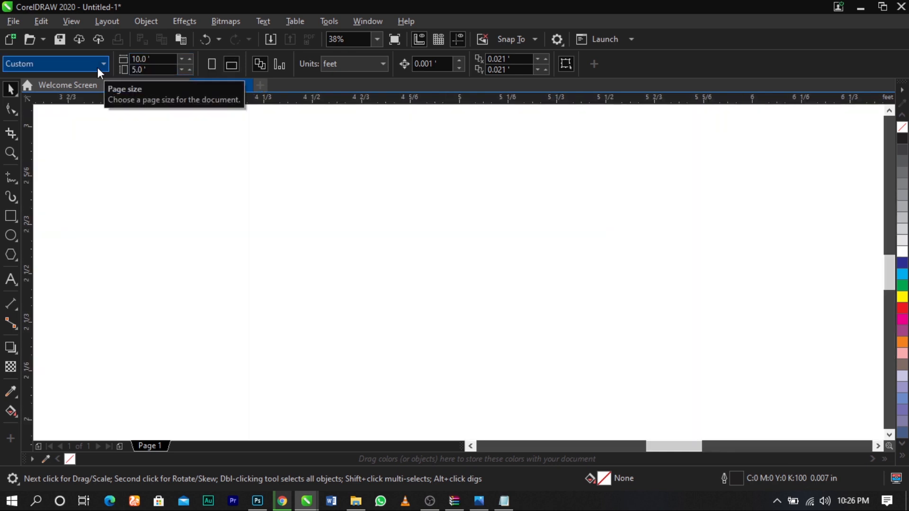
pyautogui.hotkey('shift', 'F4')
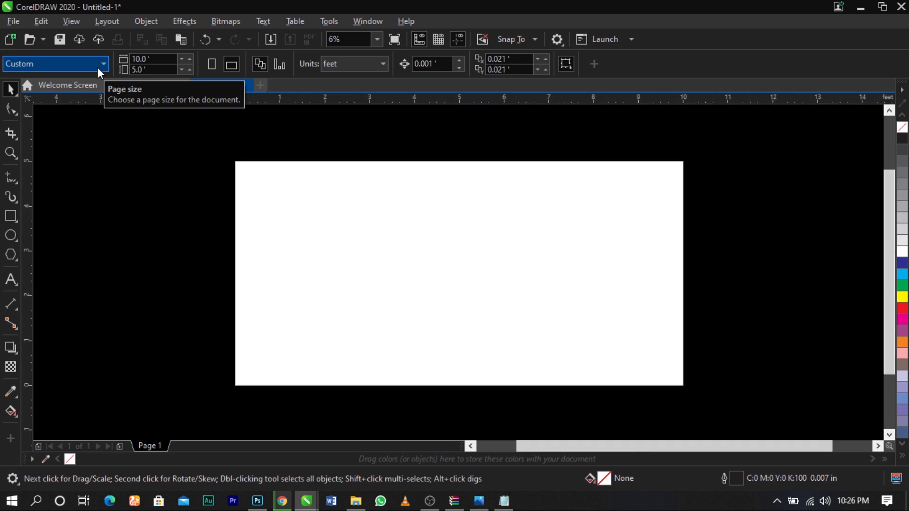
pyautogui.moveTo(234, 152); pyautogui.dragTo(703, 404)
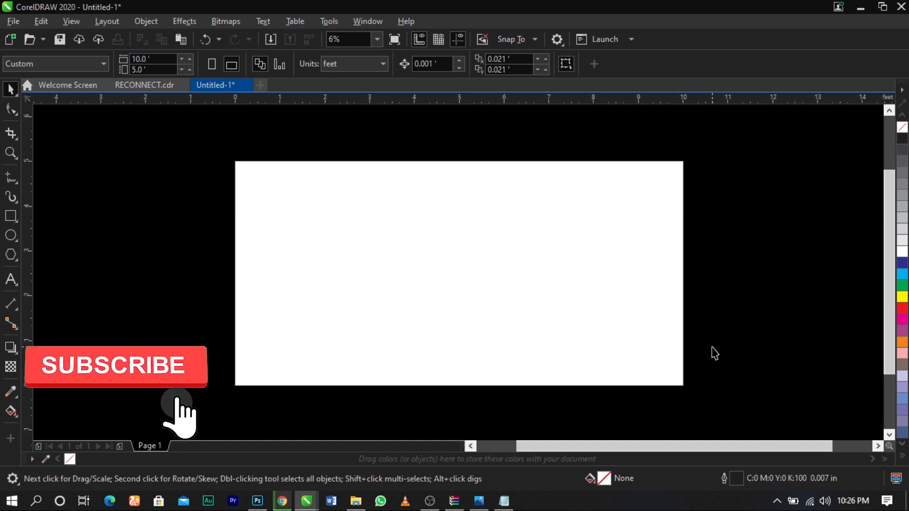
pyautogui.click(58, 66)
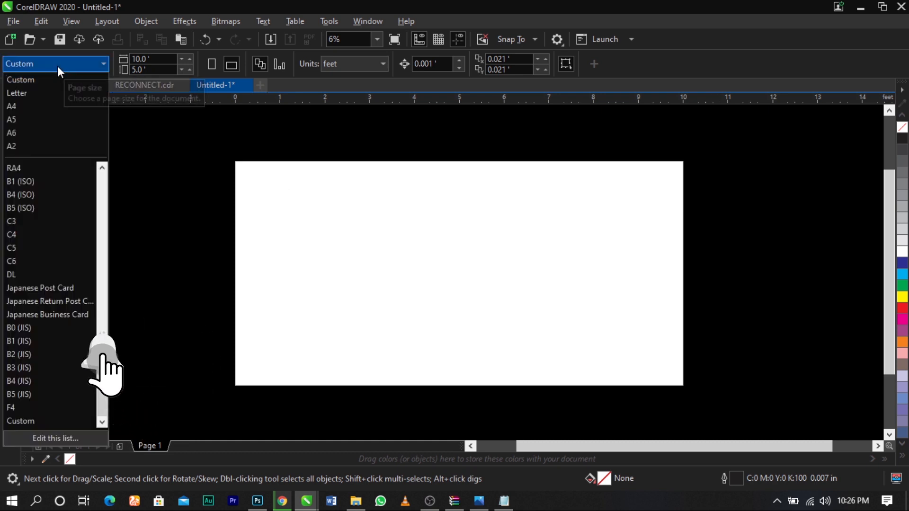
pyautogui.scroll(5, 36, 247)
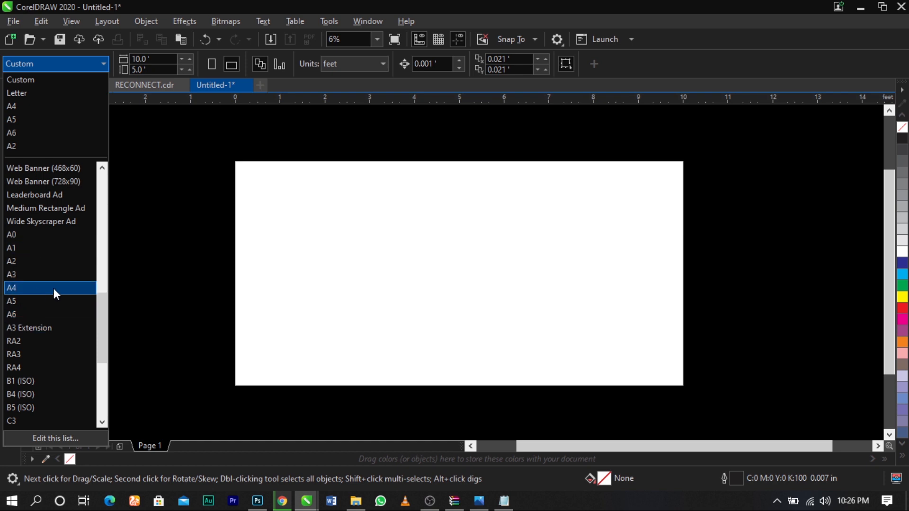
pyautogui.click(411, 287)
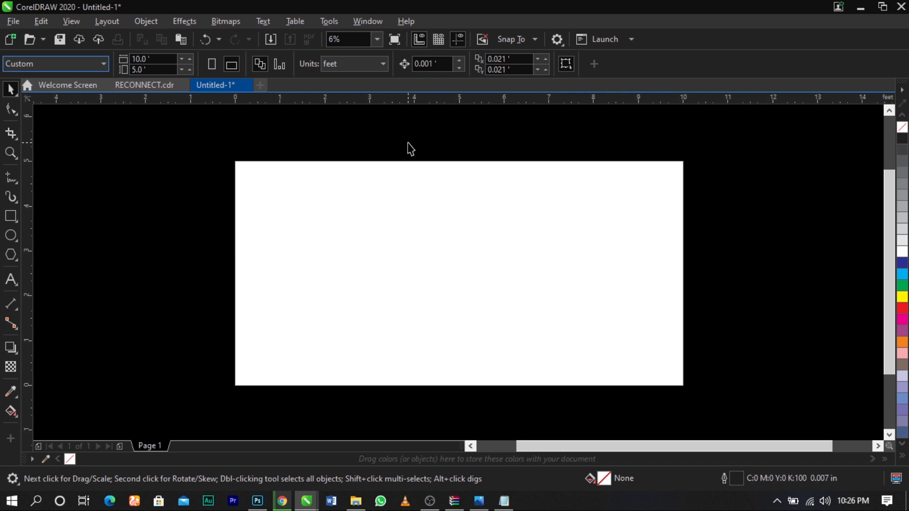
# Step: Change the document units to inches and set the page size to 5 in wide by 5 in high
pyautogui.click(365, 70)
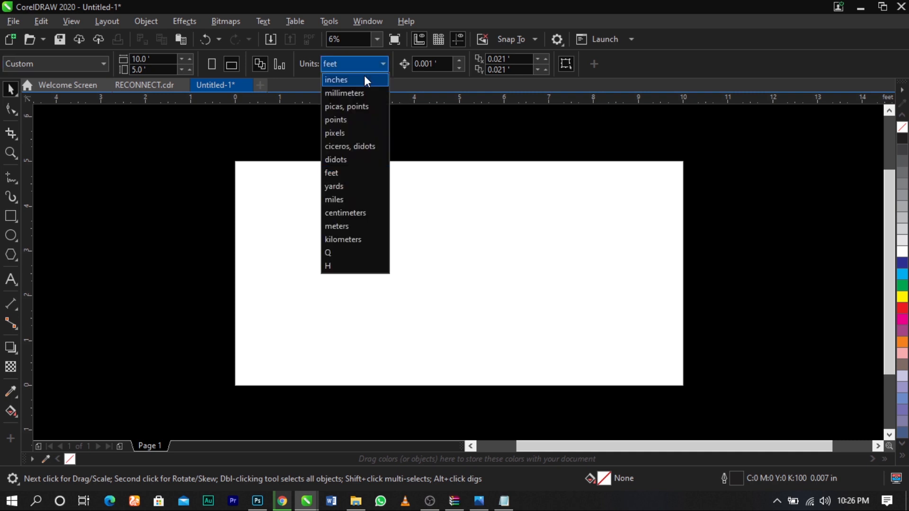
pyautogui.click(364, 80)
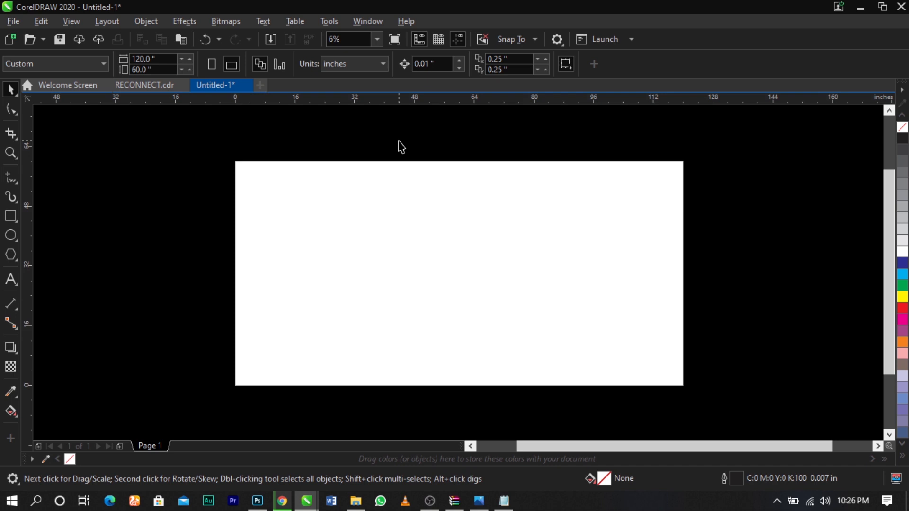
pyautogui.click(128, 59)
pyautogui.write('5')
pyautogui.press('Tab')
pyautogui.write('5')
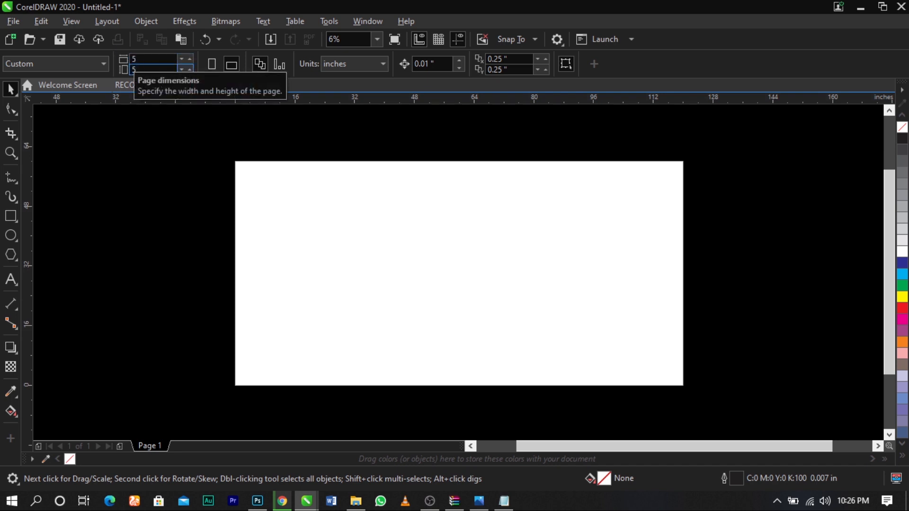
pyautogui.press('Return')
pyautogui.hotkey('shift', 'F4')
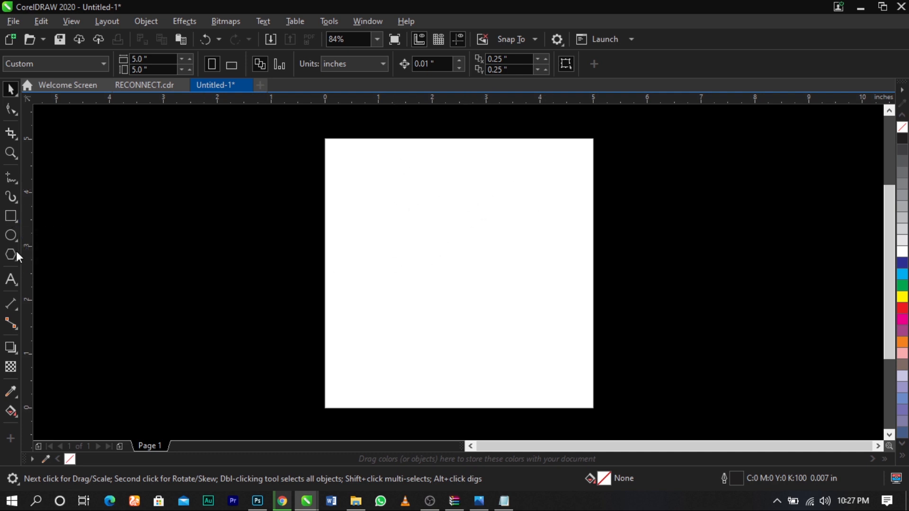
# Step: Create a rectangle that frames the whole page and examine its outline at the page edge
pyautogui.doubleClick(11, 217)
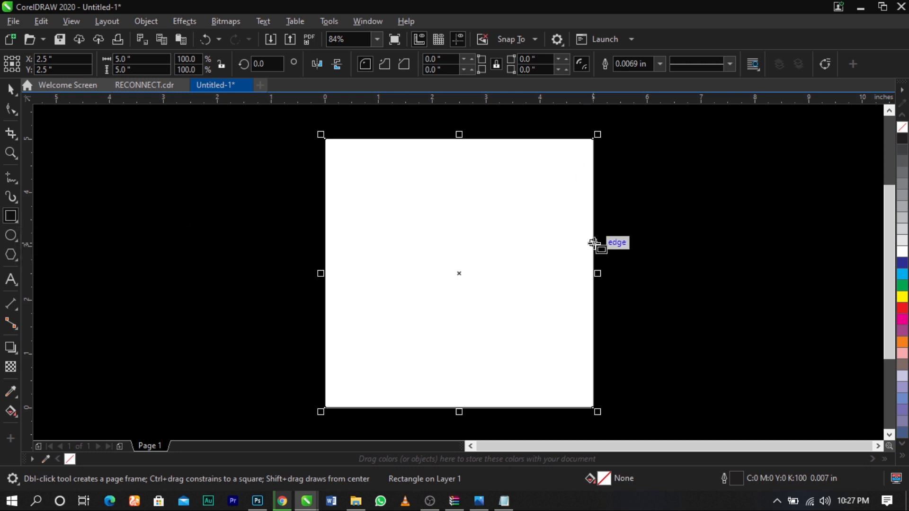
pyautogui.scroll(15, 595, 242)
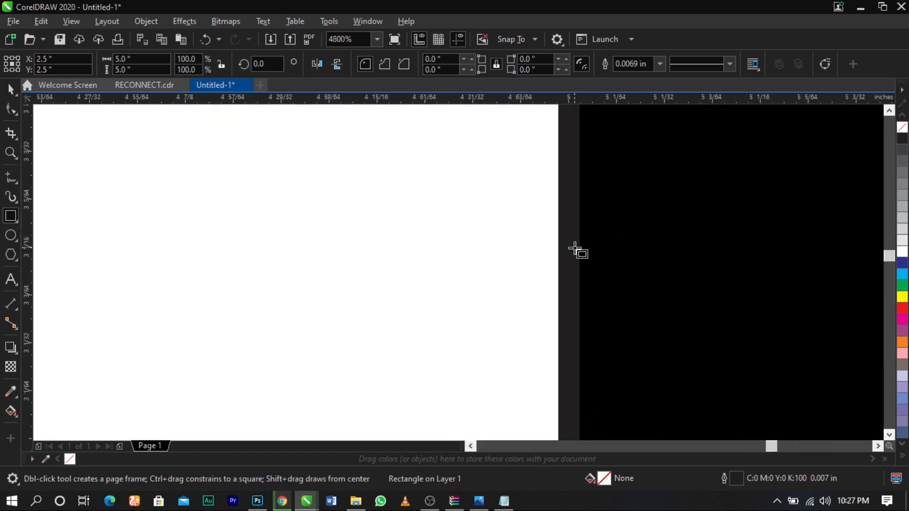
pyautogui.scroll(-4, 576, 250)
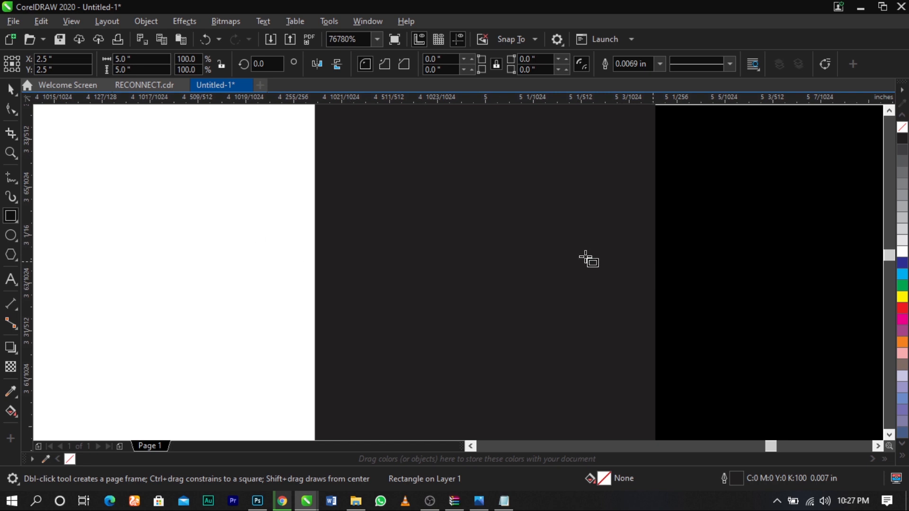
pyautogui.scroll(-12, 530, 263)
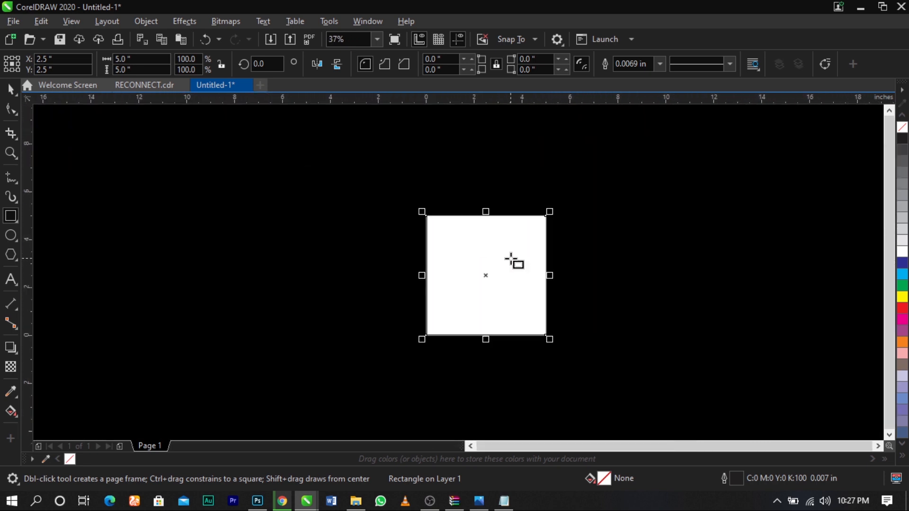
pyautogui.scroll(2, 511, 267)
pyautogui.click(10, 89)
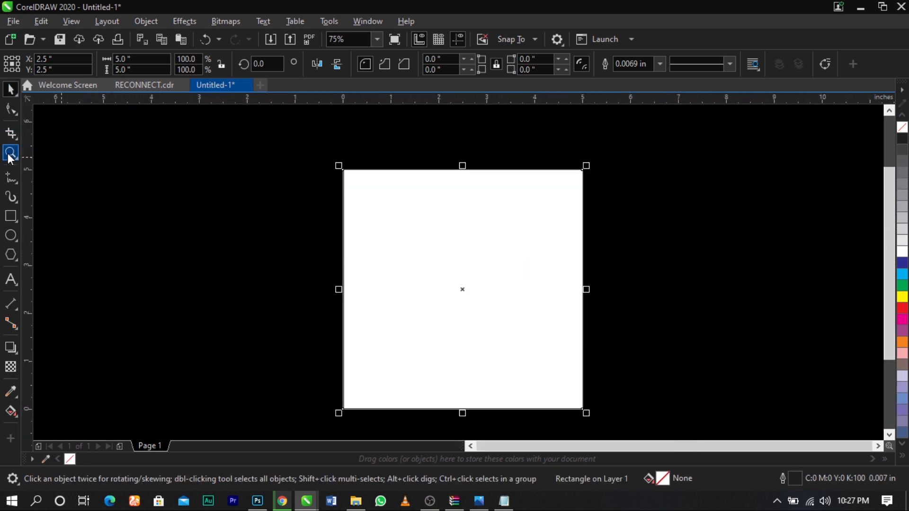
# Step: Draw a rectangle about 1.07 in wide by 1.04 in high inside the page and move it to about X 3.04, Y 3.00 in
pyautogui.click(11, 153)
pyautogui.moveTo(397, 223); pyautogui.dragTo(581, 310)
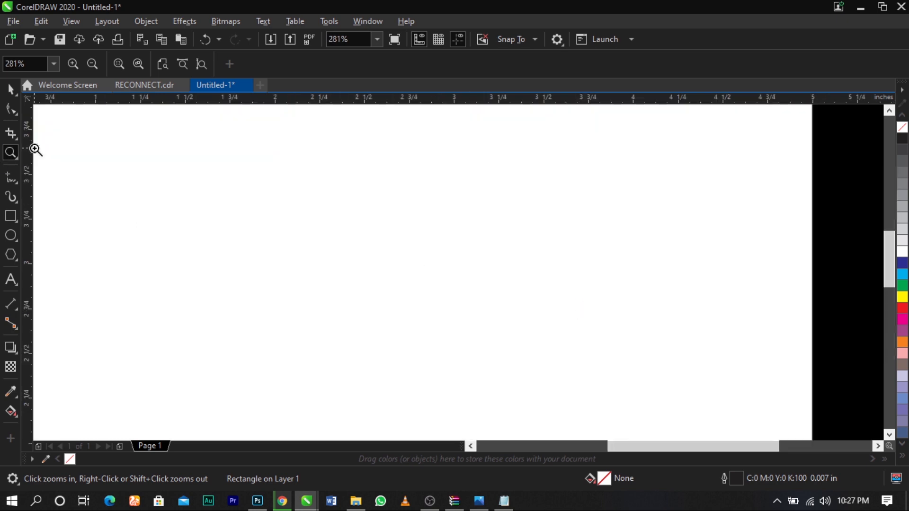
pyautogui.click(9, 92)
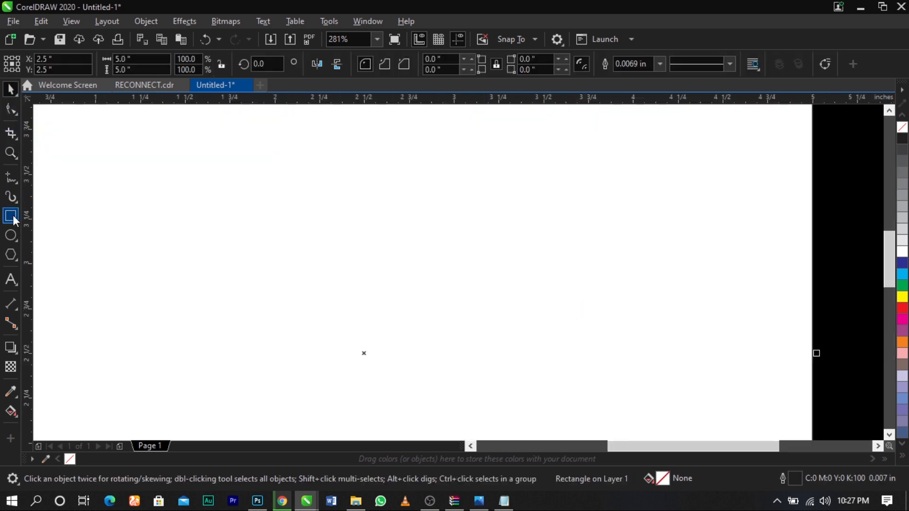
pyautogui.click(10, 216)
pyautogui.moveTo(427, 174); pyautogui.dragTo(618, 362)
pyautogui.click(10, 89)
pyautogui.moveTo(616, 258); pyautogui.dragTo(559, 251)
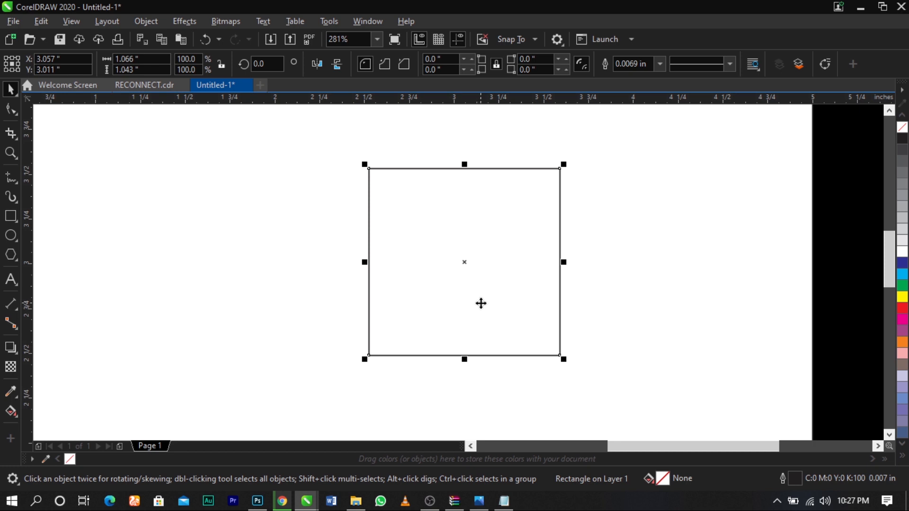
pyautogui.moveTo(494, 293); pyautogui.dragTo(491, 296)
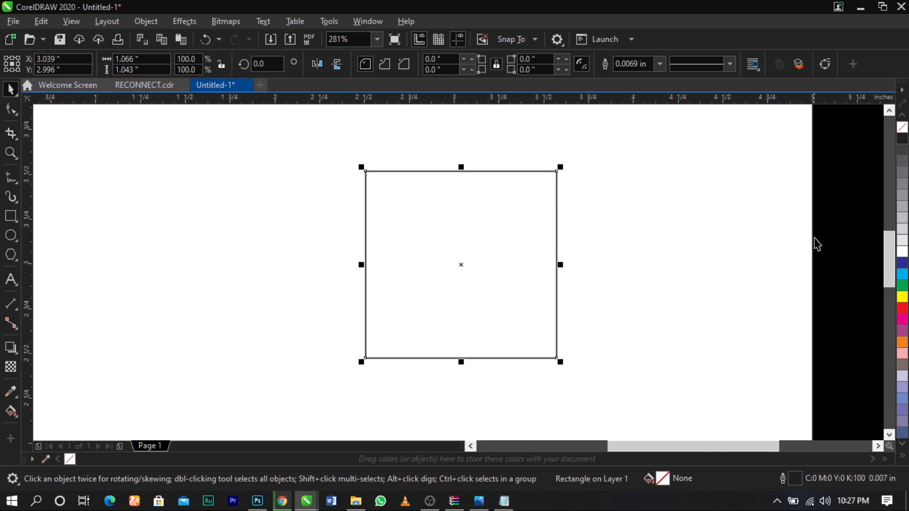
# Step: Fill the small rectangle with cyan and move it to about X 2.38, Y 3.02 in on the page
pyautogui.click(903, 280)
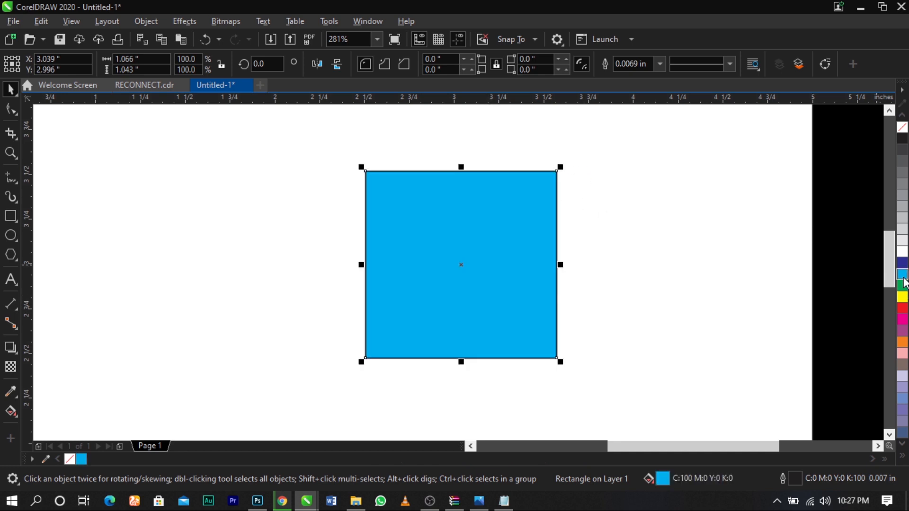
pyautogui.moveTo(492, 225); pyautogui.dragTo(426, 216)
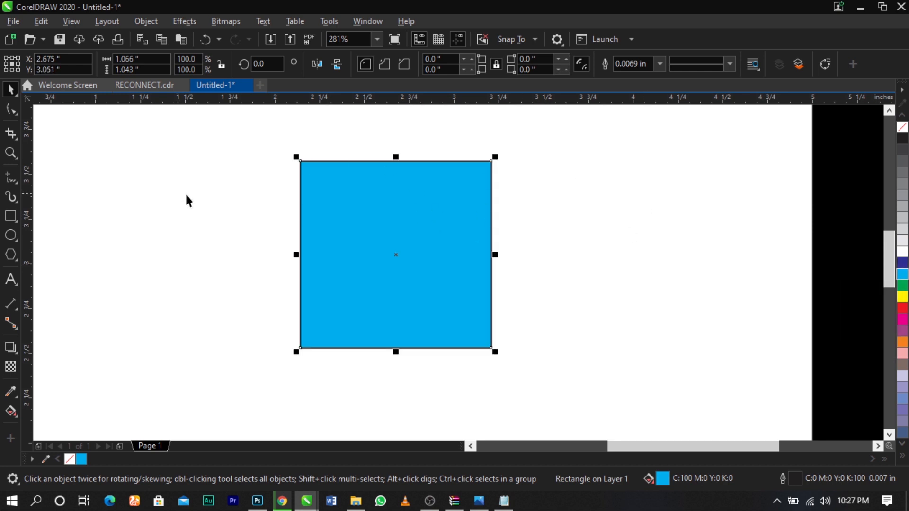
pyautogui.scroll(8, 303, 161)
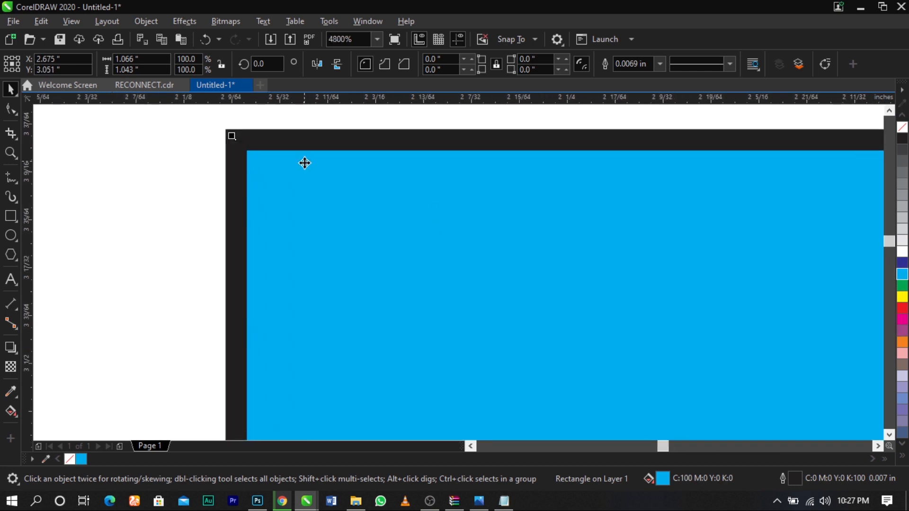
pyautogui.scroll(-9, 304, 163)
pyautogui.scroll(5, 388, 172)
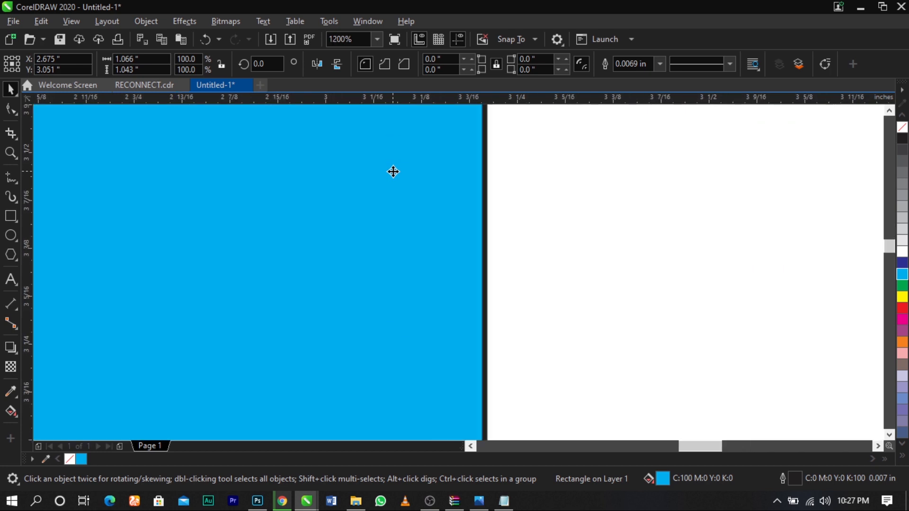
pyautogui.scroll(-2, 436, 180)
pyautogui.scroll(1, 450, 183)
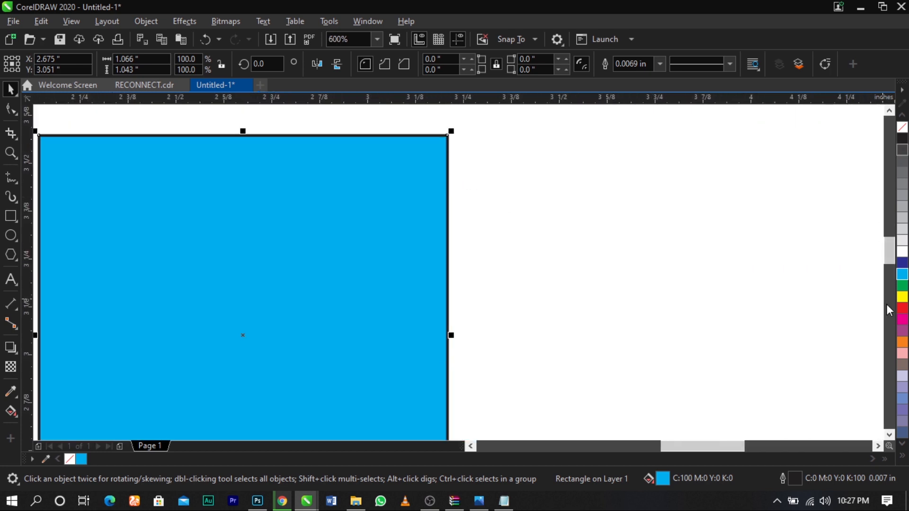
pyautogui.scroll(-2, 416, 205)
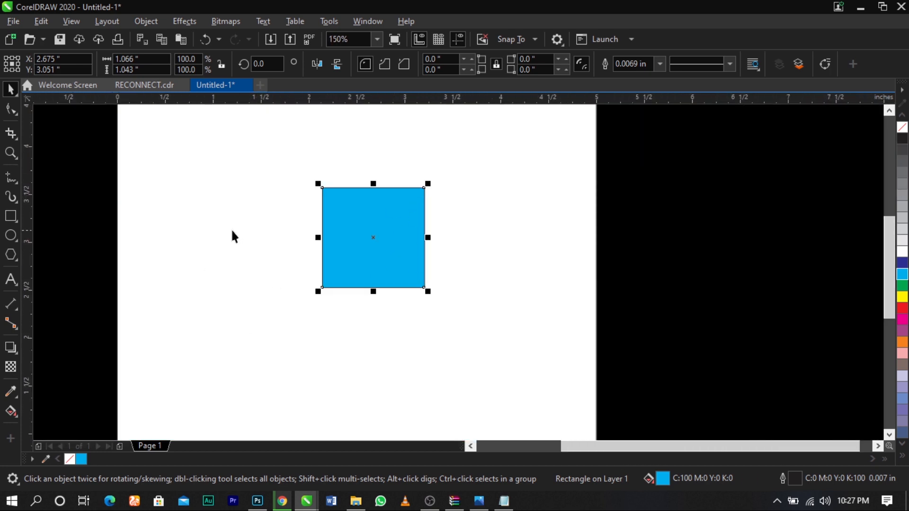
pyautogui.moveTo(377, 229); pyautogui.dragTo(349, 232)
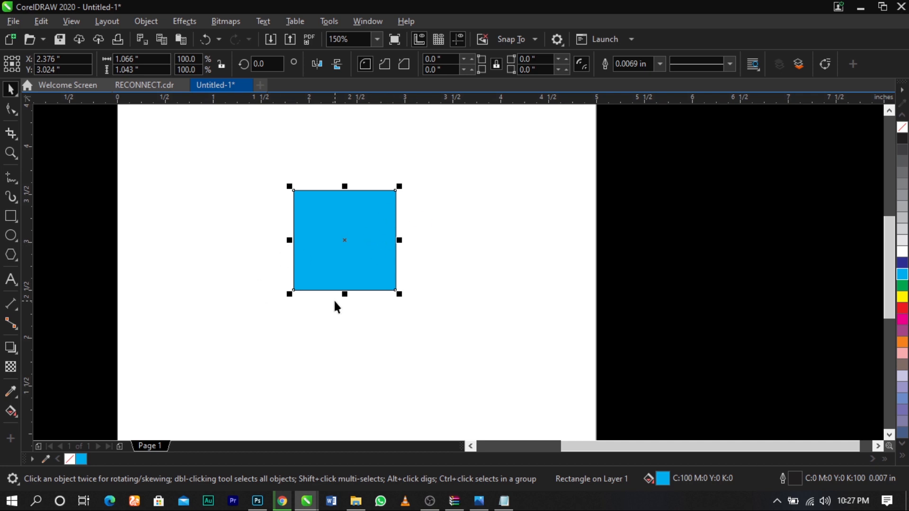
# Step: Change the outline colour of the cyan rectangle to yellow
pyautogui.scroll(10, 395, 227)
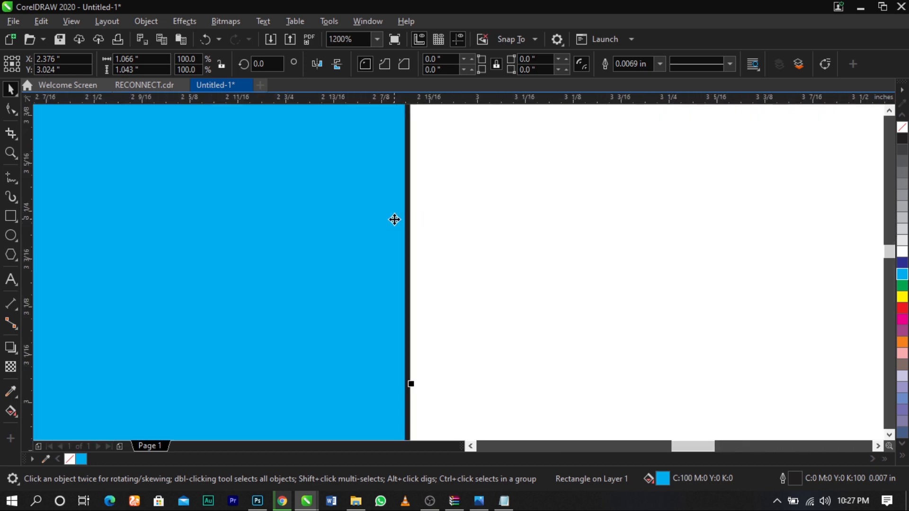
pyautogui.scroll(-4, 435, 231)
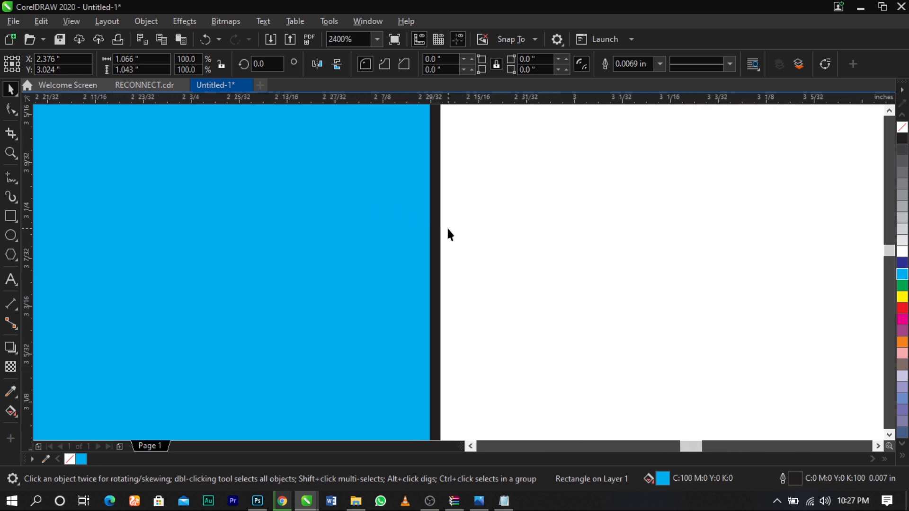
pyautogui.scroll(2, 426, 230)
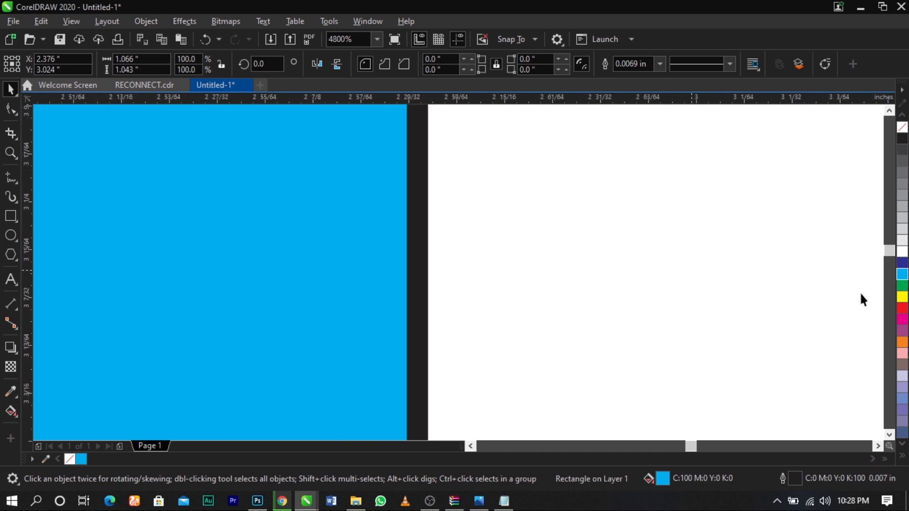
pyautogui.rightClick(902, 298)
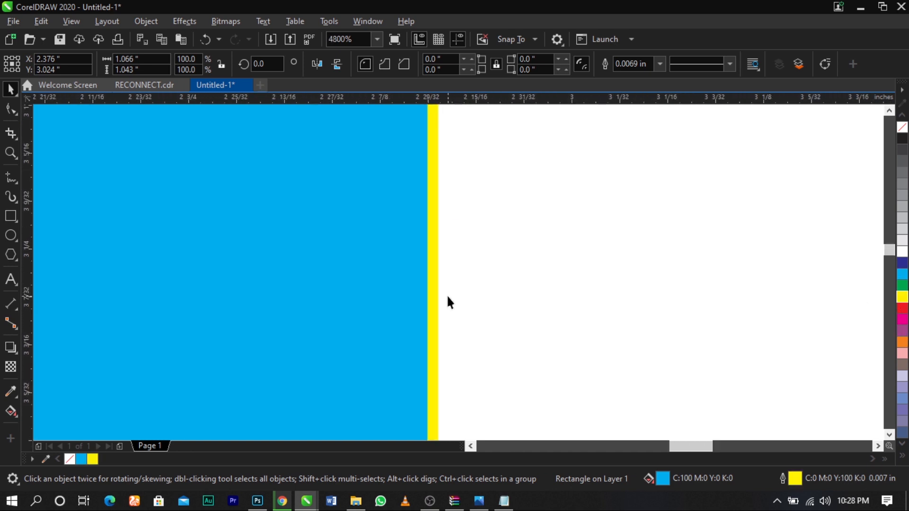
# Step: Move the cyan rectangle to about X 2.84, Y 2.54 in and inspect its yellow outline up close
pyautogui.scroll(-5, 446, 298)
pyautogui.scroll(4, 442, 297)
pyautogui.scroll(-3, 443, 297)
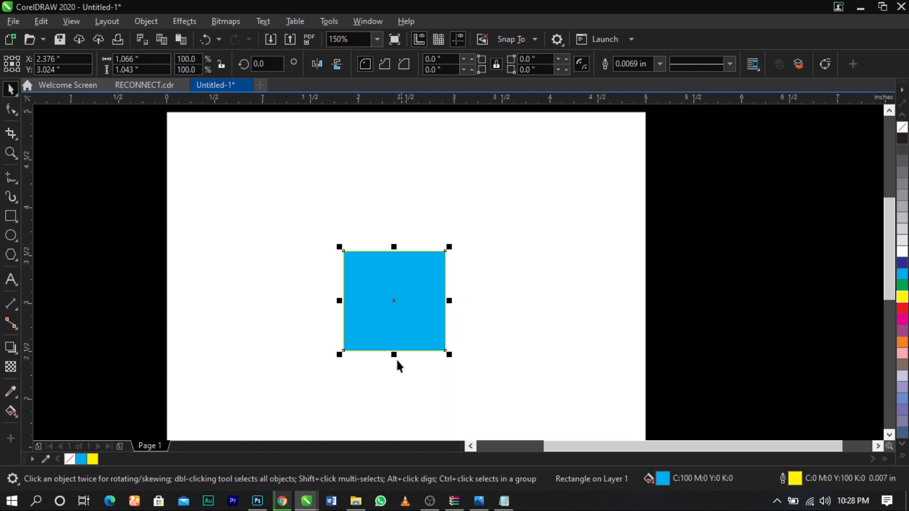
pyautogui.scroll(3, 405, 337)
pyautogui.scroll(-5, 402, 260)
pyautogui.scroll(3, 397, 246)
pyautogui.scroll(-5, 396, 242)
pyautogui.moveTo(421, 257); pyautogui.dragTo(436, 275)
pyautogui.scroll(3, 436, 274)
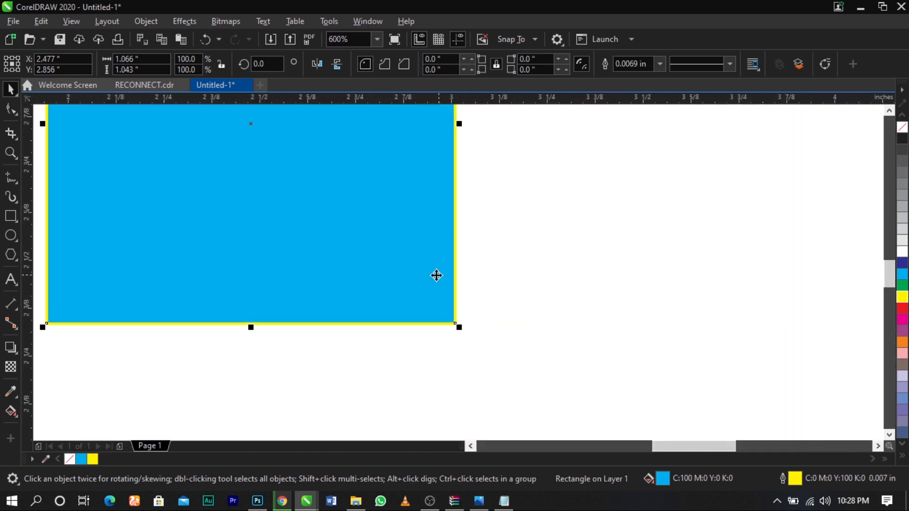
pyautogui.scroll(-3, 422, 251)
pyautogui.moveTo(405, 239); pyautogui.dragTo(421, 255)
pyautogui.scroll(4, 448, 244)
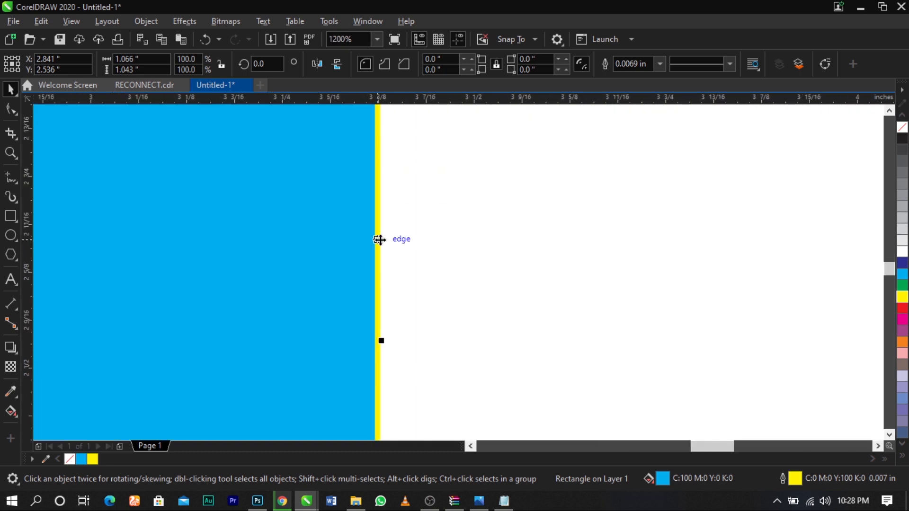
# Step: Remove the outline from the cyan rectangle and check its edges
pyautogui.rightClick(903, 129)
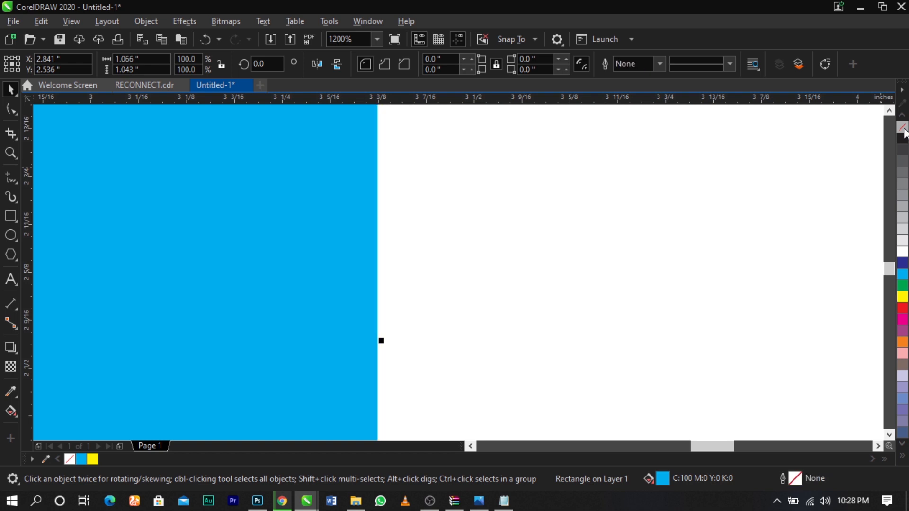
pyautogui.scroll(-3, 385, 240)
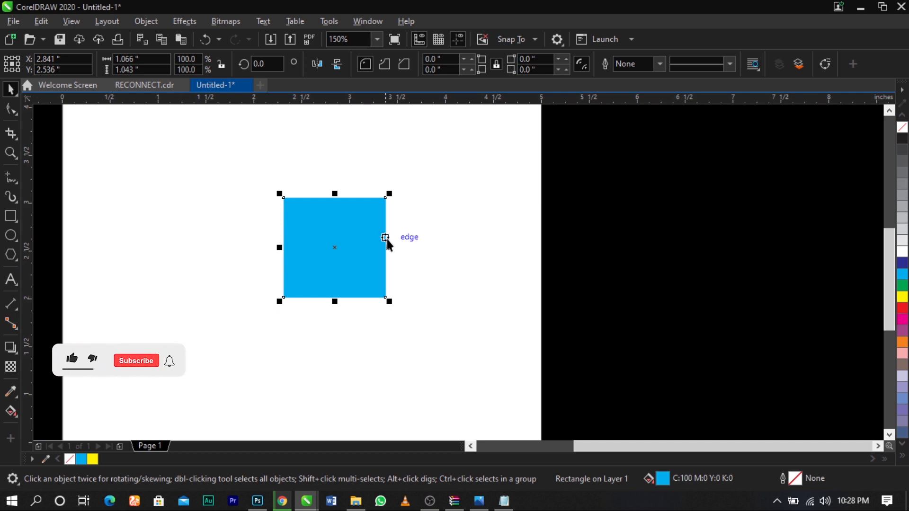
pyautogui.scroll(-1, 357, 257)
pyautogui.scroll(2, 357, 256)
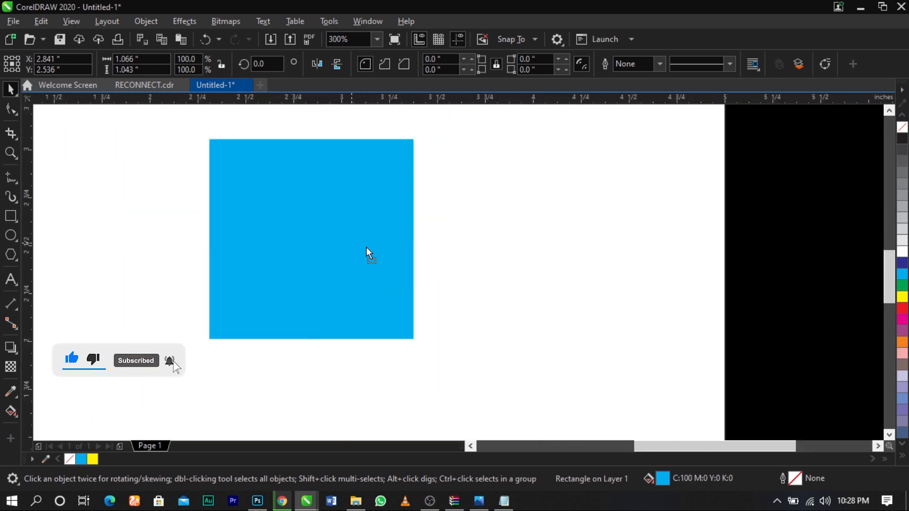
# Step: Move the cyan rectangle to about X 3.11, Y 2.49 in, remove its fill and deselect it
pyautogui.moveTo(351, 243); pyautogui.dragTo(403, 252)
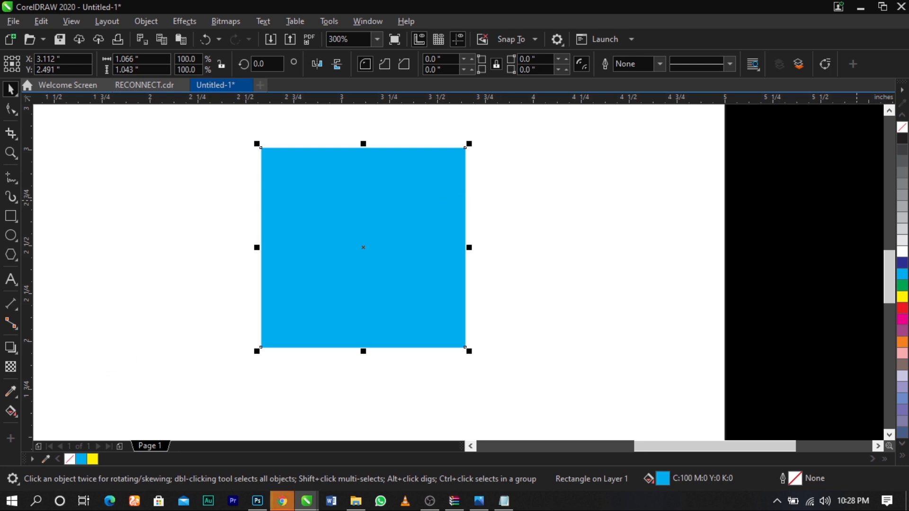
pyautogui.click(903, 126)
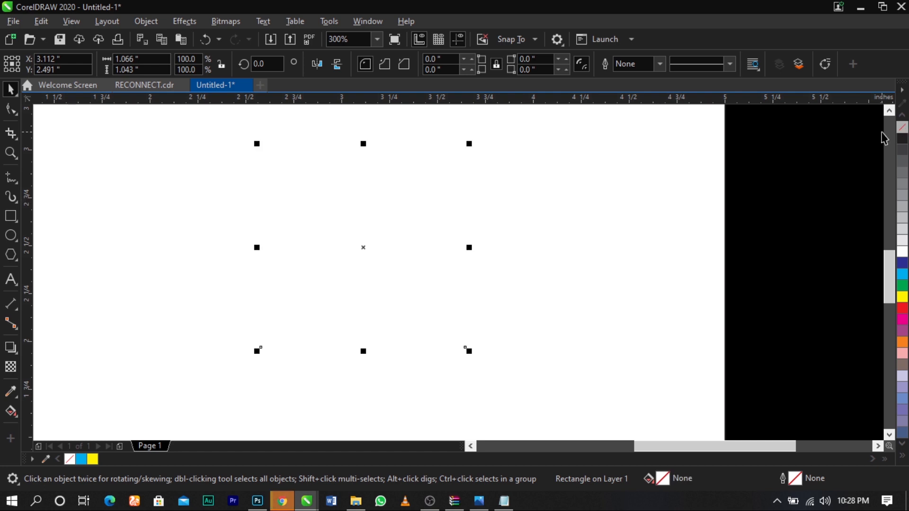
pyautogui.click(372, 255)
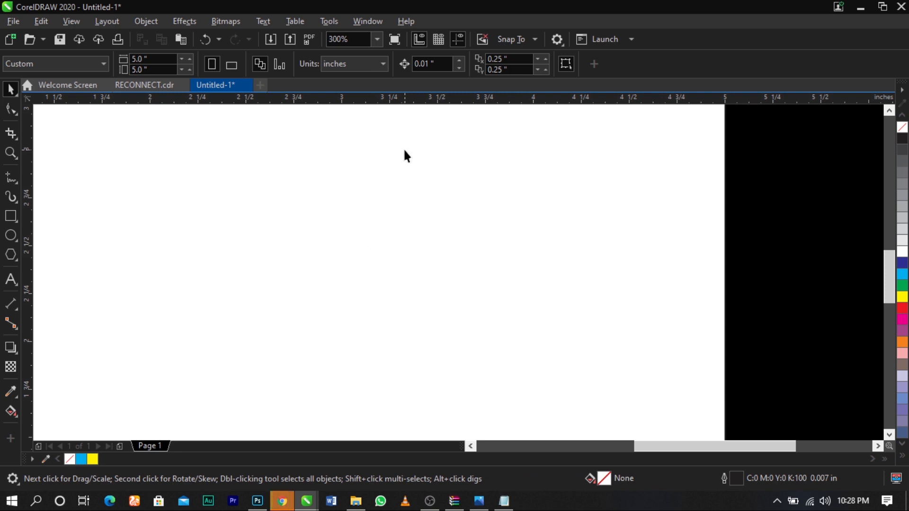
# Step: Remove the outline from the 5 by 5 in rectangle framing the page and deselect it
pyautogui.scroll(-2, 564, 205)
pyautogui.click(552, 305)
pyautogui.scroll(3, 554, 308)
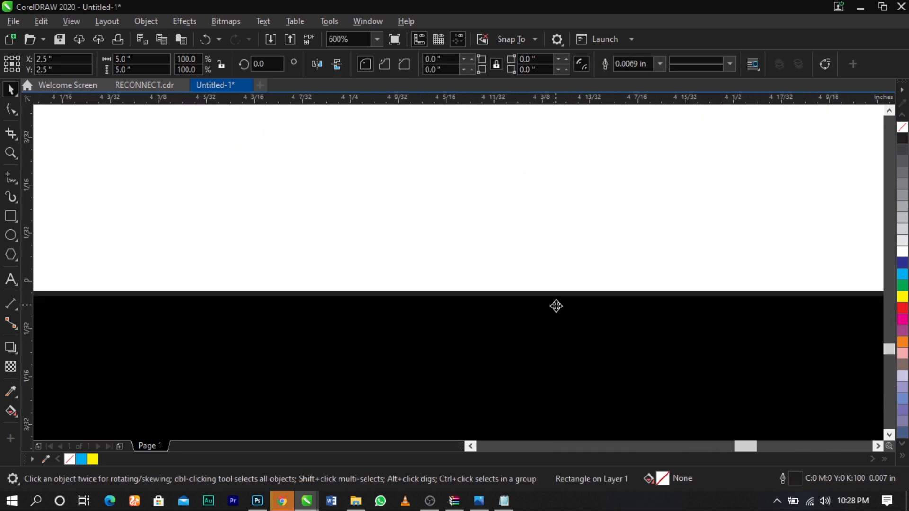
pyautogui.scroll(3, 556, 306)
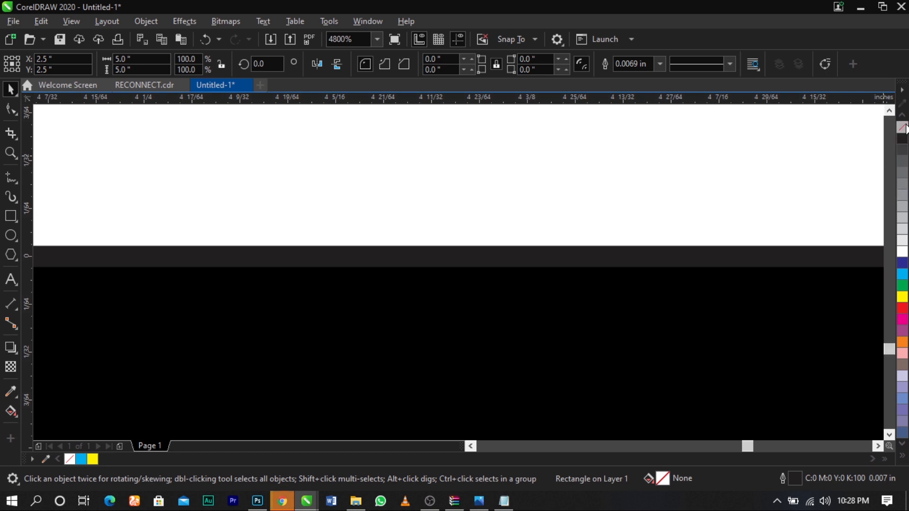
pyautogui.rightClick(902, 128)
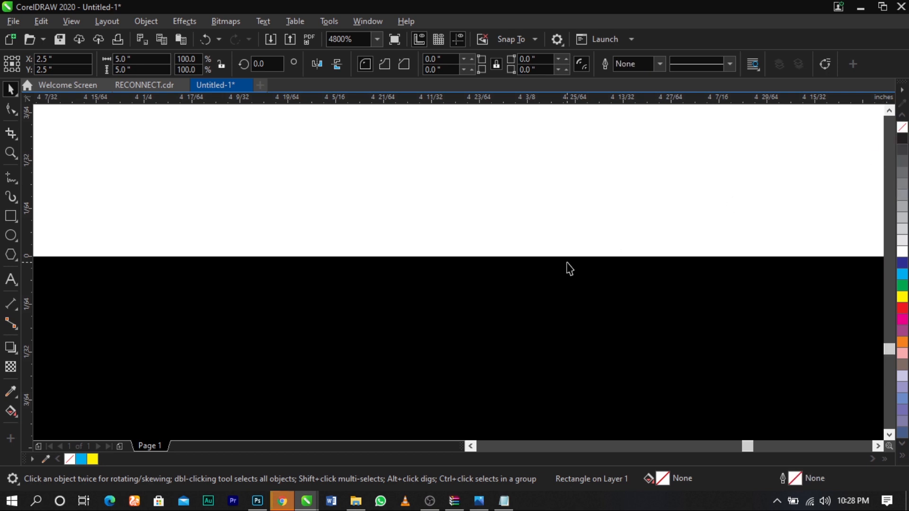
pyautogui.scroll(-9, 466, 265)
pyautogui.scroll(4, 456, 250)
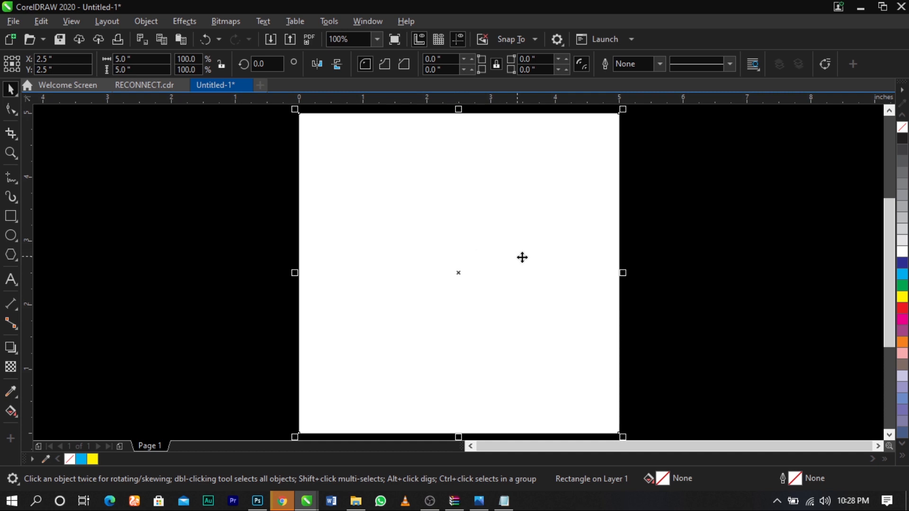
pyautogui.click(695, 280)
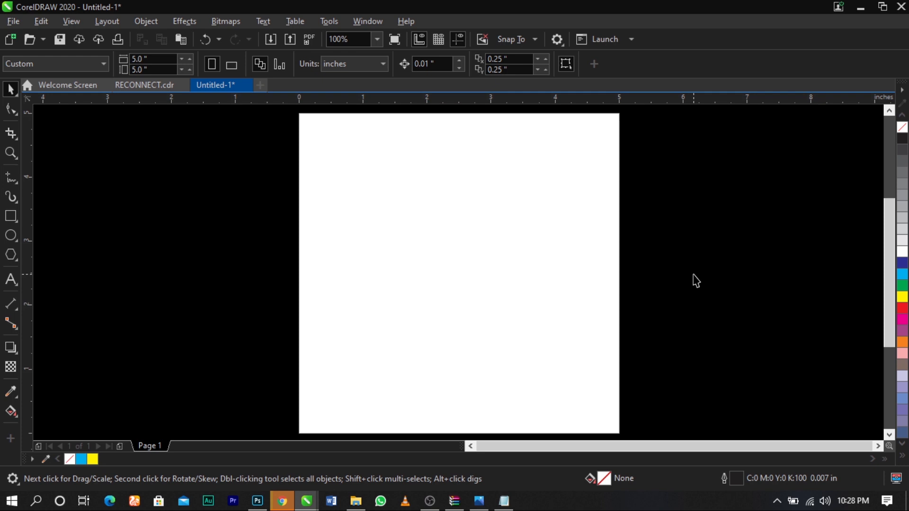
pyautogui.rightClick(695, 280)
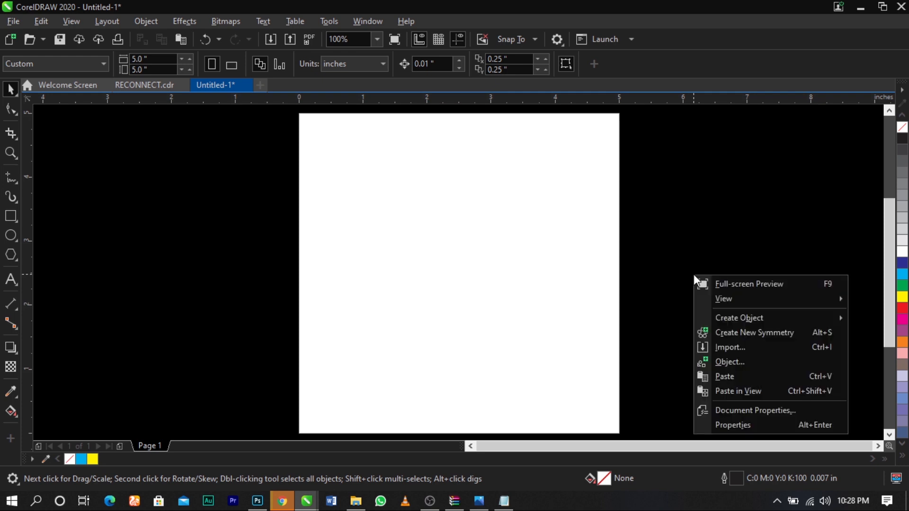
pyautogui.click(238, 235)
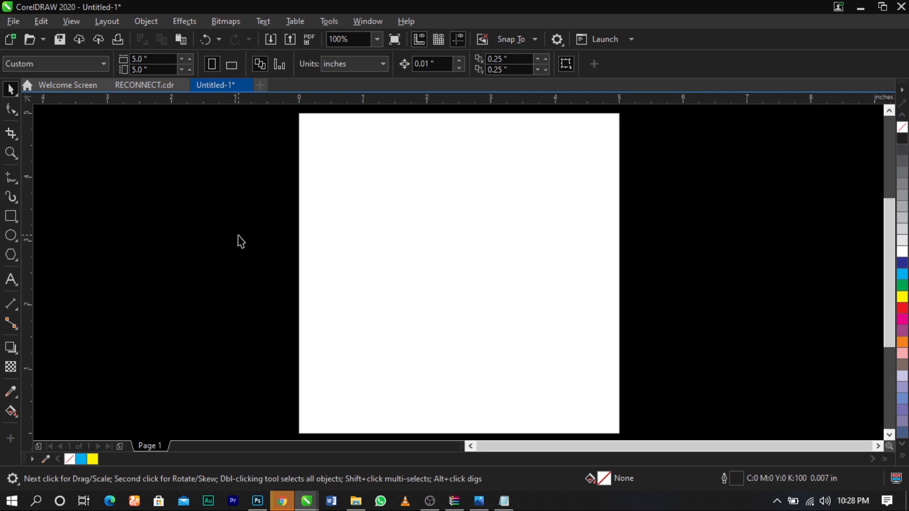
# Step: Import portraits 1 to 5, the pngtree glitter-gold background, the round gold frame and the stylish luxury lights background from the E FLYER folder
pyautogui.click(24, 19)
pyautogui.click(38, 244)
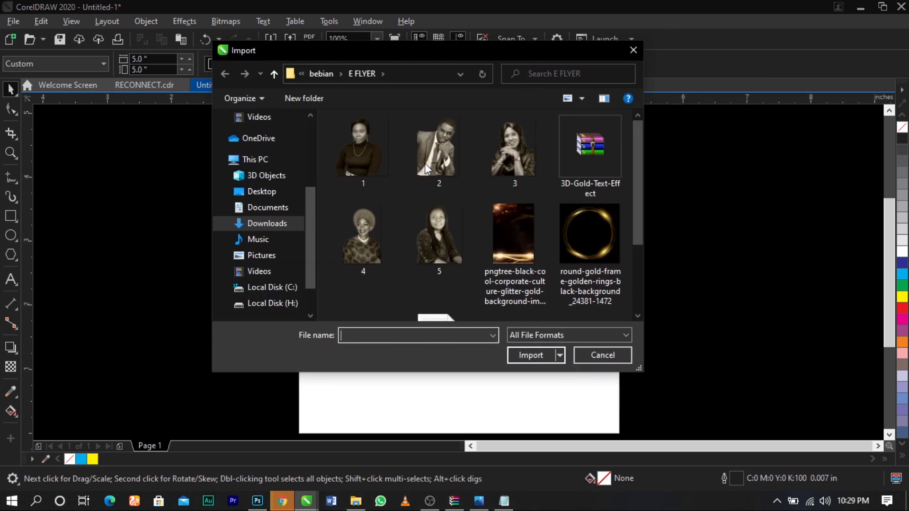
pyautogui.scroll(-2, 470, 250)
pyautogui.scroll(2, 470, 249)
pyautogui.click(372, 171)
pyautogui.keyDown('shift'); pyautogui.click(527, 162); pyautogui.keyUp('shift')
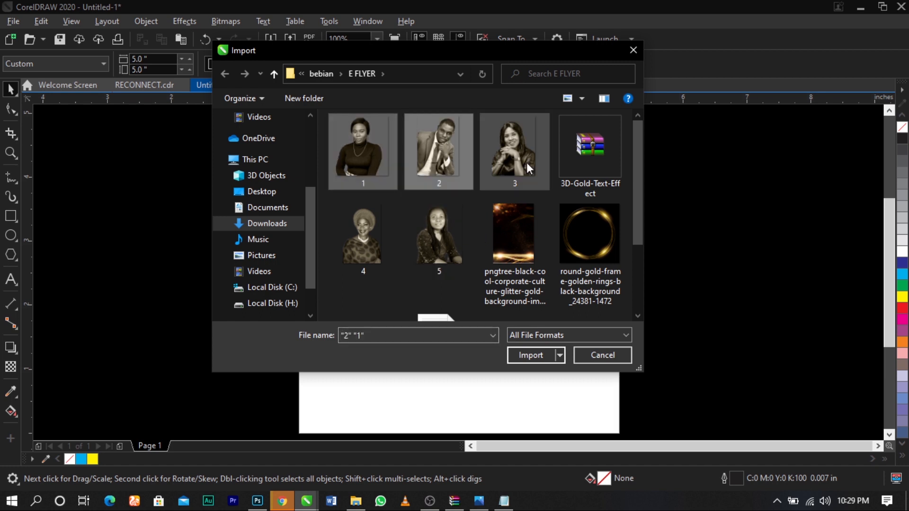
pyautogui.keyDown('shift'); pyautogui.click(418, 248); pyautogui.keyUp('shift')
pyautogui.keyDown('shift'); pyautogui.click(527, 246); pyautogui.keyUp('shift')
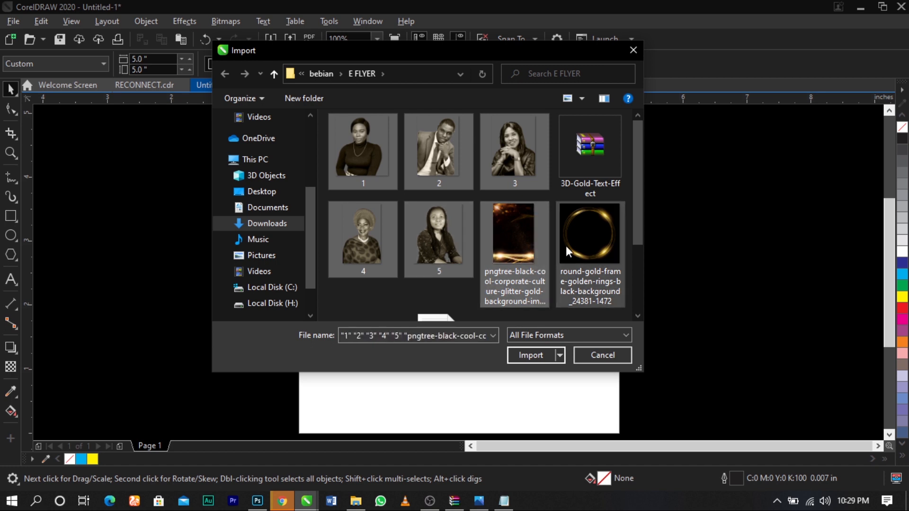
pyautogui.keyDown('shift'); pyautogui.click(567, 245); pyautogui.keyUp('shift')
pyautogui.scroll(-1, 498, 226)
pyautogui.keyDown('ctrl'); pyautogui.click(379, 258); pyautogui.keyUp('ctrl')
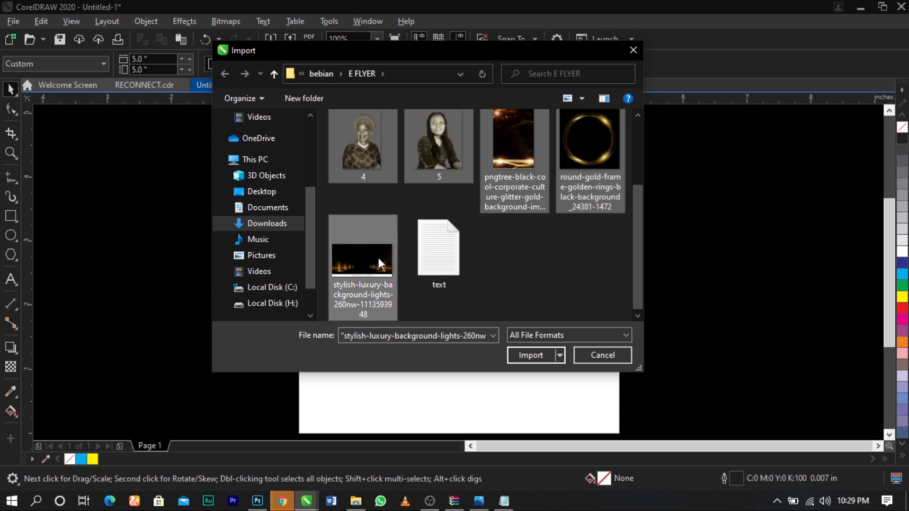
pyautogui.scroll(1, 395, 257)
pyautogui.click(521, 355)
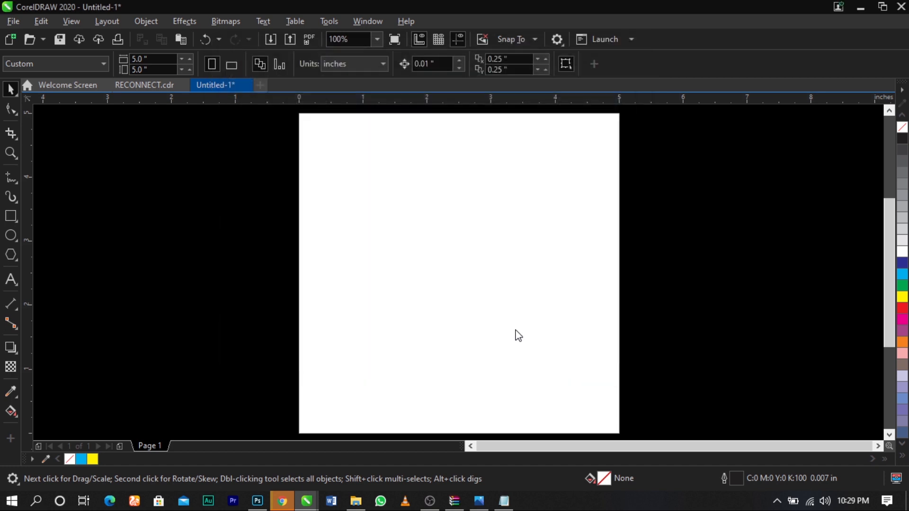
# Step: Place the imported images at small sizes beside the page's left edge, with portrait 2 at about X -0.83, Y 3.86 in
pyautogui.moveTo(193, 180); pyautogui.dragTo(253, 293)
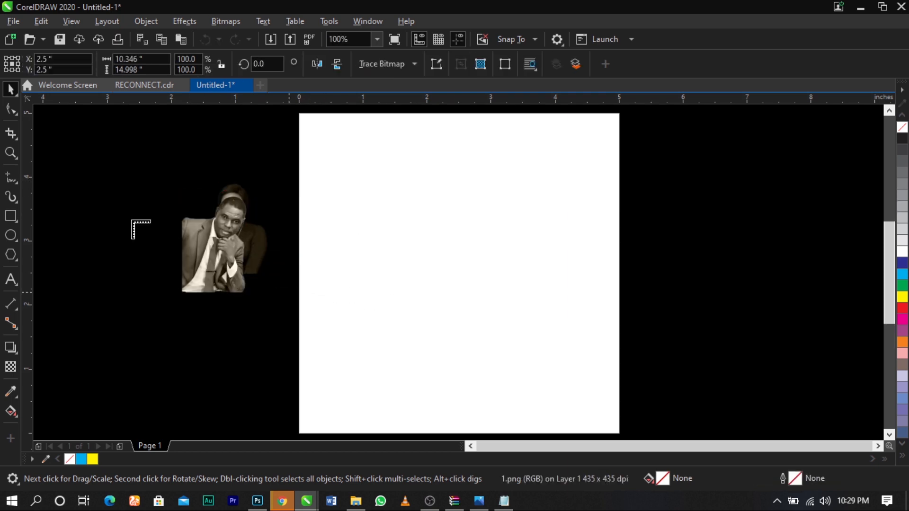
pyautogui.moveTo(81, 199); pyautogui.dragTo(157, 306)
pyautogui.moveTo(148, 230); pyautogui.dragTo(195, 301)
pyautogui.moveTo(196, 265); pyautogui.dragTo(242, 322)
pyautogui.moveTo(175, 278); pyautogui.dragTo(308, 327)
pyautogui.moveTo(252, 253); pyautogui.dragTo(141, 166)
pyautogui.moveTo(215, 229); pyautogui.dragTo(244, 173)
# Step: Examine the placed portraits and gold graphics beside the page up close
pyautogui.scroll(2, 246, 183)
pyautogui.scroll(-3, 245, 184)
pyautogui.scroll(3, 262, 183)
pyautogui.scroll(-4, 256, 189)
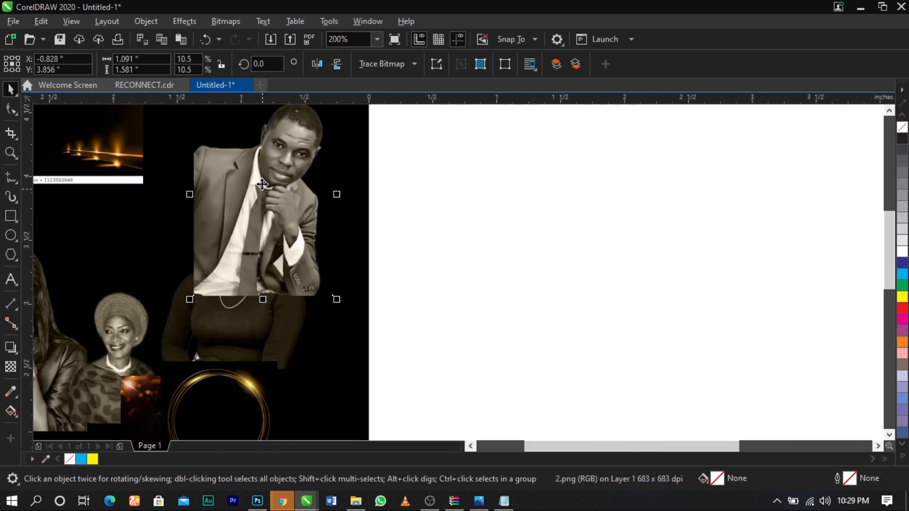
pyautogui.click(208, 222)
pyautogui.scroll(3, 209, 216)
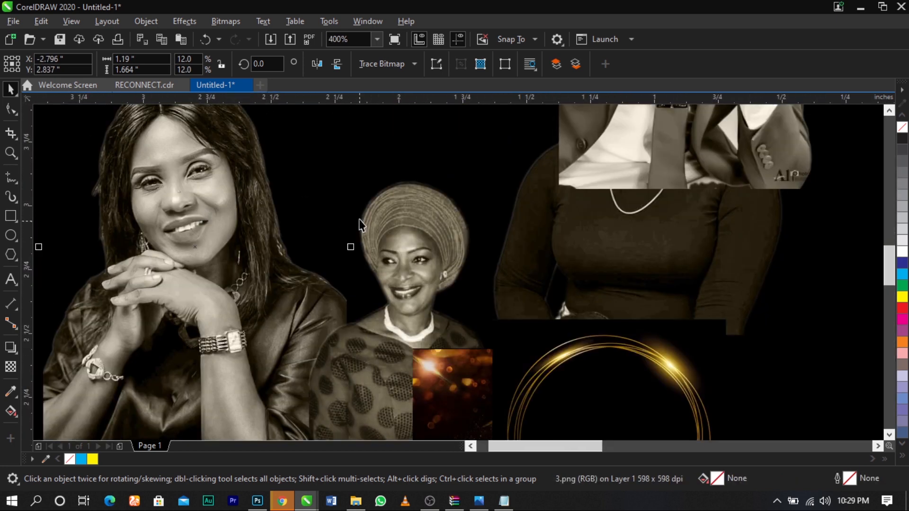
pyautogui.scroll(-4, 361, 172)
pyautogui.scroll(2, 397, 176)
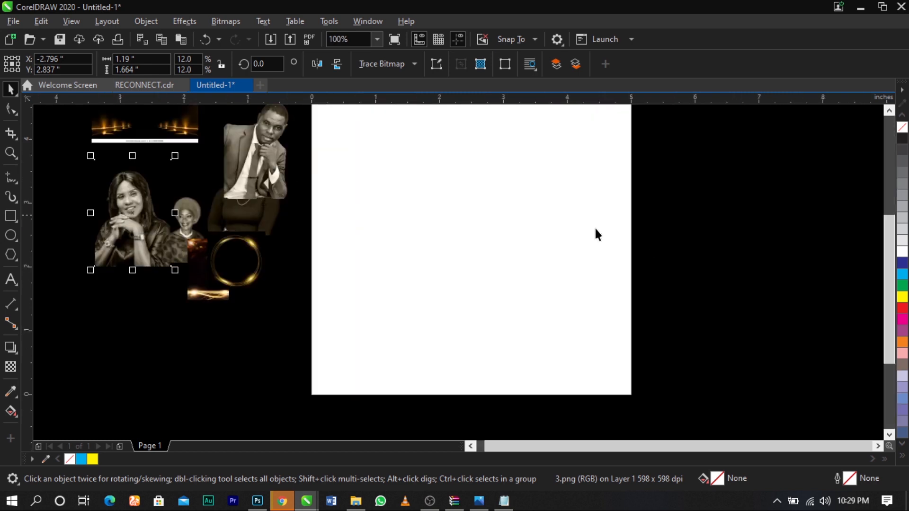
pyautogui.click(442, 219)
pyautogui.scroll(-1, 436, 233)
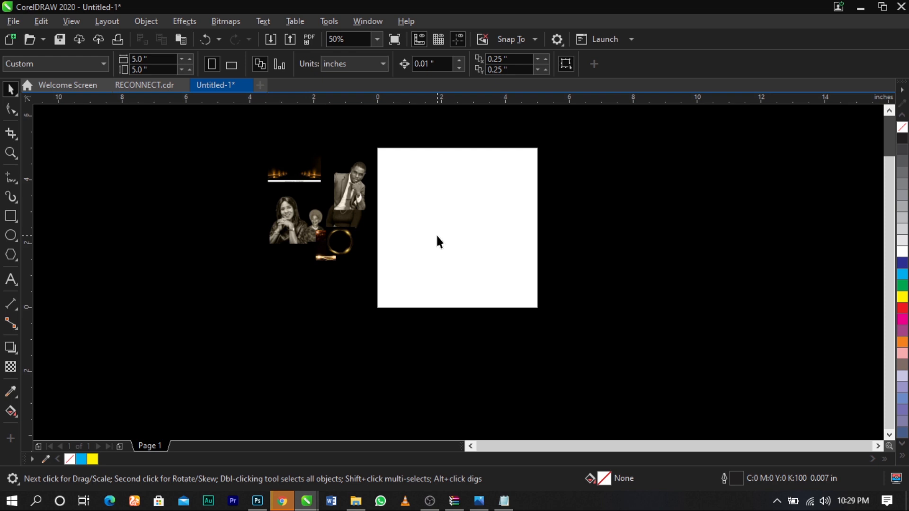
# Step: Move portraits 2, 1, 4 and 3 to the right of the page, and the lights background down beside the gold ring
pyautogui.moveTo(362, 194); pyautogui.dragTo(607, 223)
pyautogui.moveTo(344, 210); pyautogui.dragTo(644, 217)
pyautogui.moveTo(315, 221); pyautogui.dragTo(689, 218)
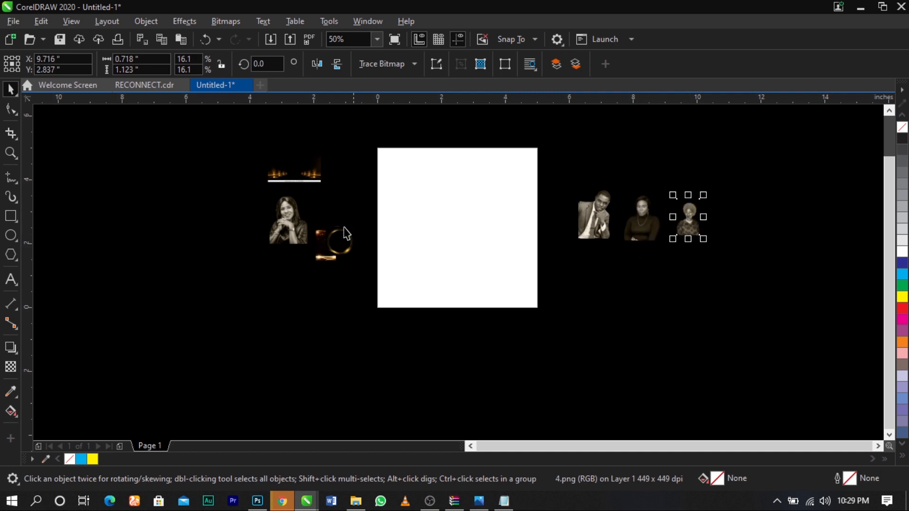
pyautogui.moveTo(289, 222); pyautogui.dragTo(664, 266)
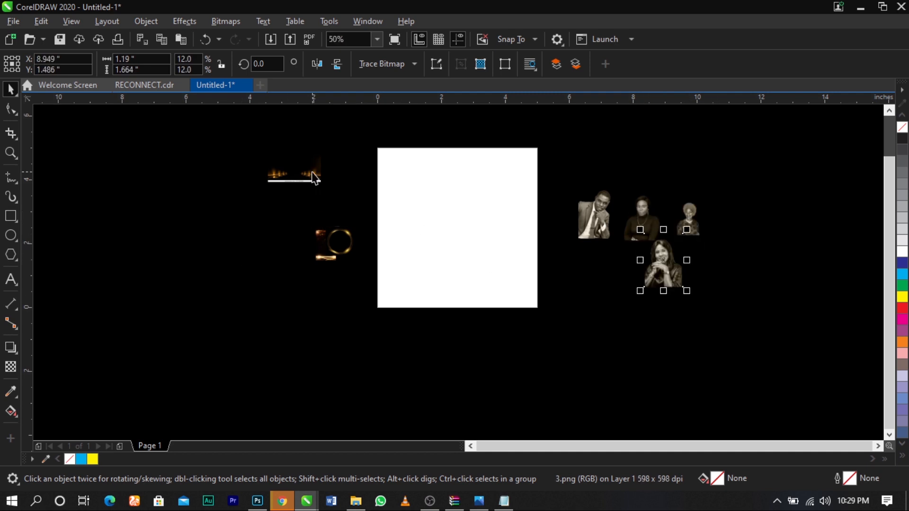
pyautogui.moveTo(294, 170); pyautogui.dragTo(331, 219)
pyautogui.click(525, 276)
pyautogui.moveTo(807, 163); pyautogui.dragTo(539, 314)
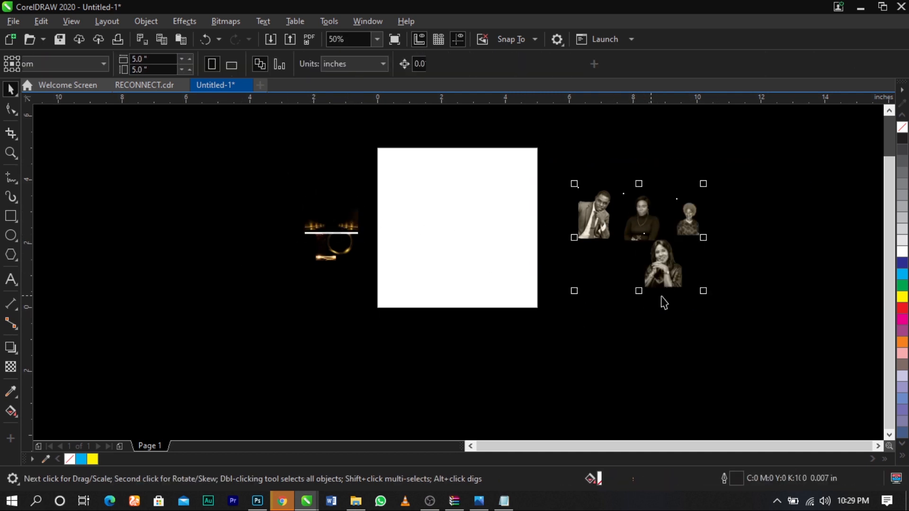
pyautogui.click(702, 300)
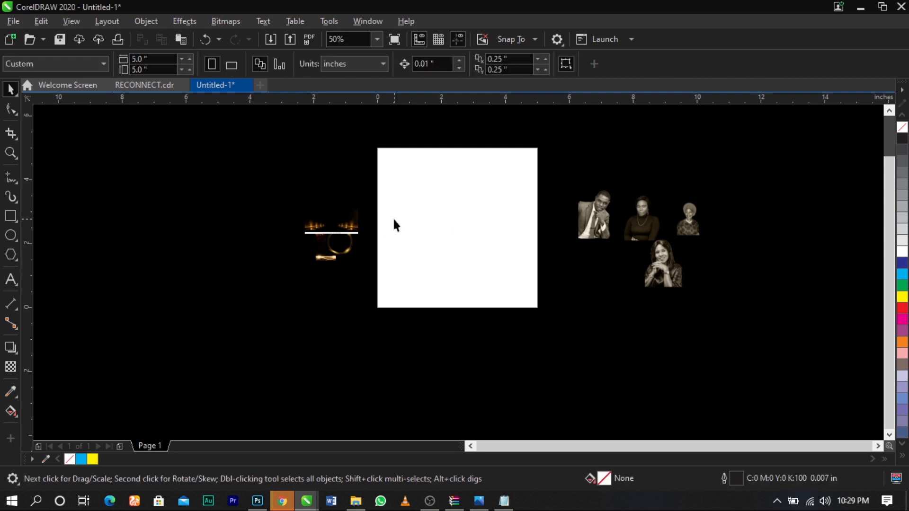
# Step: Select all graphics beside the page's left edge and enlarge them together to about 3.78 by 3.91 in overall
pyautogui.scroll(2, 393, 223)
pyautogui.moveTo(125, 149); pyautogui.dragTo(352, 355)
pyautogui.moveTo(210, 309); pyautogui.dragTo(83, 436)
# Step: Move the lights background above the gold ring, to about X -2.56, Y 4.04 in, and deselect it
pyautogui.moveTo(203, 239); pyautogui.dragTo(201, 166)
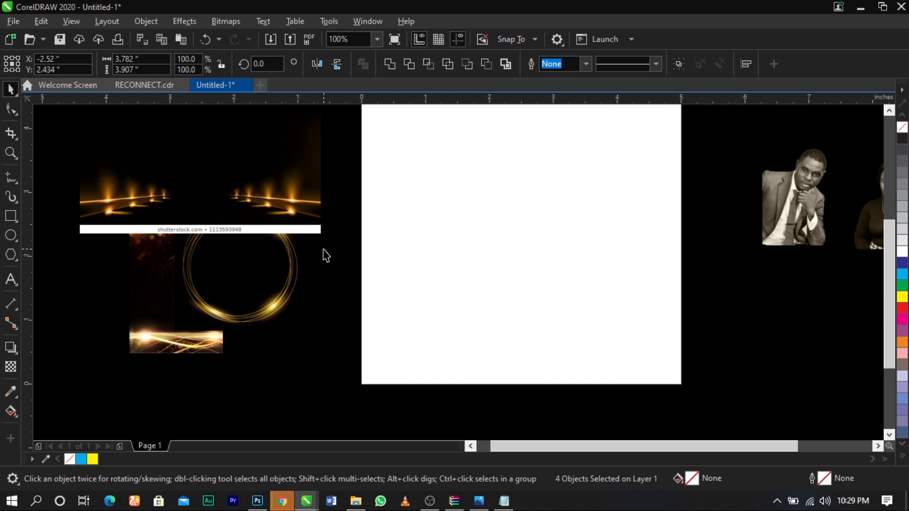
pyautogui.click(327, 256)
pyautogui.scroll(-2, 315, 227)
pyautogui.click(284, 182)
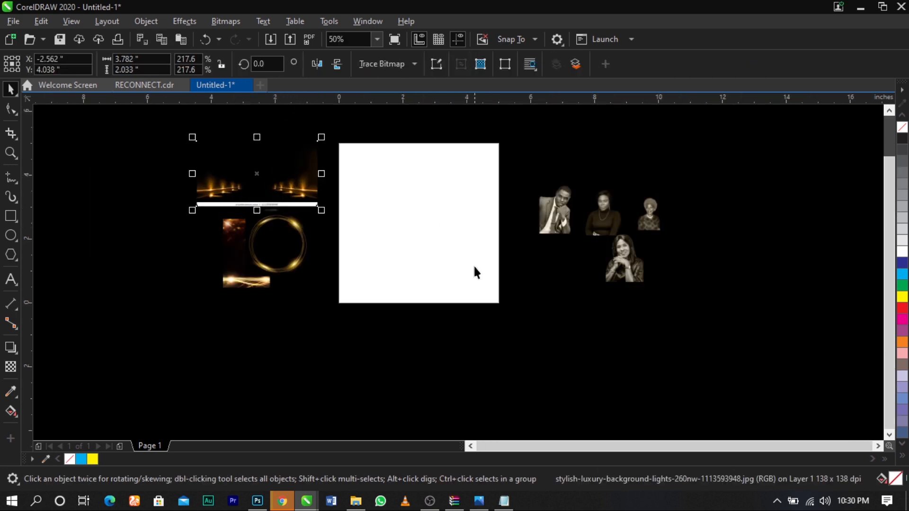
pyautogui.click(448, 204)
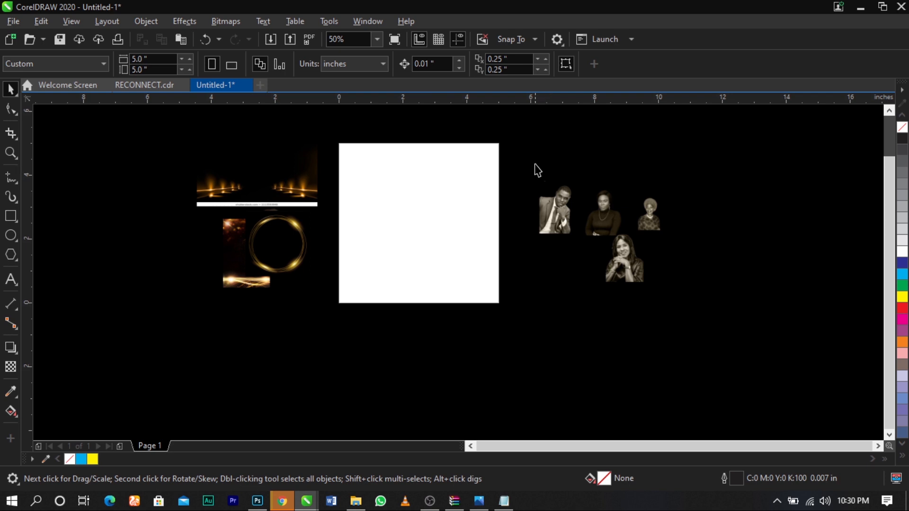
# Step: Shift the lights background slightly to about X -2.41, Y 4.07 in
pyautogui.click(237, 170)
pyautogui.scroll(2, 242, 164)
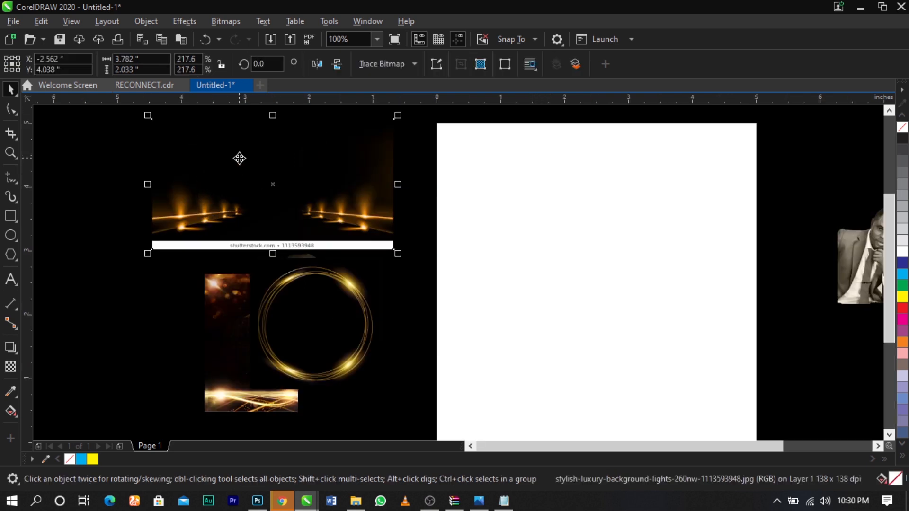
pyautogui.moveTo(263, 186)
pyautogui.mouseDown()
pyautogui.moveTo(291, 189)
pyautogui.moveTo(280, 184)
pyautogui.mouseUp()
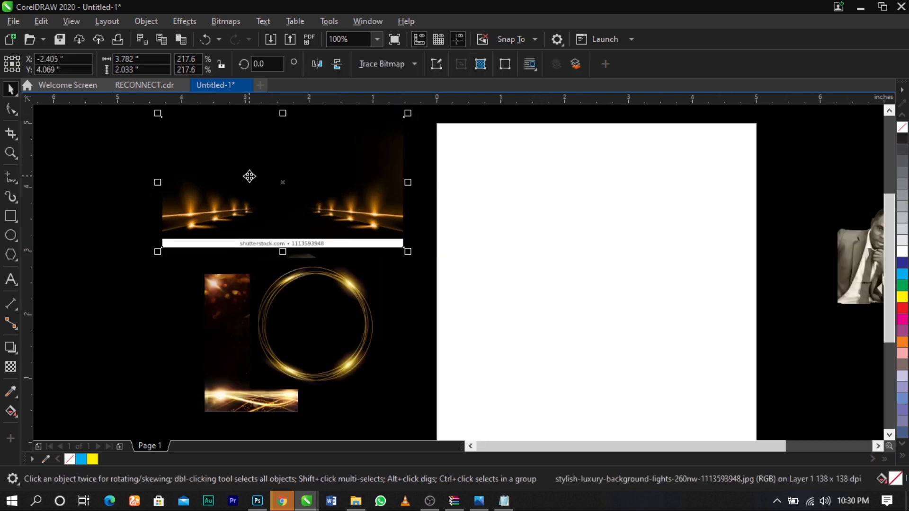
# Step: PowerClip the lights background inside the 5 by 5 in page rectangle
pyautogui.scroll(-2, 409, 195)
pyautogui.click(527, 228)
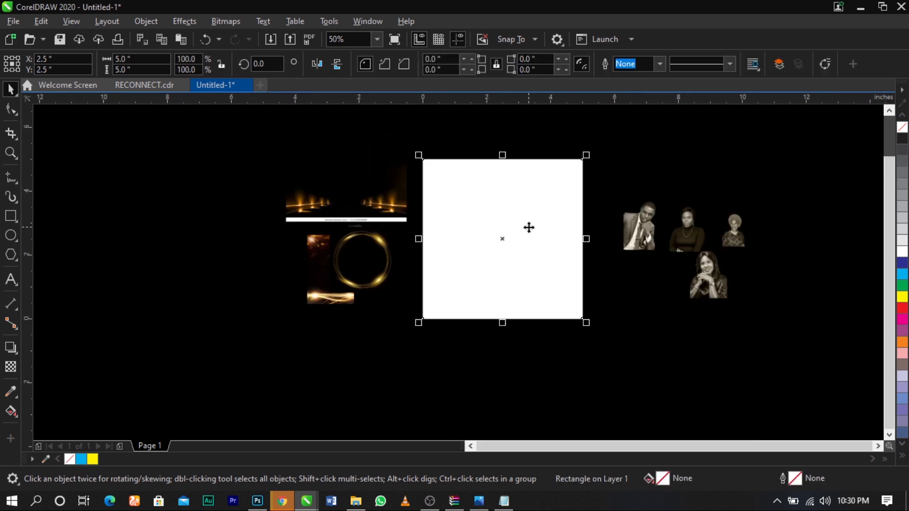
pyautogui.click(492, 155)
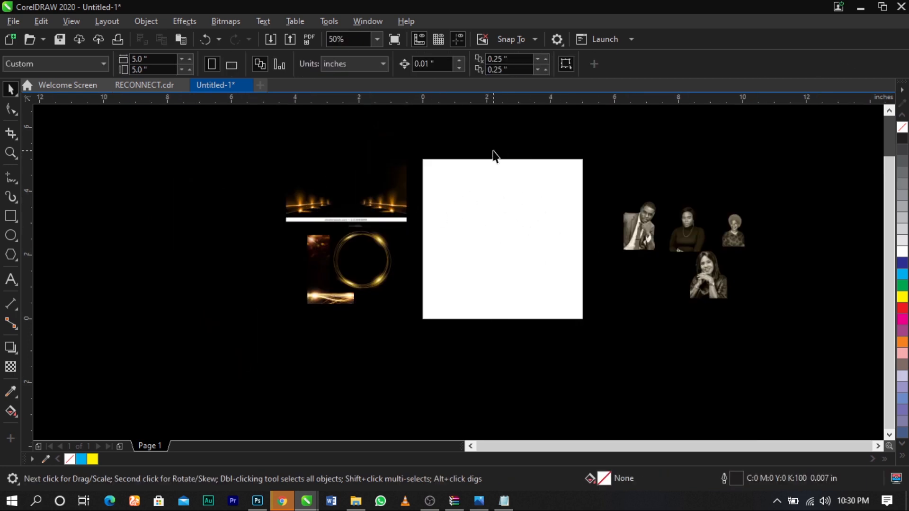
pyautogui.click(371, 180)
pyautogui.rightClick(371, 180)
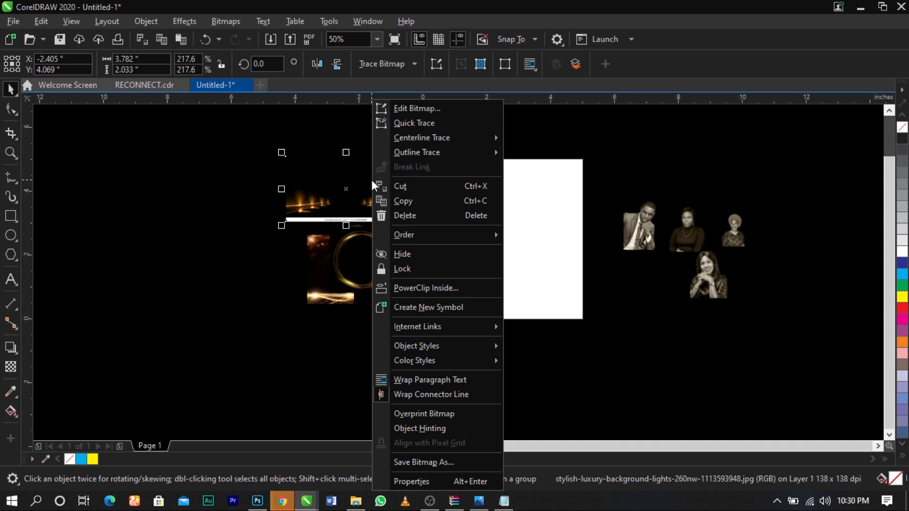
pyautogui.click(424, 287)
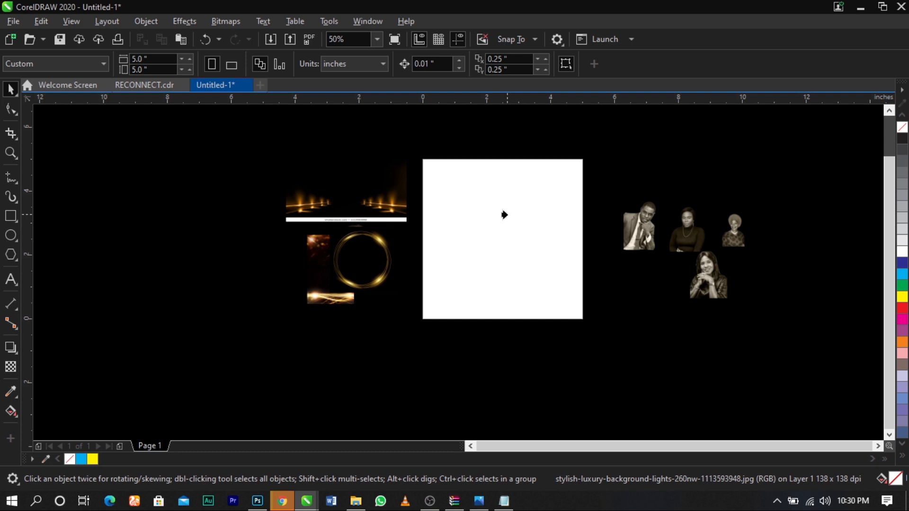
pyautogui.click(496, 271)
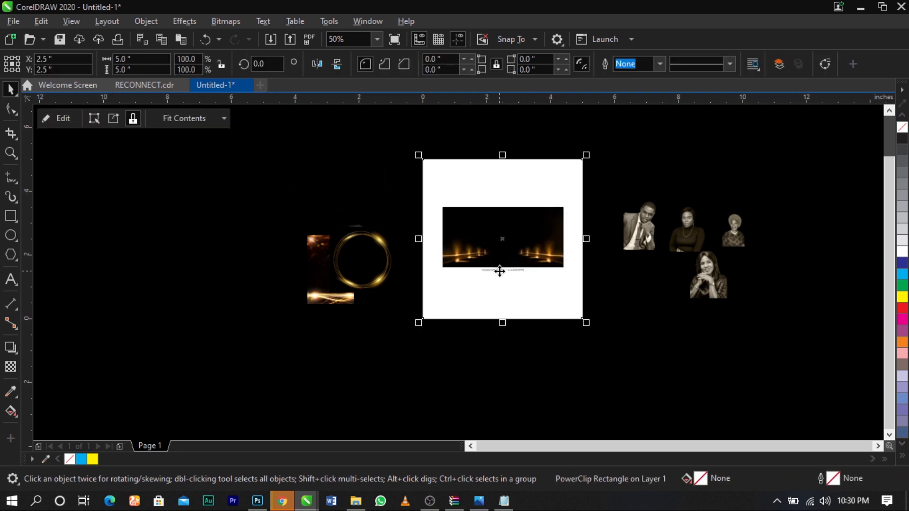
# Step: Open the page rectangle's PowerClip contents for editing
pyautogui.scroll(1, 524, 266)
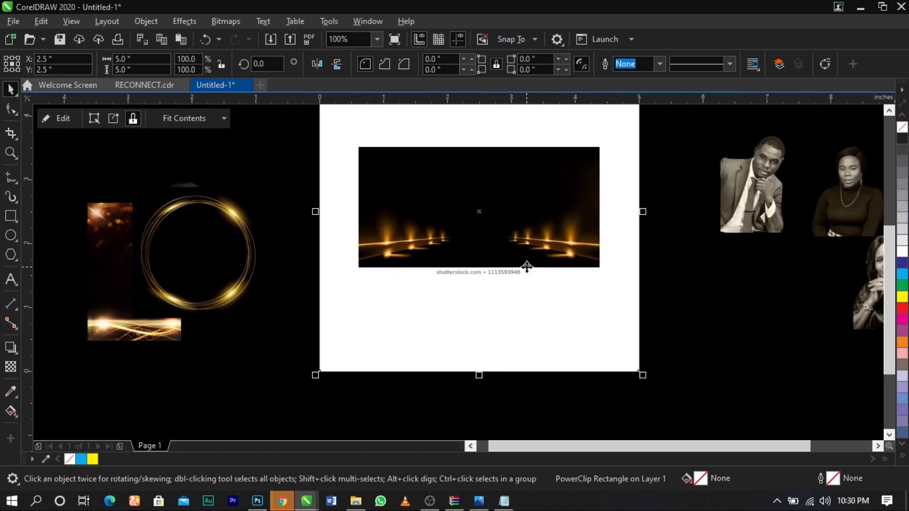
pyautogui.scroll(-1, 526, 268)
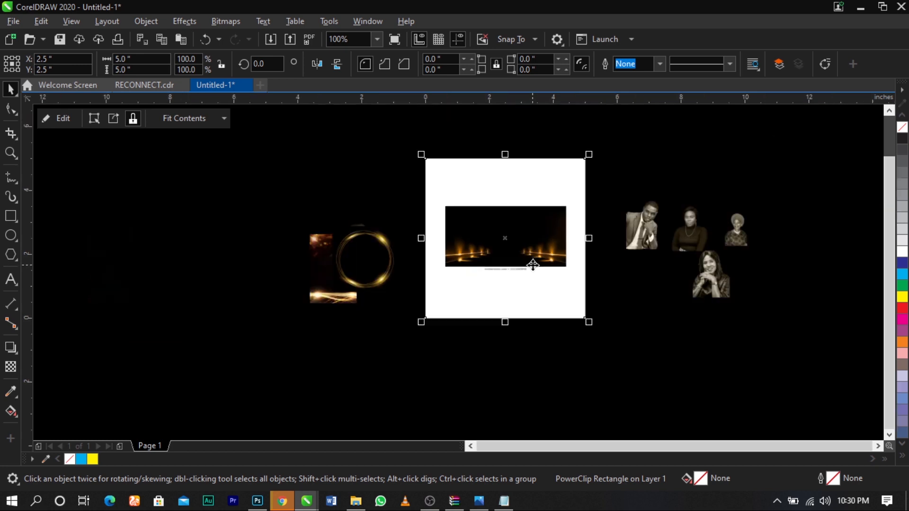
pyautogui.scroll(1, 533, 266)
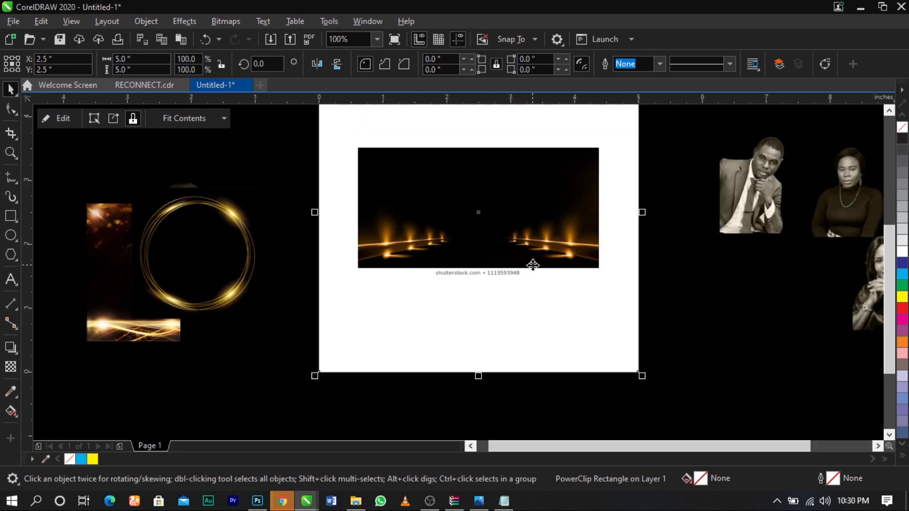
pyautogui.scroll(-1, 544, 236)
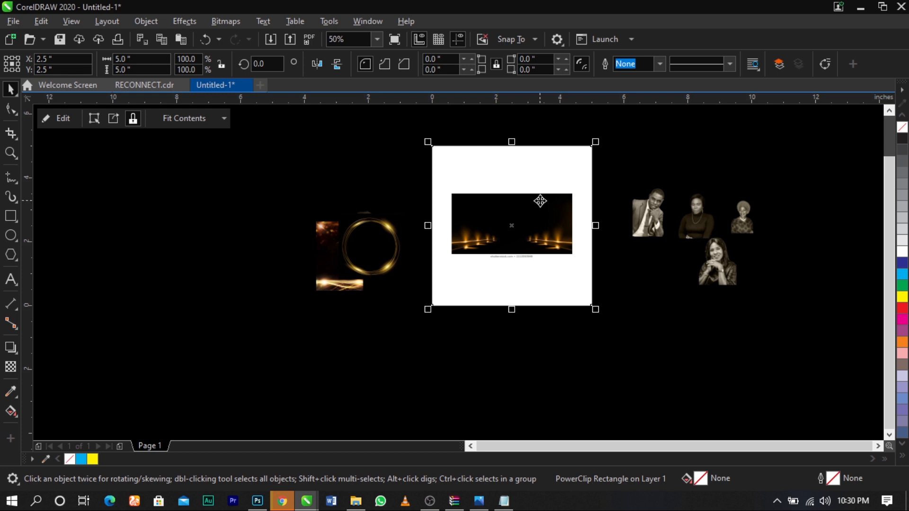
pyautogui.scroll(1, 540, 201)
pyautogui.rightClick(540, 200)
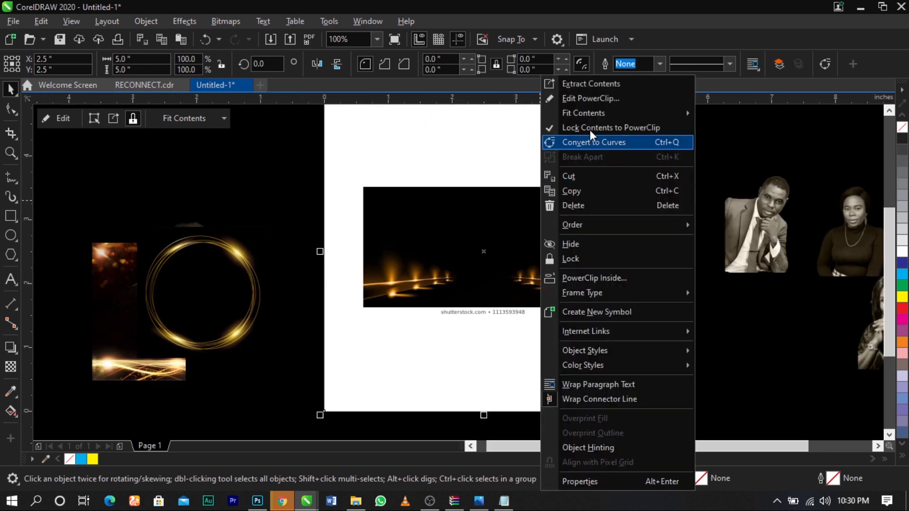
pyautogui.click(590, 99)
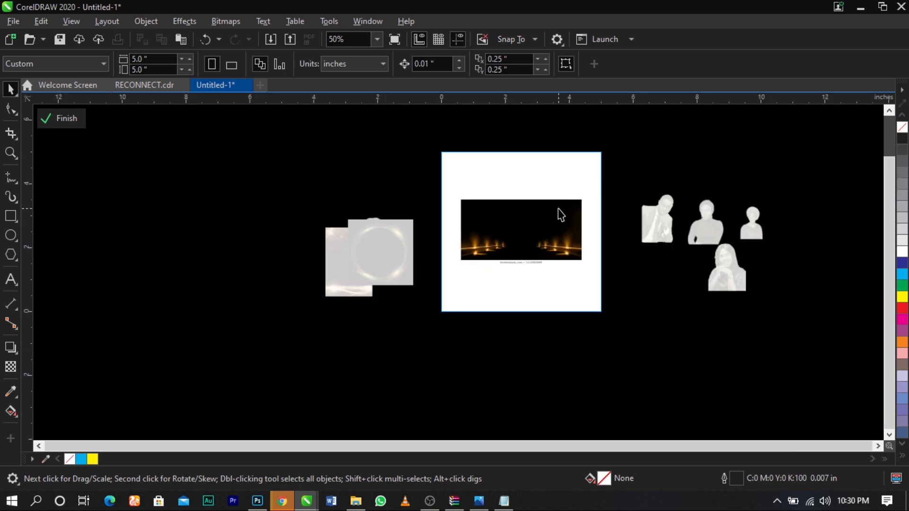
# Step: Enlarge the lights background to about 5.61 by 3.01 in and centre it over the frame's upper part, at about X 2.5, Y 3.77 in
pyautogui.click(557, 210)
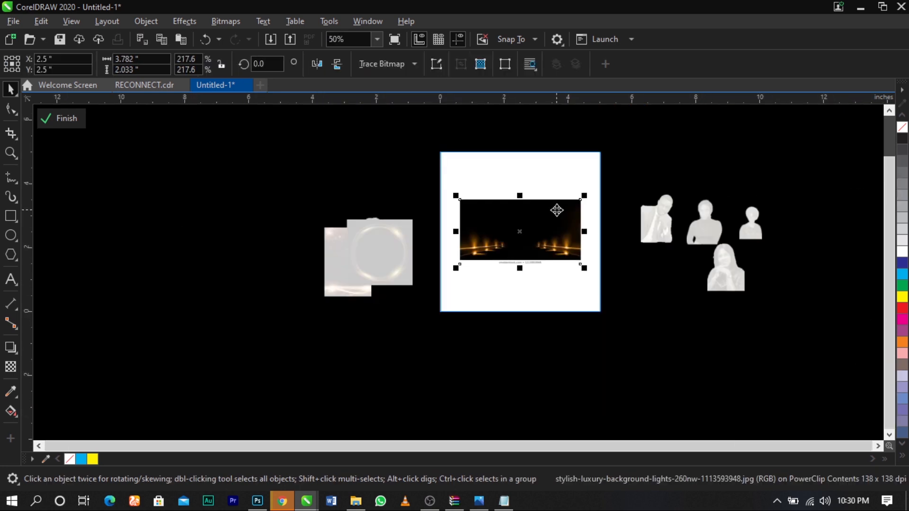
pyautogui.scroll(2, 557, 210)
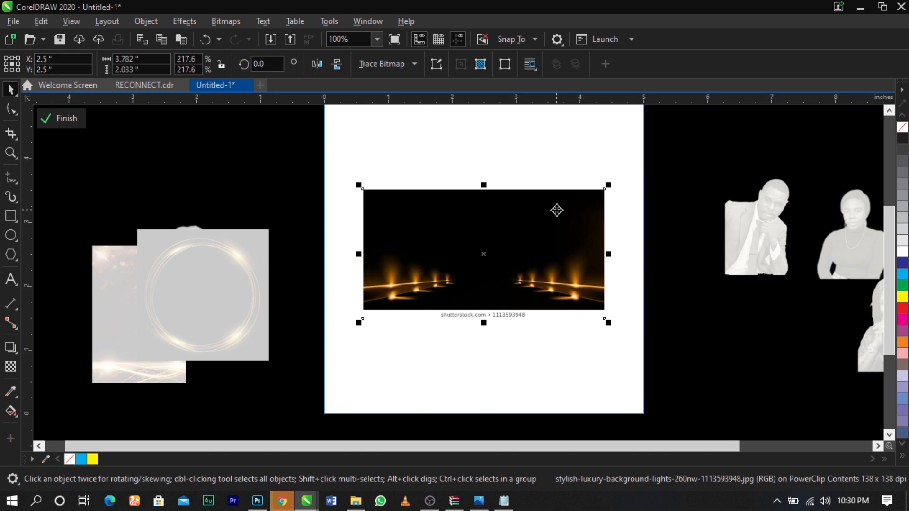
pyautogui.scroll(-2, 557, 211)
pyautogui.moveTo(585, 196); pyautogui.dragTo(597, 179)
pyautogui.scroll(1, 597, 179)
pyautogui.moveTo(593, 216); pyautogui.dragTo(594, 204)
pyautogui.moveTo(593, 213); pyautogui.dragTo(595, 213)
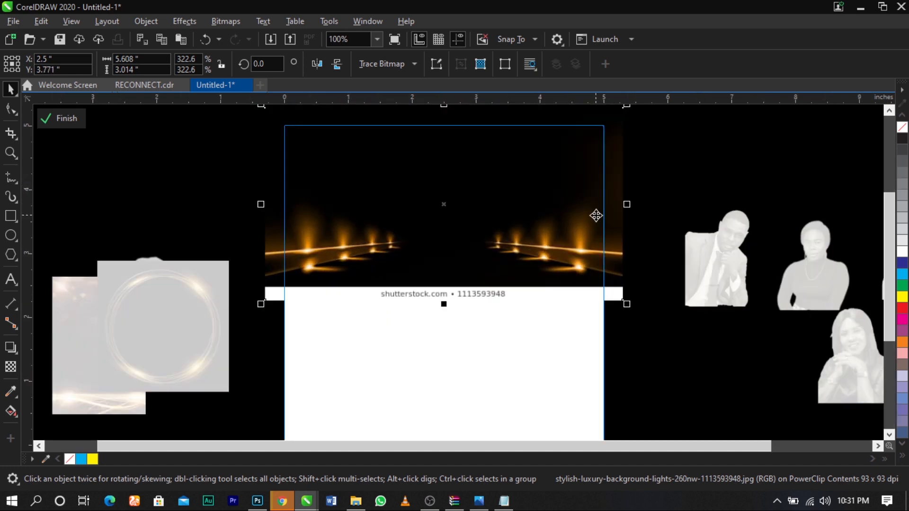
# Step: Crop the white watermark strip off the lights background by raising its two lower nodes with the Shape tool
pyautogui.click(11, 109)
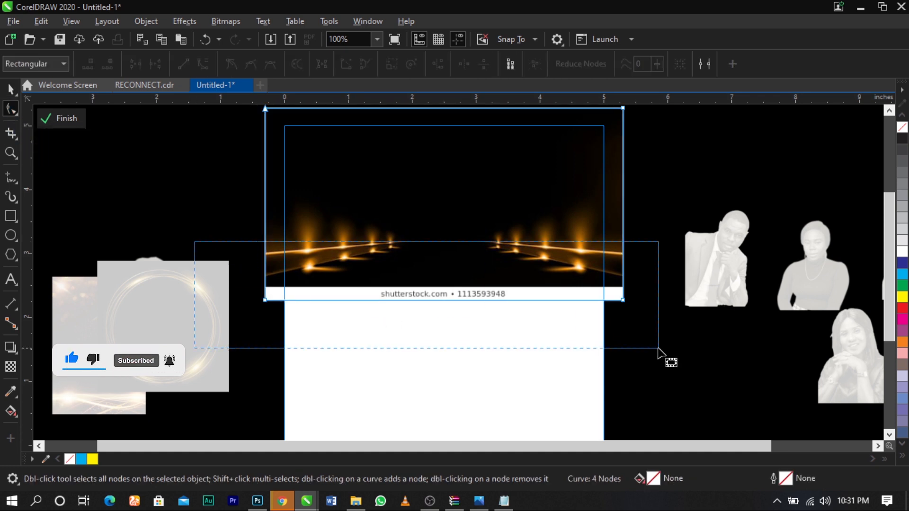
pyautogui.moveTo(670, 254); pyautogui.dragTo(224, 342)
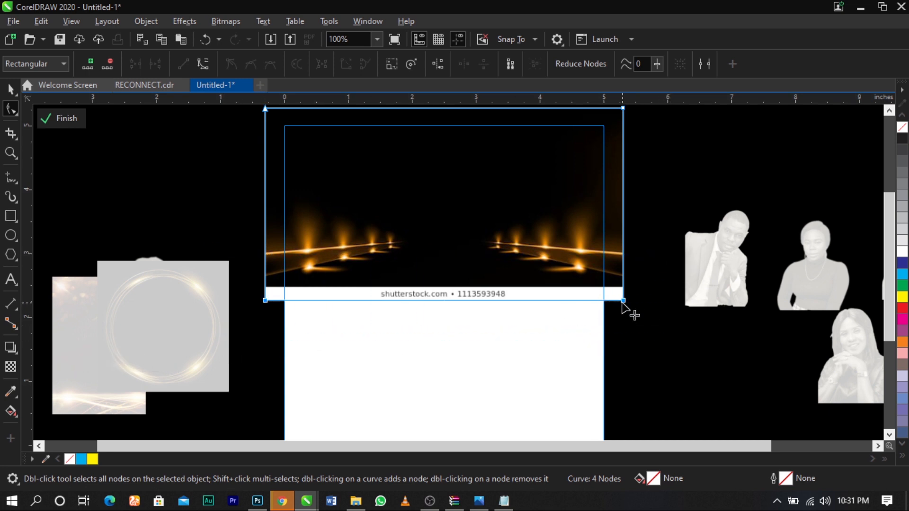
pyautogui.moveTo(625, 302); pyautogui.dragTo(632, 296)
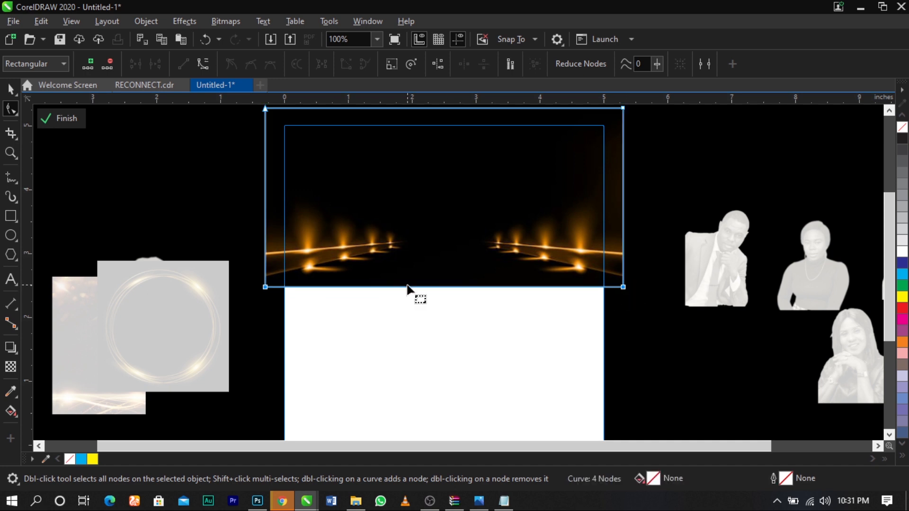
pyautogui.hotkey('ctrl', 'z')
pyautogui.moveTo(251, 280); pyautogui.dragTo(643, 337)
pyautogui.moveTo(624, 301); pyautogui.dragTo(635, 296)
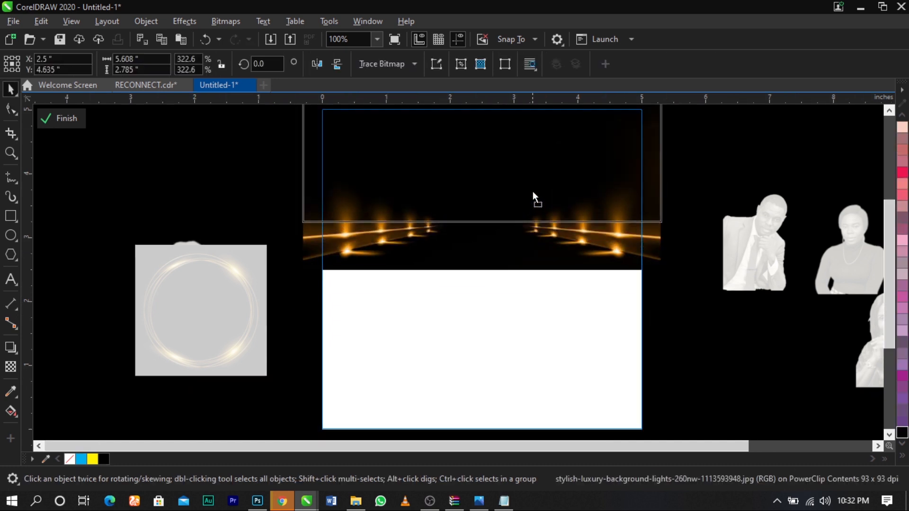
# Step: Move the lights background up within the frame and enlarge it beyond the page's side edges, finishing the PowerClip edit
pyautogui.press('Up')
pyautogui.press('Up')
pyautogui.press('Up')
pyautogui.press('Up')
pyautogui.press('Up')
pyautogui.press('Up')
pyautogui.press('Up')
pyautogui.press('Up')
pyautogui.press('Up')
pyautogui.press('Up')
pyautogui.moveTo(664, 212); pyautogui.dragTo(687, 240)
pyautogui.moveTo(729, 264); pyautogui.dragTo(730, 264)
pyautogui.moveTo(674, 242); pyautogui.dragTo(671, 229)
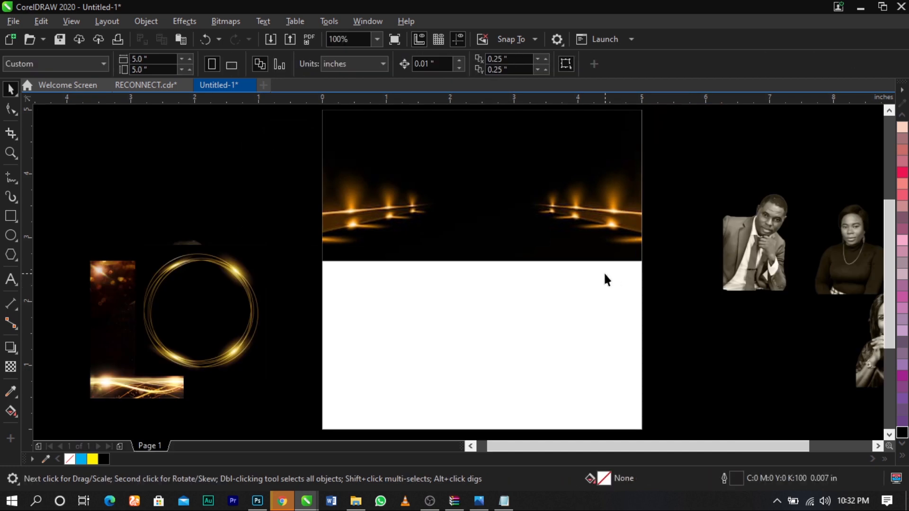
# Step: Fill the page-sized PowerClip frame with black (C100 M100 Y100 K100) and deselect it
pyautogui.click(612, 283)
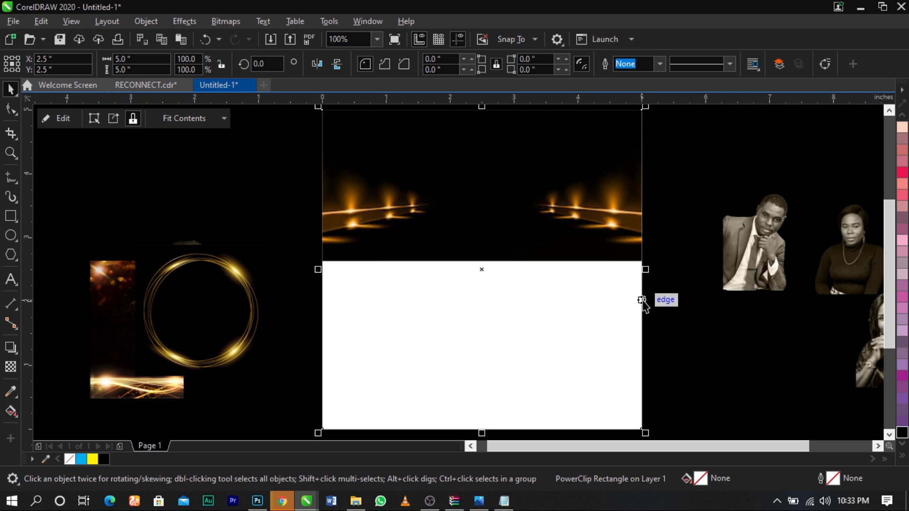
pyautogui.click(720, 334)
pyautogui.click(548, 308)
pyautogui.click(902, 434)
pyautogui.click(690, 324)
pyautogui.scroll(-2, 537, 290)
pyautogui.scroll(2, 538, 291)
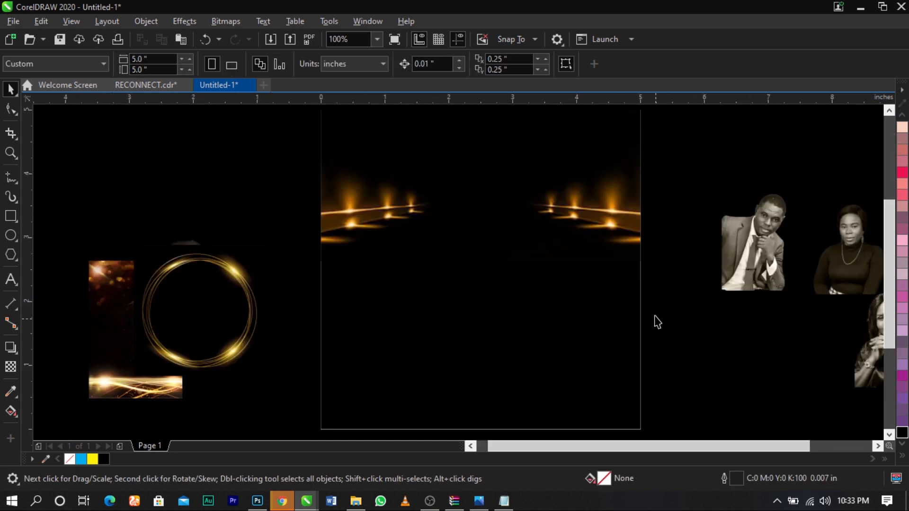
# Step: Move the gold glitter background above the gold ring and PowerClip it inside the black page frame
pyautogui.moveTo(122, 300); pyautogui.dragTo(109, 177)
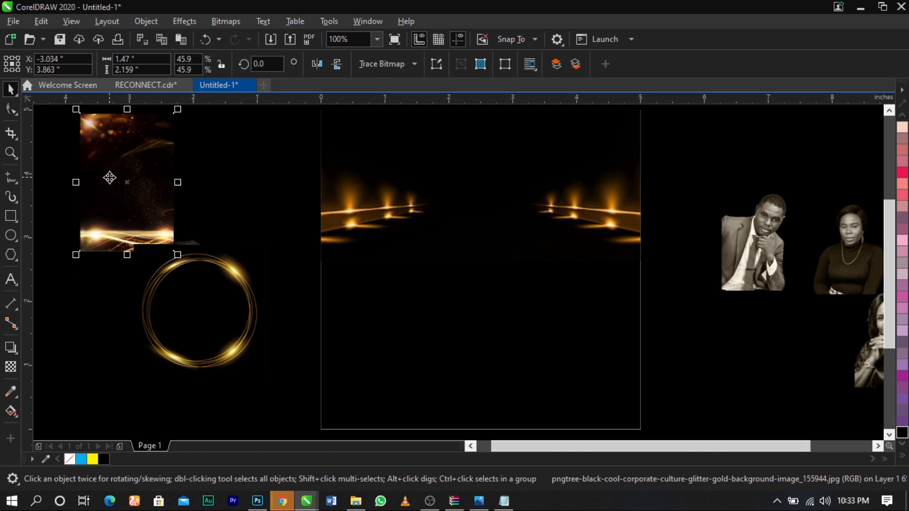
pyautogui.rightClick(109, 177)
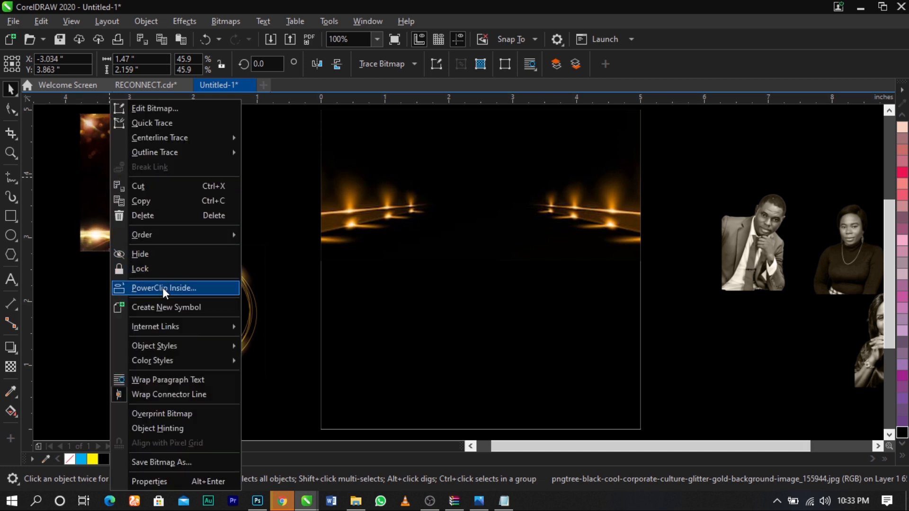
pyautogui.click(162, 288)
pyautogui.click(533, 280)
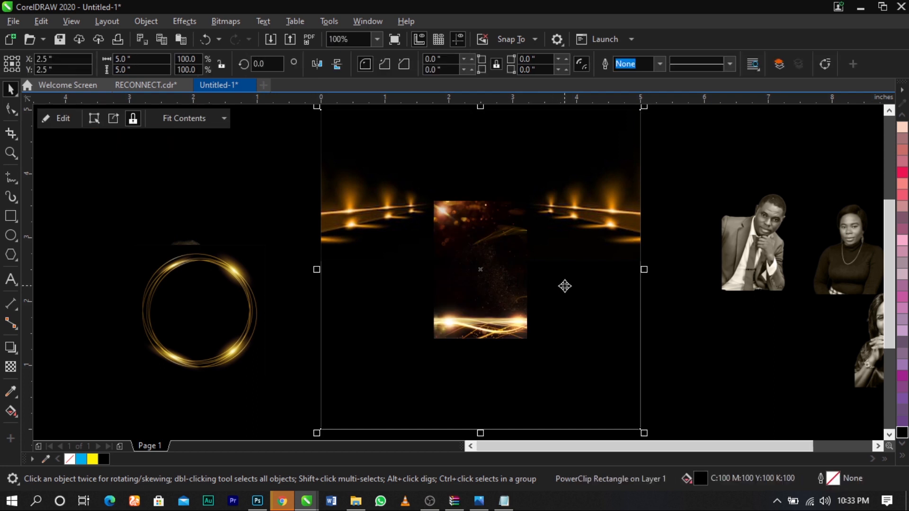
pyautogui.click(705, 330)
# Step: Edit the PowerClip contents and enlarge the gold glitter background to about 4.65 by 6.83 in, placed at about X 2.37, Y 1.69 in
pyautogui.doubleClick(483, 273)
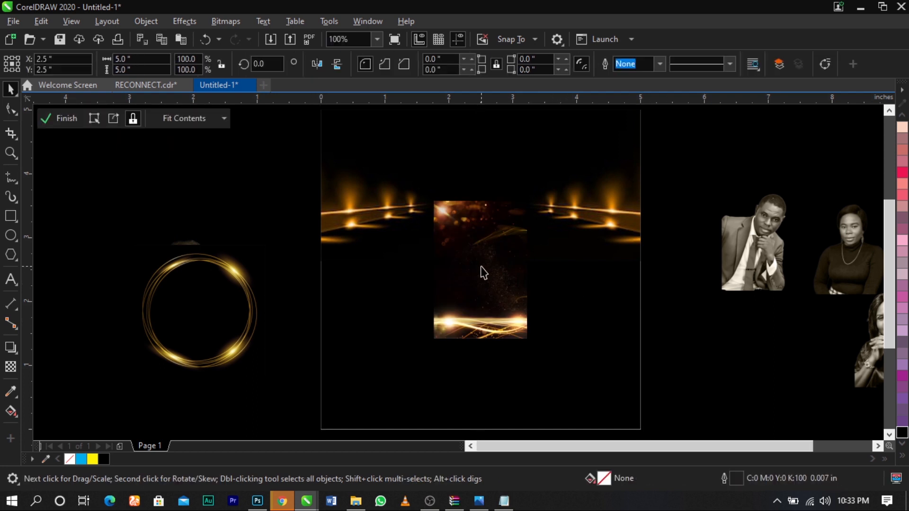
pyautogui.moveTo(530, 197); pyautogui.dragTo(626, 108)
pyautogui.moveTo(513, 225); pyautogui.dragTo(512, 306)
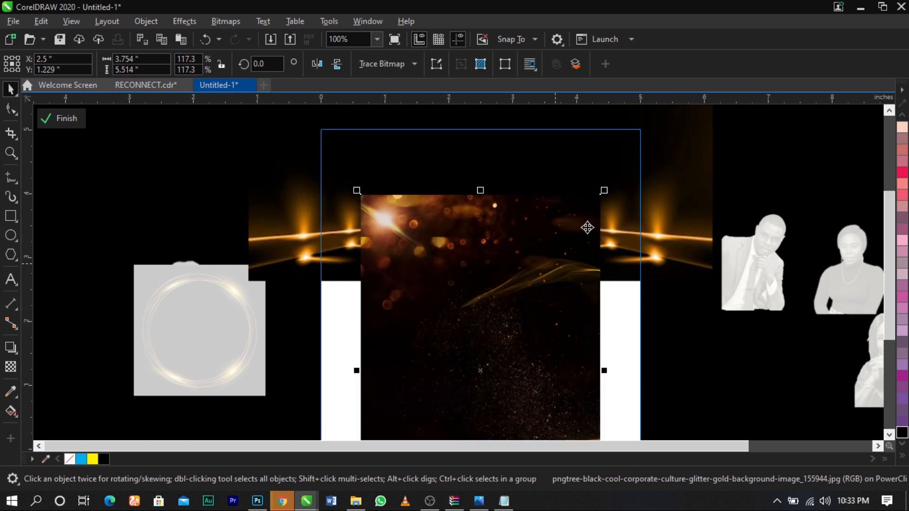
pyautogui.moveTo(604, 191); pyautogui.dragTo(643, 146)
pyautogui.moveTo(553, 256)
pyautogui.mouseDown()
pyautogui.moveTo(553, 235)
pyautogui.moveTo(542, 255)
pyautogui.mouseUp()
pyautogui.moveTo(541, 267); pyautogui.dragTo(541, 280)
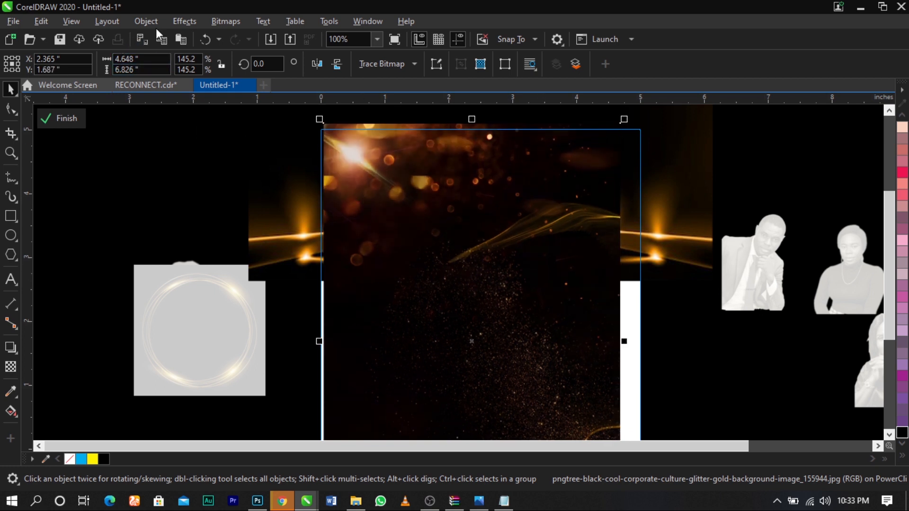
# Step: Apply a Gaussian Blur with a radius of 20 pixels to the gold glitter background
pyautogui.click(172, 24)
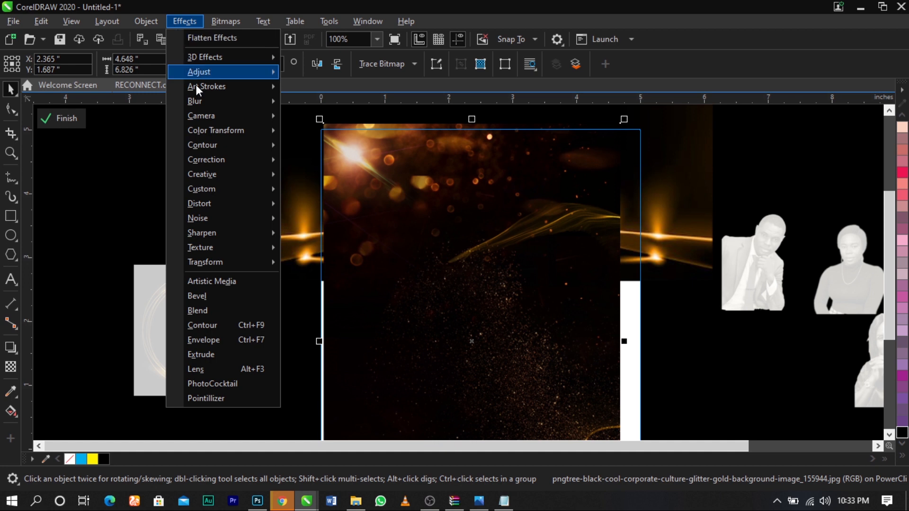
pyautogui.moveTo(203, 104)
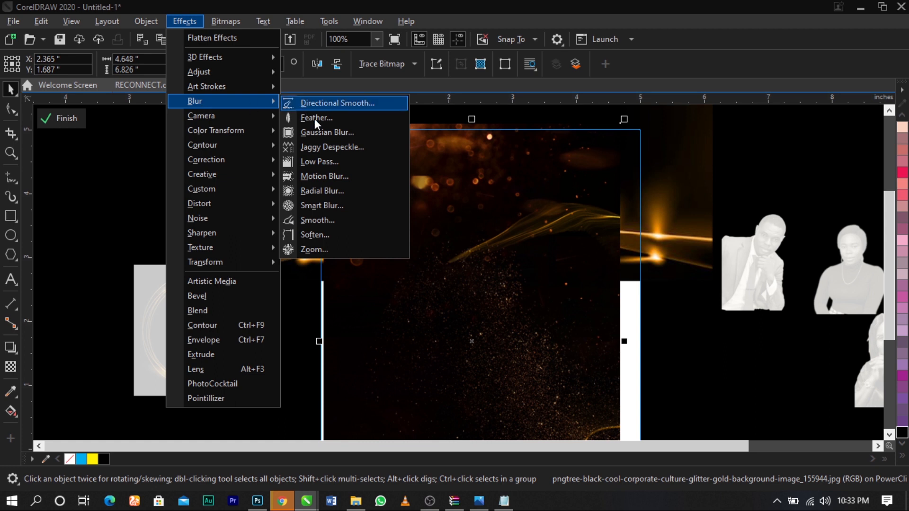
pyautogui.click(325, 133)
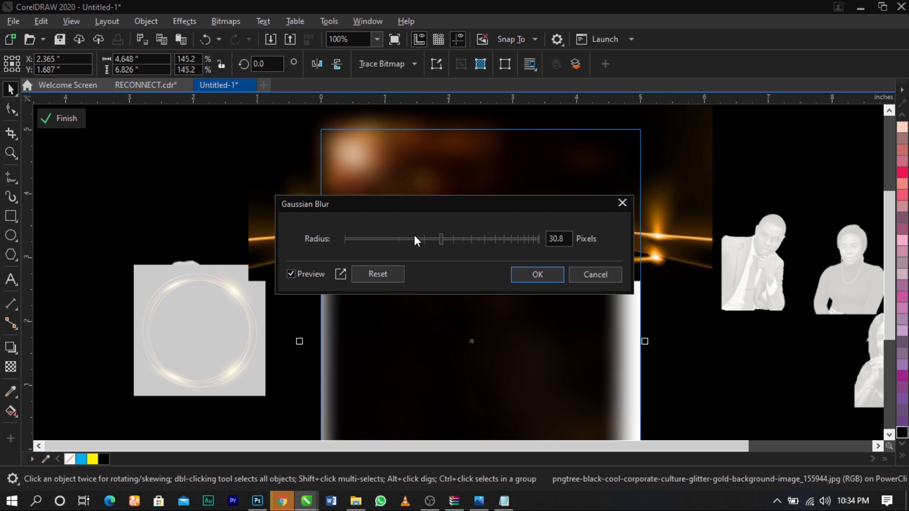
pyautogui.click(411, 238)
pyautogui.click(418, 238)
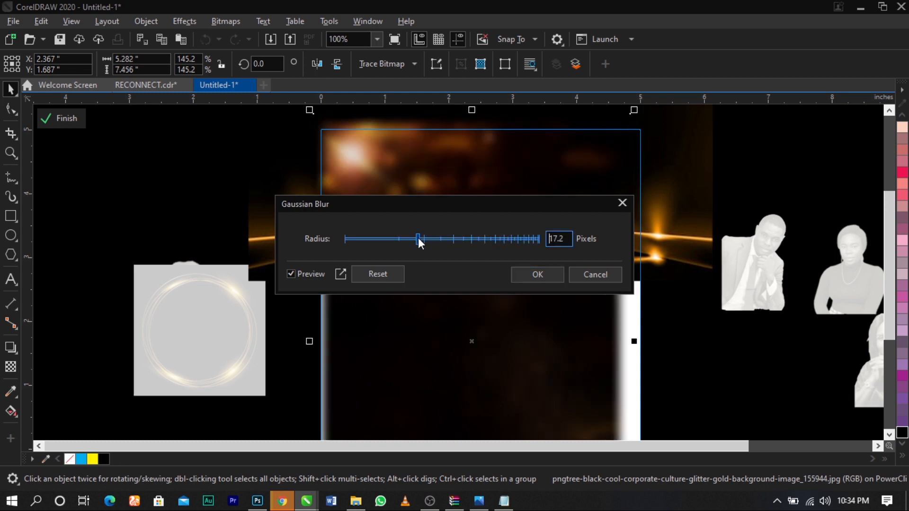
pyautogui.moveTo(420, 238); pyautogui.dragTo(424, 238)
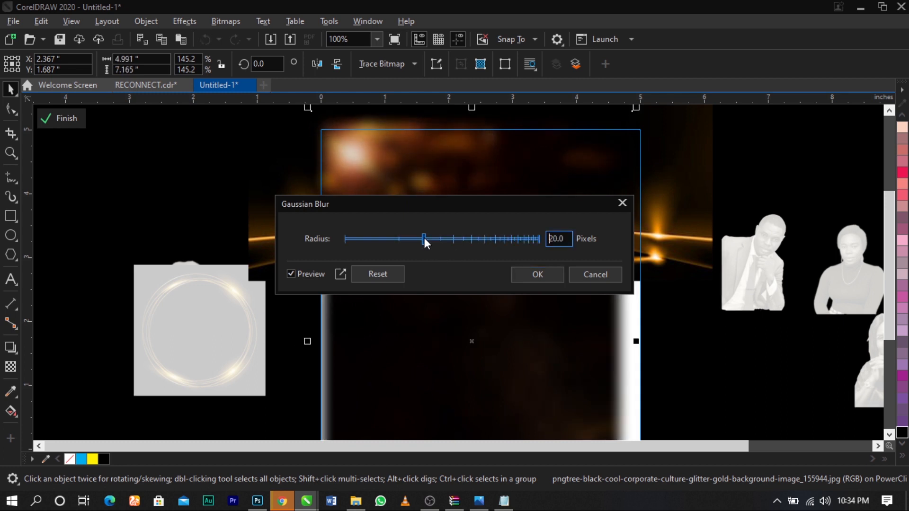
pyautogui.click(530, 276)
# Step: Apply a vertical fountain transparency to the blurred glitter background so it fades out downwards, and raise the gradient's start slightly
pyautogui.scroll(-2, 530, 275)
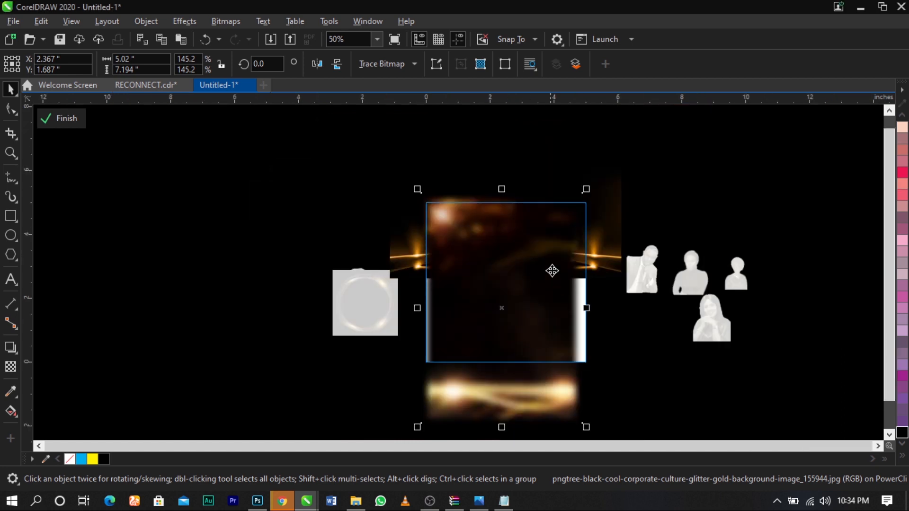
pyautogui.click(11, 368)
pyautogui.moveTo(499, 228); pyautogui.dragTo(499, 295)
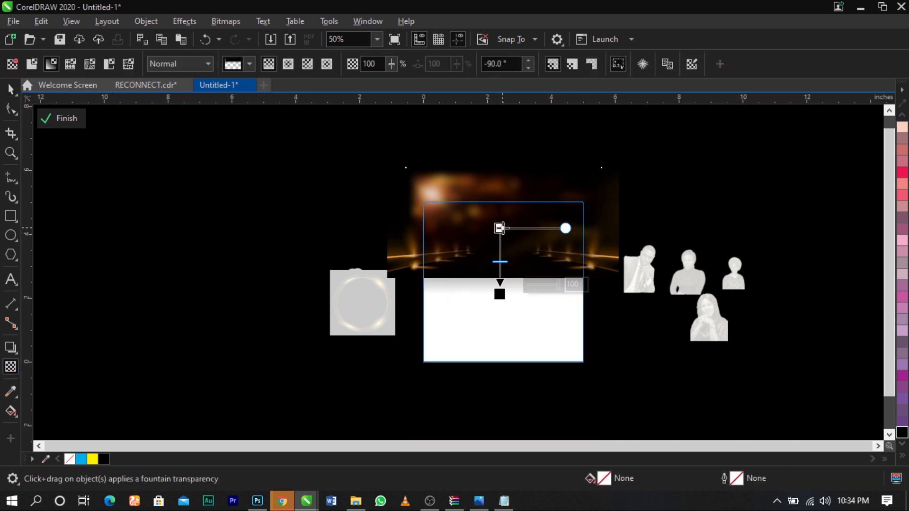
pyautogui.moveTo(502, 228); pyautogui.dragTo(503, 220)
pyautogui.scroll(2, 503, 218)
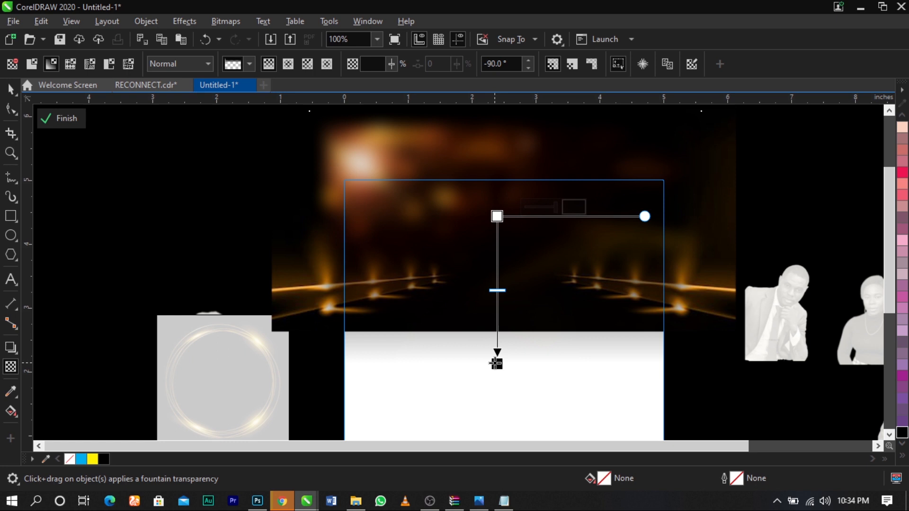
# Step: Raise both ends of the glitter background's vertical fountain transparency so the fade finishes just above the lights image's lower edge
pyautogui.moveTo(498, 362); pyautogui.dragTo(498, 332)
pyautogui.moveTo(497, 216); pyautogui.dragTo(497, 204)
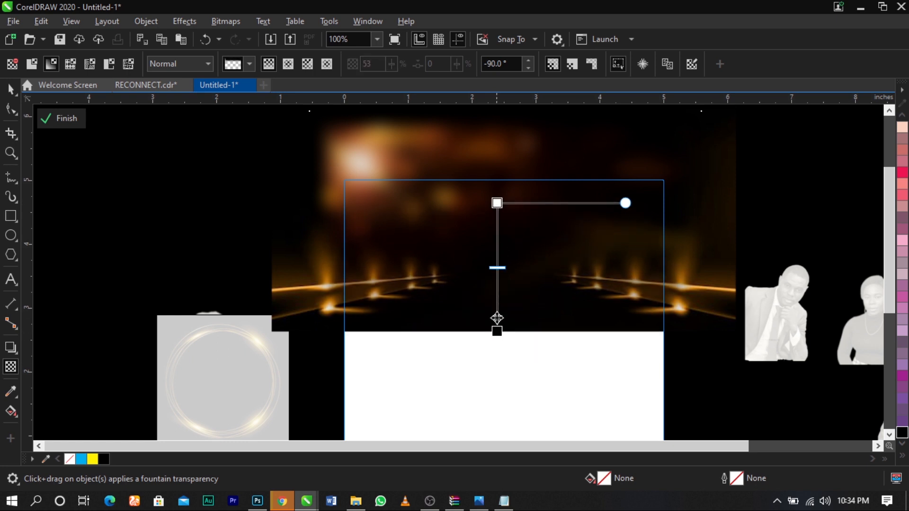
pyautogui.moveTo(498, 330); pyautogui.dragTo(498, 321)
pyautogui.moveTo(497, 203); pyautogui.dragTo(497, 192)
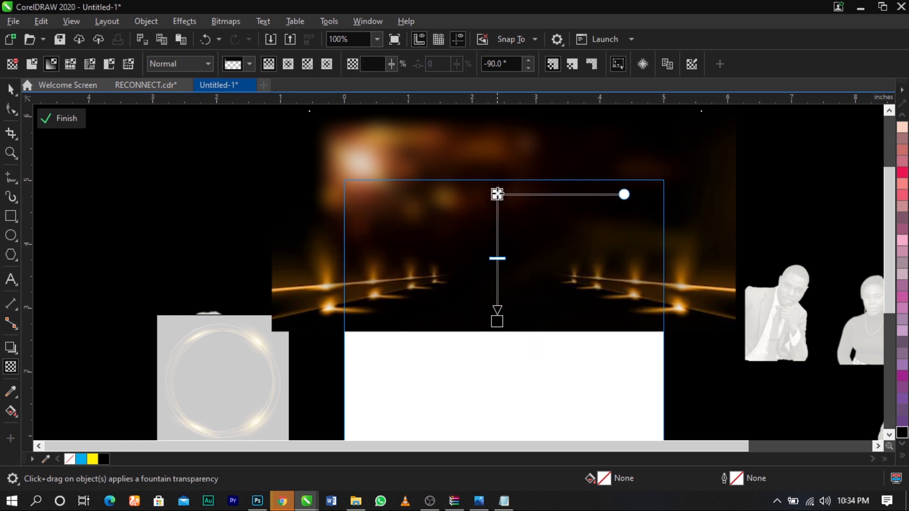
pyautogui.press('space')
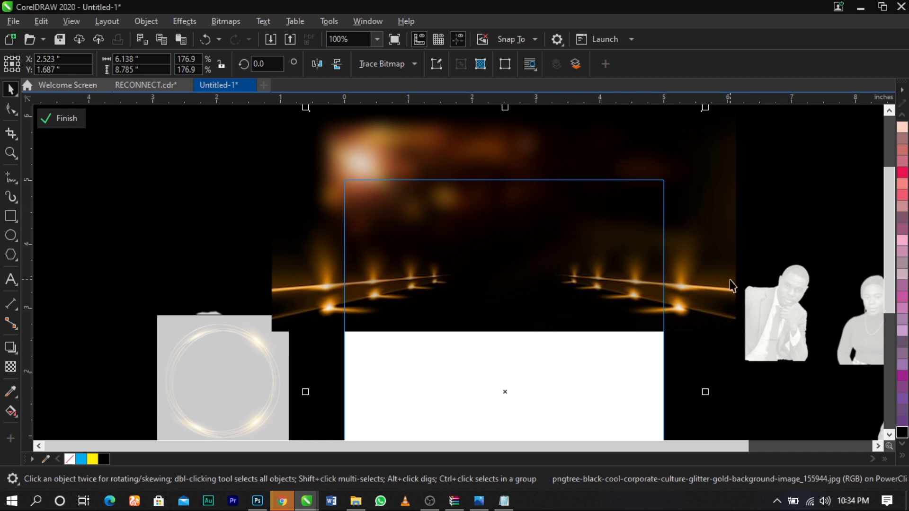
# Step: Enlarge the luxury lights image to about 7.98 by 3.96 in and finish editing the PowerClip contents
pyautogui.moveTo(740, 335); pyautogui.dragTo(762, 347)
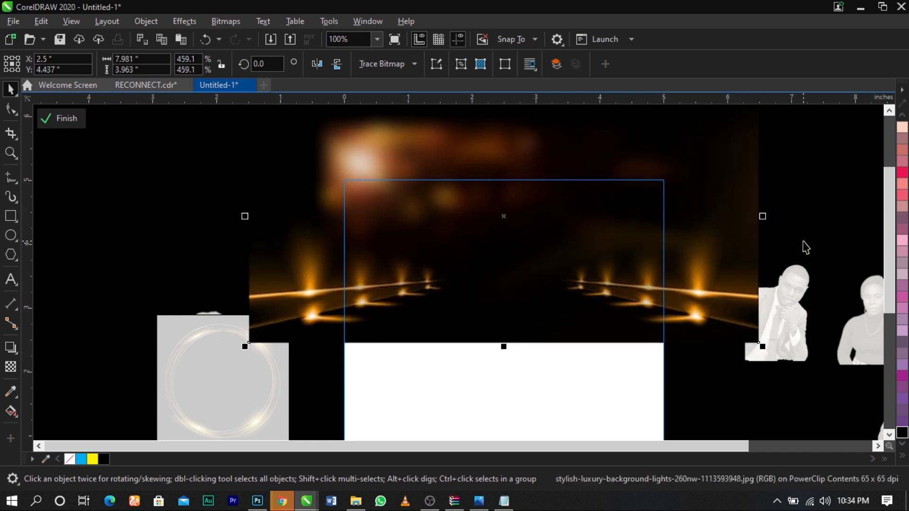
pyautogui.keyDown('ctrl'); pyautogui.click(806, 247); pyautogui.keyUp('ctrl')
pyautogui.scroll(-1, 564, 203)
pyautogui.scroll(1, 556, 270)
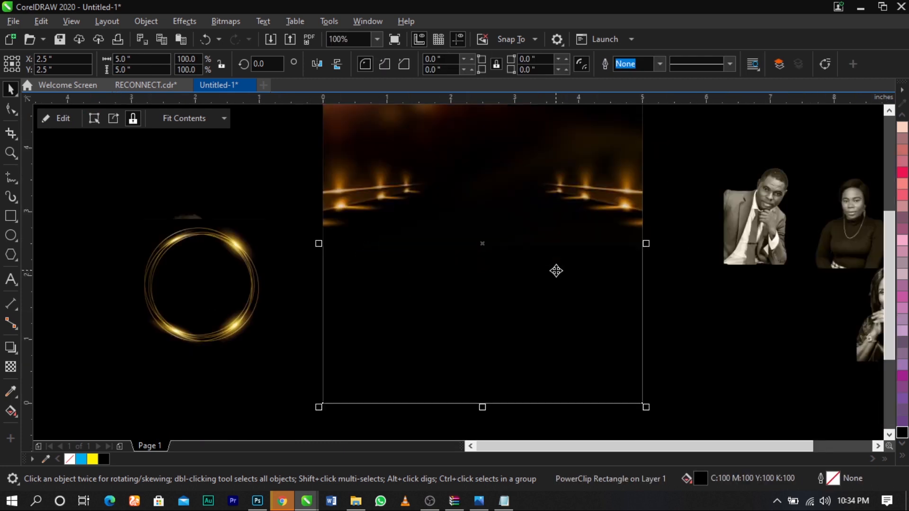
pyautogui.scroll(-1, 556, 270)
pyautogui.press('z')
pyautogui.moveTo(633, 167); pyautogui.dragTo(405, 349)
pyautogui.press('space')
pyautogui.scroll(-1, 674, 179)
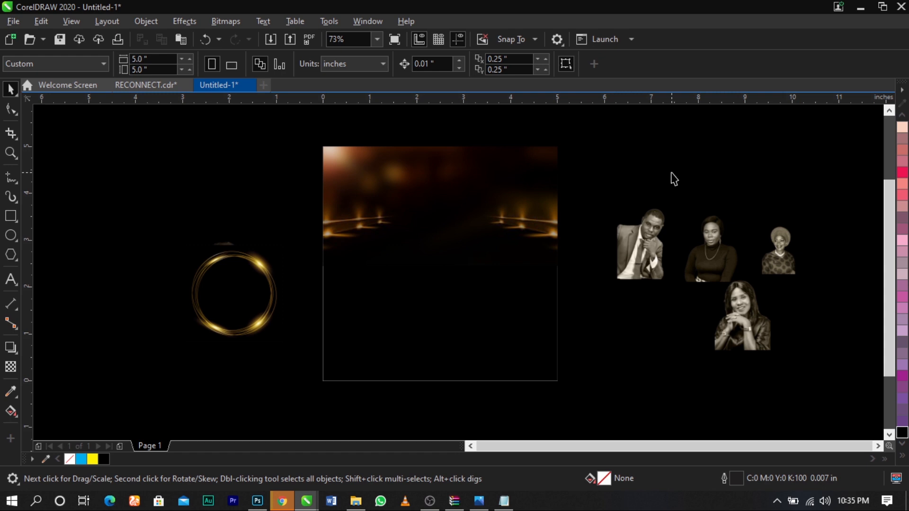
# Step: Copy all the event text from the Notepad file and paste it as artistic text starting beside the flyer in CorelDRAW
pyautogui.click(504, 501)
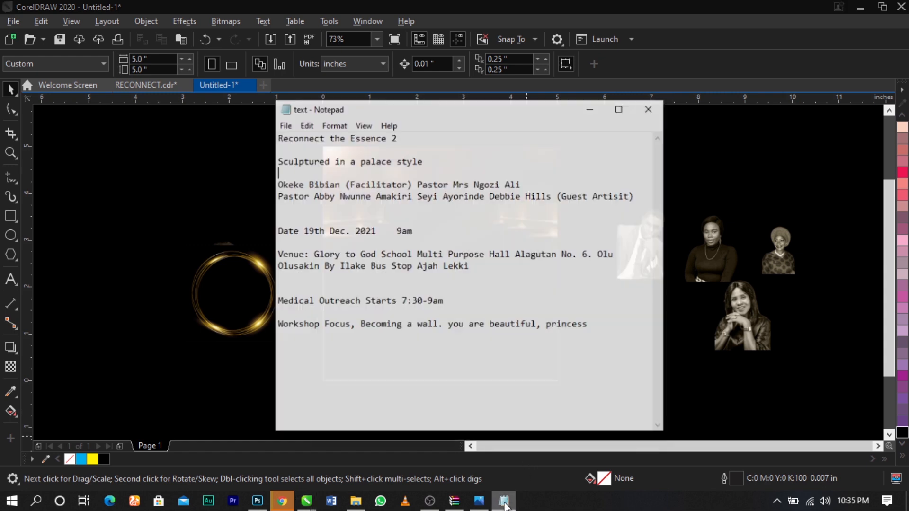
pyautogui.moveTo(604, 333); pyautogui.dragTo(271, 125)
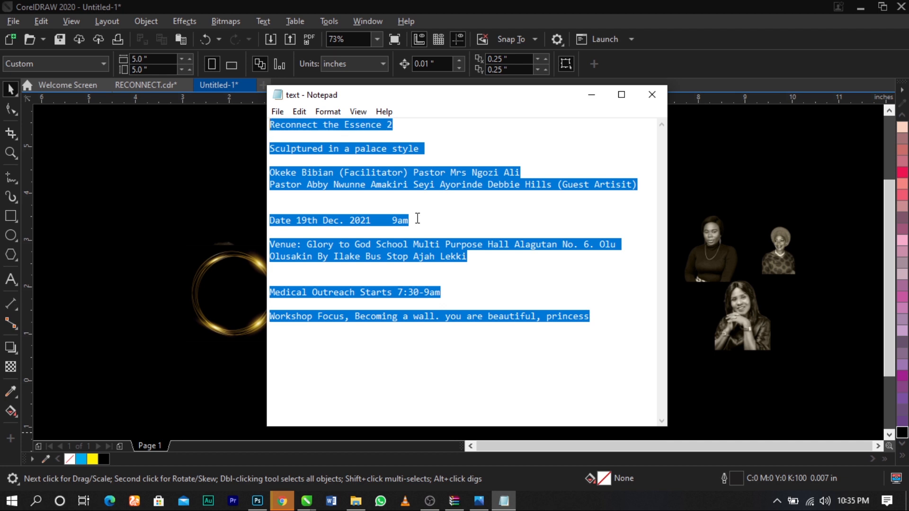
pyautogui.click(187, 209)
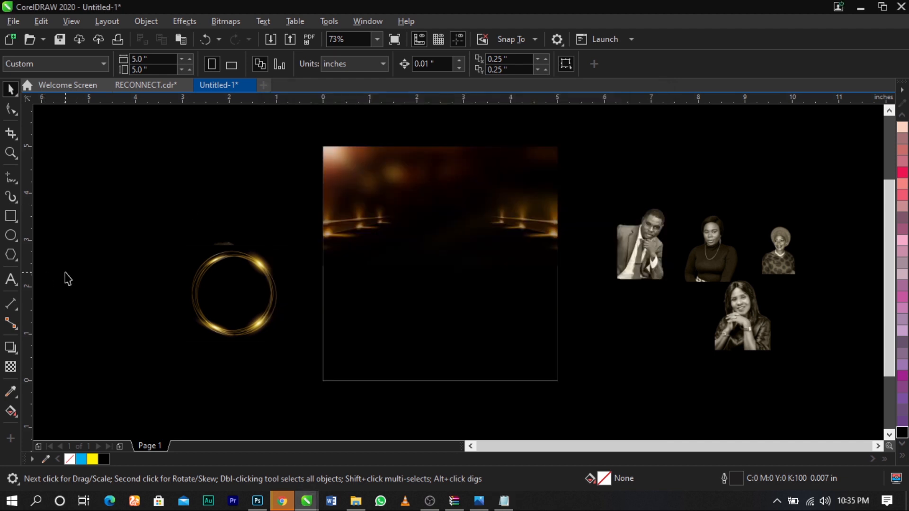
pyautogui.click(12, 280)
pyautogui.click(132, 173)
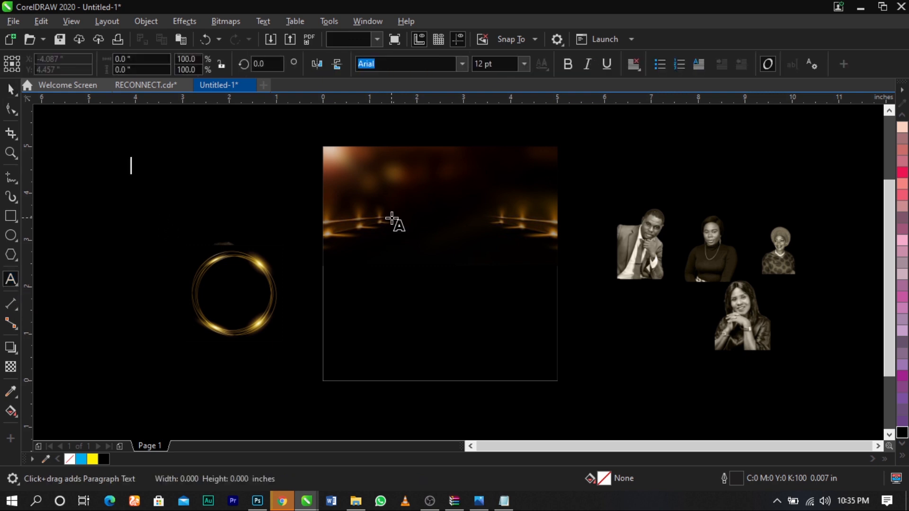
pyautogui.hotkey('ctrl', 'v')
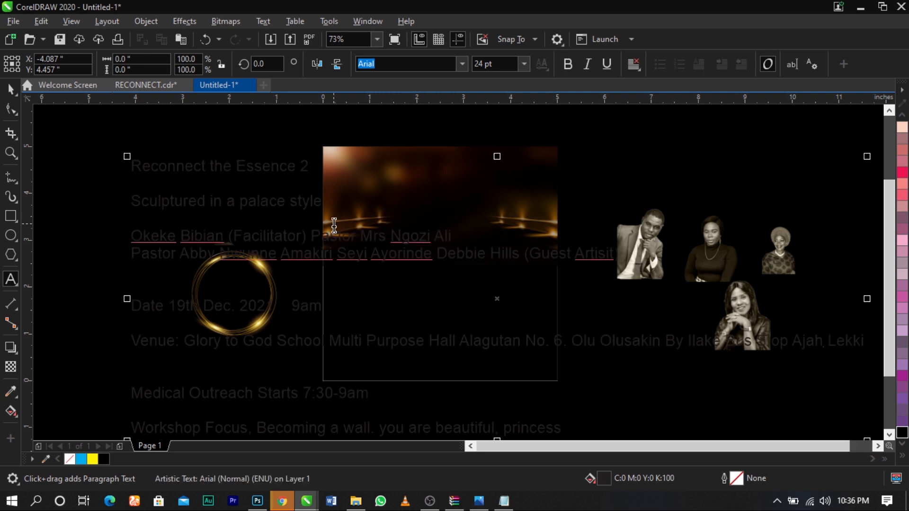
pyautogui.click(11, 88)
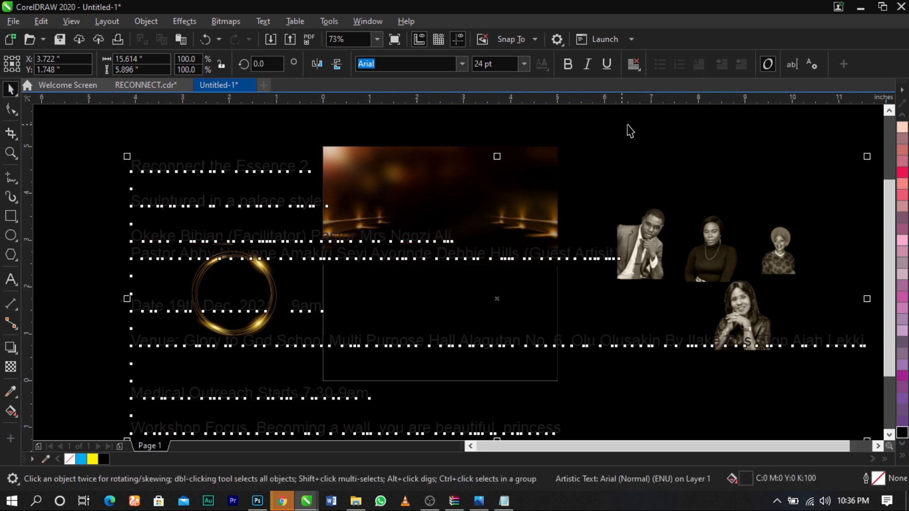
# Step: Set the pasted event text to 8 pt and move it beside the flyer, at about X -2.75, Y 4.32 in
pyautogui.click(629, 131)
pyautogui.click(234, 210)
pyautogui.click(495, 63)
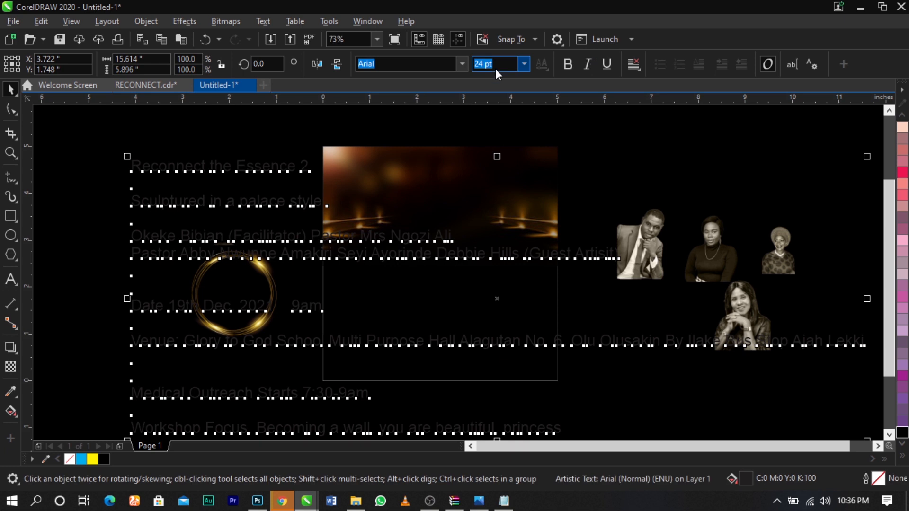
pyautogui.click(524, 65)
pyautogui.click(488, 106)
pyautogui.moveTo(248, 200); pyautogui.dragTo(188, 165)
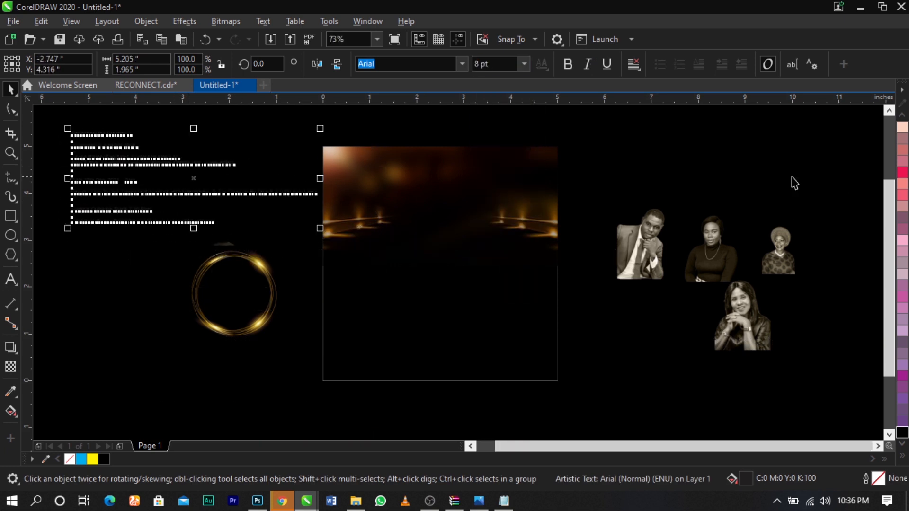
# Step: Fill the event text block with white
pyautogui.click(756, 172)
pyautogui.click(180, 166)
pyautogui.click(902, 456)
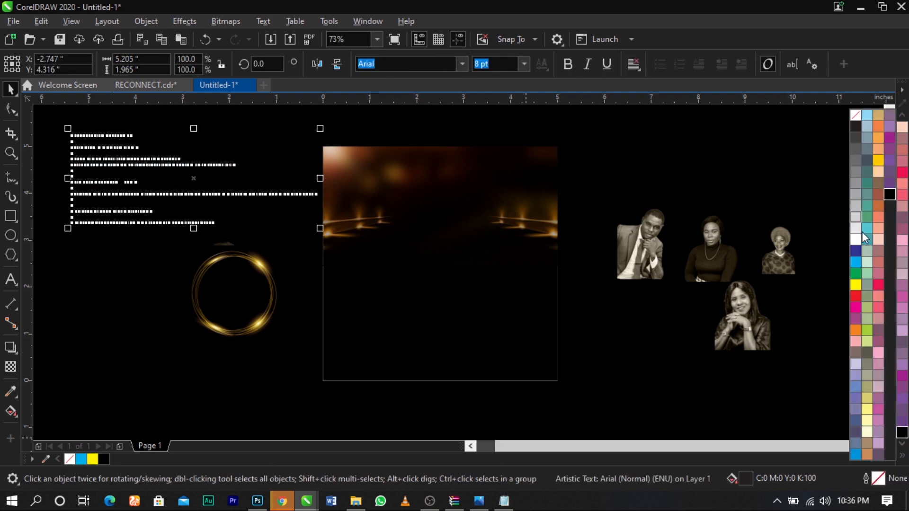
pyautogui.click(855, 239)
pyautogui.click(272, 137)
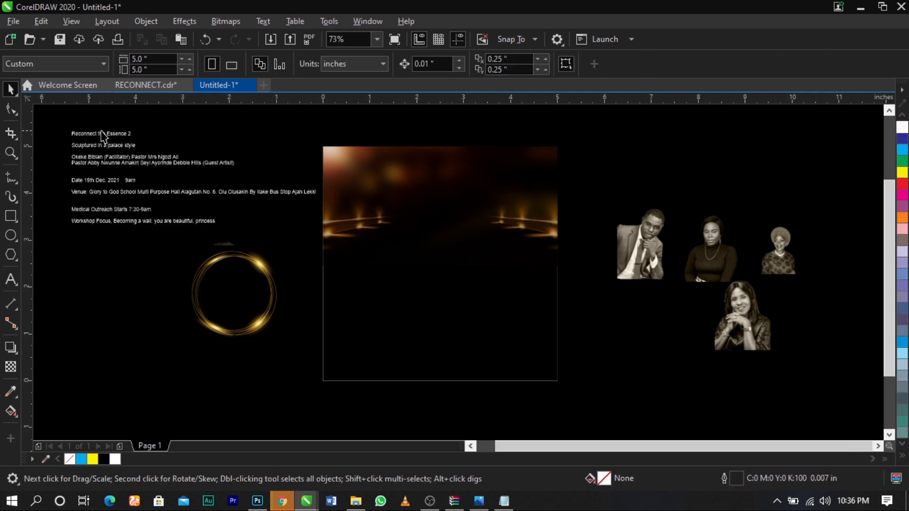
# Step: Take the line "Reconnect the Essence 2" out of the event text block and paste it as separate text on the flyer's upper part
pyautogui.scroll(2, 45, 134)
pyautogui.doubleClick(104, 139)
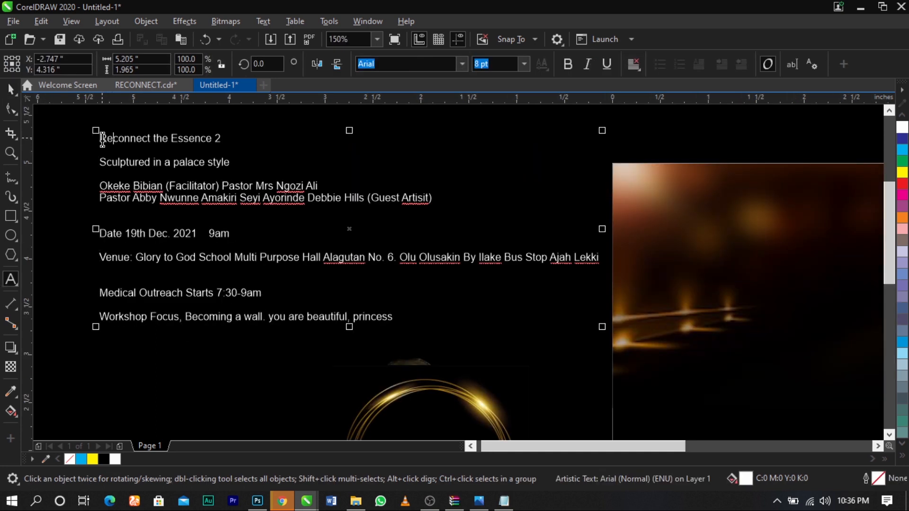
pyautogui.moveTo(102, 140); pyautogui.dragTo(272, 142)
pyautogui.hotkey('ctrl', 'c')
pyautogui.press('Delete')
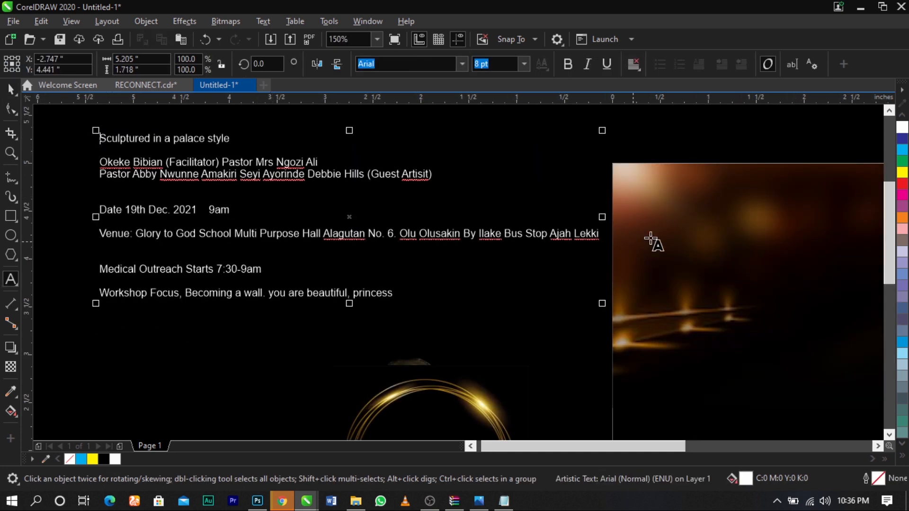
pyautogui.scroll(-2, 608, 243)
pyautogui.click(633, 226)
pyautogui.hotkey('ctrl', 'v')
pyautogui.moveTo(514, 176); pyautogui.dragTo(883, 324)
pyautogui.click(708, 224)
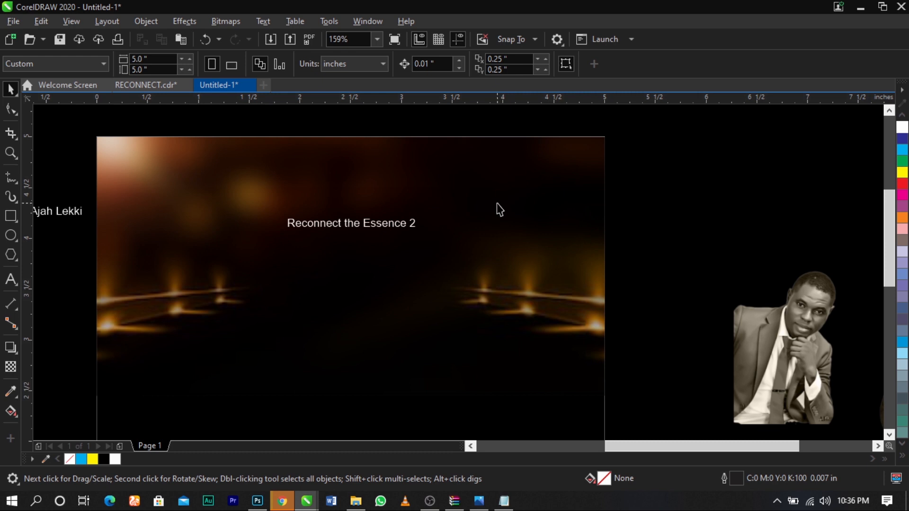
# Step: Enlarge the "Reconnect the Essence 2" heading to about 18.1 pt, about 2.83 in wide
pyautogui.click(368, 228)
pyautogui.moveTo(419, 232)
pyautogui.mouseDown()
pyautogui.moveTo(500, 256)
pyautogui.moveTo(429, 239)
pyautogui.mouseUp()
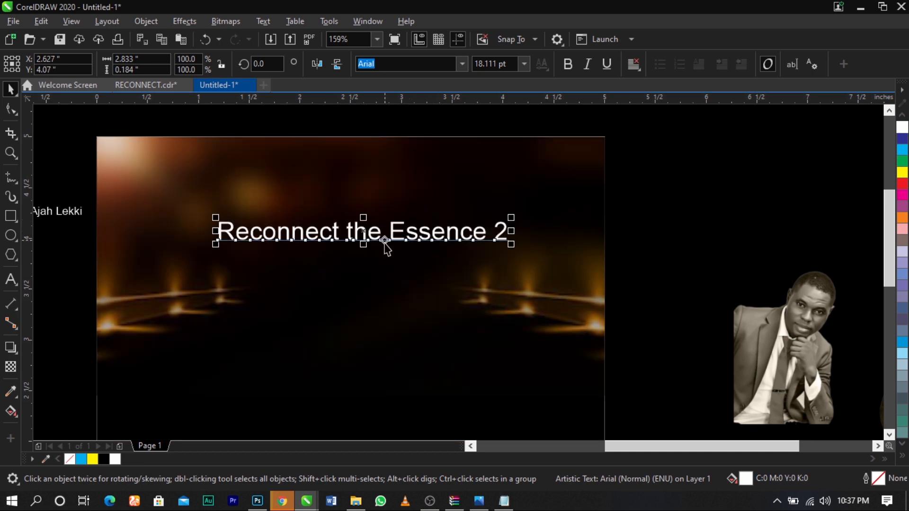
pyautogui.click(649, 274)
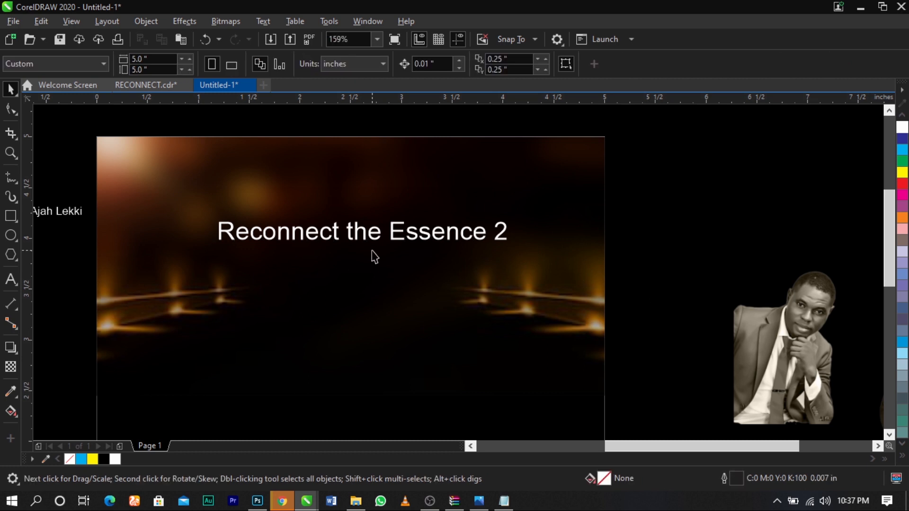
# Step: Break the heading into two lines before "Essence" and move it to about X 2.34, Y 3.88 in
pyautogui.doubleClick(391, 246)
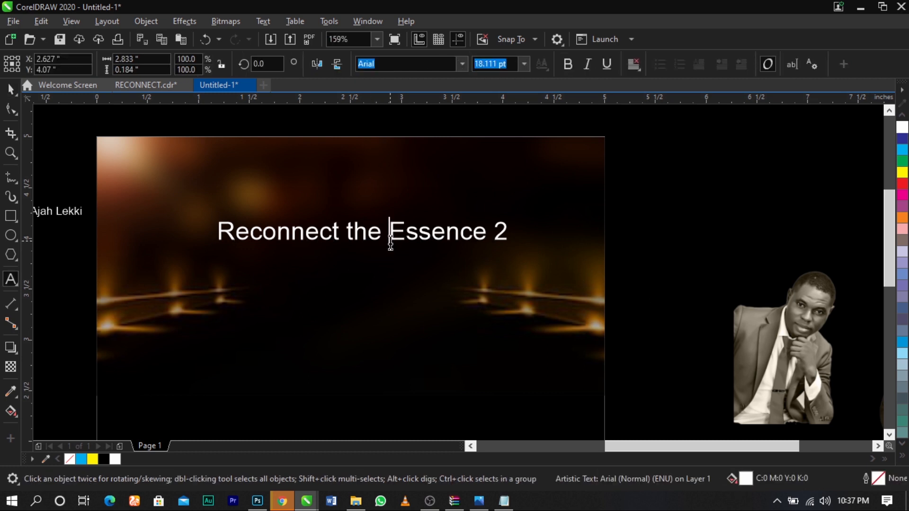
pyautogui.press('Return')
pyautogui.hotkey('ctrl', 'space')
pyautogui.moveTo(332, 257); pyautogui.dragTo(366, 263)
# Step: Set the two-line heading's font to Bebas
pyautogui.press('z')
pyautogui.moveTo(156, 201); pyautogui.dragTo(527, 316)
pyautogui.press('space')
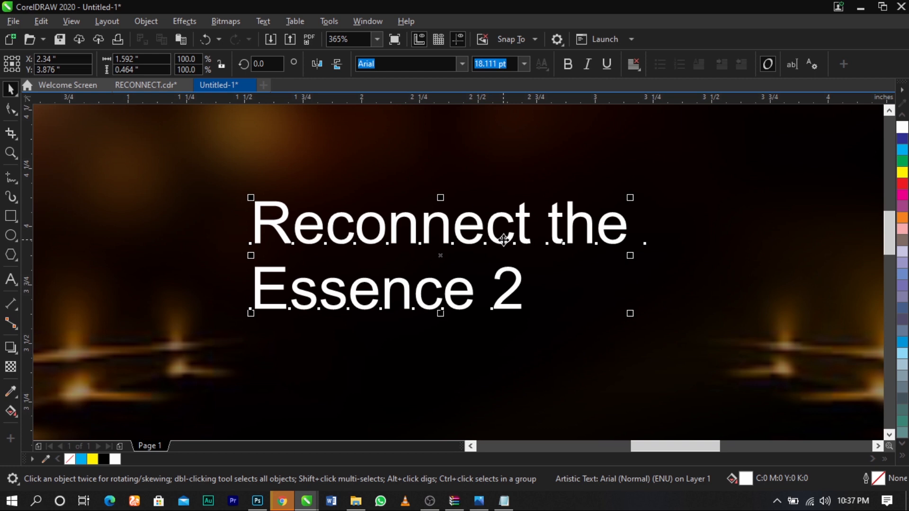
pyautogui.write('Bebas')
pyautogui.press('Return')
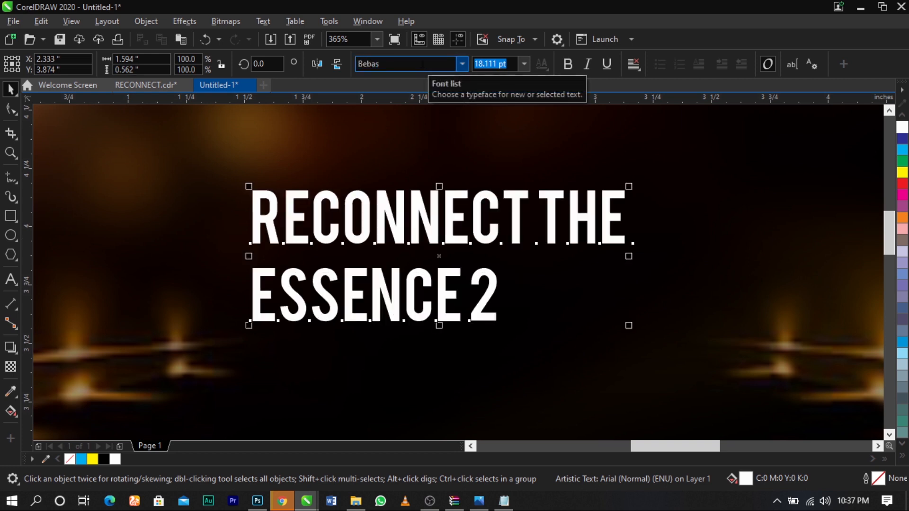
# Step: Remove the "2" from the heading and paste it as a separate text object at about X 3.63, Y 3.53 in
pyautogui.doubleClick(492, 288)
pyautogui.doubleClick(486, 294)
pyautogui.hotkey('ctrl', 'c')
pyautogui.press('BackSpace')
pyautogui.click(741, 339)
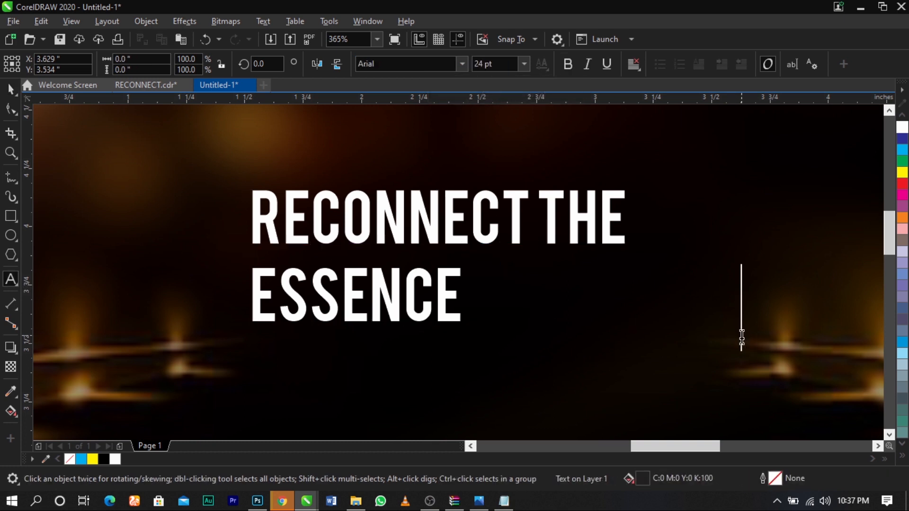
pyautogui.hotkey('ctrl', 'v')
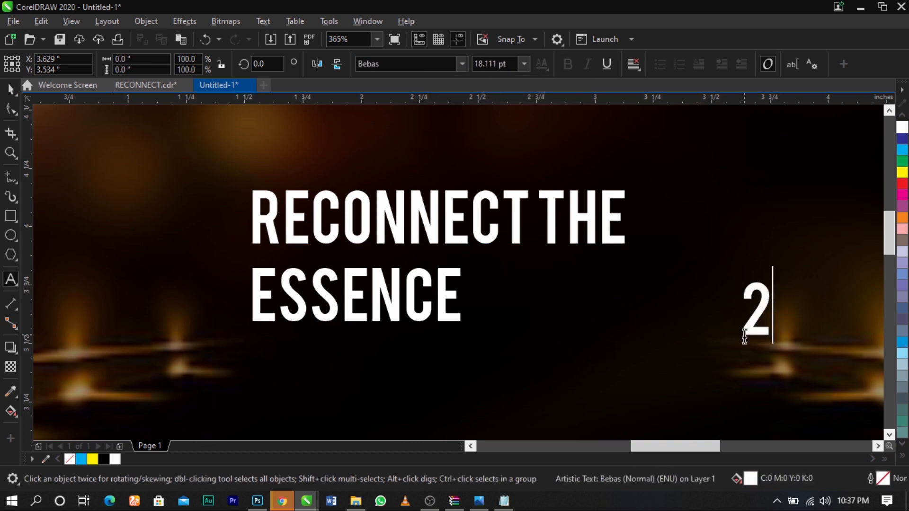
pyautogui.hotkey('ctrl', 'space')
# Step: Break the heading apart into lines and words, so RECONNECT, THE and ESSENCE can each be selected separately
pyautogui.click(445, 291)
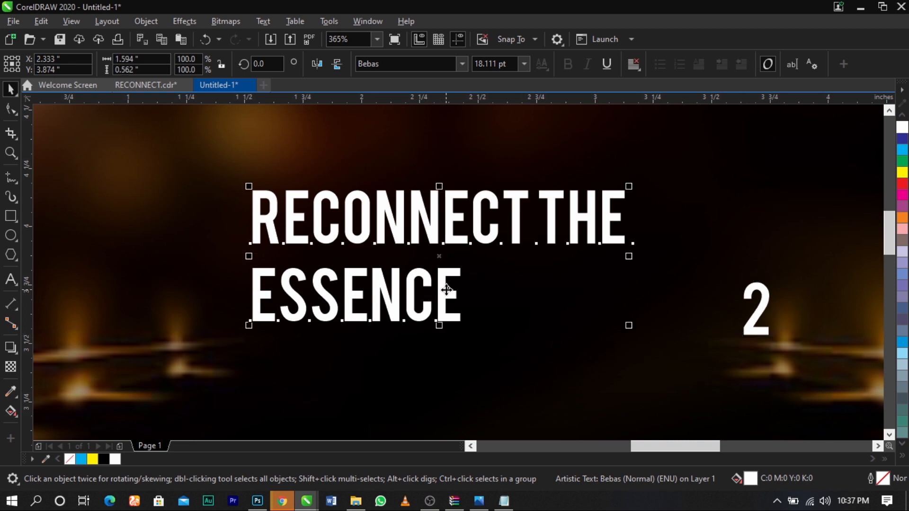
pyautogui.hotkey('ctrl', 'k')
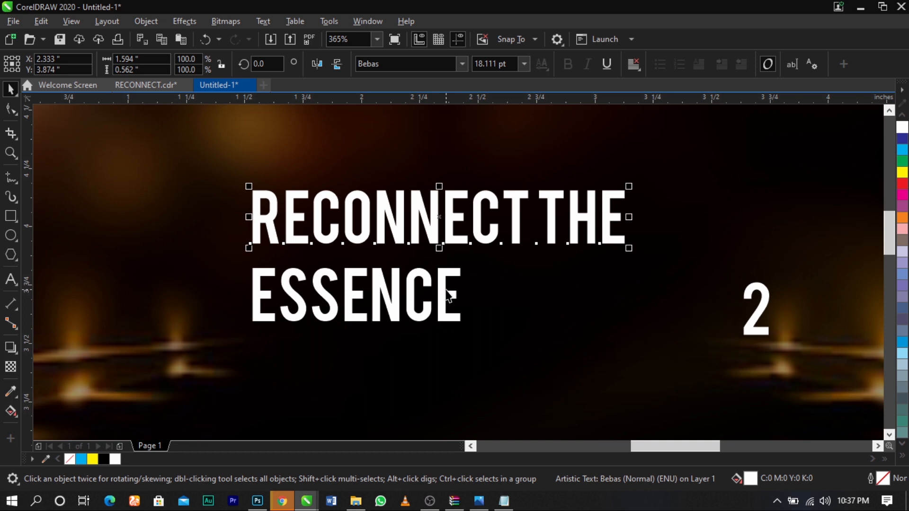
pyautogui.hotkey('ctrl', 'k')
pyautogui.click(544, 233)
pyautogui.click(551, 218)
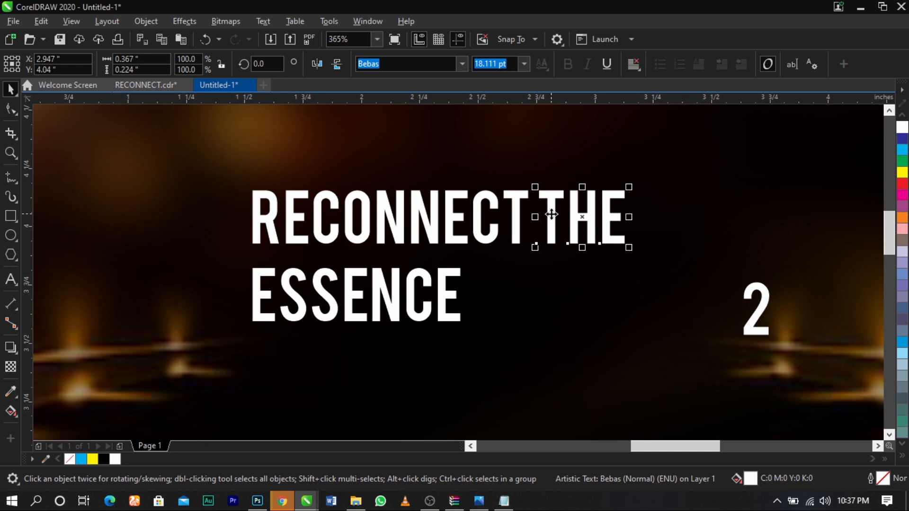
pyautogui.click(542, 305)
pyautogui.click(445, 300)
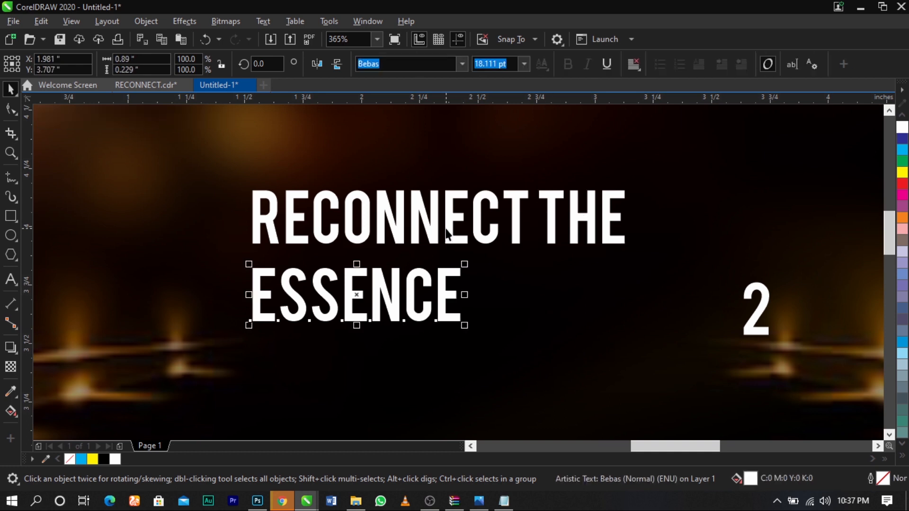
pyautogui.click(448, 229)
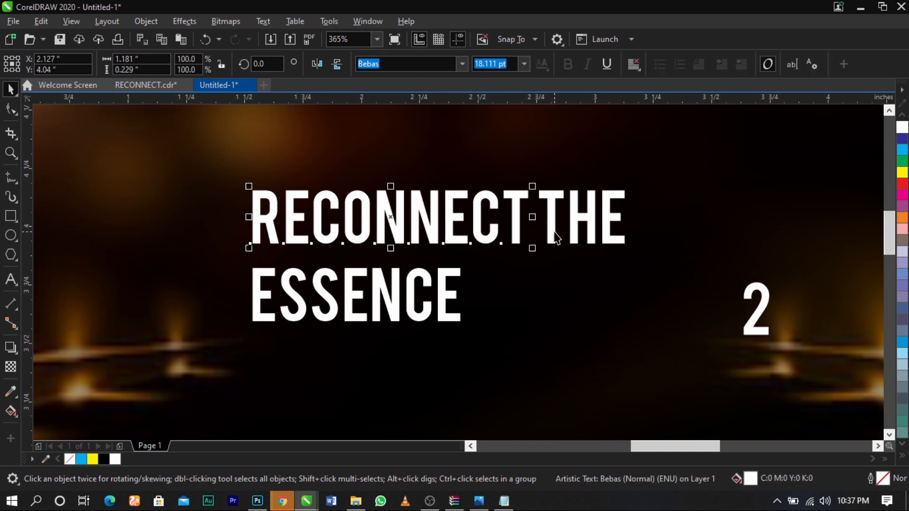
# Step: Try spreading the words RECONNECT, THE and ESSENCE apart on the flyer
pyautogui.click(550, 221)
pyautogui.moveTo(550, 214); pyautogui.dragTo(695, 212)
pyautogui.moveTo(517, 231); pyautogui.dragTo(449, 173)
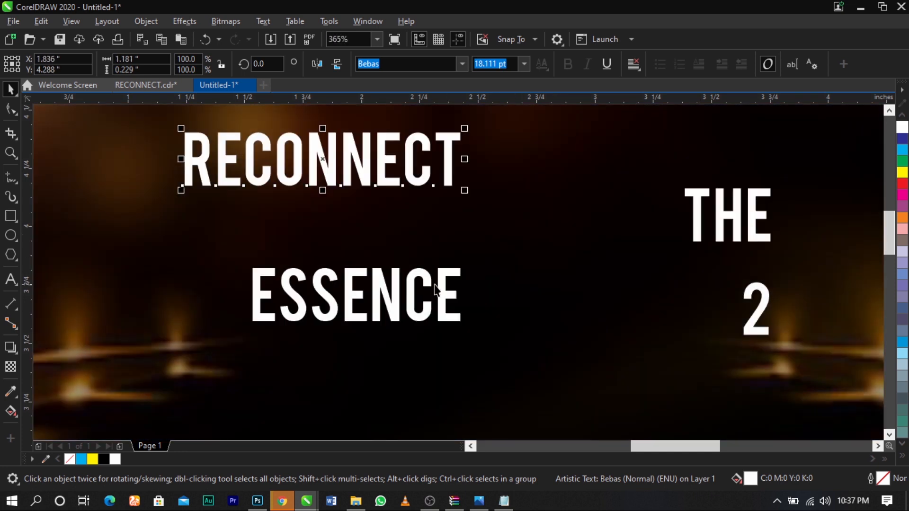
pyautogui.moveTo(442, 291)
pyautogui.mouseDown()
pyautogui.moveTo(546, 338)
pyautogui.moveTo(458, 287)
pyautogui.mouseUp()
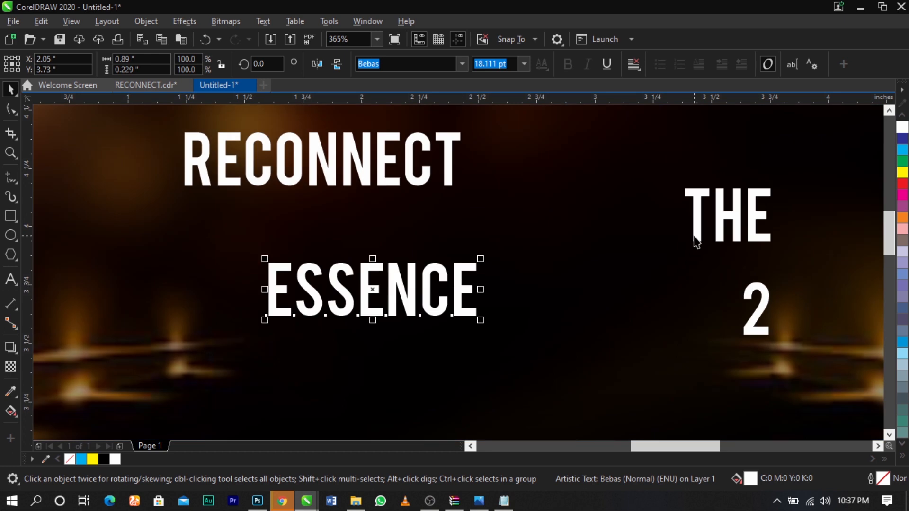
# Step: Undo the moves of the three separated heading words
pyautogui.hotkey('ctrl', 'z')
pyautogui.hotkey('ctrl', 'z')
pyautogui.hotkey('ctrl', 'z')
pyautogui.hotkey('ctrl', 'z')
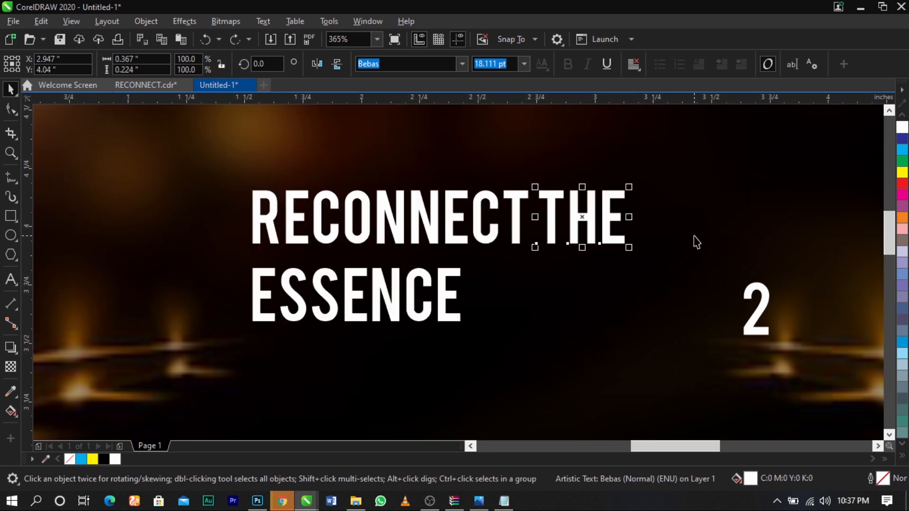
pyautogui.click(682, 266)
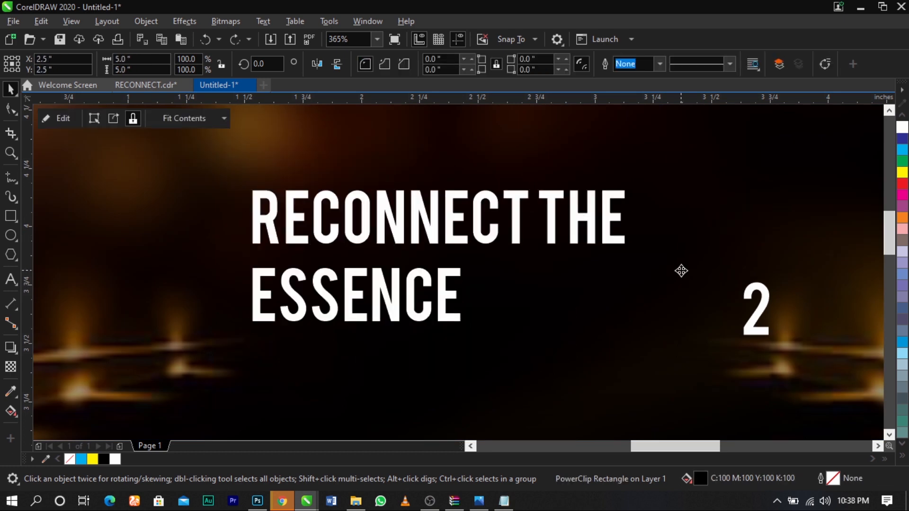
# Step: Arrange THE and ESSENCE side by side on a second line beneath RECONNECT, shrinking THE slightly
pyautogui.click(453, 304)
pyautogui.moveTo(443, 299); pyautogui.dragTo(555, 299)
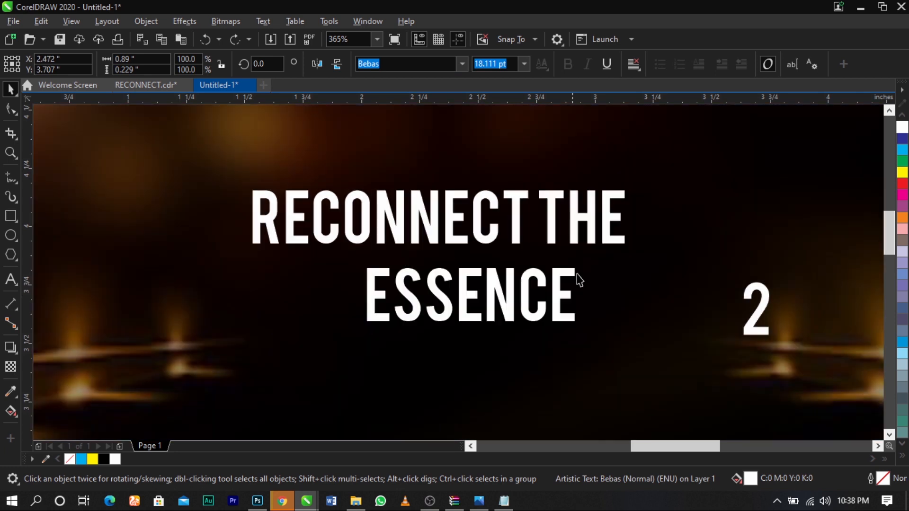
pyautogui.moveTo(580, 242); pyautogui.dragTo(287, 305)
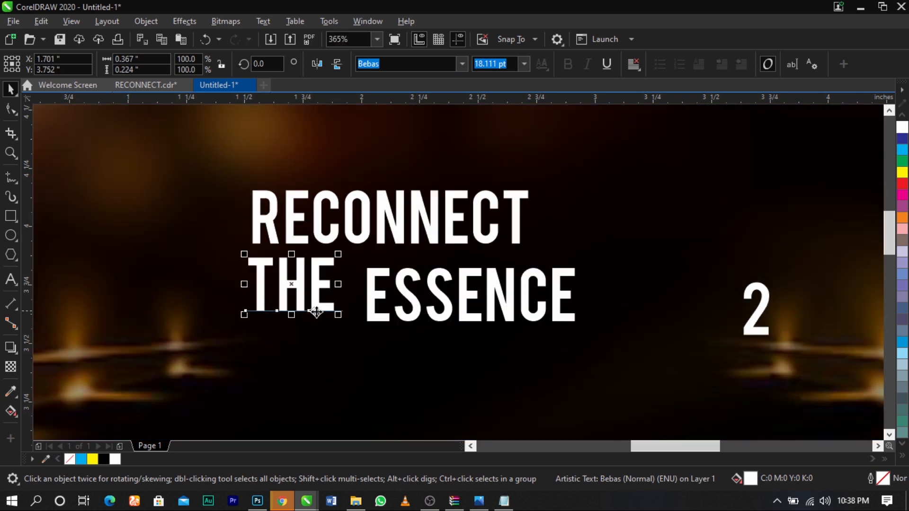
pyautogui.moveTo(338, 319); pyautogui.dragTo(308, 294)
pyautogui.moveTo(370, 298); pyautogui.dragTo(312, 276)
# Step: Enlarge RECONNECT to about 23.9 pt and bring THE ESSENCE close beneath it
pyautogui.click(521, 222)
pyautogui.moveTo(533, 187); pyautogui.dragTo(612, 171)
pyautogui.click(519, 294)
pyautogui.keyDown('shift'); pyautogui.click(299, 293); pyautogui.keyUp('shift')
pyautogui.moveTo(536, 306)
pyautogui.mouseDown()
pyautogui.moveTo(562, 324)
pyautogui.moveTo(551, 315)
pyautogui.mouseUp()
pyautogui.click(592, 229)
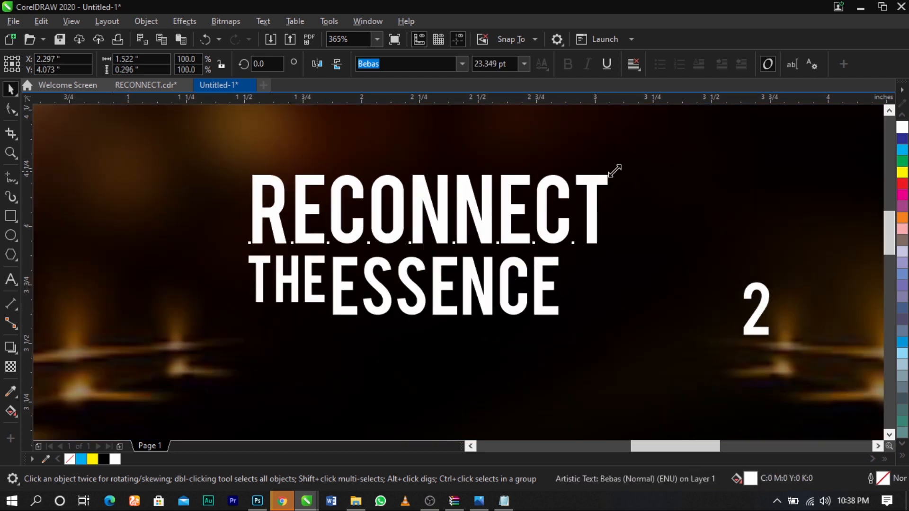
pyautogui.moveTo(615, 170); pyautogui.dragTo(621, 168)
pyautogui.click(510, 161)
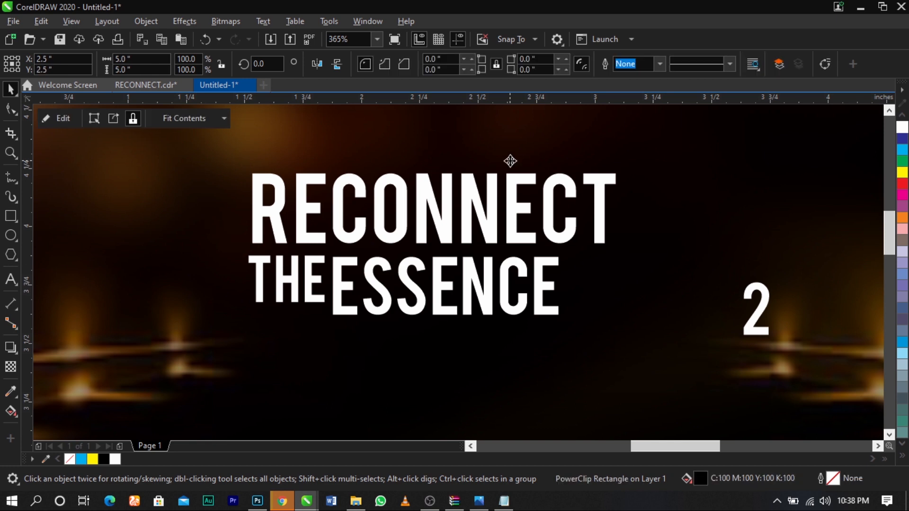
pyautogui.moveTo(636, 239); pyautogui.dragTo(197, 356)
pyautogui.moveTo(462, 306); pyautogui.dragTo(464, 299)
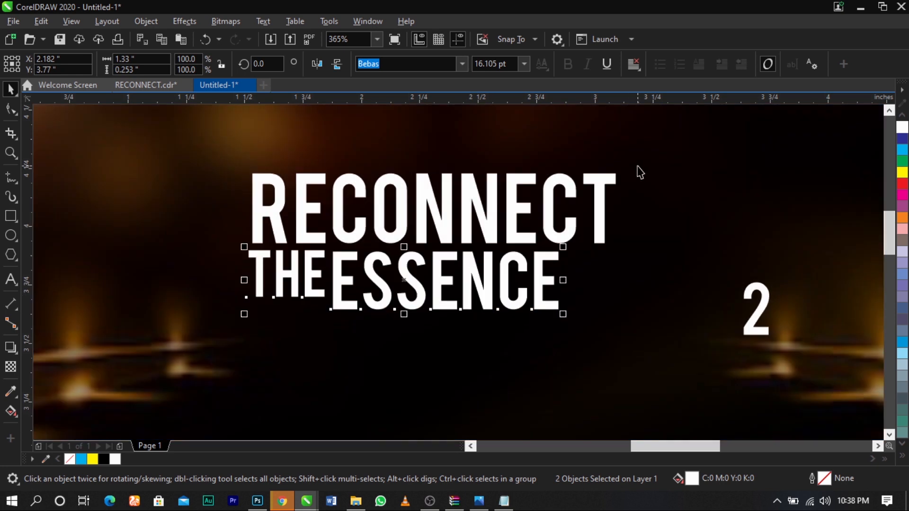
# Step: Fill the three heading words with C100 M100 Y100 K100 black and enlarge them together to about 1.89 in wide
pyautogui.click(637, 166)
pyautogui.moveTo(669, 156); pyautogui.dragTo(157, 370)
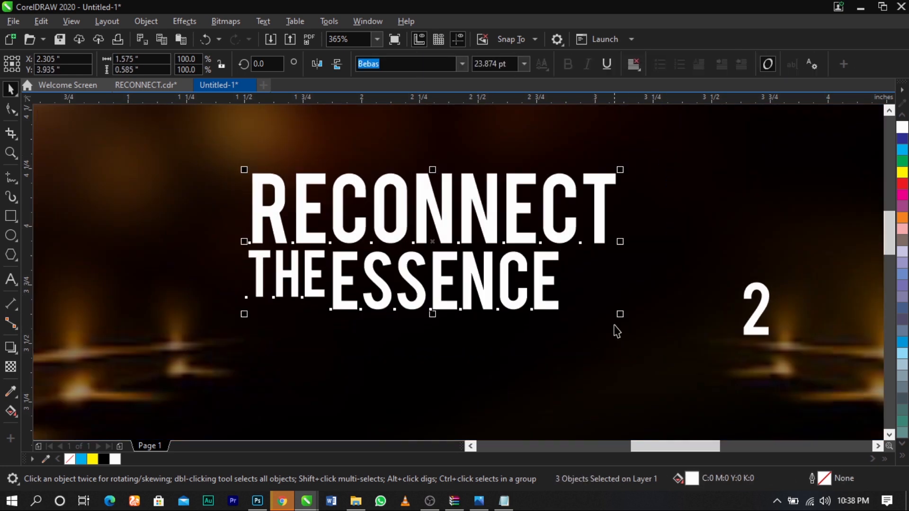
pyautogui.moveTo(620, 315); pyautogui.dragTo(628, 322)
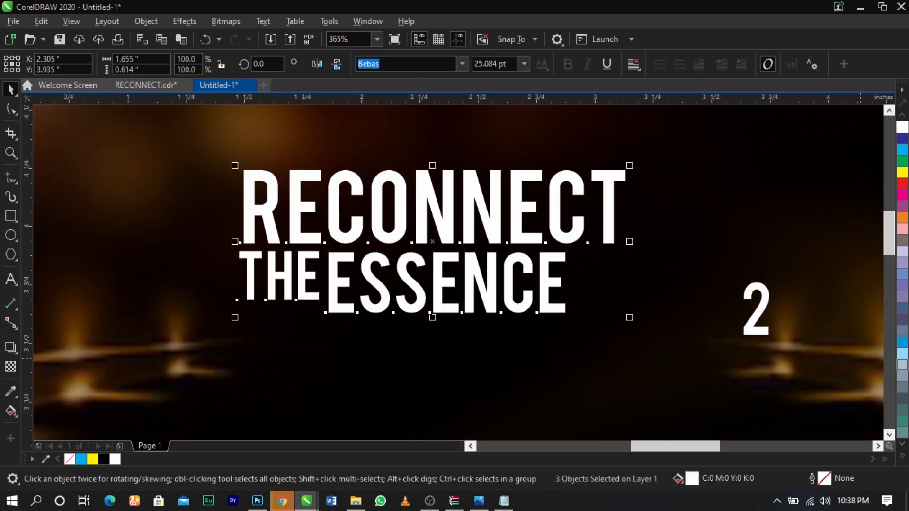
pyautogui.click(902, 442)
pyautogui.click(885, 197)
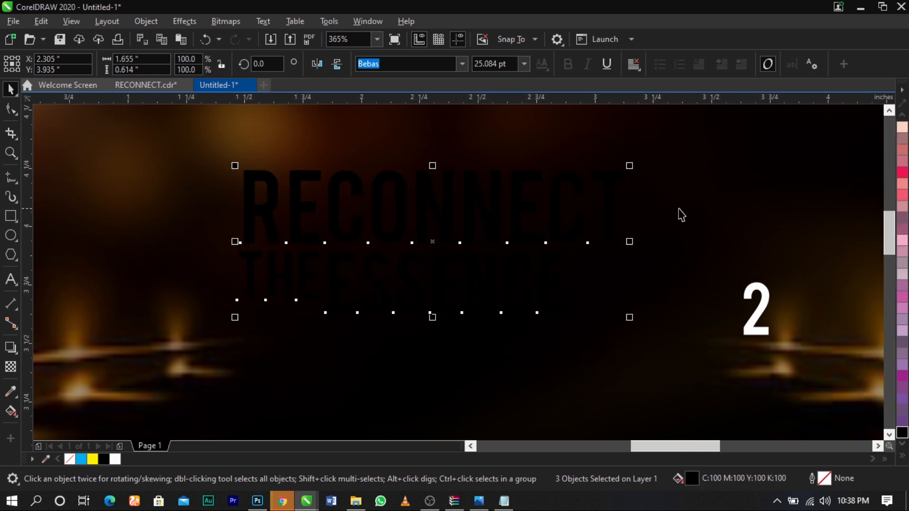
pyautogui.moveTo(633, 318); pyautogui.dragTo(656, 332)
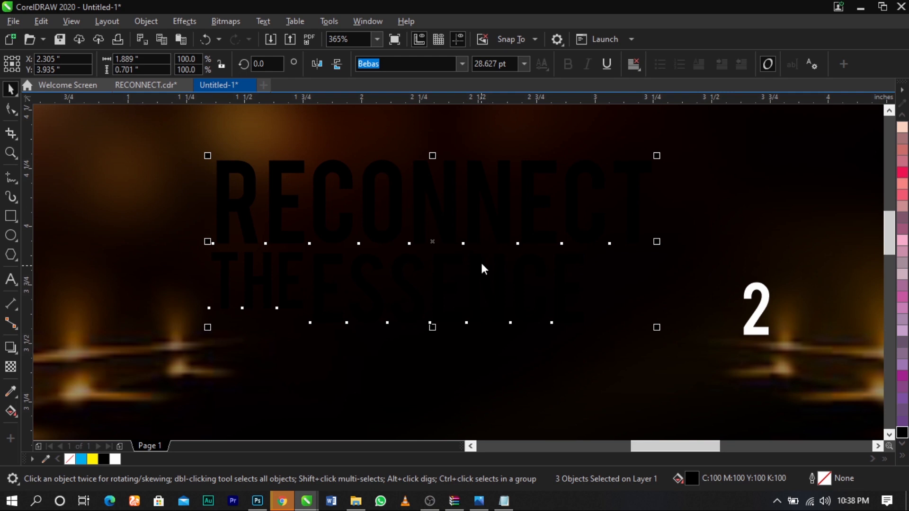
pyautogui.hotkey('ctrl', 'e')
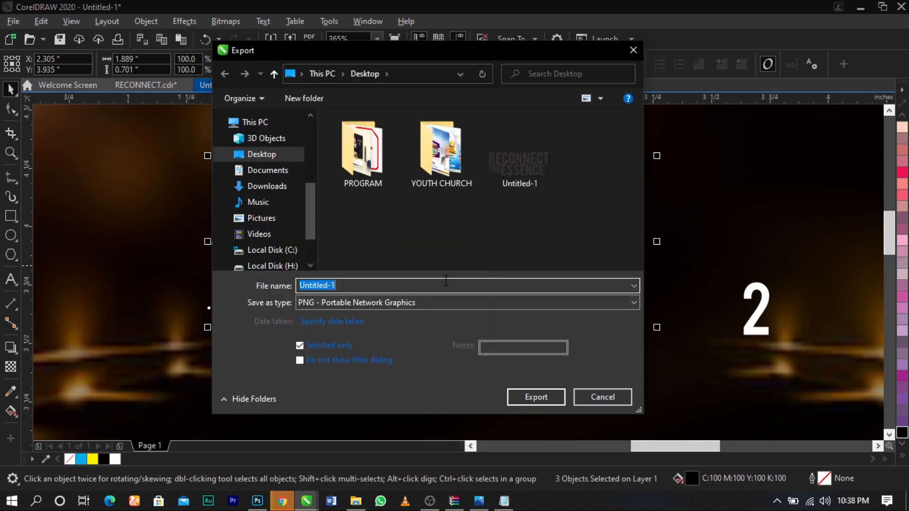
pyautogui.click(520, 163)
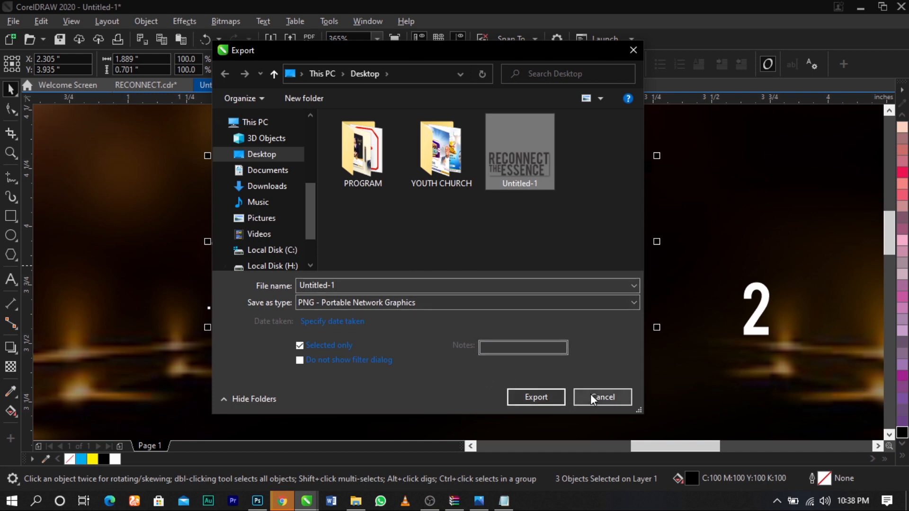
pyautogui.click(400, 304)
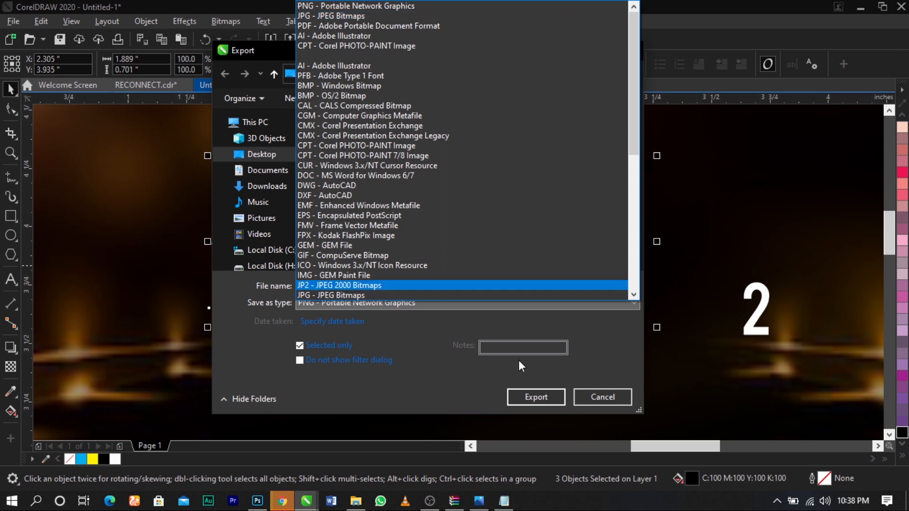
pyautogui.click(628, 399)
pyautogui.click(615, 396)
pyautogui.click(393, 256)
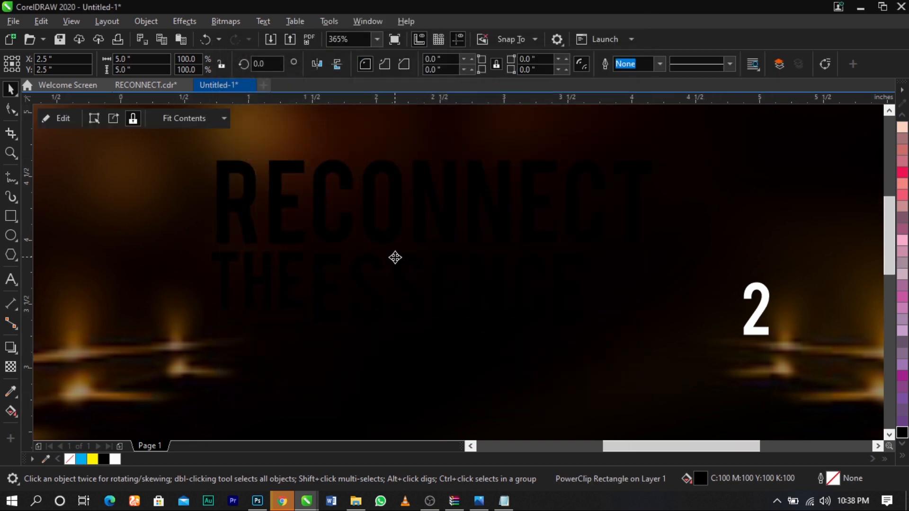
pyautogui.scroll(-5, 393, 256)
pyautogui.click(655, 241)
pyautogui.scroll(-1, 656, 240)
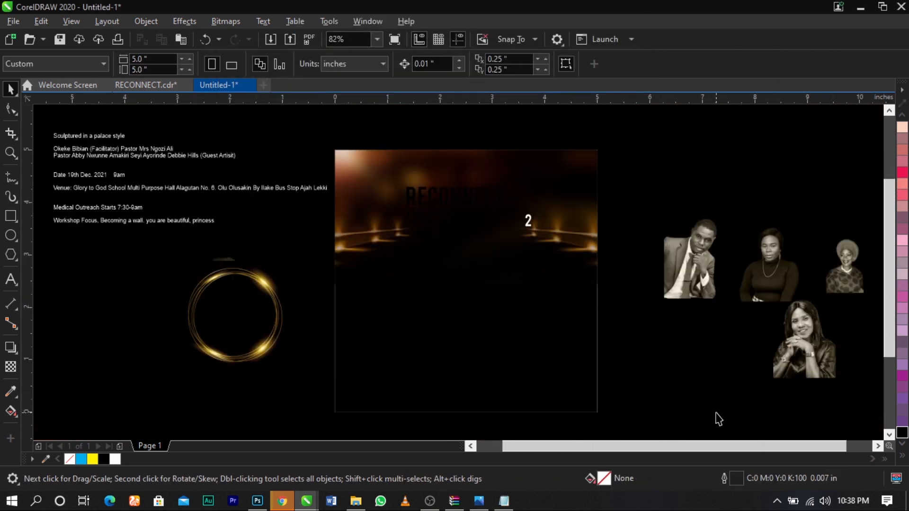
# Step: Switch to Photoshop and hide the Background group and the background color layer in 3D Gold Text Effect.psd
pyautogui.click(258, 501)
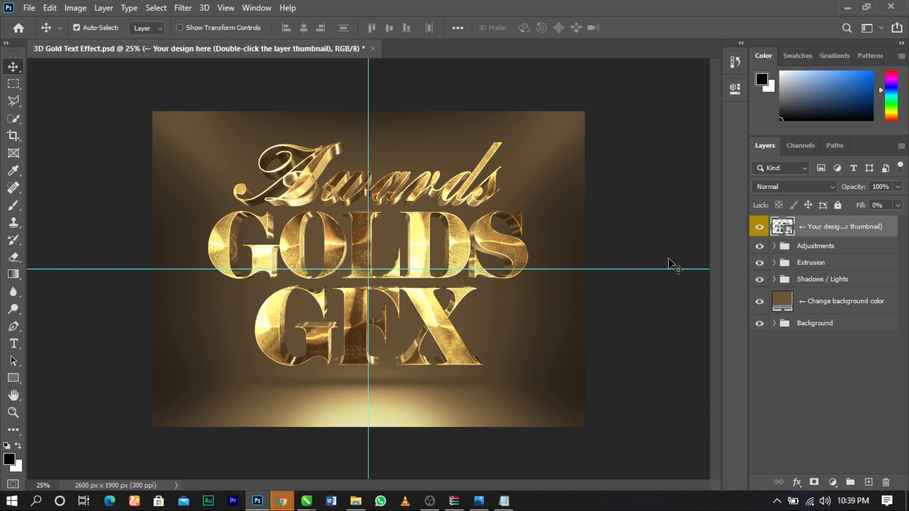
pyautogui.click(774, 324)
pyautogui.click(775, 323)
pyautogui.click(759, 324)
pyautogui.click(759, 303)
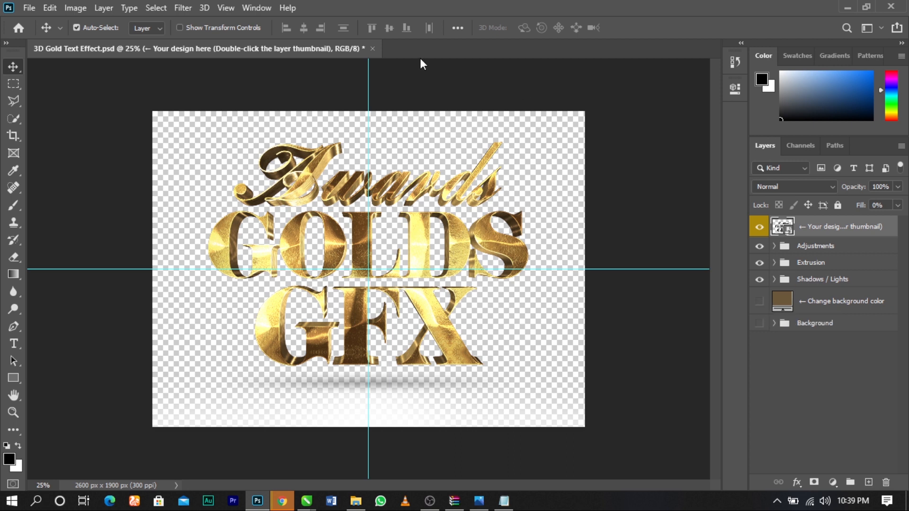
pyautogui.click(29, 8)
pyautogui.moveTo(65, 201)
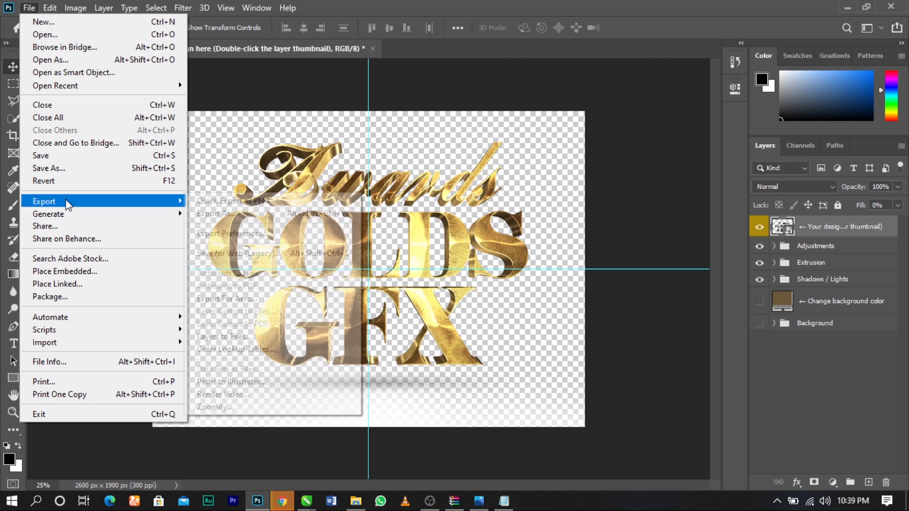
pyautogui.click(569, 213)
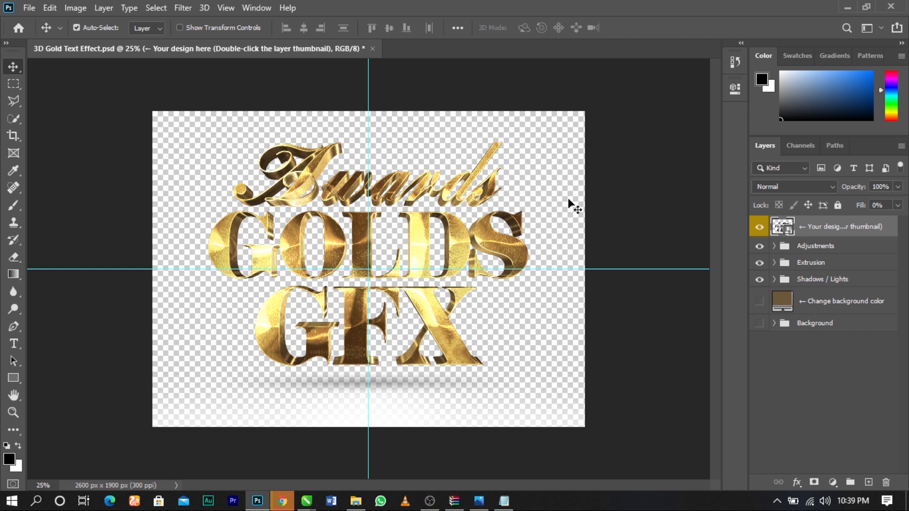
# Step: Open the exported heading image Untitled-1.png from the desktop in Photoshop as its own document
pyautogui.click(907, 501)
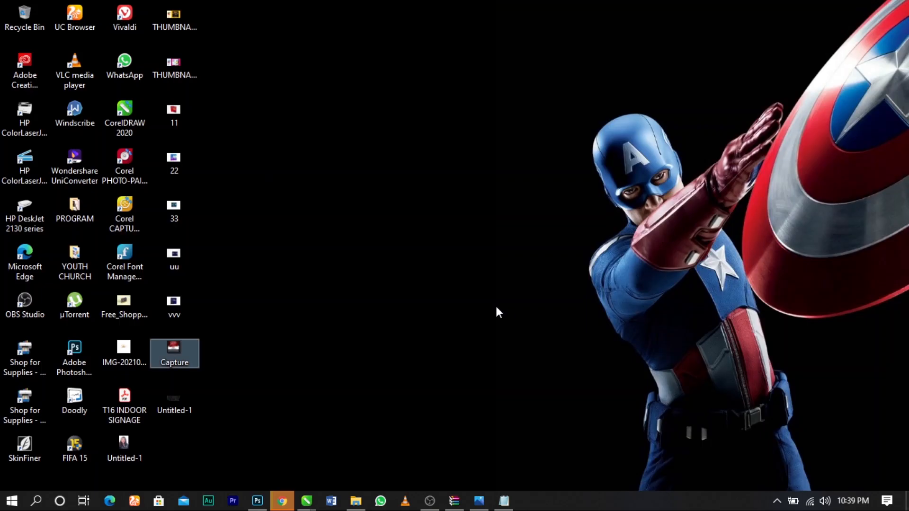
pyautogui.moveTo(263, 446); pyautogui.dragTo(541, 47)
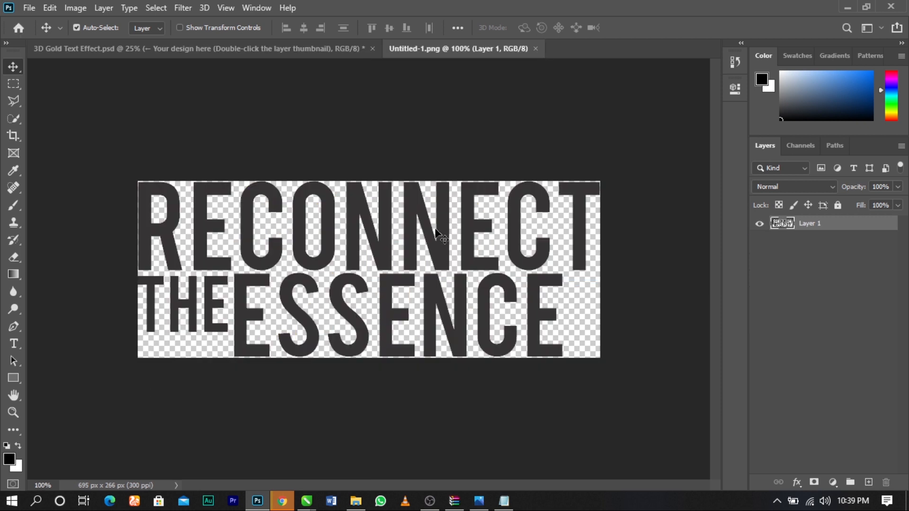
# Step: Open the contents of the design smart object in 3D Gold Text Effect.psd, leaving the missing fonts unresolved
pyautogui.click(213, 49)
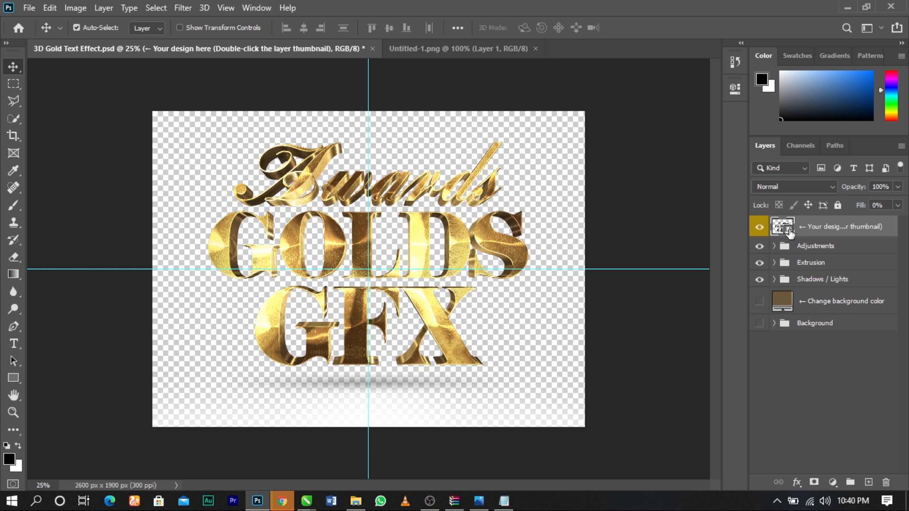
pyautogui.doubleClick(790, 232)
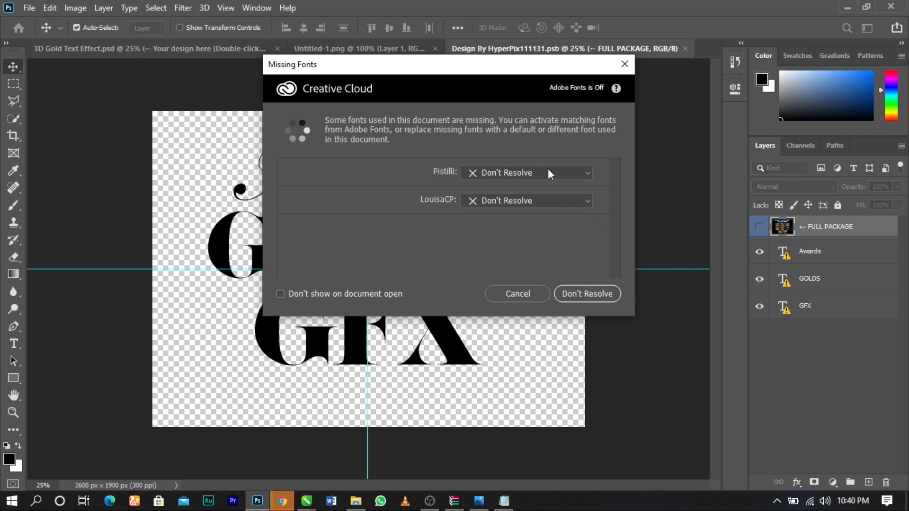
pyautogui.moveTo(501, 70); pyautogui.dragTo(471, 84)
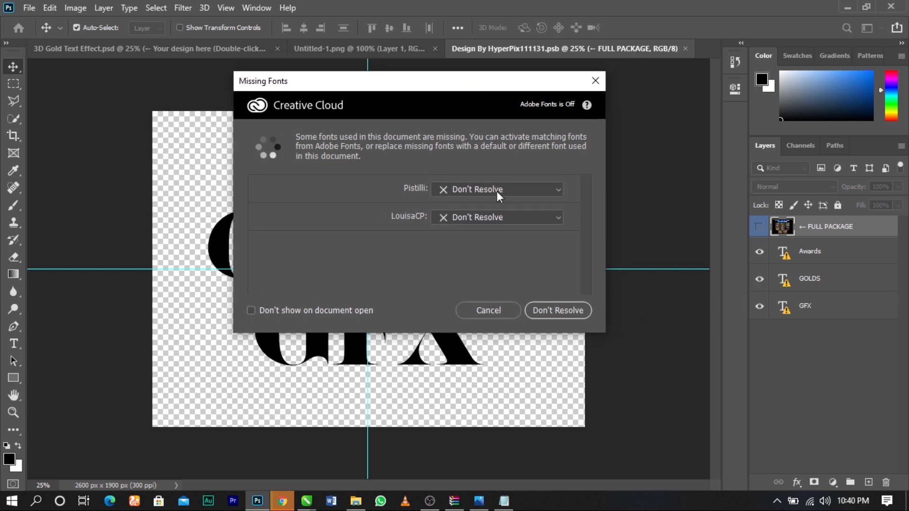
pyautogui.click(566, 311)
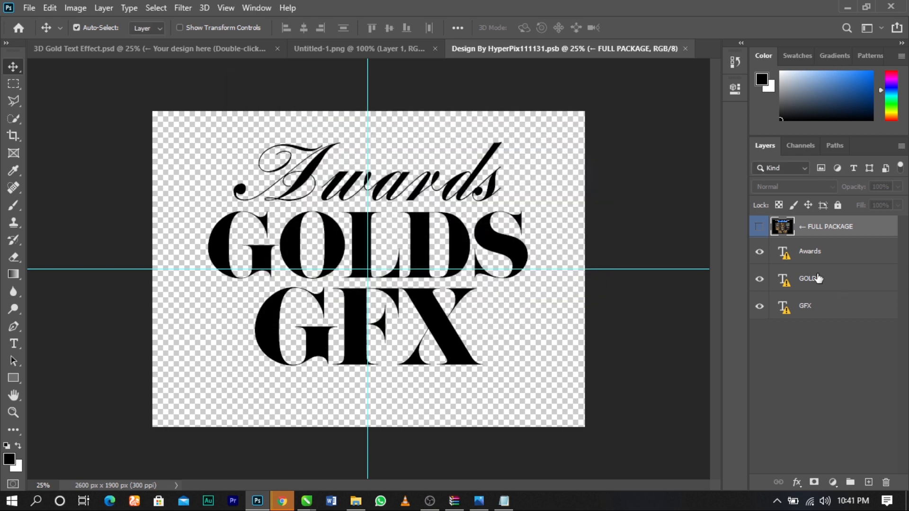
# Step: Hide the GFX, GOLDS and Awards text layers in the smart object document
pyautogui.click(760, 306)
pyautogui.click(760, 279)
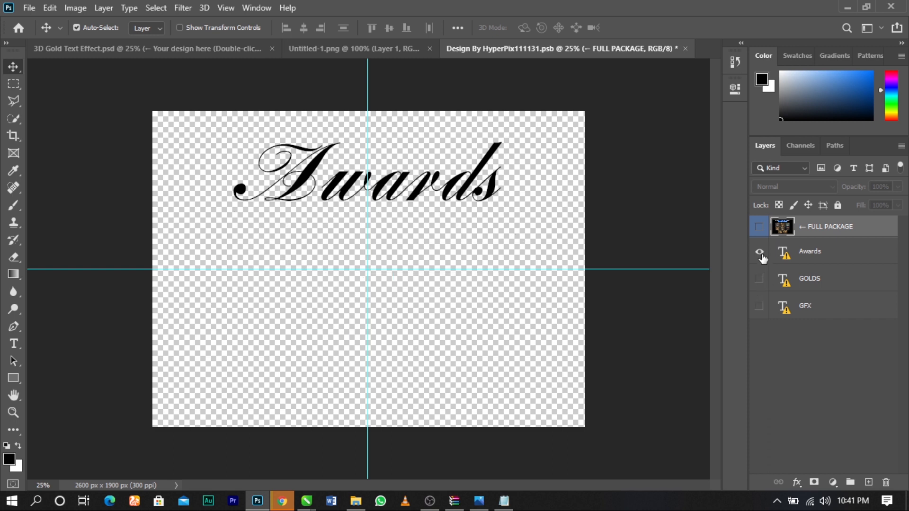
pyautogui.click(759, 252)
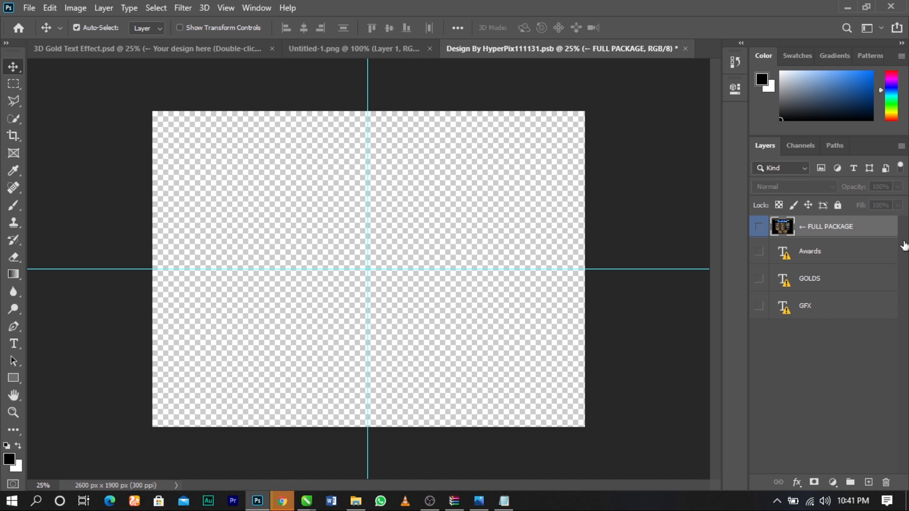
# Step: Place the RECONNECT THE ESSENCE layer from Untitled-1.png into the smart object document, centred on the guides
pyautogui.click(354, 53)
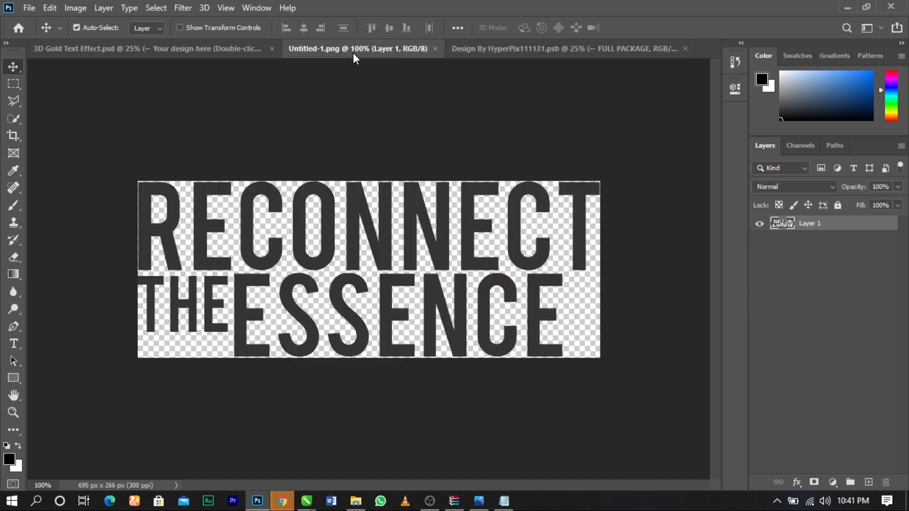
pyautogui.moveTo(416, 215); pyautogui.dragTo(365, 213)
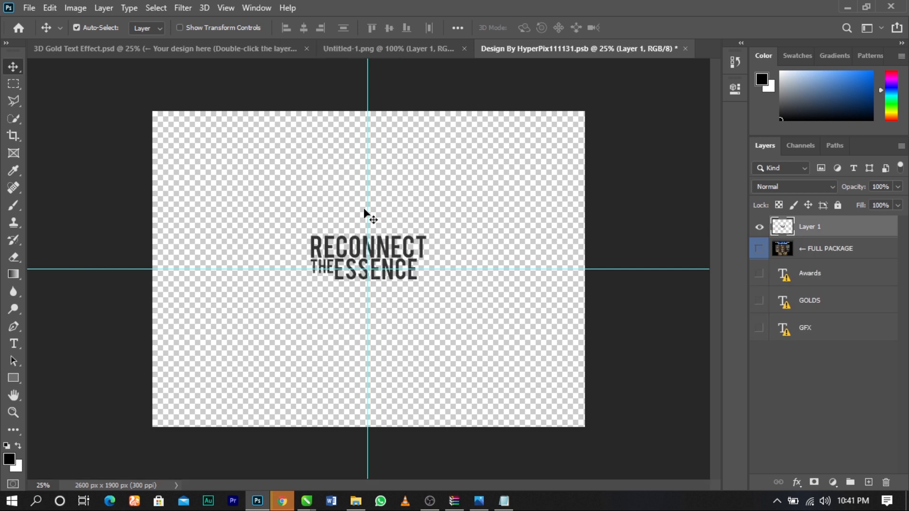
pyautogui.click(365, 49)
pyautogui.moveTo(385, 260); pyautogui.dragTo(372, 239)
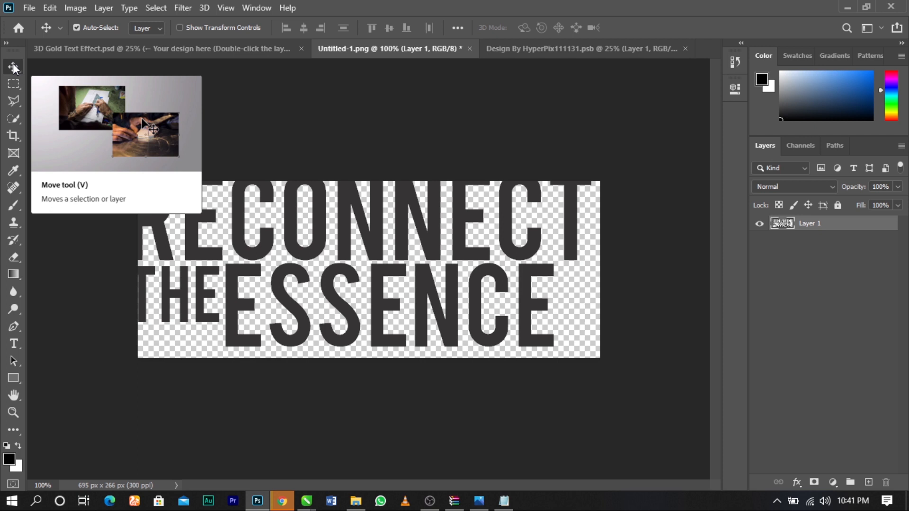
pyautogui.click(430, 267)
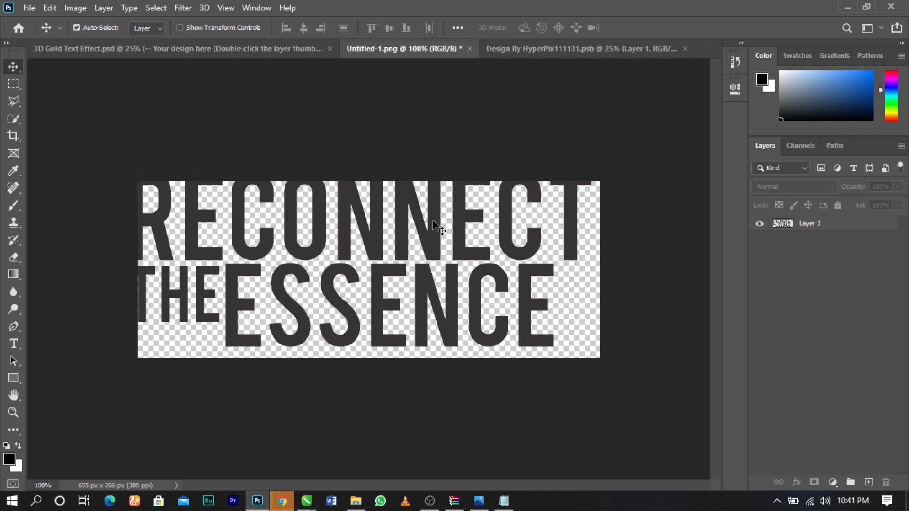
pyautogui.click(565, 59)
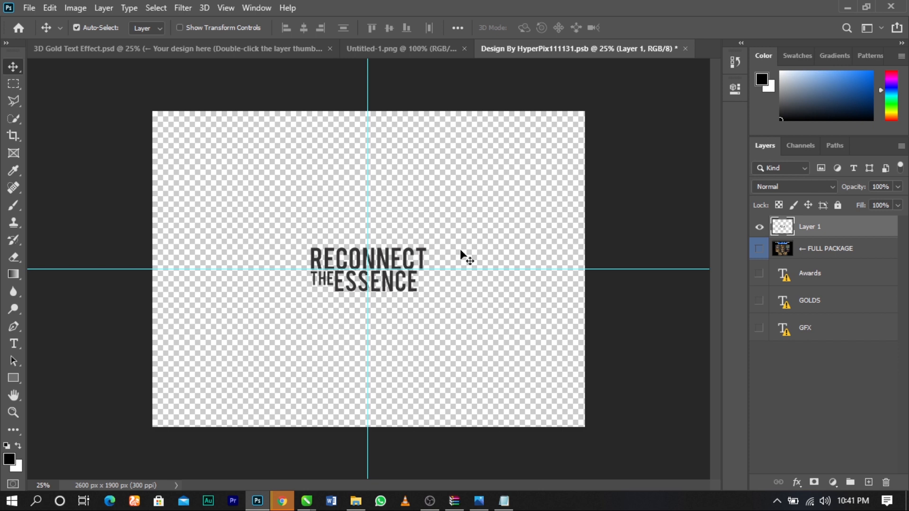
# Step: Scale the RECONNECT THE ESSENCE layer up proportionally to about 300% and apply the transform
pyautogui.press('ctrl')
pyautogui.hotkey('ctrl', 't')
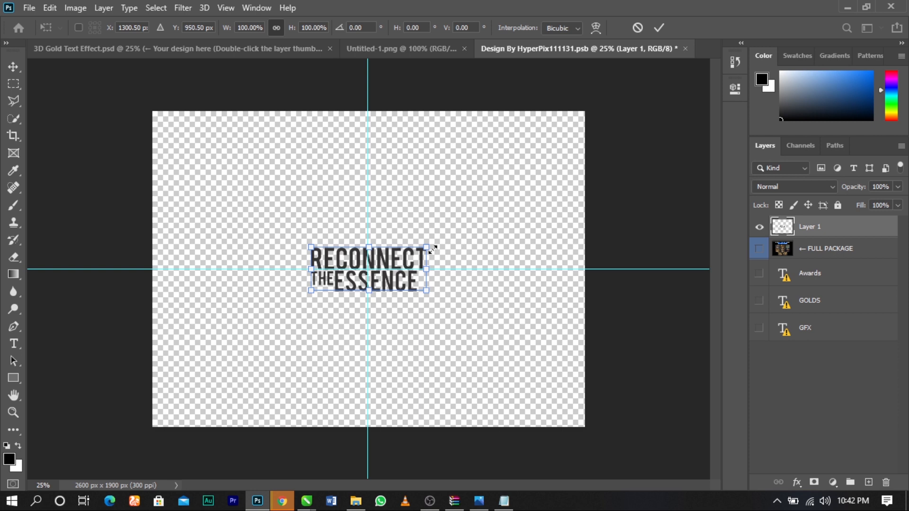
pyautogui.moveTo(427, 247); pyautogui.dragTo(632, 150)
pyautogui.moveTo(556, 192); pyautogui.dragTo(473, 223)
pyautogui.moveTo(543, 322); pyautogui.dragTo(571, 337)
pyautogui.moveTo(495, 307)
pyautogui.mouseDown()
pyautogui.moveTo(502, 298)
pyautogui.moveTo(484, 302)
pyautogui.mouseUp()
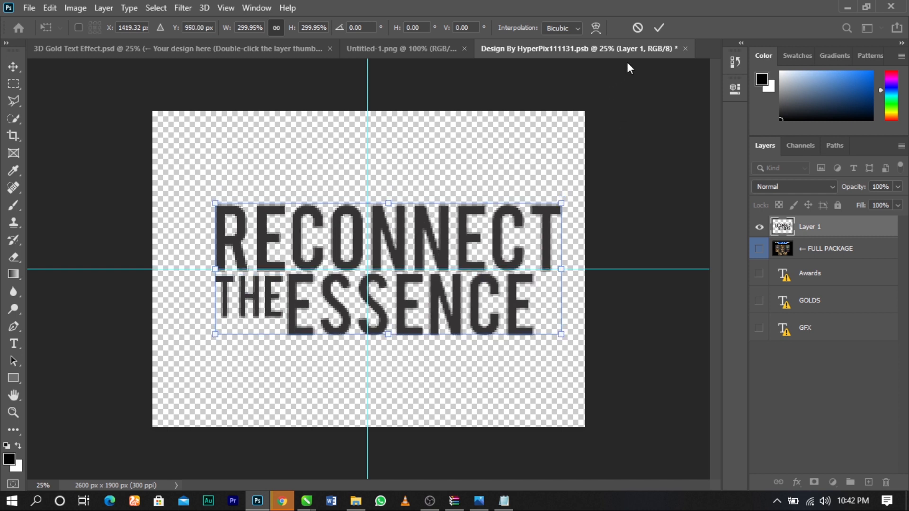
pyautogui.click(658, 28)
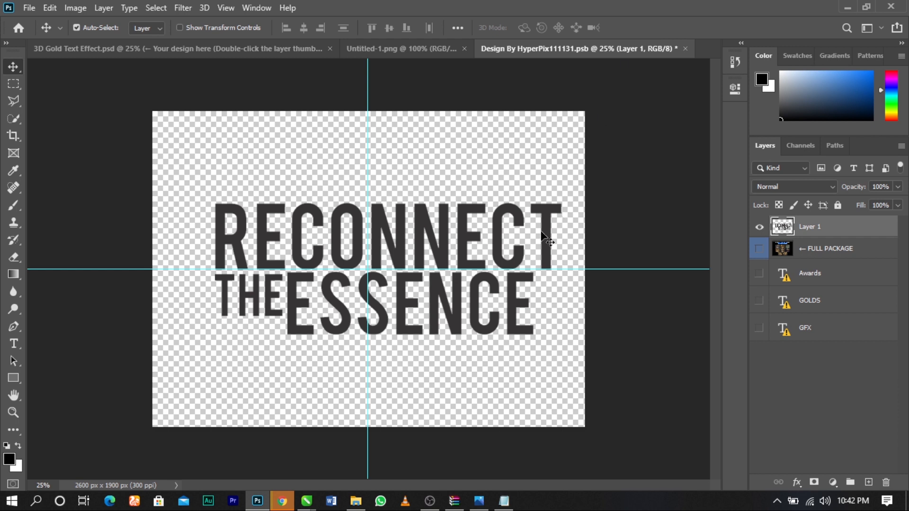
# Step: Move the RECONNECT THE ESSENCE layer to the centre of the smart object canvas and apply the transform
pyautogui.press('ctrl')
pyautogui.hotkey('ctrl', 't')
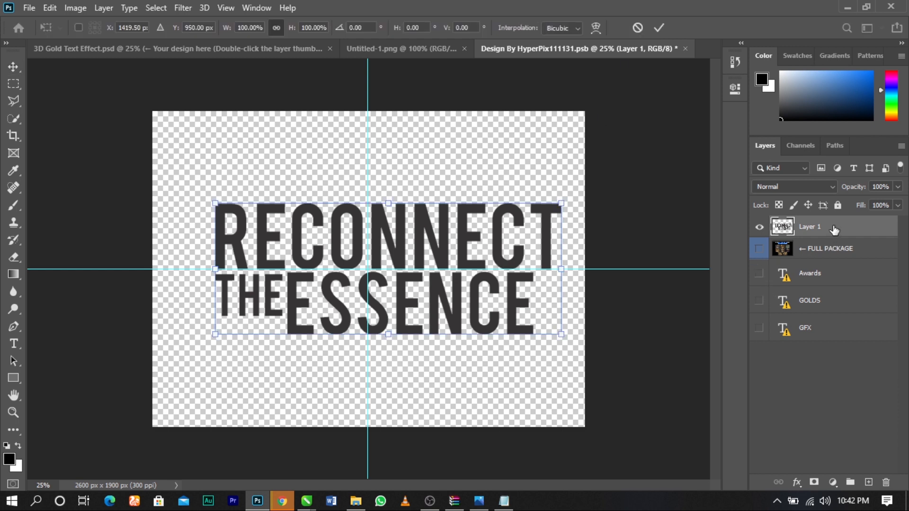
pyautogui.moveTo(504, 284); pyautogui.dragTo(466, 294)
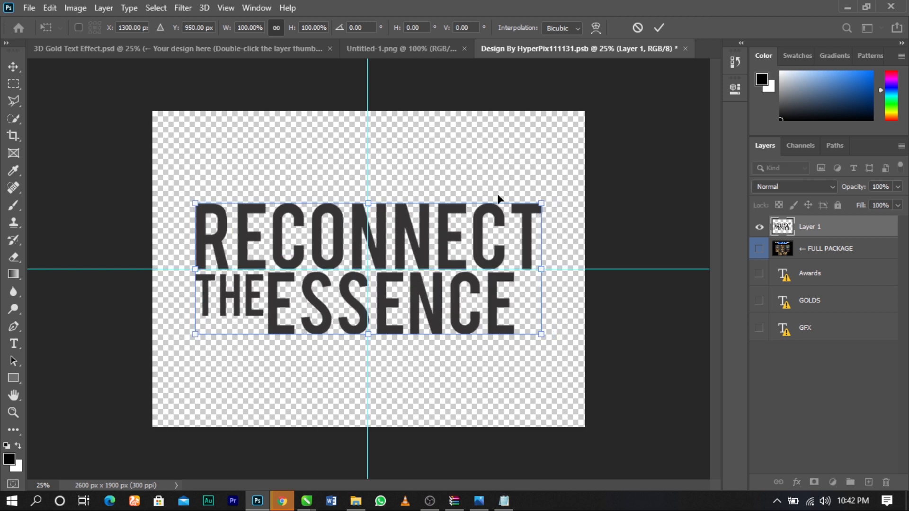
pyautogui.click(658, 28)
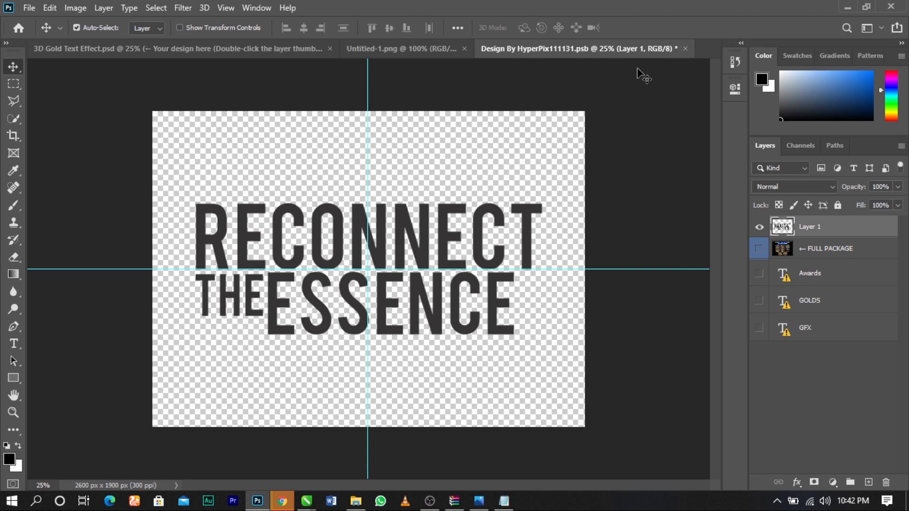
# Step: Save and close the smart object document, then return to 3D Gold Text Effect.psd
pyautogui.click(685, 49)
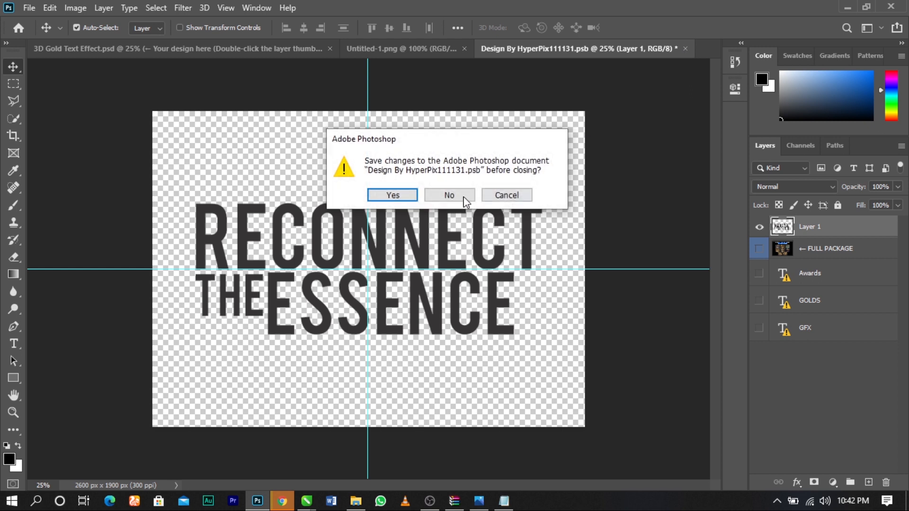
pyautogui.click(393, 196)
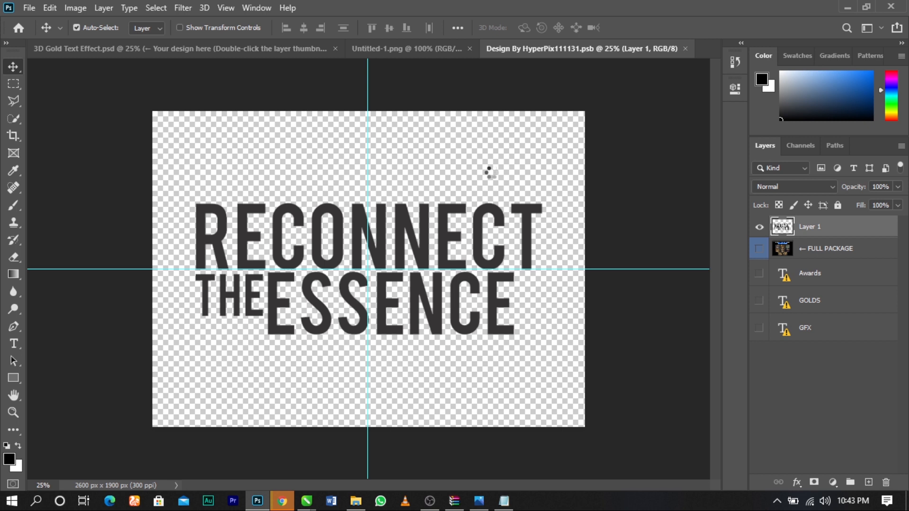
pyautogui.hotkey('ctrl', 'w')
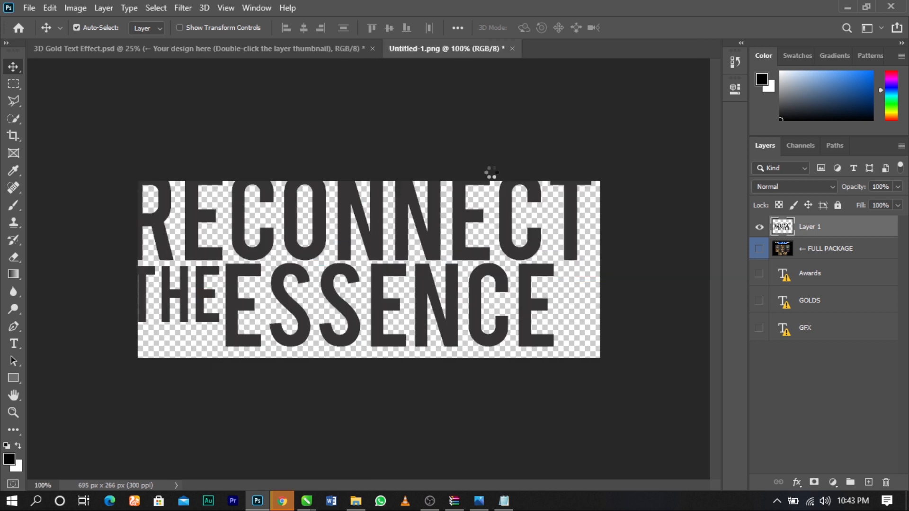
pyautogui.click(323, 49)
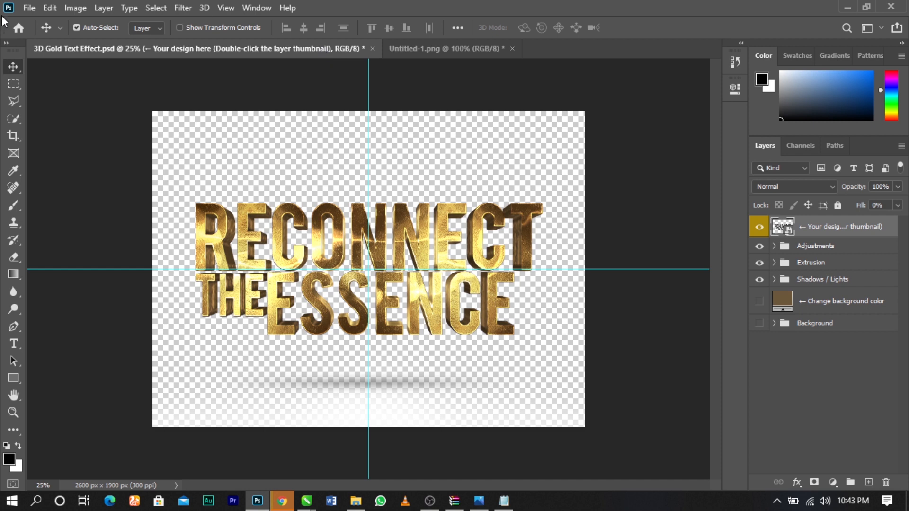
# Step: Save the gold heading to the Desktop as a PNG named 3D Gold Text Effect, with the large file size option
pyautogui.click(27, 13)
pyautogui.click(107, 168)
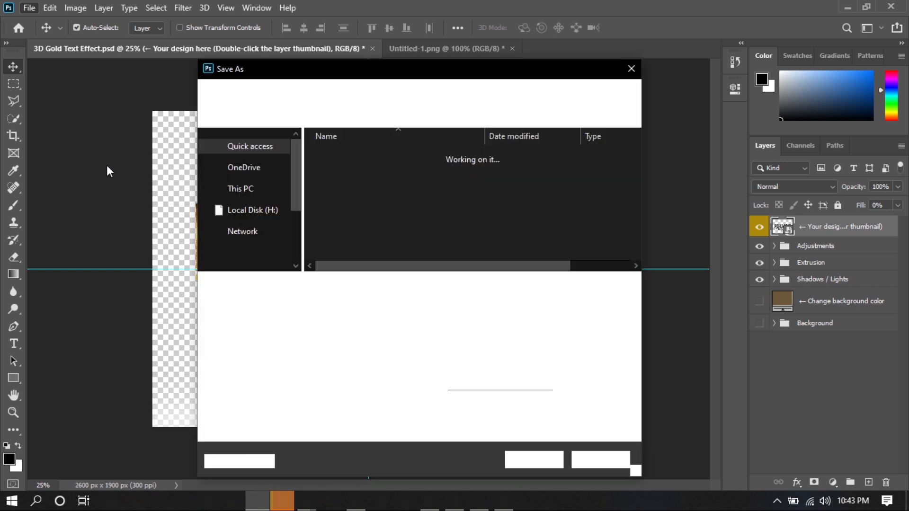
pyautogui.moveTo(375, 73); pyautogui.dragTo(374, 36)
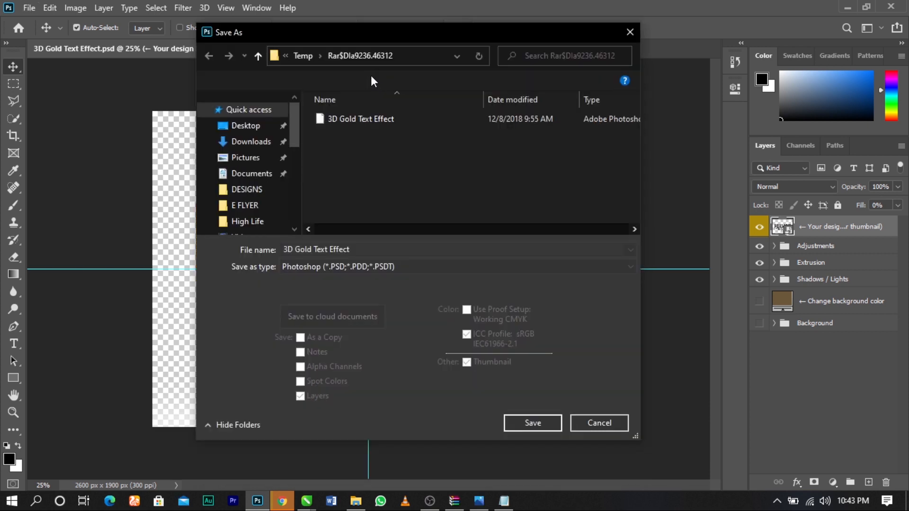
pyautogui.moveTo(359, 35); pyautogui.dragTo(362, 25)
pyautogui.click(255, 118)
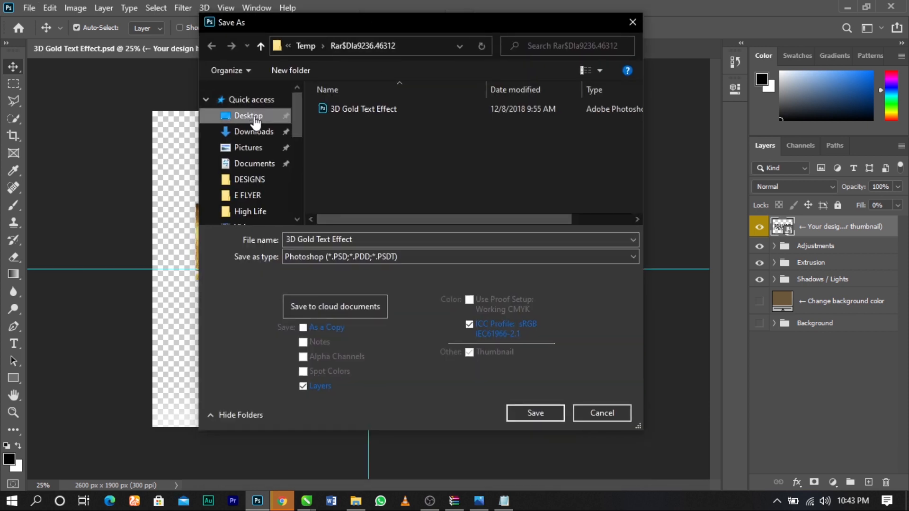
pyautogui.click(340, 256)
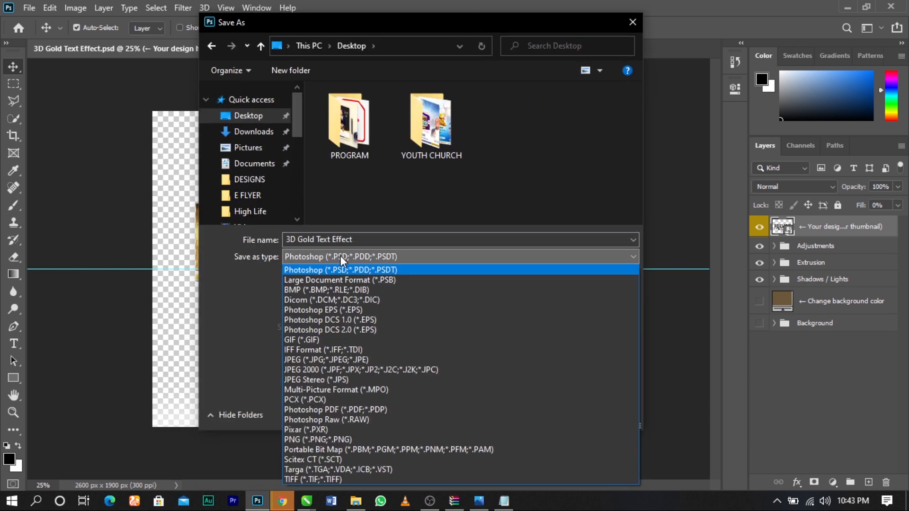
pyautogui.click(328, 439)
pyautogui.click(515, 416)
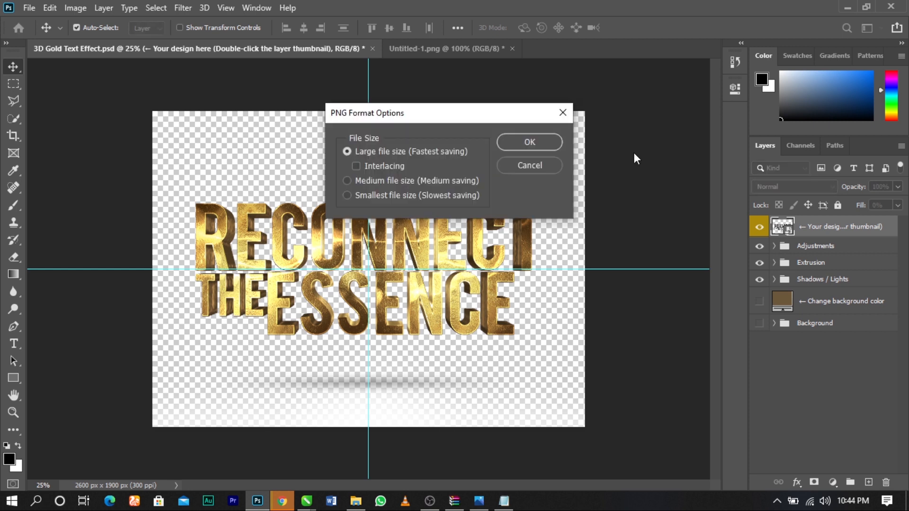
pyautogui.click(524, 141)
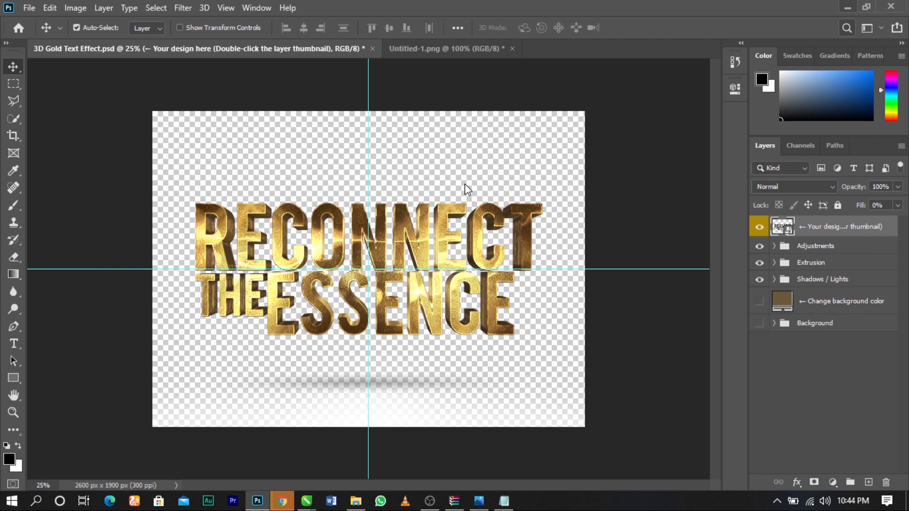
# Step: Bring the 3D Gold Text Effect image from the desktop into the CorelDRAW document and place it beside the page, left of the programme text
pyautogui.press('super+d')
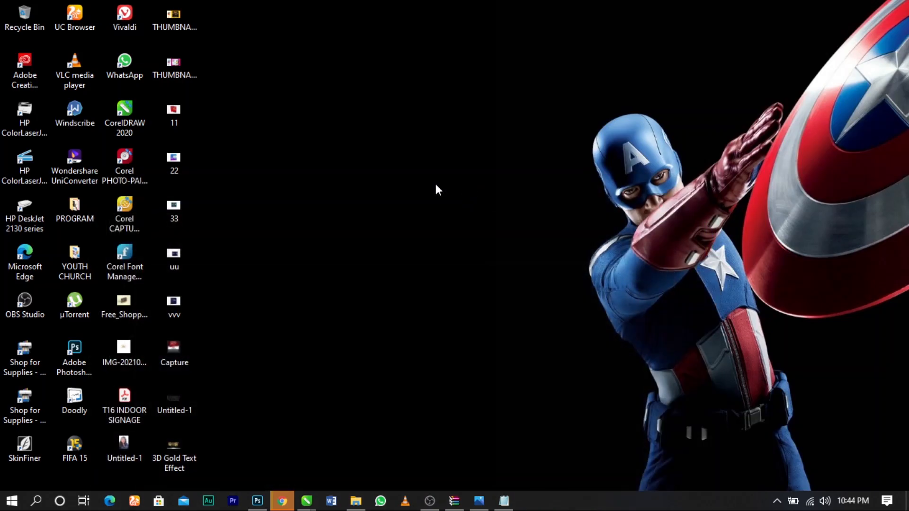
pyautogui.moveTo(175, 448); pyautogui.dragTo(372, 447)
pyautogui.moveTo(319, 493); pyautogui.dragTo(533, 268)
pyautogui.scroll(-2, 609, 257)
pyautogui.moveTo(617, 299); pyautogui.dragTo(272, 231)
pyautogui.moveTo(302, 204); pyautogui.dragTo(292, 217)
pyautogui.scroll(2, 195, 223)
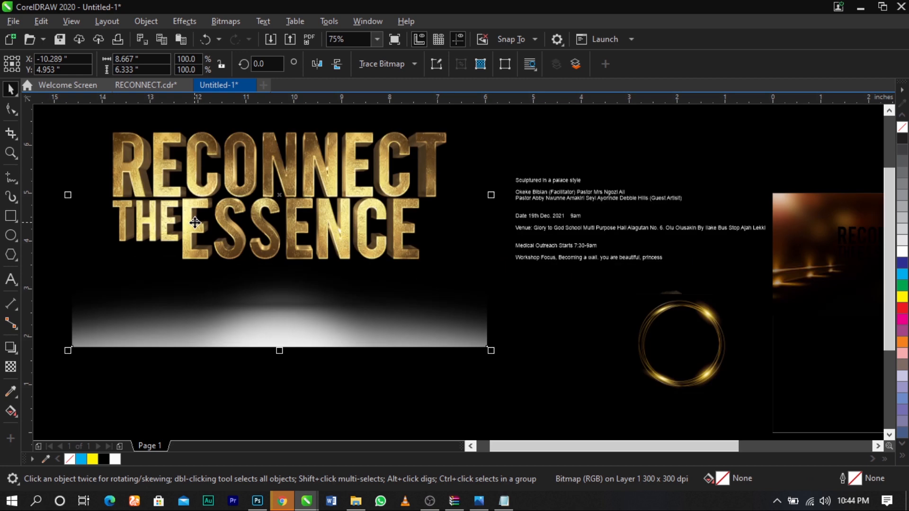
pyautogui.moveTo(364, 222); pyautogui.dragTo(377, 227)
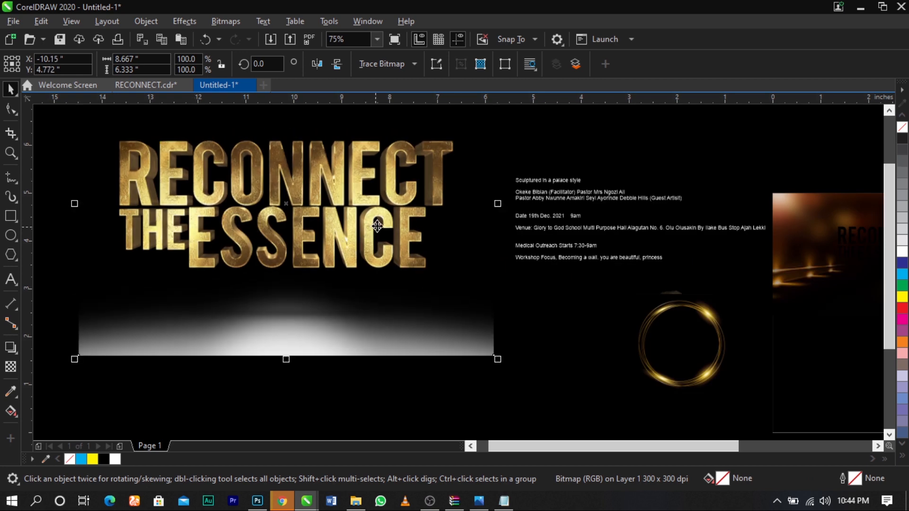
# Step: Crop the gold heading bitmap with the Shape tool to about 8.06 by 3.39 inches, cutting off the white glow and empty margins
pyautogui.click(10, 109)
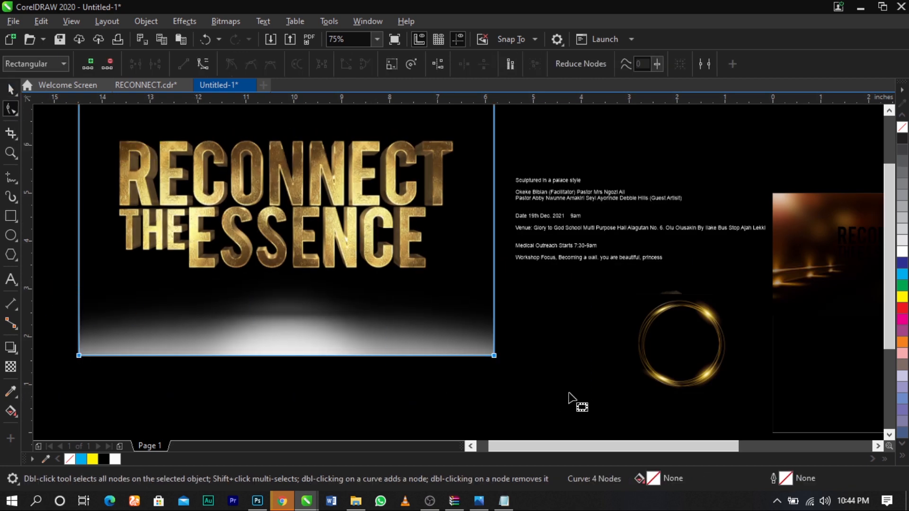
pyautogui.moveTo(494, 358); pyautogui.dragTo(492, 285)
pyautogui.scroll(-2, 419, 298)
pyautogui.moveTo(498, 155); pyautogui.dragTo(244, 207)
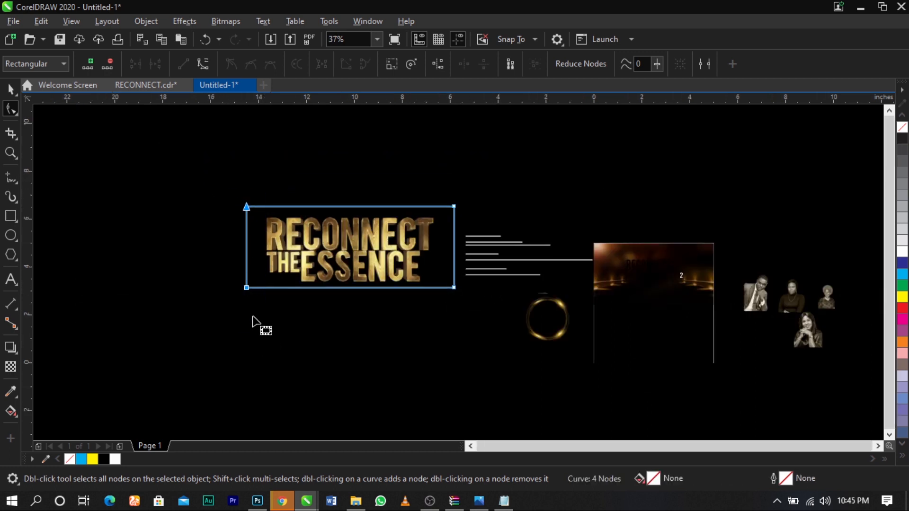
pyautogui.moveTo(246, 288); pyautogui.dragTo(252, 289)
pyautogui.moveTo(421, 321); pyautogui.dragTo(467, 149)
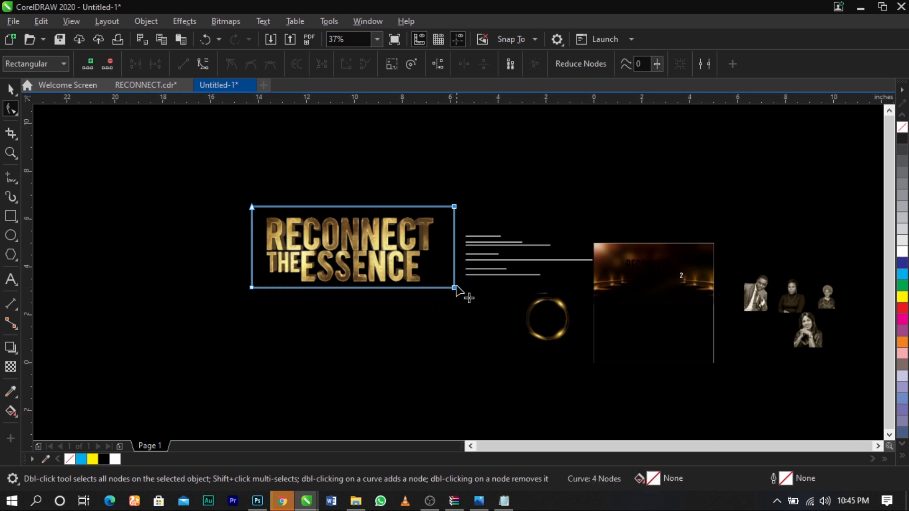
pyautogui.moveTo(453, 291); pyautogui.dragTo(448, 290)
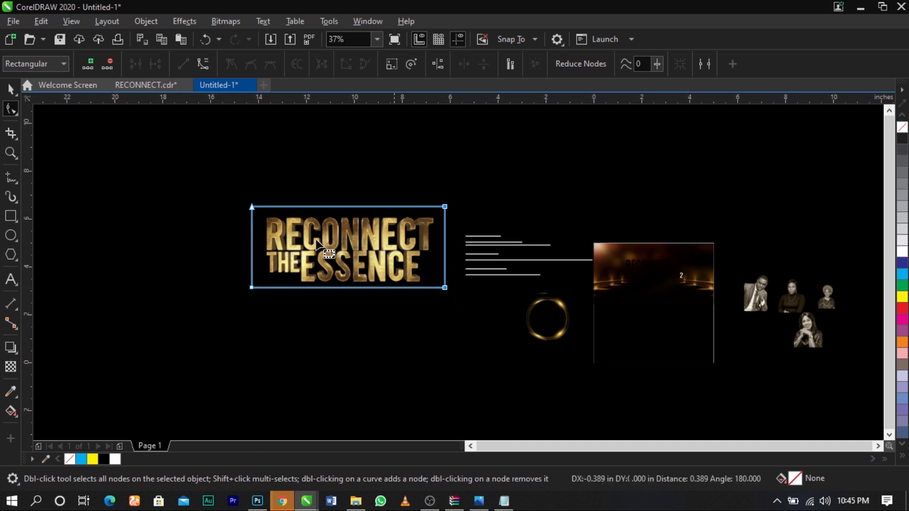
# Step: Move the cropped gold heading over the flyer page
pyautogui.click(10, 88)
pyautogui.scroll(-1, 292, 215)
pyautogui.moveTo(311, 235); pyautogui.dragTo(476, 256)
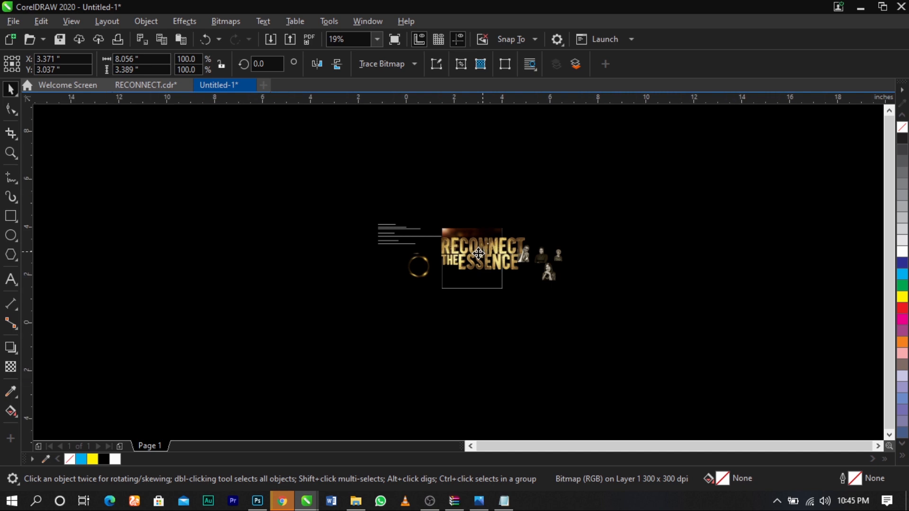
pyautogui.scroll(2, 478, 255)
# Step: Move the old flat RECONNECT THE ESSENCE text and the 2 off the page and delete the flat heading text
pyautogui.moveTo(646, 153); pyautogui.dragTo(360, 333)
pyautogui.moveTo(453, 202); pyautogui.dragTo(663, 152)
pyautogui.click(734, 139)
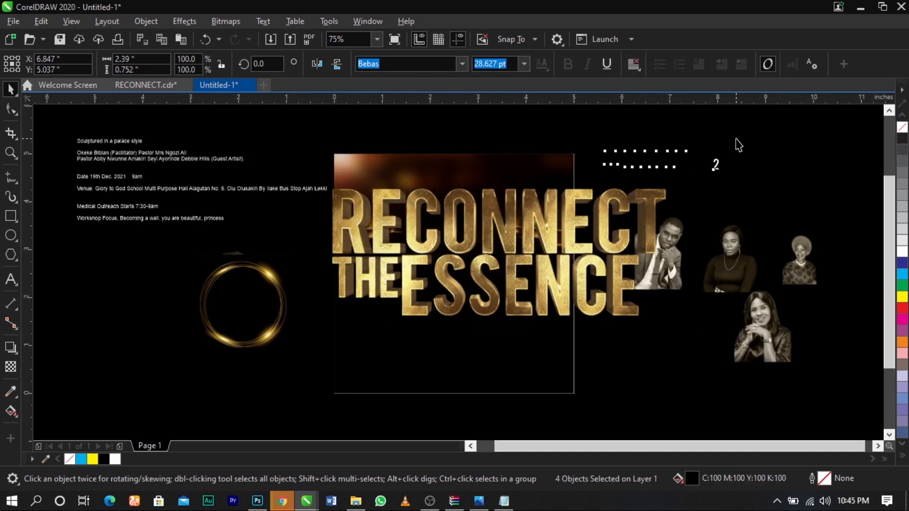
pyautogui.moveTo(706, 124); pyautogui.dragTo(597, 181)
pyautogui.click(901, 251)
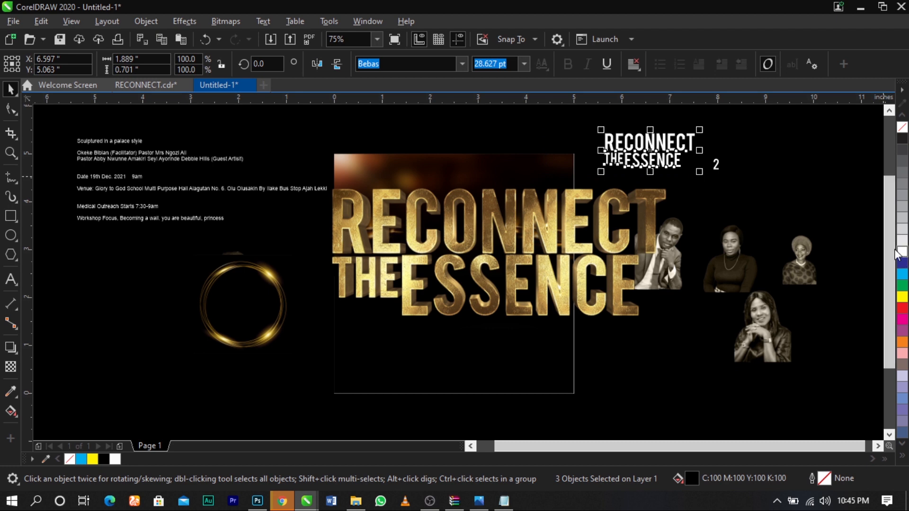
pyautogui.press('Escape')
# Step: Scale the gold heading down to about 3.65 inches wide and position it over the background image in the page's upper half
pyautogui.click(637, 246)
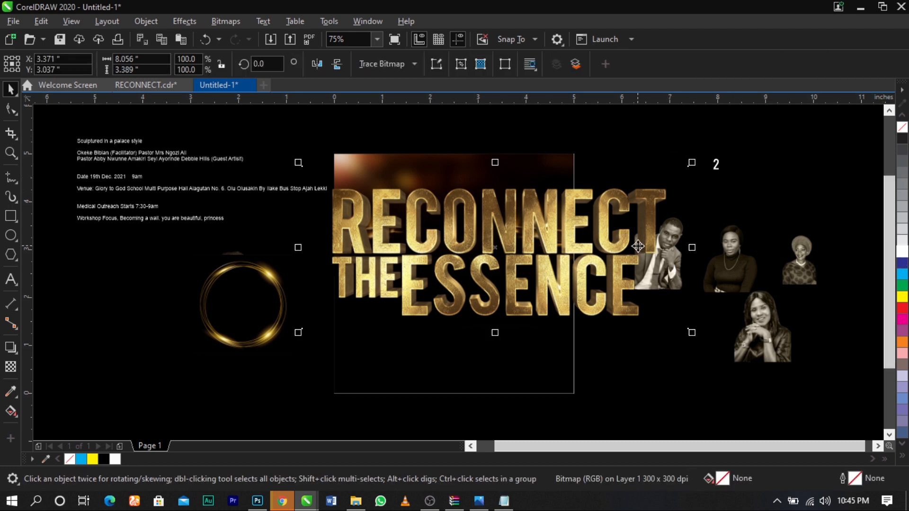
pyautogui.moveTo(692, 333); pyautogui.dragTo(589, 327)
pyautogui.moveTo(539, 276); pyautogui.dragTo(497, 245)
pyautogui.press('F2')
pyautogui.moveTo(315, 144); pyautogui.dragTo(647, 343)
pyautogui.moveTo(489, 254); pyautogui.dragTo(489, 268)
pyautogui.moveTo(568, 309); pyautogui.dragTo(571, 313)
pyautogui.moveTo(508, 284); pyautogui.dragTo(509, 279)
pyautogui.moveTo(569, 305); pyautogui.dragTo(562, 306)
pyautogui.click(618, 319)
# Step: Shift the gold heading slightly upward on the flyer
pyautogui.scroll(-1, 502, 260)
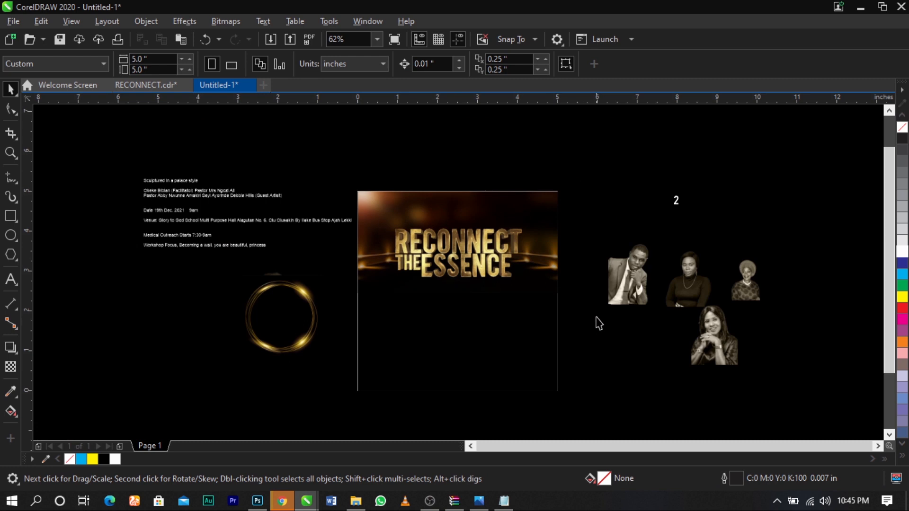
pyautogui.press('F2')
pyautogui.moveTo(294, 172); pyautogui.dragTo(772, 392)
pyautogui.click(406, 261)
pyautogui.moveTo(406, 260); pyautogui.dragTo(406, 256)
pyautogui.click(560, 319)
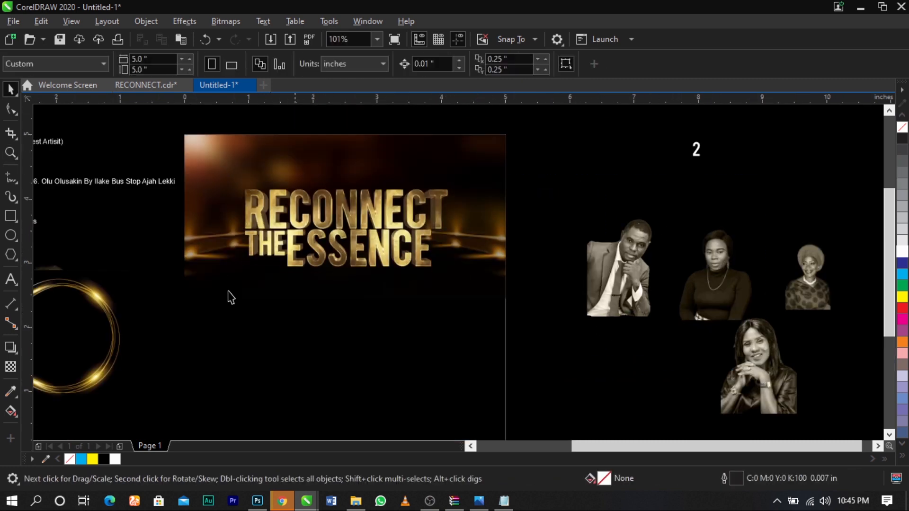
# Step: Move the gold ring image onto the page beside the heading and scale it down to about 0.88 inches
pyautogui.moveTo(117, 346); pyautogui.dragTo(487, 331)
pyautogui.scroll(3, 485, 334)
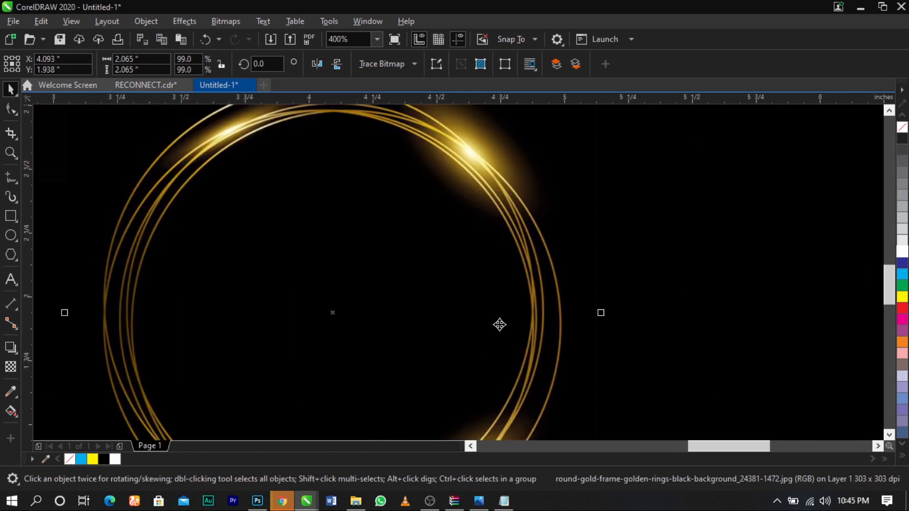
pyautogui.scroll(-3, 538, 234)
pyautogui.moveTo(559, 185); pyautogui.dragTo(520, 219)
pyautogui.moveTo(497, 268); pyautogui.dragTo(521, 197)
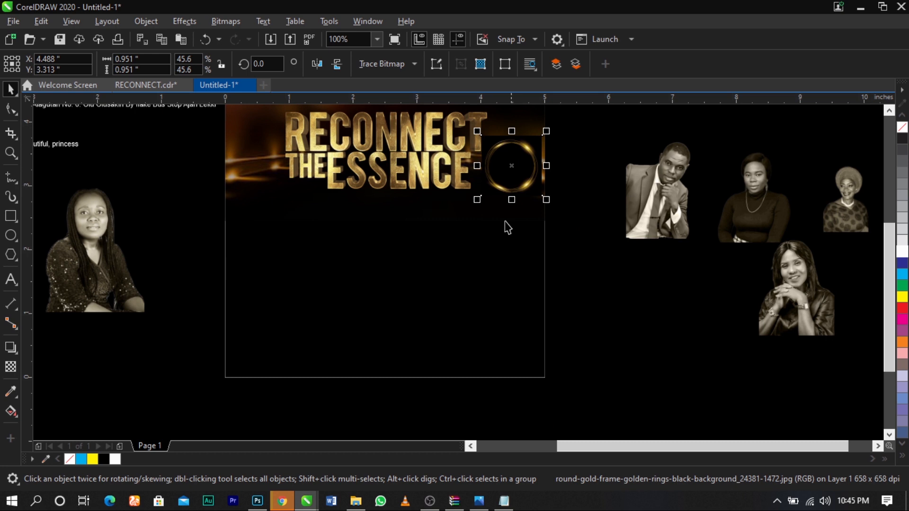
pyautogui.scroll(3, 554, 241)
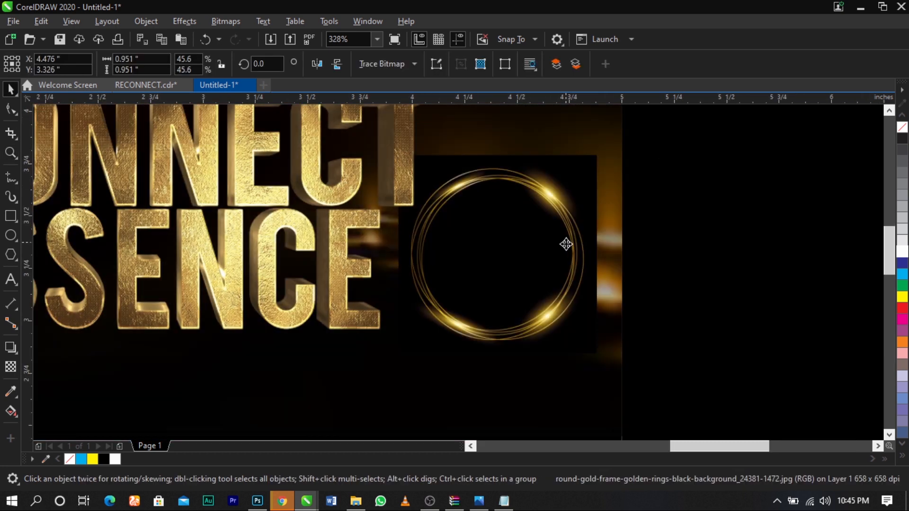
pyautogui.moveTo(564, 243); pyautogui.dragTo(565, 265)
# Step: Scale the gold heading down slightly and shift the ring closer to its right end
pyautogui.click(322, 223)
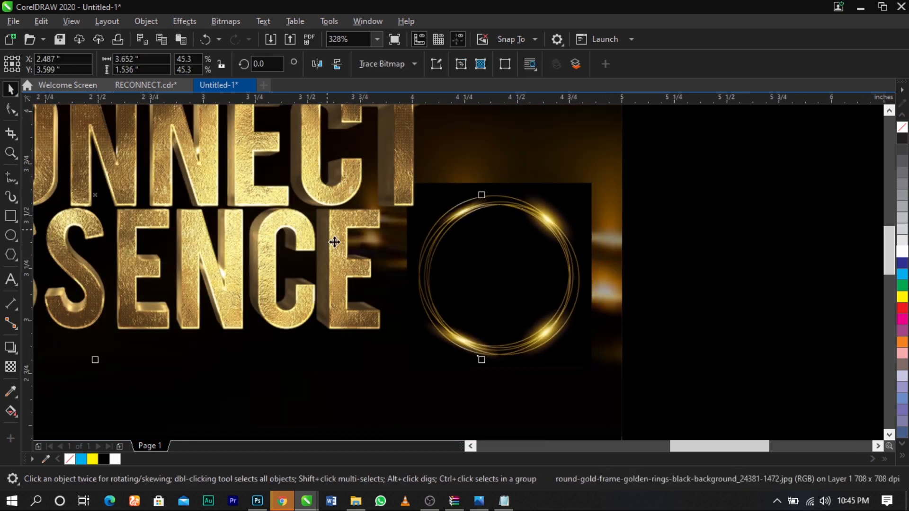
pyautogui.moveTo(473, 360); pyautogui.dragTo(428, 336)
pyautogui.click(513, 328)
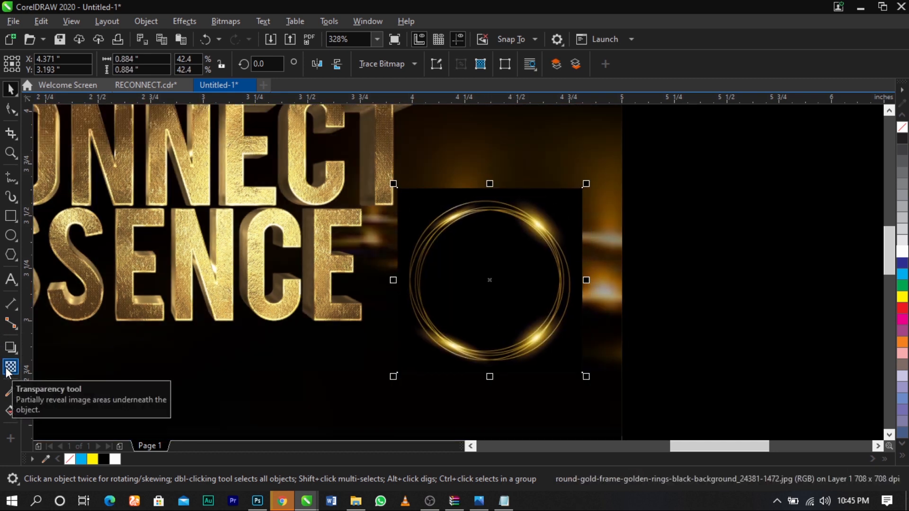
# Step: Apply a short vertical fountain transparency at 90° that fades the top edge of the ring's black background
pyautogui.click(9, 367)
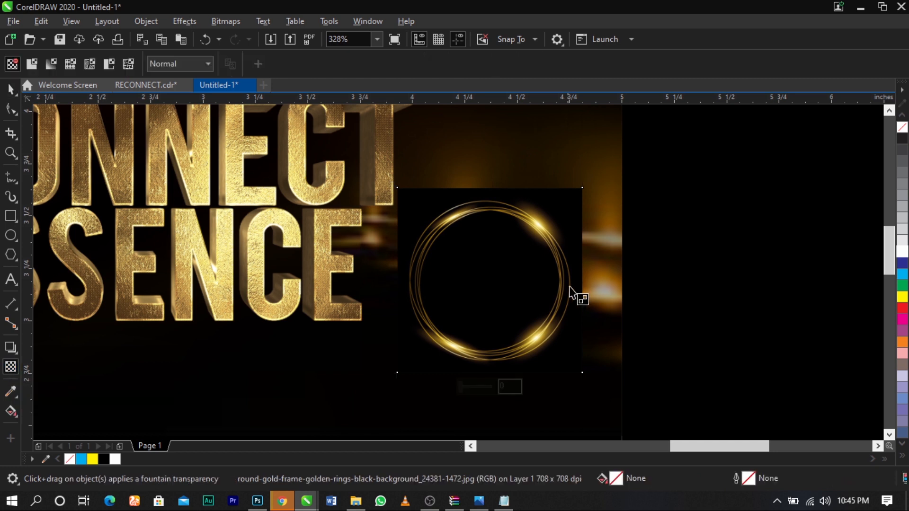
pyautogui.scroll(3, 474, 187)
pyautogui.moveTo(479, 194); pyautogui.dragTo(480, 215)
pyautogui.scroll(3, 480, 180)
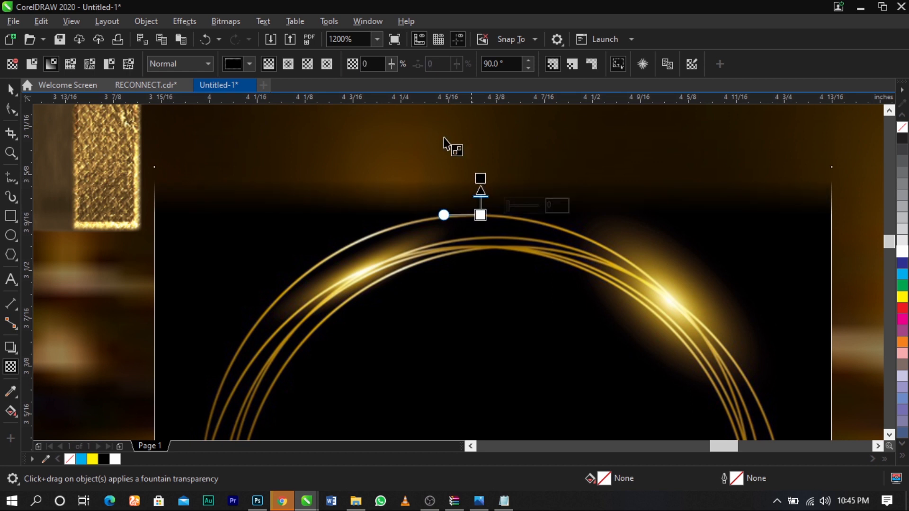
# Step: Convert the faded ring to a 300 dpi RGB Color (24-bit) bitmap with anti-aliasing and a transparent background
pyautogui.click(232, 21)
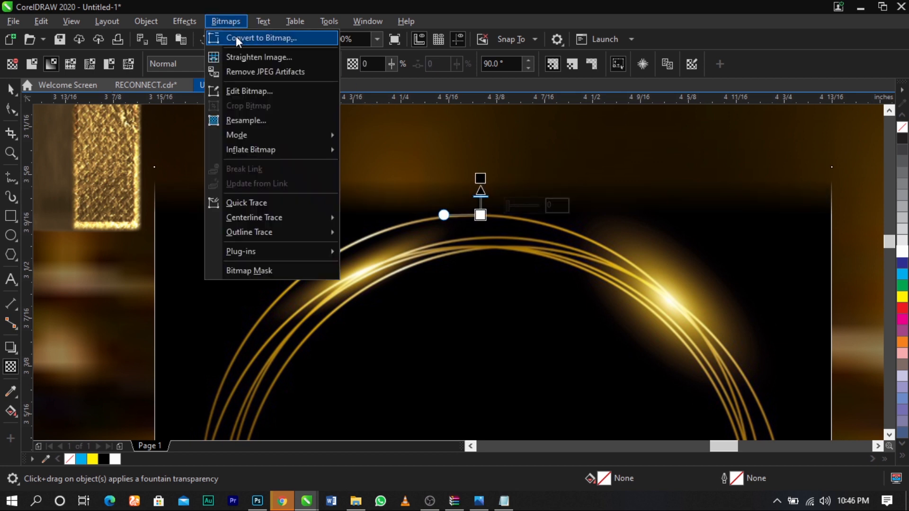
pyautogui.click(236, 38)
pyautogui.click(472, 215)
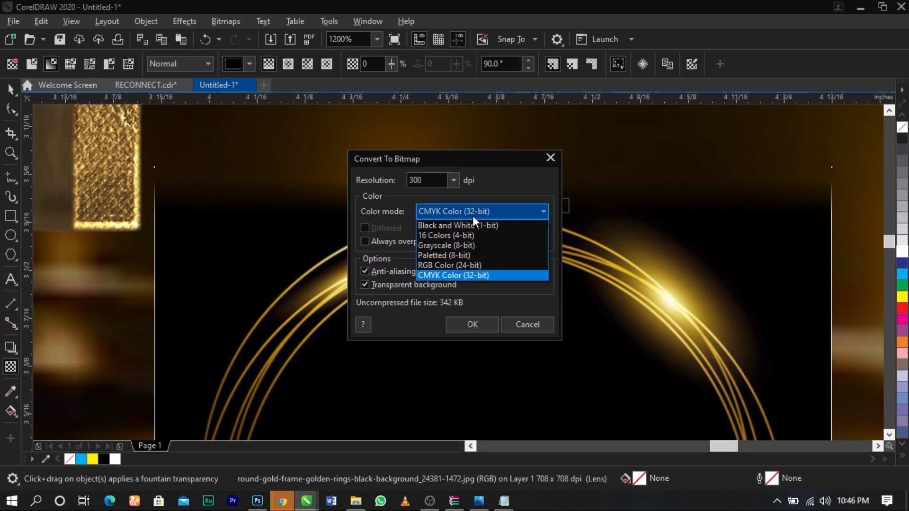
pyautogui.click(467, 261)
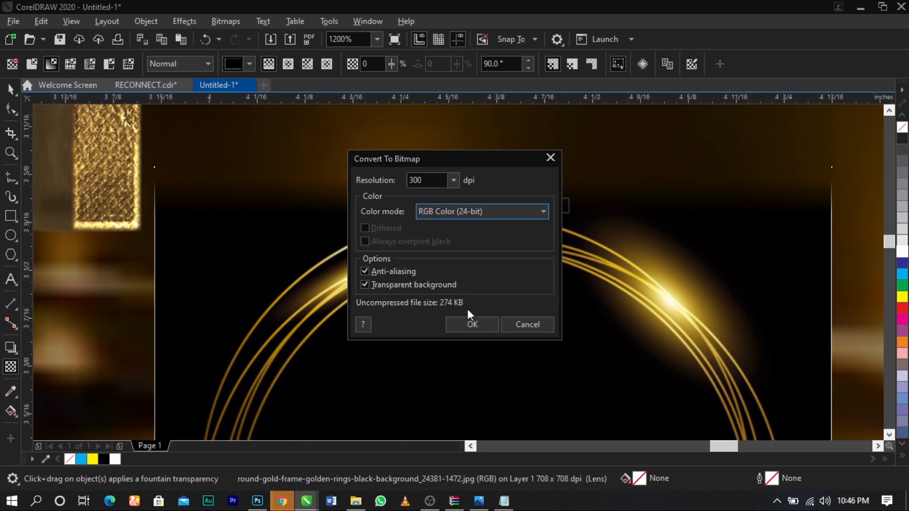
pyautogui.click(469, 324)
# Step: Fade the right edge of the ring's black background with a short fountain transparency and convert the ring to a bitmap
pyautogui.scroll(-1, 461, 245)
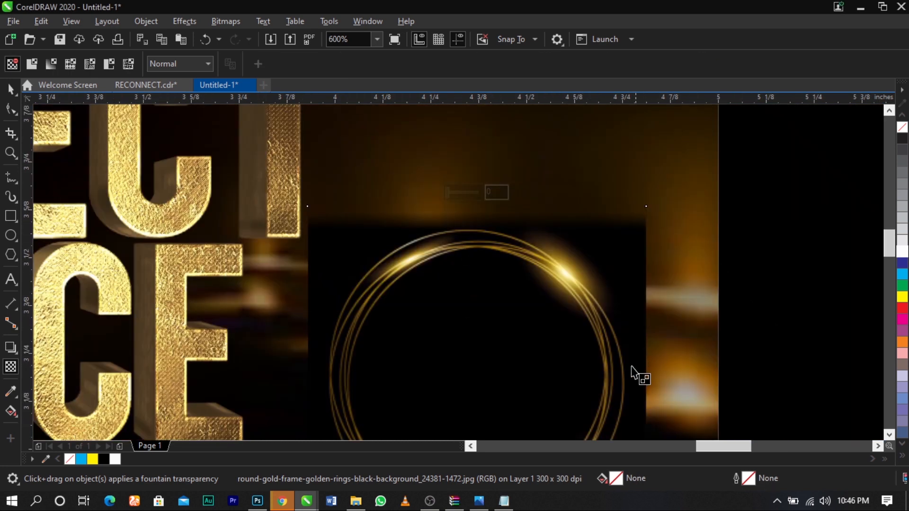
pyautogui.moveTo(629, 375); pyautogui.dragTo(646, 375)
pyautogui.scroll(1, 640, 377)
pyautogui.click(617, 375)
pyautogui.click(226, 20)
pyautogui.click(229, 32)
pyautogui.press('Return')
pyautogui.scroll(-2, 462, 314)
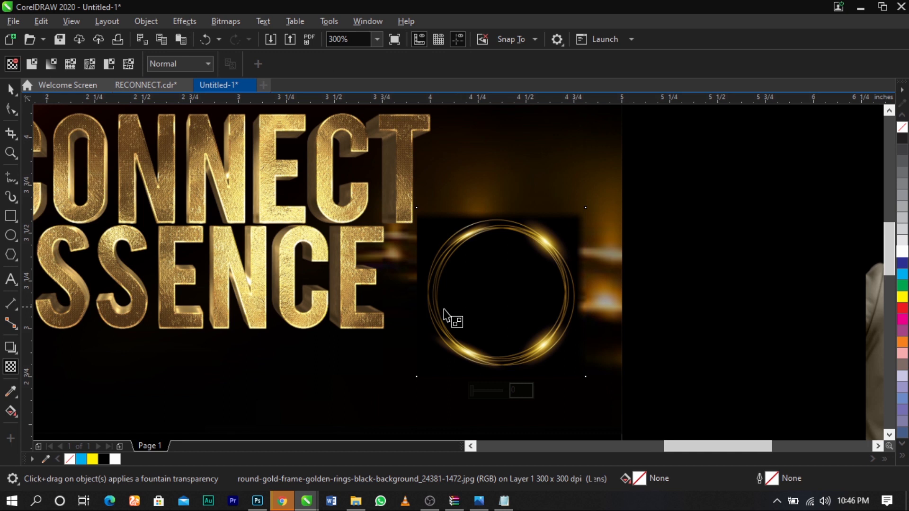
# Step: Fade the left edge of the ring's black background with a short 180° fountain transparency and convert the ring to a bitmap
pyautogui.scroll(2, 436, 305)
pyautogui.moveTo(431, 294); pyautogui.dragTo(398, 294)
pyautogui.click(240, 24)
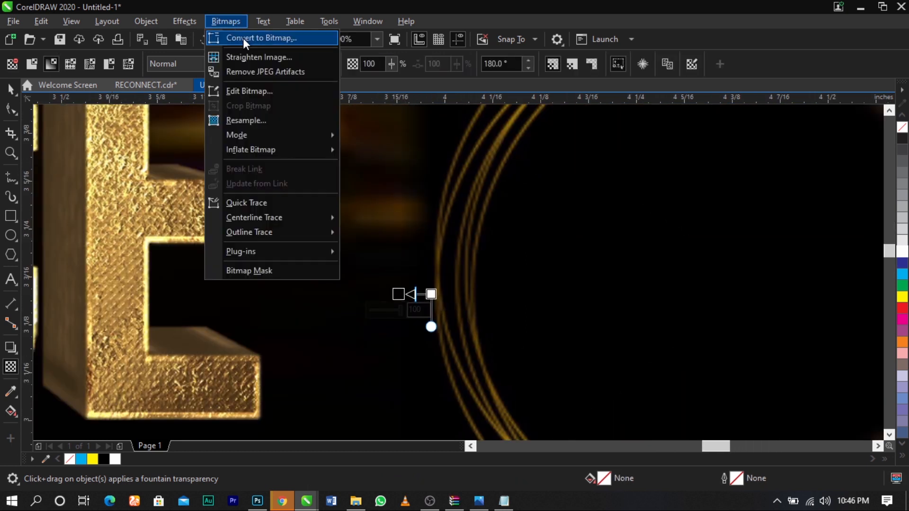
pyautogui.click(244, 40)
pyautogui.click(462, 322)
# Step: Fade the bottom edge of the ring's black background with a short -90° fountain transparency and convert the ring to a bitmap
pyautogui.scroll(-2, 425, 251)
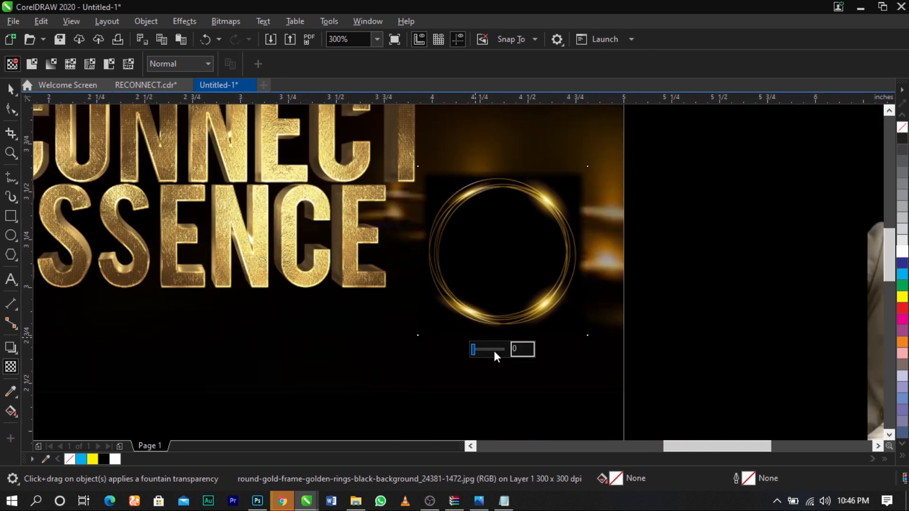
pyautogui.scroll(1, 493, 337)
pyautogui.moveTo(510, 314); pyautogui.dragTo(512, 332)
pyautogui.click(226, 21)
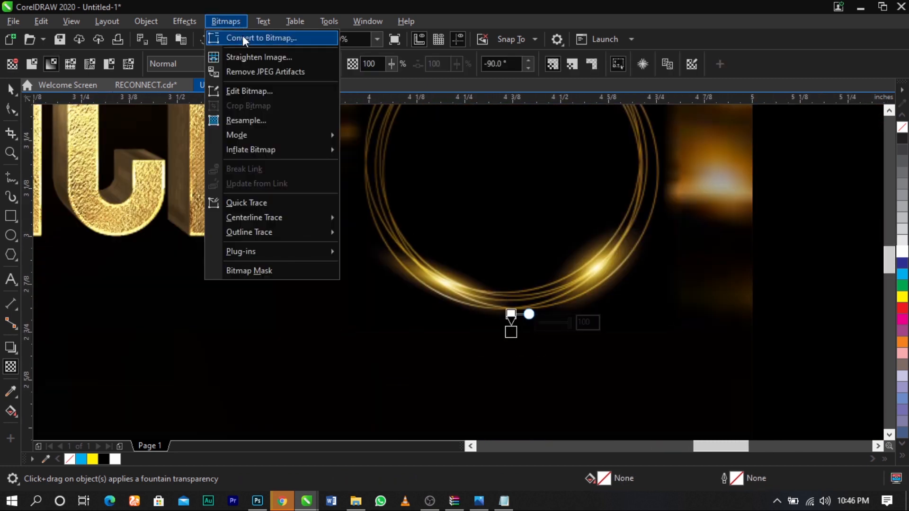
pyautogui.click(243, 35)
pyautogui.click(491, 322)
pyautogui.scroll(-1, 532, 284)
# Step: Set the ring's transparency merge mode to Screen so its black background drops out
pyautogui.press('space')
pyautogui.moveTo(535, 229); pyautogui.dragTo(517, 234)
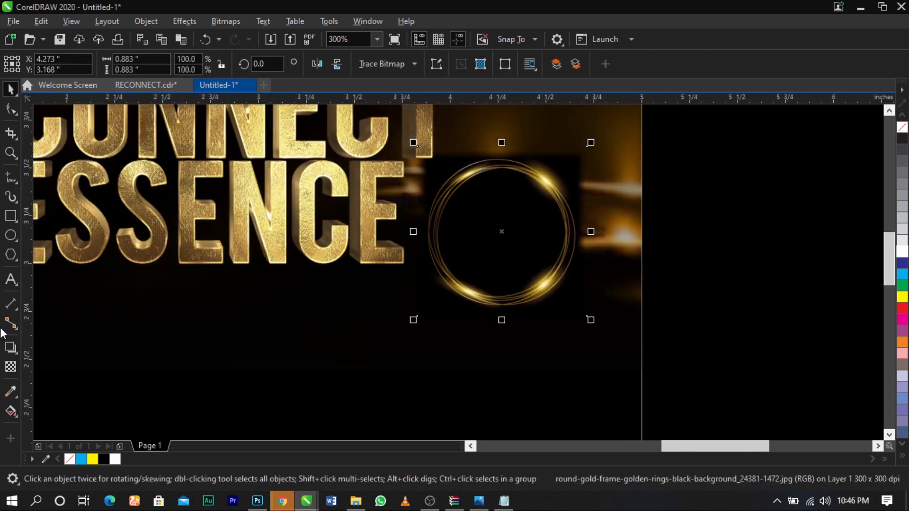
pyautogui.click(10, 367)
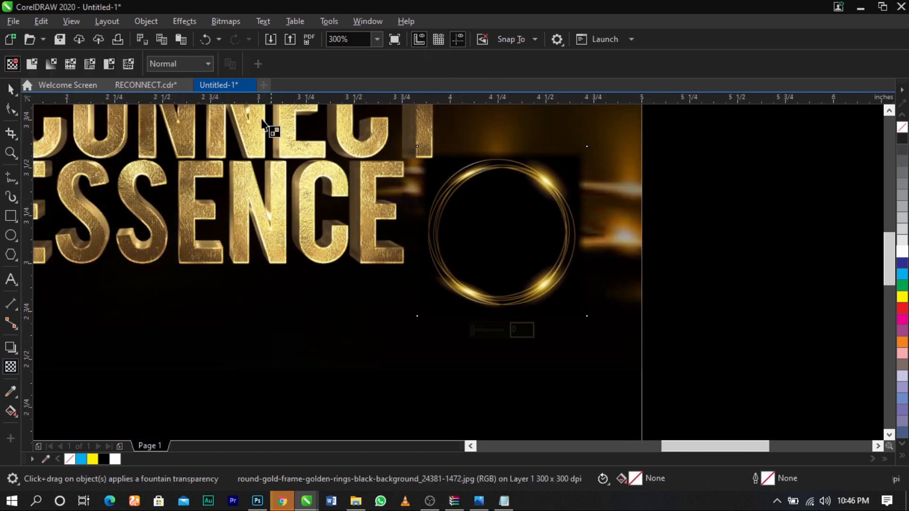
pyautogui.click(191, 60)
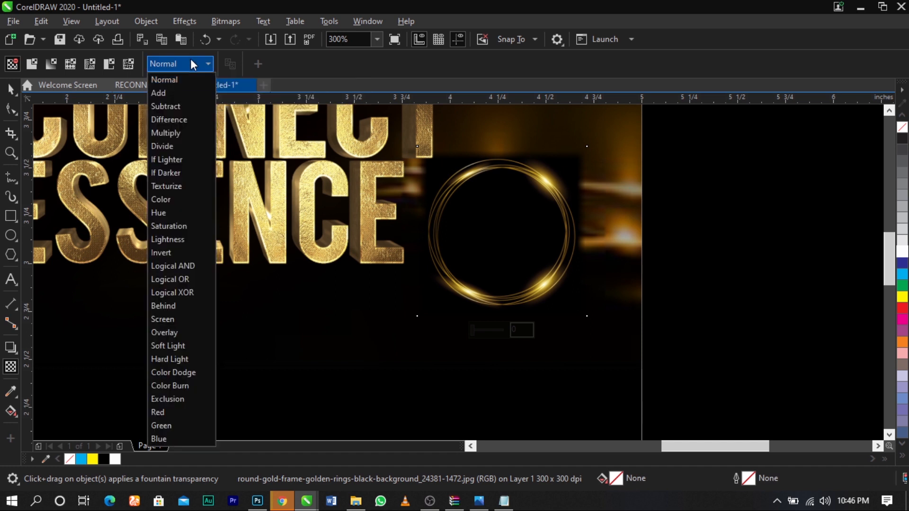
pyautogui.click(182, 321)
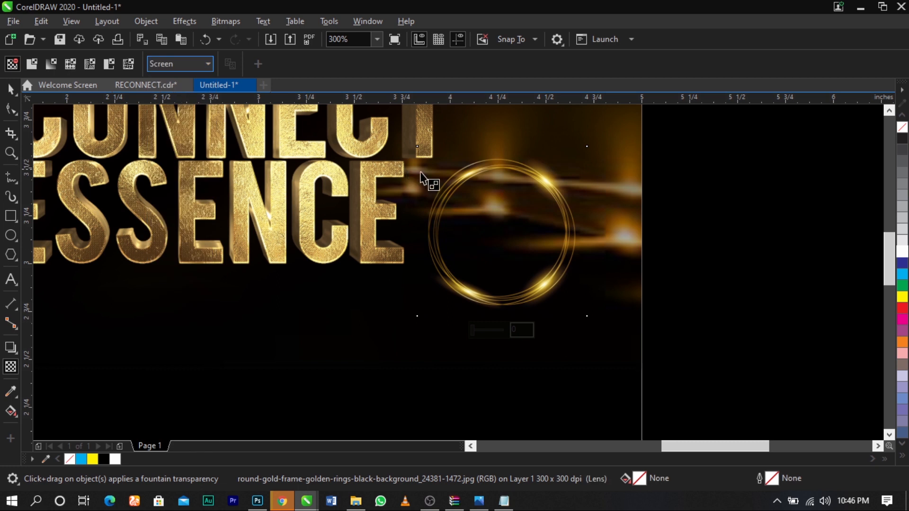
# Step: Scale the gold ring down to about 0.64 inches and place it just after the word ESSENCE
pyautogui.click(10, 88)
pyautogui.moveTo(522, 259)
pyautogui.mouseDown()
pyautogui.moveTo(567, 189)
pyautogui.moveTo(562, 177)
pyautogui.moveTo(506, 246)
pyautogui.moveTo(518, 277)
pyautogui.mouseUp()
pyautogui.click(529, 289)
pyautogui.click(530, 289)
pyautogui.moveTo(578, 322); pyautogui.dragTo(483, 247)
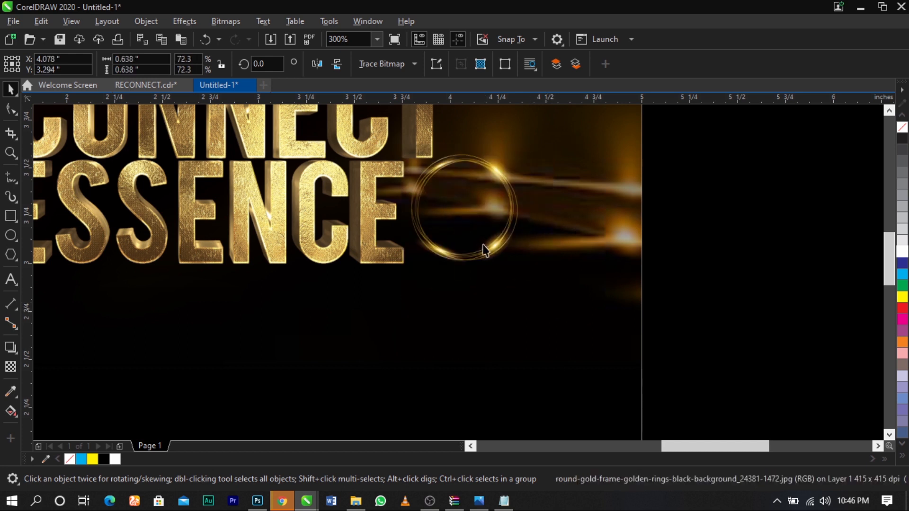
# Step: Scale the gold heading down slightly and enlarge the ring beside ESSENCE to about 0.74 inches
pyautogui.scroll(-1, 493, 254)
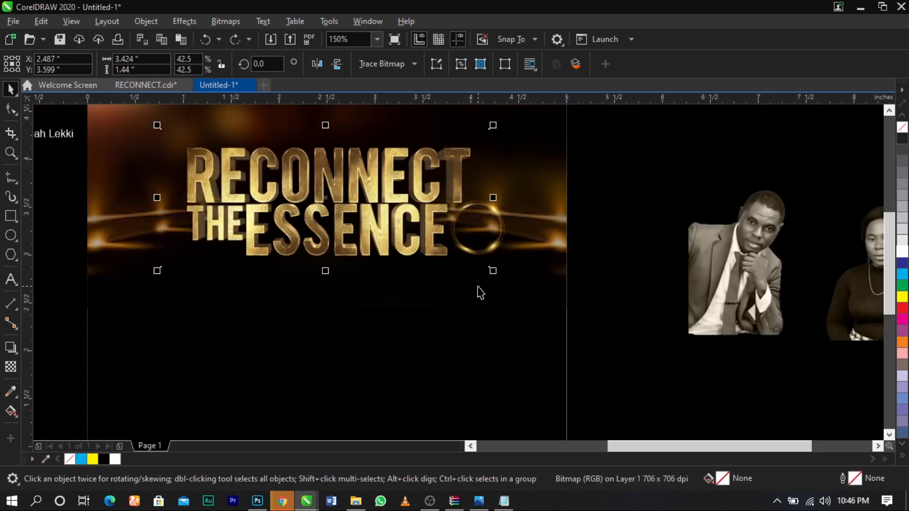
pyautogui.moveTo(646, 168); pyautogui.dragTo(392, 314)
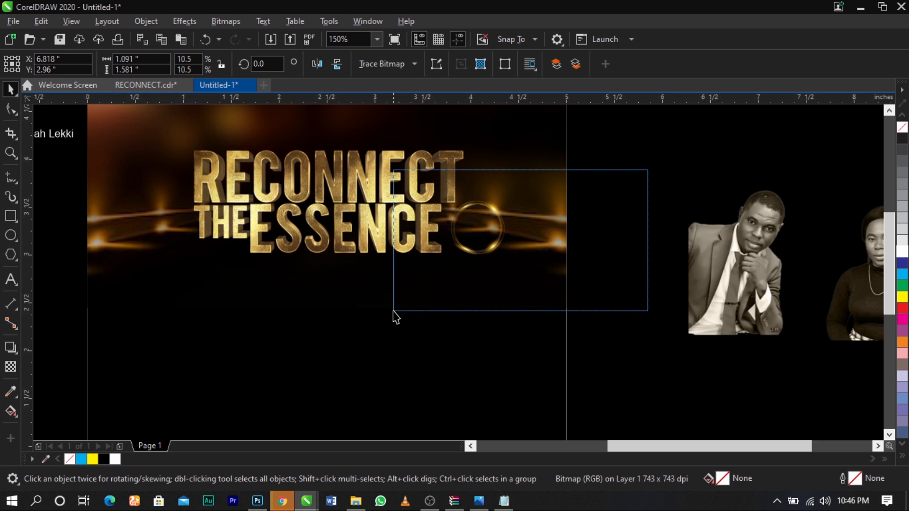
pyautogui.scroll(1, 488, 241)
pyautogui.moveTo(537, 282); pyautogui.dragTo(541, 290)
pyautogui.moveTo(485, 229); pyautogui.dragTo(477, 247)
pyautogui.click(478, 247)
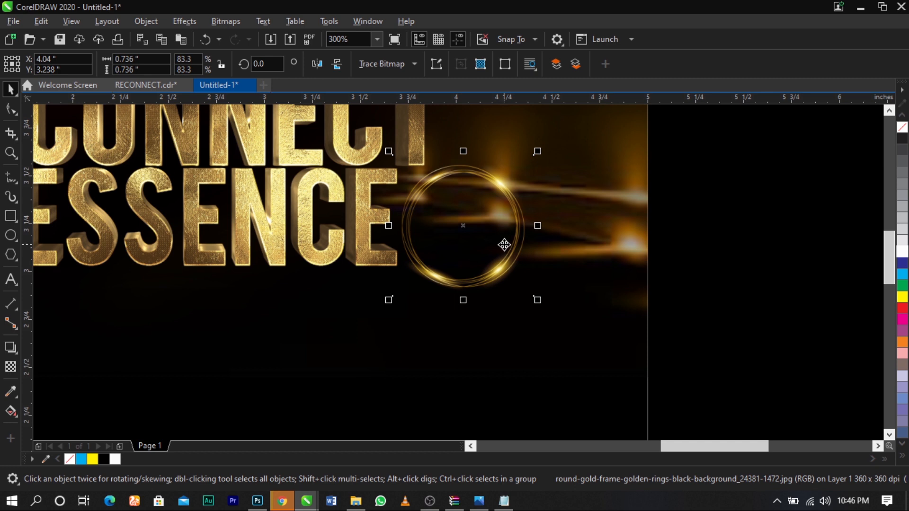
# Step: Try bringing the gold ring to the front and pasting a duplicate of it, and undo both changes
pyautogui.hotkey('shift', 'pageup')
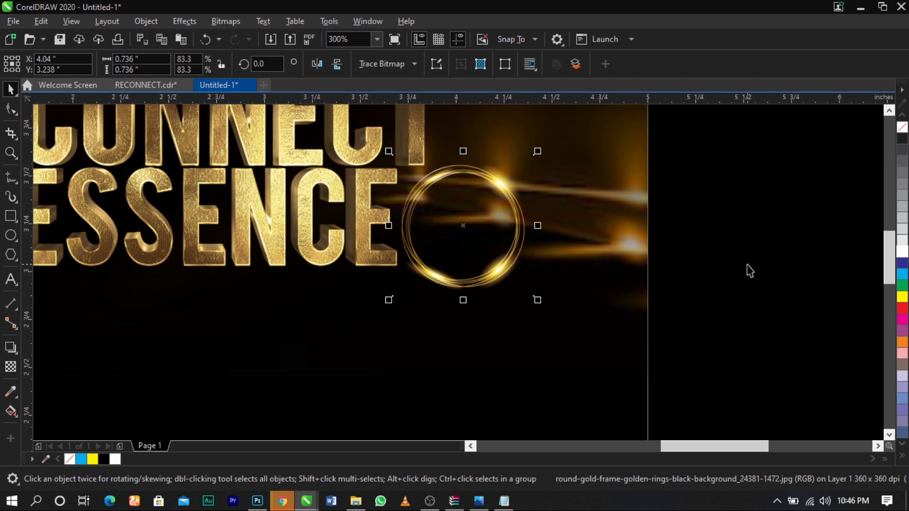
pyautogui.click(750, 271)
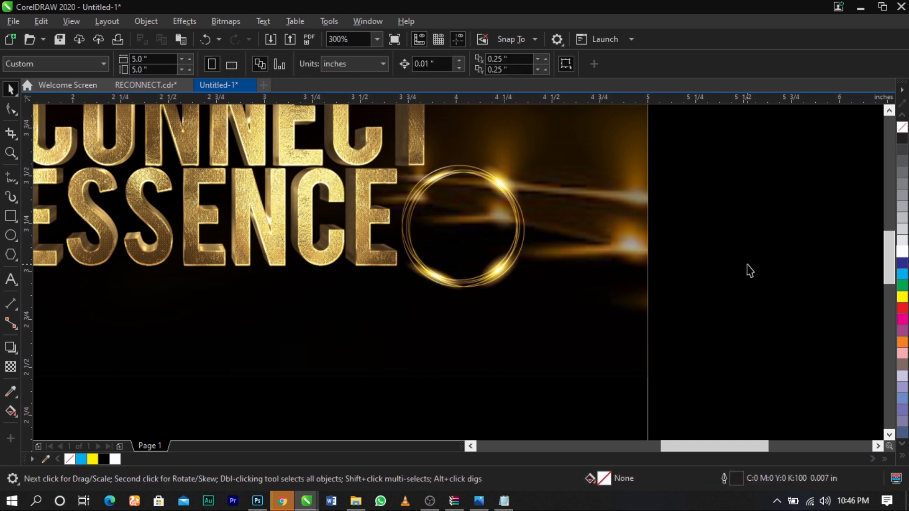
pyautogui.hotkey('ctrl', 'v')
pyautogui.click(726, 199)
pyautogui.hotkey('ctrl', 'z')
pyautogui.hotkey('ctrl', 'z')
# Step: Paste a duplicate of the gold ring in place over the original
pyautogui.click(483, 231)
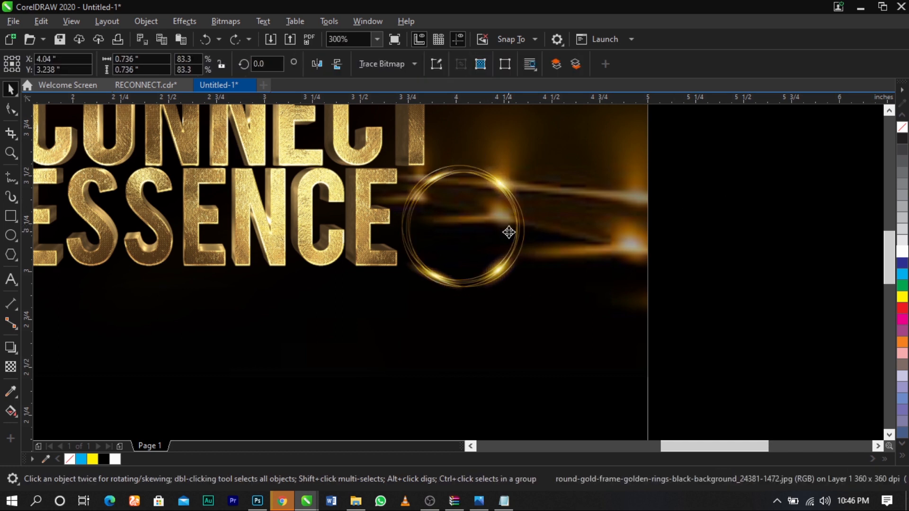
pyautogui.hotkey('ctrl', 'v')
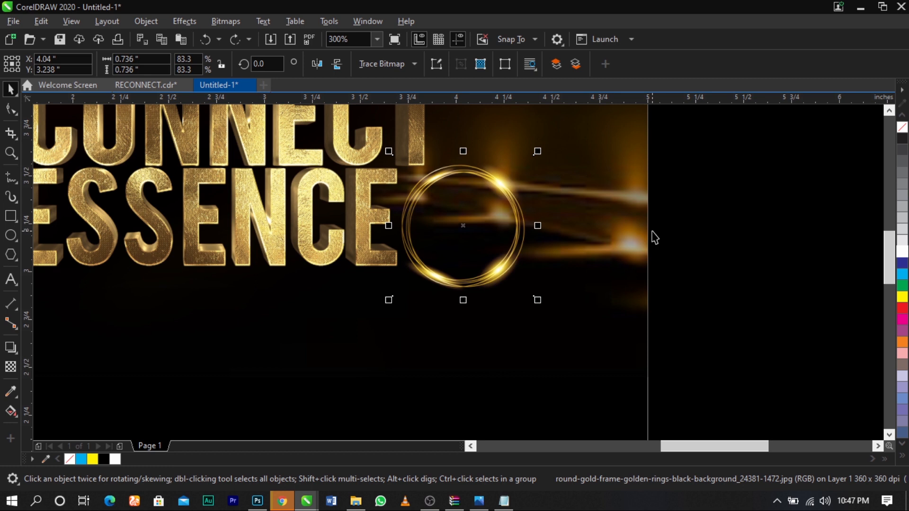
pyautogui.click(716, 233)
# Step: Move the white number 2 text into the gold ring and scale it down to about 26.7 pt
pyautogui.scroll(-1, 484, 240)
pyautogui.scroll(-1, 488, 236)
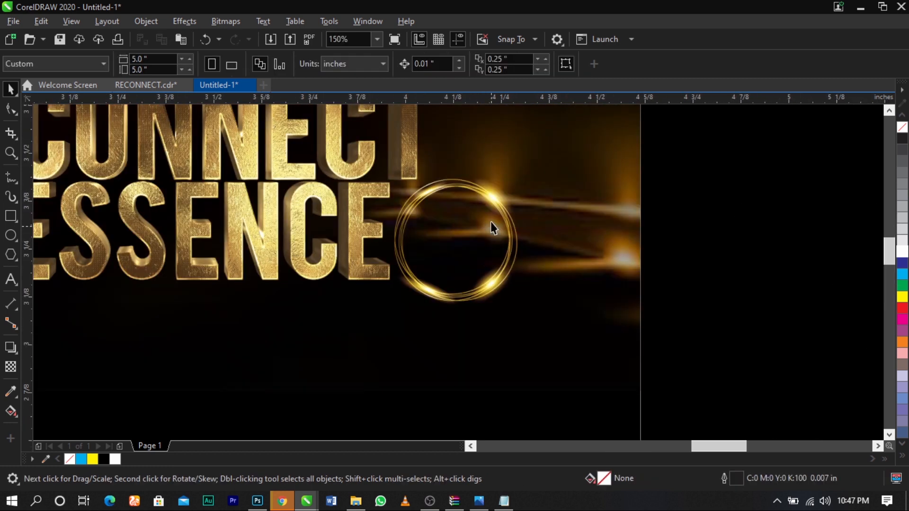
pyautogui.scroll(-3, 603, 230)
pyautogui.moveTo(716, 148); pyautogui.dragTo(575, 226)
pyautogui.scroll(3, 544, 239)
pyautogui.moveTo(573, 258); pyautogui.dragTo(488, 196)
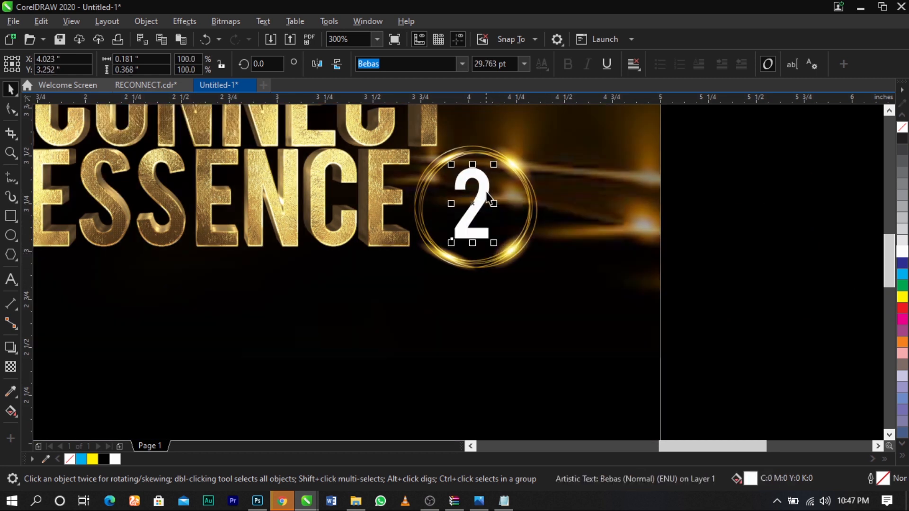
pyautogui.scroll(1, 485, 194)
pyautogui.moveTo(497, 143); pyautogui.dragTo(493, 150)
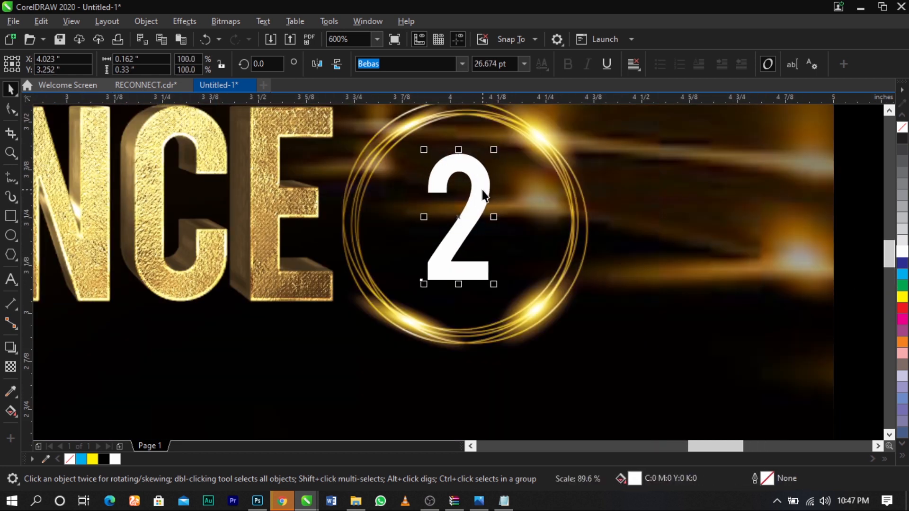
pyautogui.click(482, 189)
pyautogui.moveTo(634, 366); pyautogui.dragTo(311, 159)
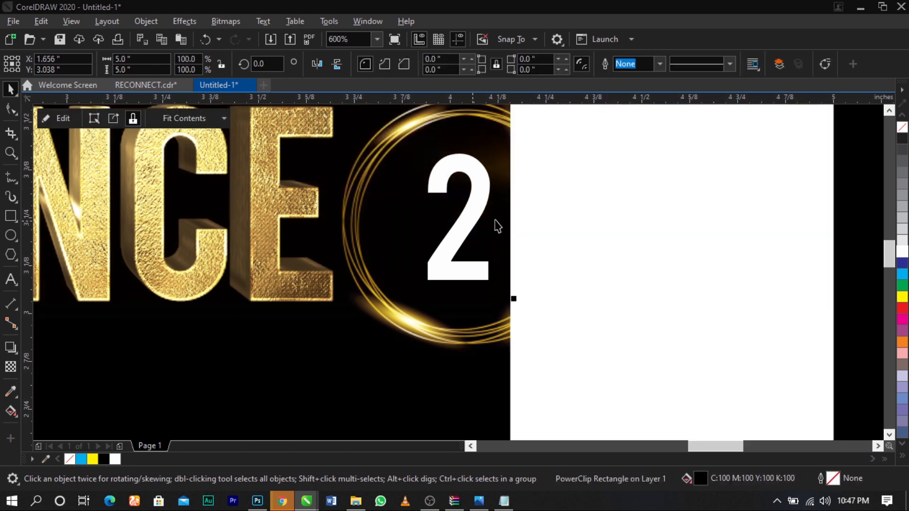
pyautogui.click(593, 207)
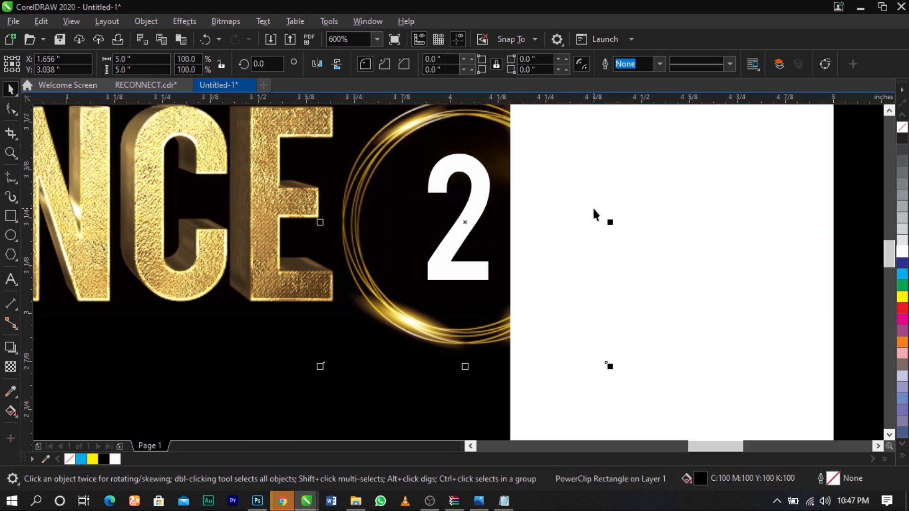
pyautogui.press('super+d')
pyautogui.press('super+d')
pyautogui.hotkey('ctrl', 'z')
# Step: Enlarge the number 2 inside the ring to about 30 pt and fill it with the palette's red
pyautogui.moveTo(632, 139); pyautogui.dragTo(397, 303)
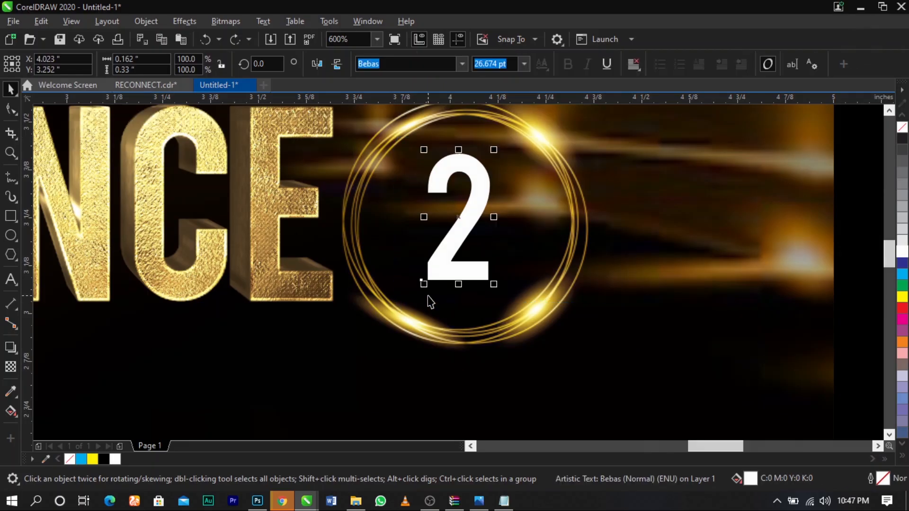
pyautogui.moveTo(456, 245); pyautogui.dragTo(459, 245)
pyautogui.moveTo(495, 284); pyautogui.dragTo(510, 291)
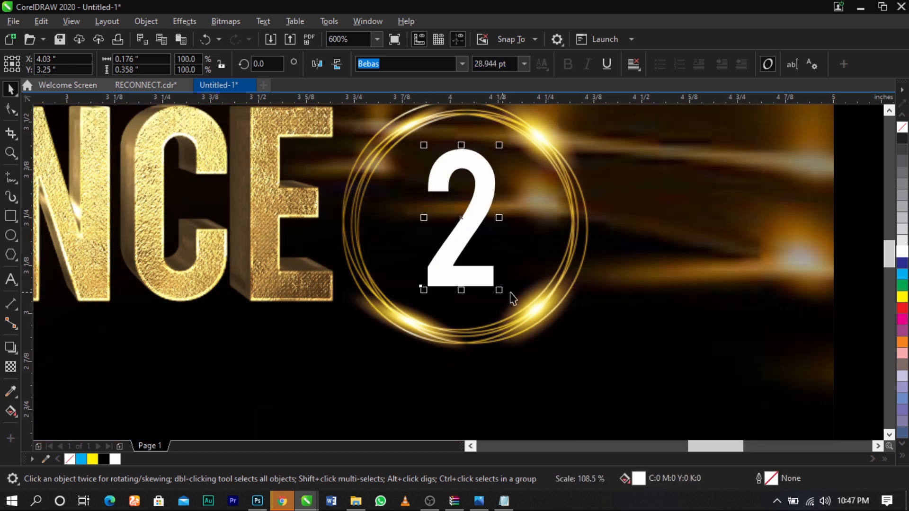
pyautogui.click(902, 308)
pyautogui.moveTo(499, 290); pyautogui.dragTo(503, 294)
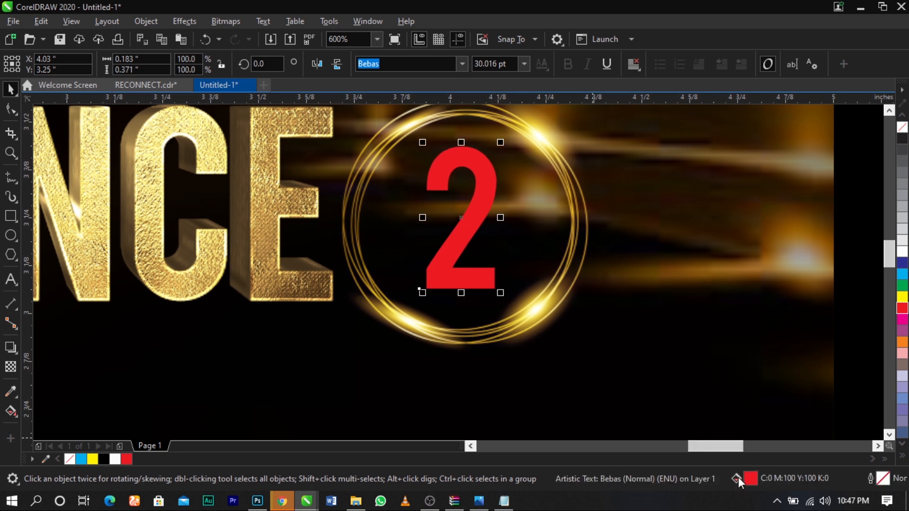
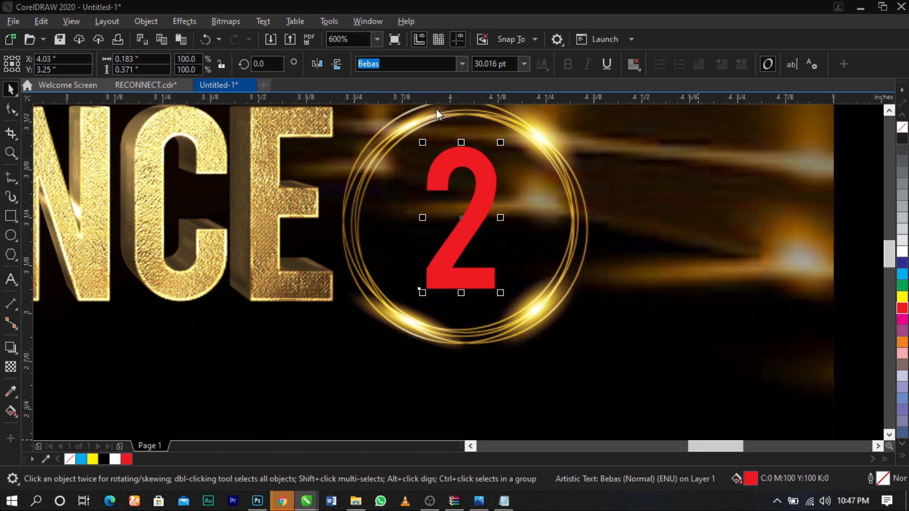
# Step: Change the number 2's uniform fill to a brighter RGB red, R 255, G 0, B 9 (#FF0009)
pyautogui.hotkey('shift', 'F11')
pyautogui.click(318, 131)
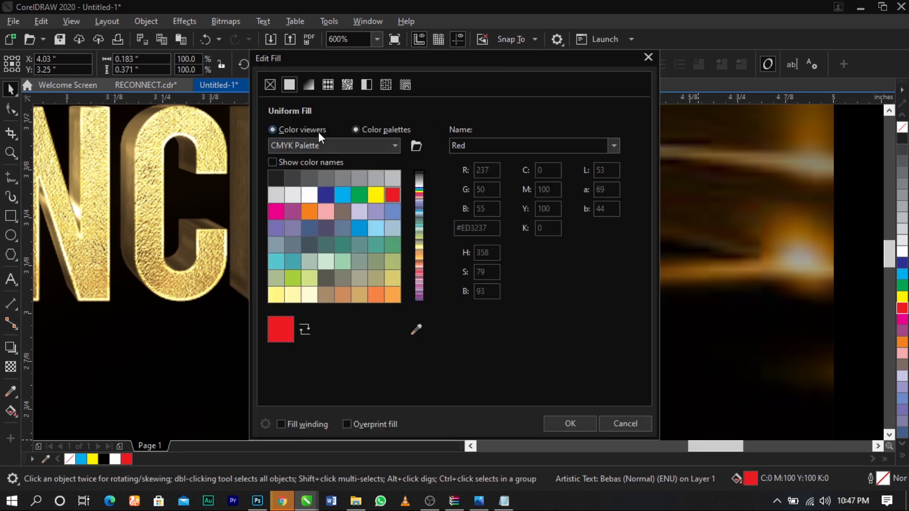
pyautogui.click(471, 147)
pyautogui.click(471, 180)
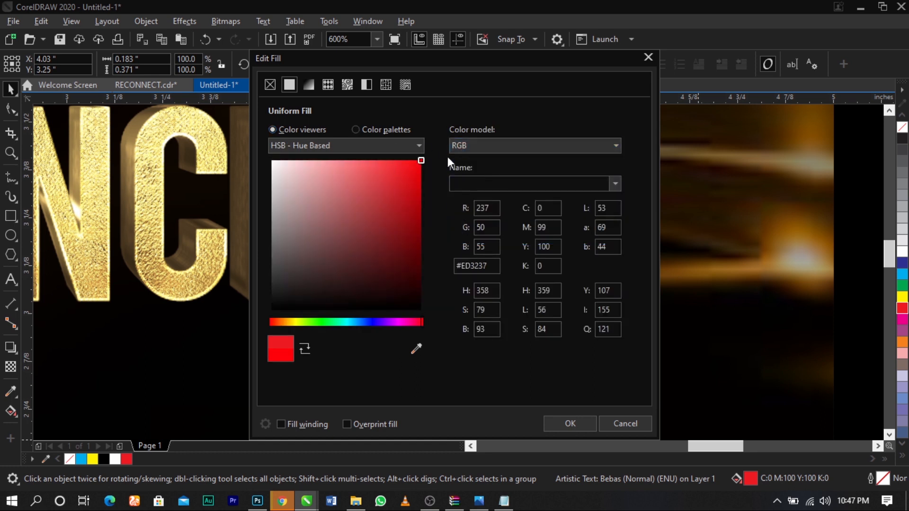
pyautogui.click(570, 424)
pyautogui.scroll(2, 468, 210)
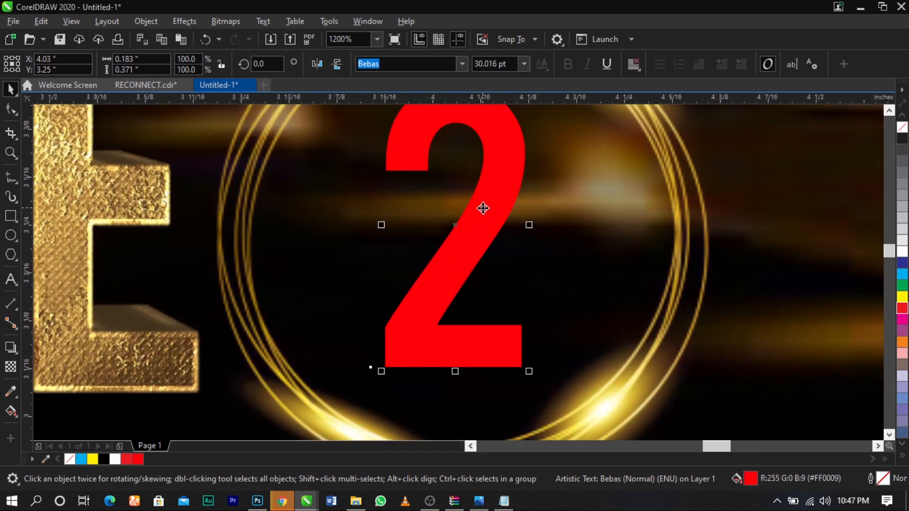
pyautogui.scroll(-10, 507, 211)
pyautogui.click(584, 270)
pyautogui.moveTo(584, 270); pyautogui.dragTo(459, 185)
pyautogui.scroll(6, 495, 197)
pyautogui.moveTo(603, 190); pyautogui.dragTo(595, 199)
pyautogui.click(561, 265)
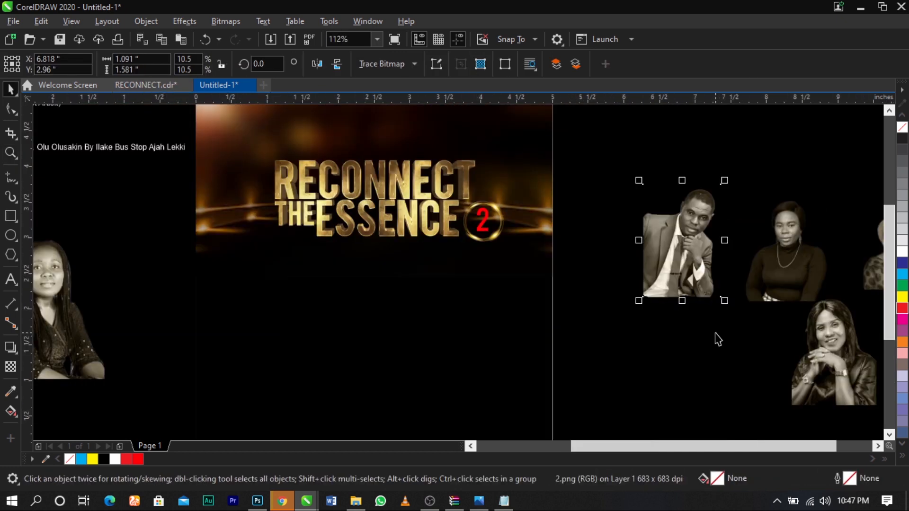
# Step: Move the photo of the long-haired woman in the sparkly top onto the page below the gold heading
pyautogui.click(714, 326)
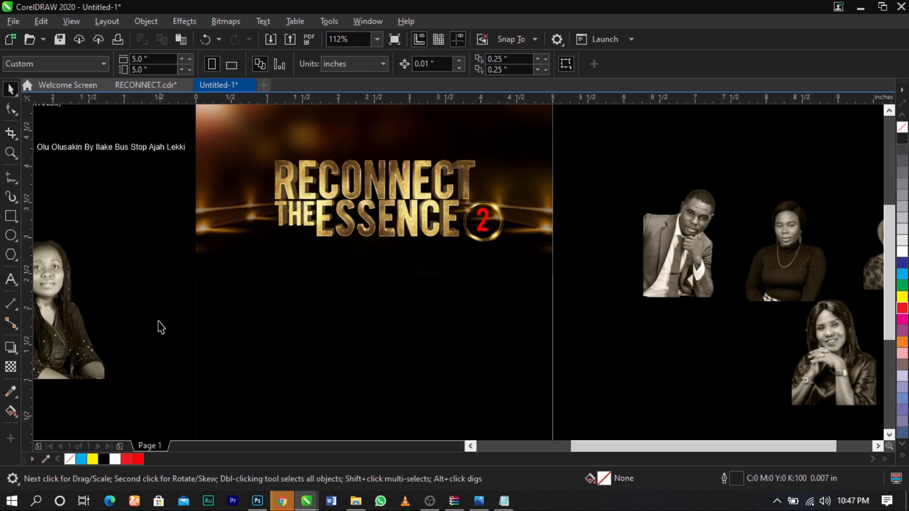
pyautogui.moveTo(85, 323); pyautogui.dragTo(397, 325)
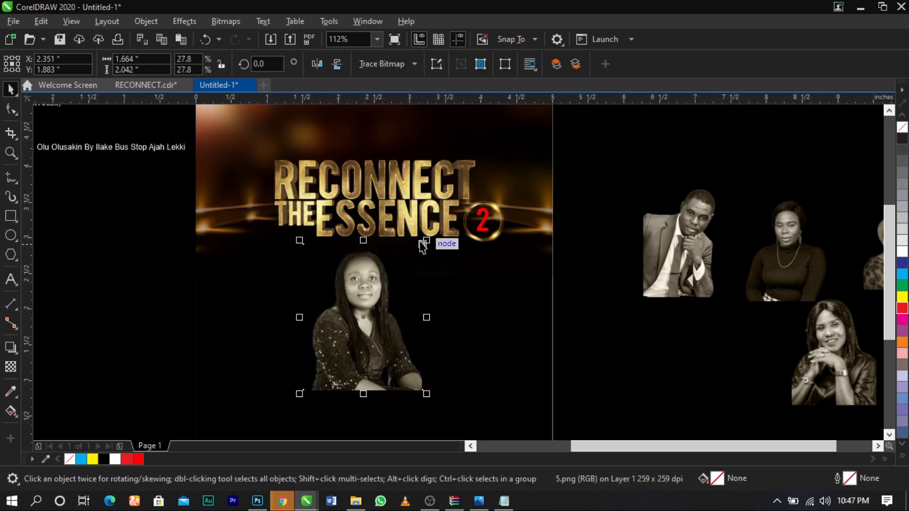
# Step: Place the turtleneck and clasped-hands women's photos to the left of the sparkly-top woman, and the man's photo to her right
pyautogui.moveTo(365, 290)
pyautogui.mouseDown()
pyautogui.moveTo(371, 297)
pyautogui.moveTo(373, 287)
pyautogui.mouseUp()
pyautogui.click(741, 276)
pyautogui.moveTo(758, 278); pyautogui.dragTo(267, 341)
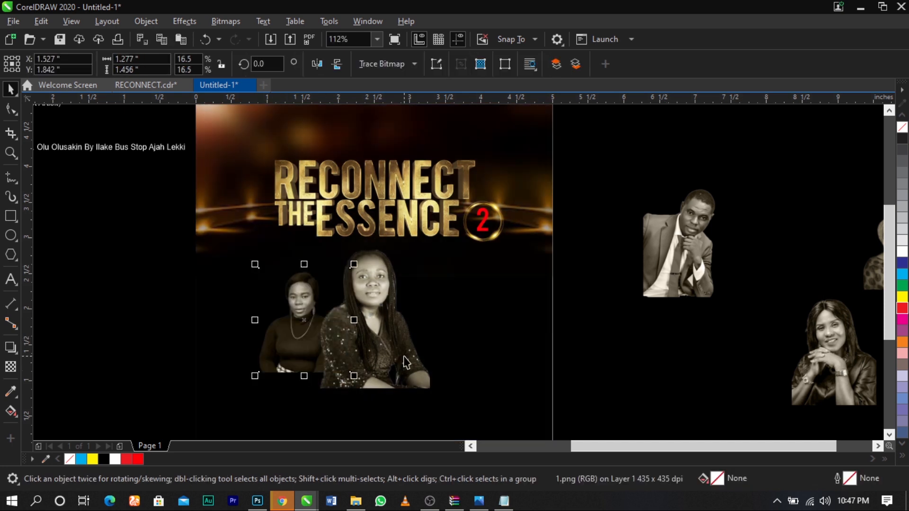
pyautogui.moveTo(832, 371); pyautogui.dragTo(251, 350)
pyautogui.moveTo(659, 306); pyautogui.dragTo(493, 382)
# Step: Place the headwrap woman's photo between the sparkly-top woman and the man, and shift the sparkly-top woman slightly to the right
pyautogui.click(786, 318)
pyautogui.scroll(-2, 787, 313)
pyautogui.moveTo(839, 300); pyautogui.dragTo(636, 327)
pyautogui.press('z')
pyautogui.moveTo(486, 272); pyautogui.dragTo(610, 317)
pyautogui.moveTo(111, 136); pyautogui.dragTo(697, 382)
pyautogui.press('space')
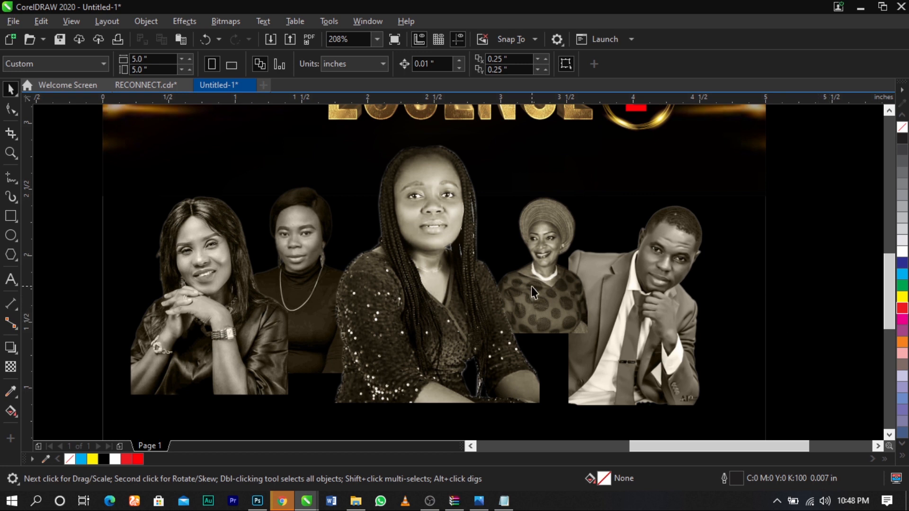
pyautogui.click(459, 249)
pyautogui.moveTo(458, 250); pyautogui.dragTo(471, 258)
pyautogui.click(577, 308)
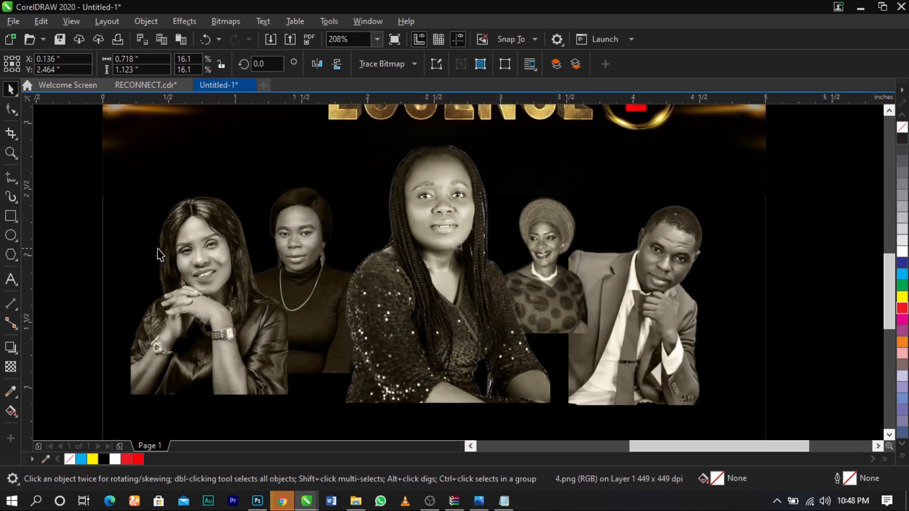
# Step: Move the headwrap woman's photo to the page's left edge and the clasped-hands woman's photo to the right of the man
pyautogui.moveTo(578, 313); pyautogui.dragTo(159, 259)
pyautogui.moveTo(673, 338); pyautogui.dragTo(810, 294)
pyautogui.click(627, 329)
# Step: Reposition the turtleneck woman's photo lower and closer to the left side of the sparkly-top woman
pyautogui.click(311, 308)
pyautogui.moveTo(285, 295); pyautogui.dragTo(286, 308)
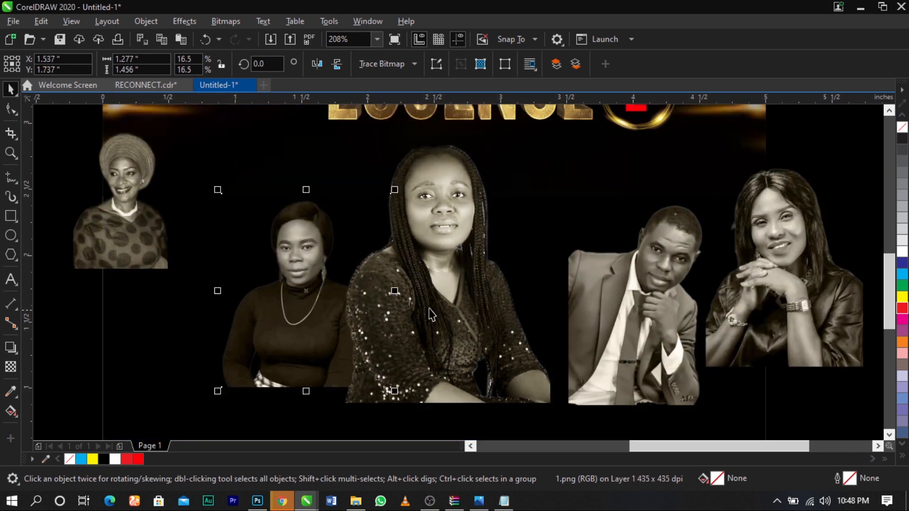
pyautogui.moveTo(399, 186); pyautogui.dragTo(405, 180)
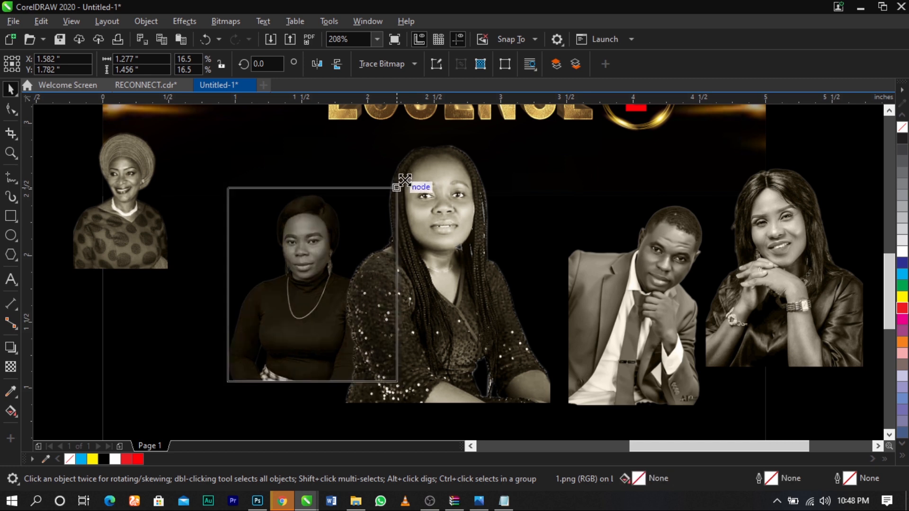
pyautogui.moveTo(294, 241); pyautogui.dragTo(304, 262)
# Step: Set the headwrap woman's photo beside the turtleneck woman, enlarge it slightly, and bring the turtleneck woman in front of it
pyautogui.moveTo(141, 214); pyautogui.dragTo(264, 308)
pyautogui.moveTo(197, 208); pyautogui.dragTo(175, 179)
pyautogui.moveTo(229, 261); pyautogui.dragTo(226, 262)
pyautogui.click(312, 332)
pyautogui.hotkey('shift', 'pageup')
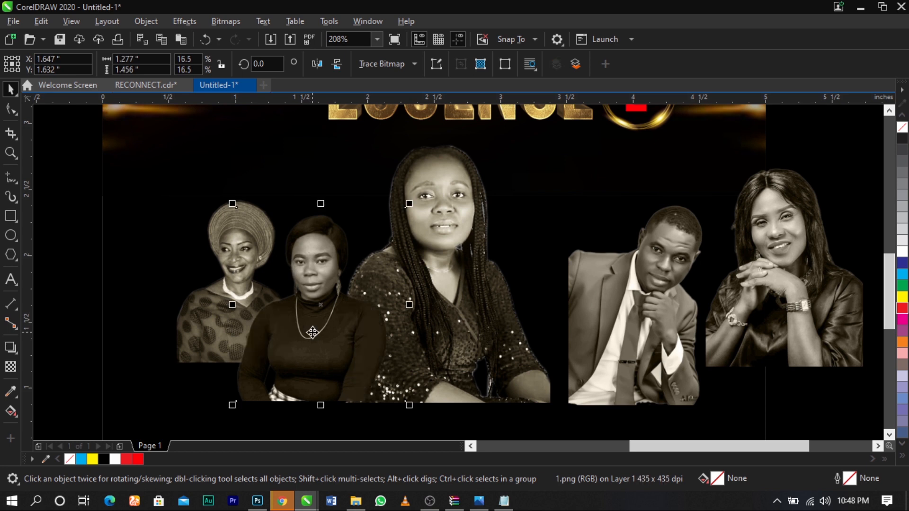
pyautogui.click(230, 298)
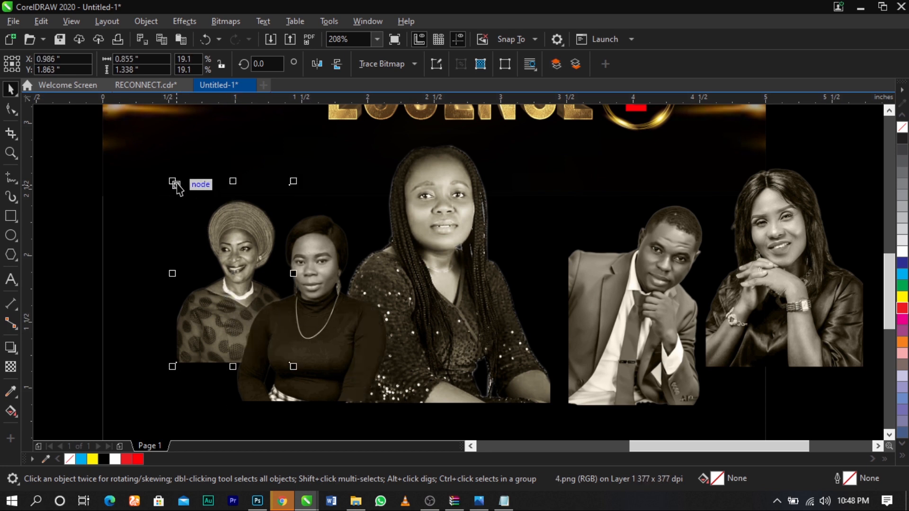
pyautogui.moveTo(165, 177); pyautogui.dragTo(158, 164)
# Step: Bring the sparkly-top woman's photo to the front, shrink it to about 25.5%, and move the turtleneck woman slightly up and right
pyautogui.click(455, 297)
pyautogui.hotkey('shift', 'pageup')
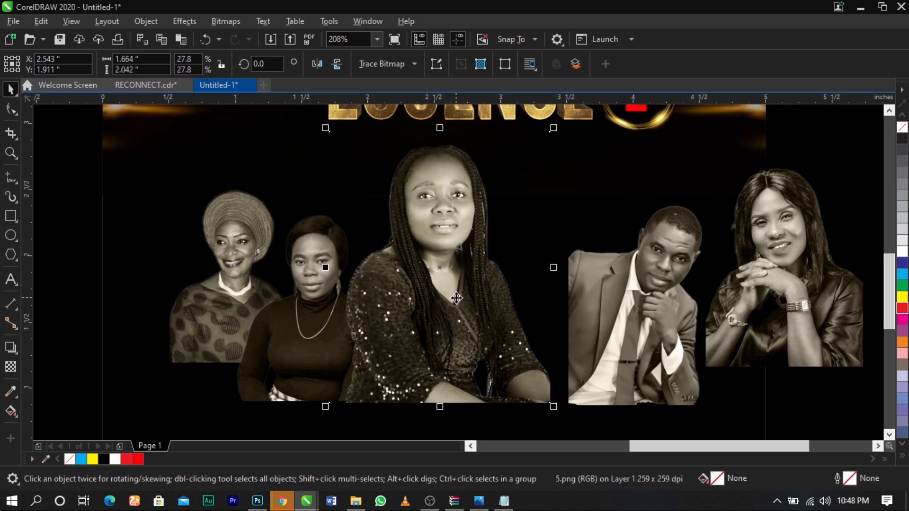
pyautogui.moveTo(554, 128); pyautogui.dragTo(546, 140)
pyautogui.moveTo(484, 229); pyautogui.dragTo(484, 244)
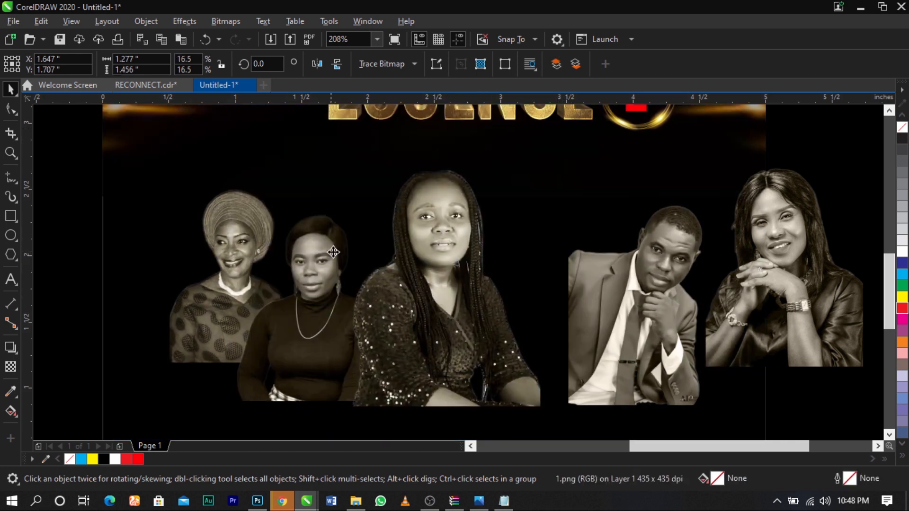
pyautogui.moveTo(328, 262); pyautogui.dragTo(341, 252)
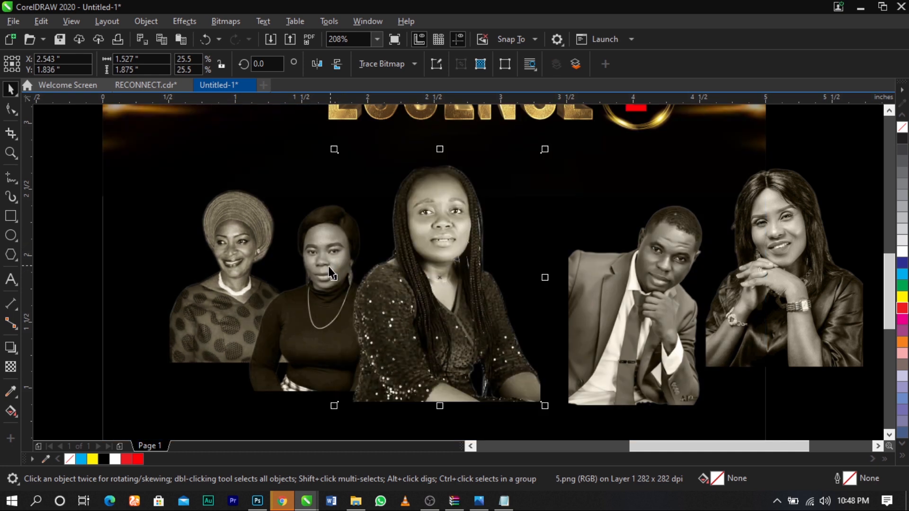
pyautogui.hotkey('ctrl', 'z')
# Step: Enlarge the headwrap woman's photo slightly more and adjust its position beside the turtleneck woman
pyautogui.click(328, 267)
pyautogui.moveTo(247, 197); pyautogui.dragTo(244, 191)
pyautogui.click(224, 237)
pyautogui.moveTo(224, 237); pyautogui.dragTo(220, 237)
pyautogui.moveTo(162, 170); pyautogui.dragTo(153, 156)
pyautogui.moveTo(200, 215); pyautogui.dragTo(210, 232)
# Step: Move the clasped-hands woman's photo into the gap between the sparkly-top woman and the man
pyautogui.click(784, 294)
pyautogui.moveTo(784, 294); pyautogui.dragTo(552, 334)
pyautogui.moveTo(572, 298); pyautogui.dragTo(580, 294)
# Step: Raise the man's photo so his head stands above the clasped-hands woman's shoulder, and shrink it slightly
pyautogui.click(696, 284)
pyautogui.keyDown('shift'); pyautogui.click(359, 362); pyautogui.keyUp('shift')
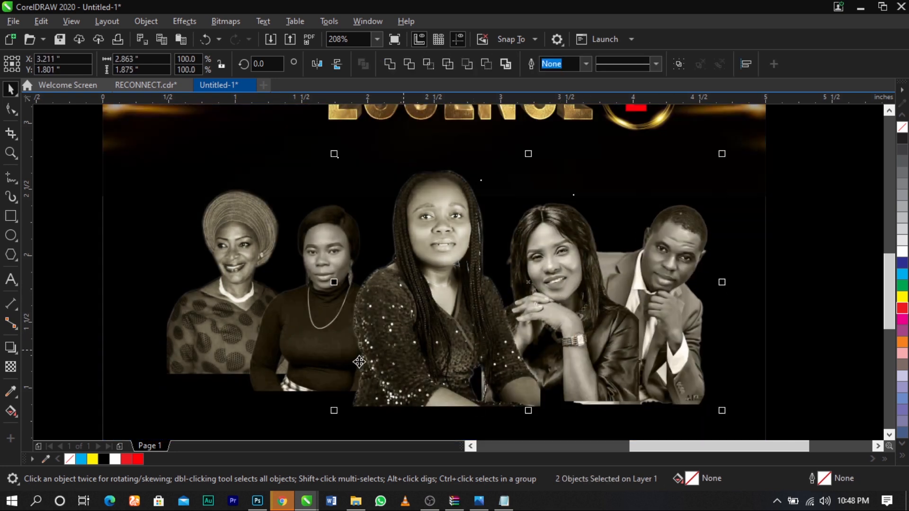
pyautogui.click(845, 341)
pyautogui.moveTo(701, 246); pyautogui.dragTo(702, 218)
pyautogui.moveTo(724, 163); pyautogui.dragTo(718, 172)
pyautogui.click(690, 215)
pyautogui.click(558, 257)
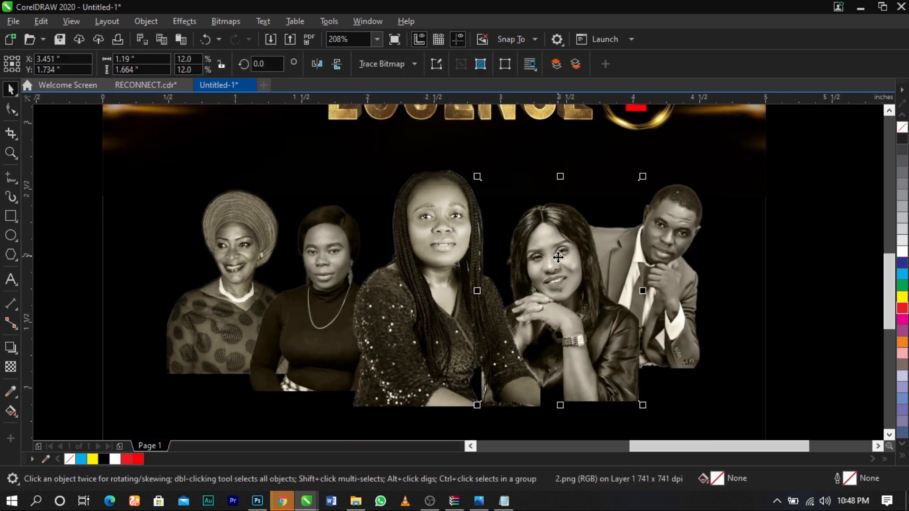
pyautogui.click(644, 181)
# Step: Enlarge the sparkly-top woman's photo to about 26.9% and centre it between the neighbouring photos
pyautogui.moveTo(443, 252); pyautogui.dragTo(450, 252)
pyautogui.moveTo(553, 153); pyautogui.dragTo(561, 142)
pyautogui.moveTo(493, 212); pyautogui.dragTo(487, 213)
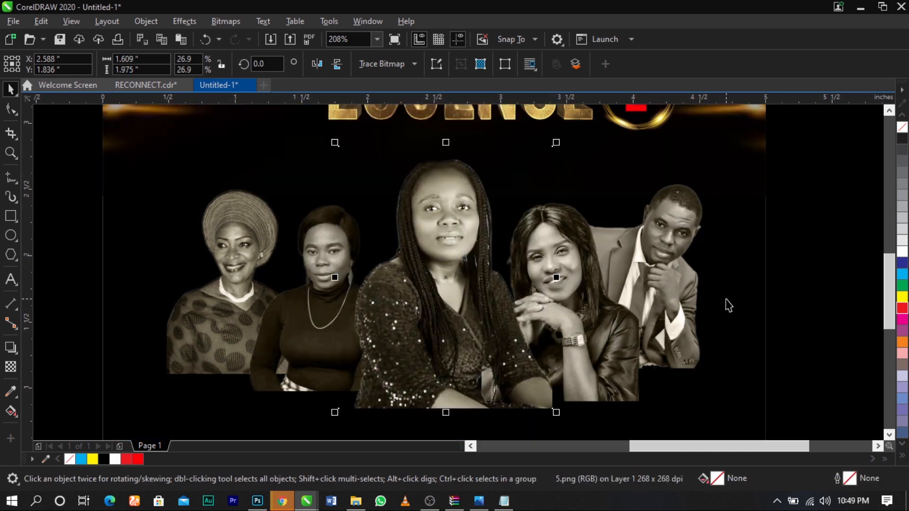
pyautogui.click(786, 322)
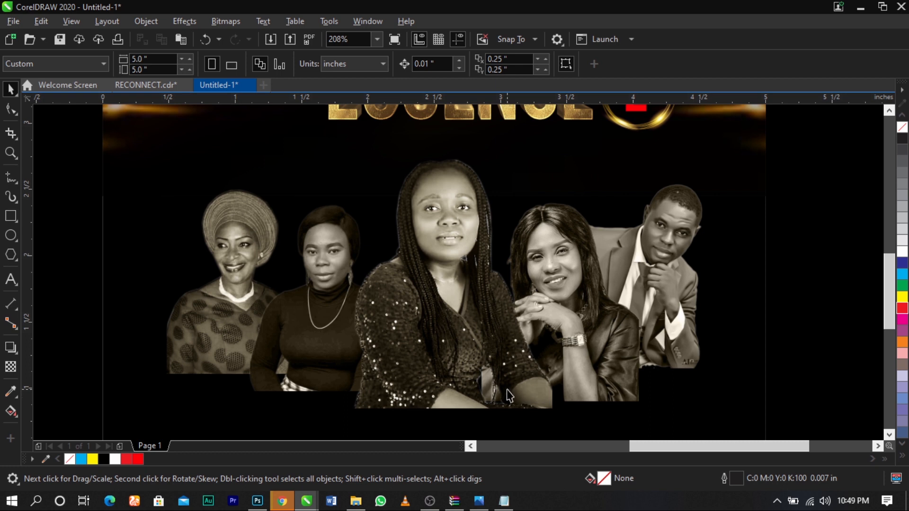
# Step: Fade the lower edge of the sparkly-top woman's photo into the background with a vertical fountain transparency
pyautogui.scroll(-3, 526, 331)
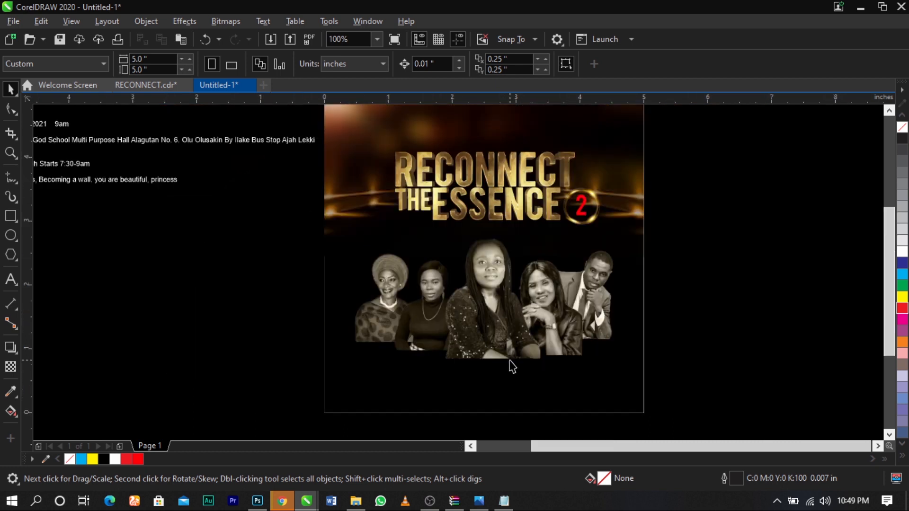
pyautogui.scroll(3, 535, 355)
pyautogui.click(11, 367)
pyautogui.click(490, 314)
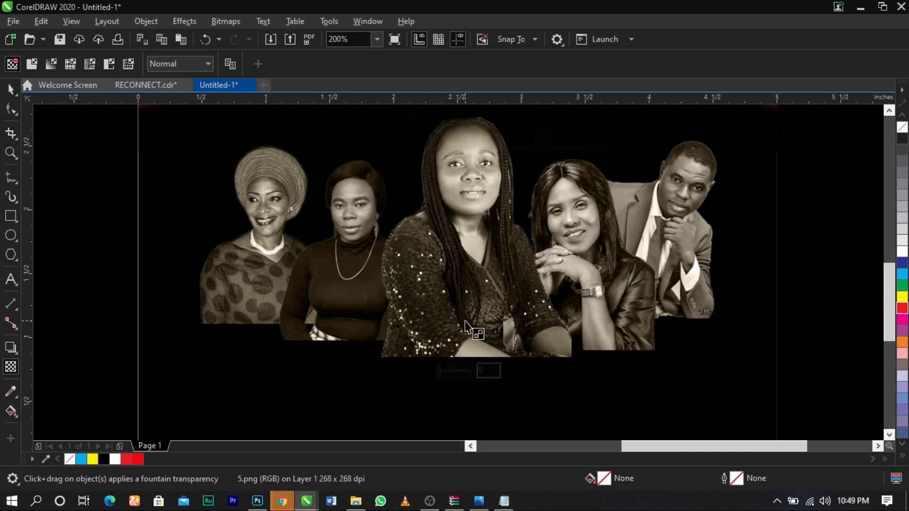
pyautogui.moveTo(464, 302); pyautogui.dragTo(465, 344)
pyautogui.moveTo(465, 303); pyautogui.dragTo(466, 299)
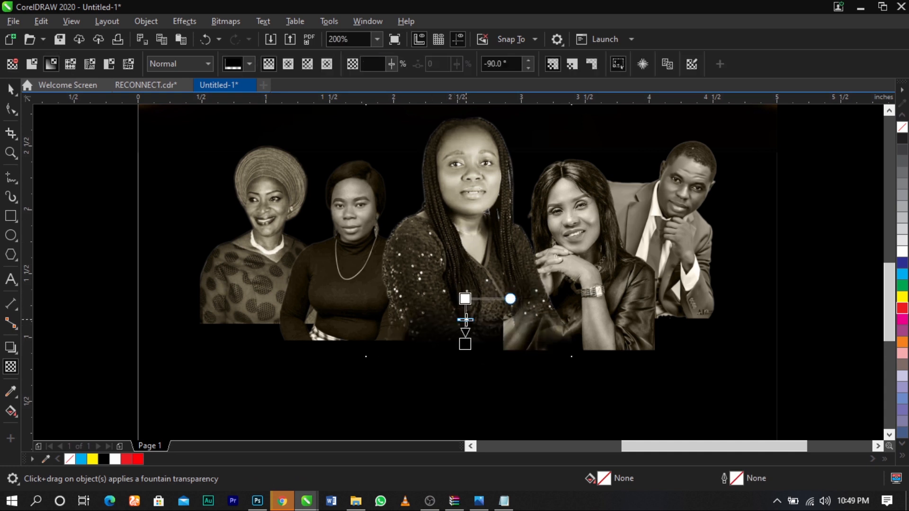
# Step: Fade the lower edges of the other four people's photos with vertical fountain transparencies
pyautogui.moveTo(597, 303); pyautogui.dragTo(598, 335)
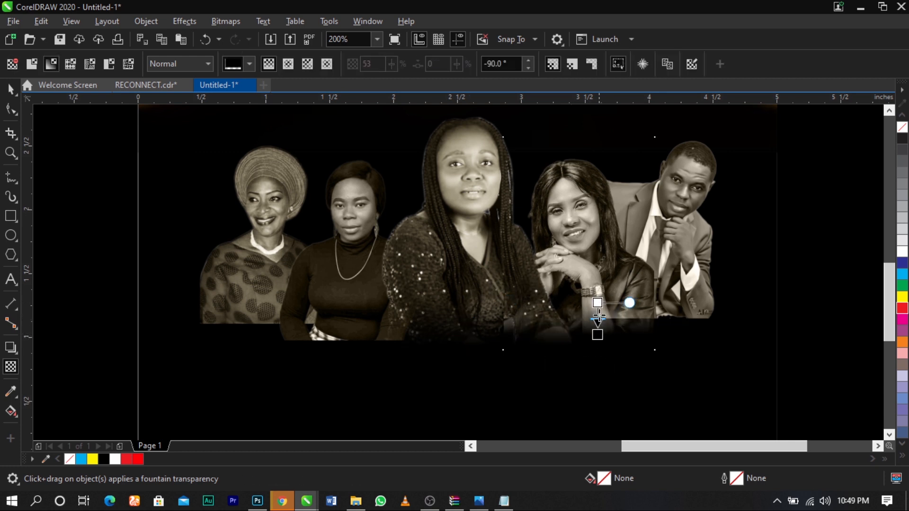
pyautogui.moveTo(598, 303); pyautogui.dragTo(598, 299)
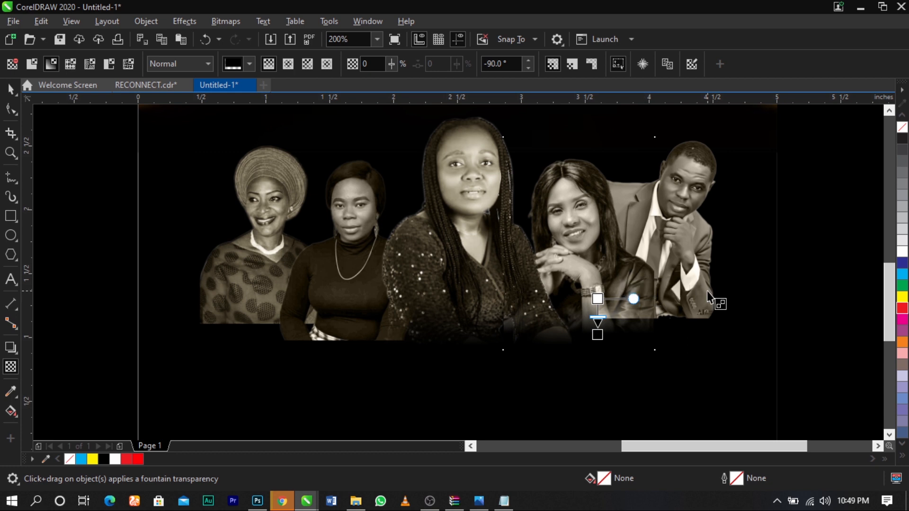
pyautogui.moveTo(665, 281)
pyautogui.mouseDown()
pyautogui.moveTo(665, 308)
pyautogui.moveTo(665, 290)
pyautogui.mouseUp()
pyautogui.moveTo(343, 311); pyautogui.dragTo(343, 335)
pyautogui.moveTo(256, 285)
pyautogui.mouseDown()
pyautogui.moveTo(255, 317)
pyautogui.moveTo(256, 281)
pyautogui.mouseUp()
# Step: Select all five people's photos, move them up beneath the heading, and scale them together to about 3.34 inches wide
pyautogui.press('space')
pyautogui.scroll(-1, 506, 293)
pyautogui.moveTo(262, 356); pyautogui.dragTo(673, 195)
pyautogui.moveTo(619, 326); pyautogui.dragTo(589, 337)
pyautogui.scroll(1, 562, 290)
pyautogui.moveTo(563, 289); pyautogui.dragTo(559, 248)
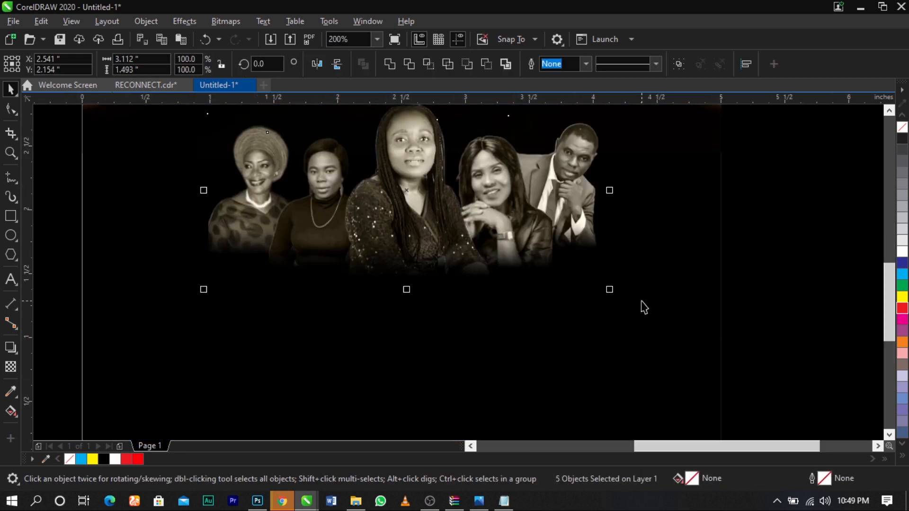
pyautogui.moveTo(610, 289); pyautogui.dragTo(624, 297)
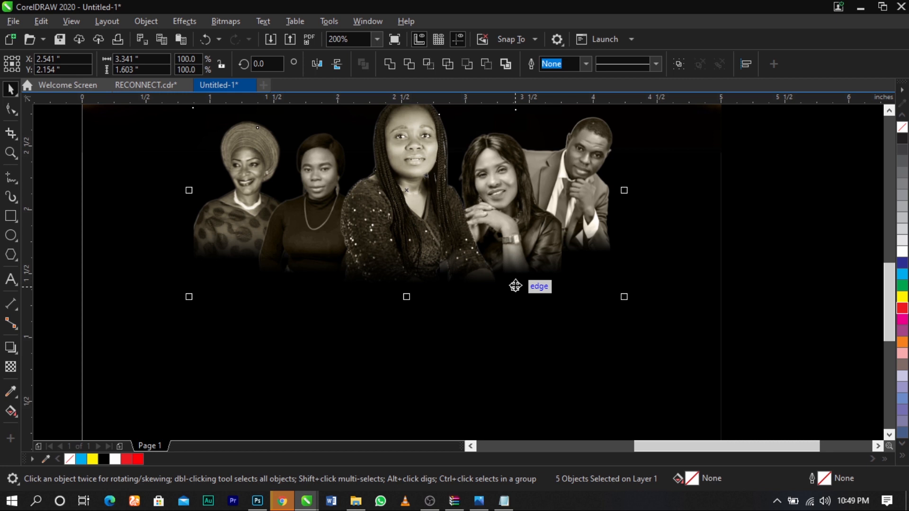
# Step: Move the gold heading and its ringed number 2 up together and enlarge them slightly
pyautogui.scroll(-1, 514, 284)
pyautogui.press('z')
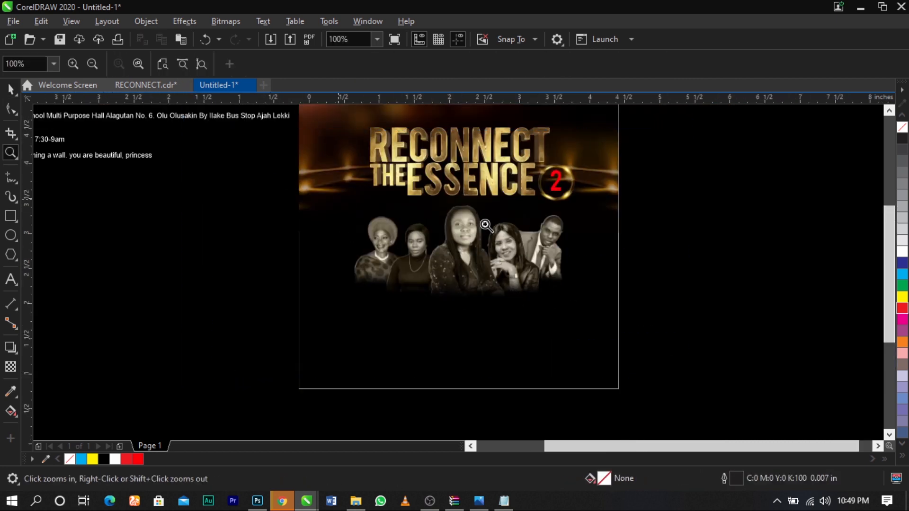
pyautogui.scroll(1, 486, 225)
pyautogui.press('space')
pyautogui.moveTo(705, 136); pyautogui.dragTo(297, 255)
pyautogui.moveTo(512, 223); pyautogui.dragTo(512, 198)
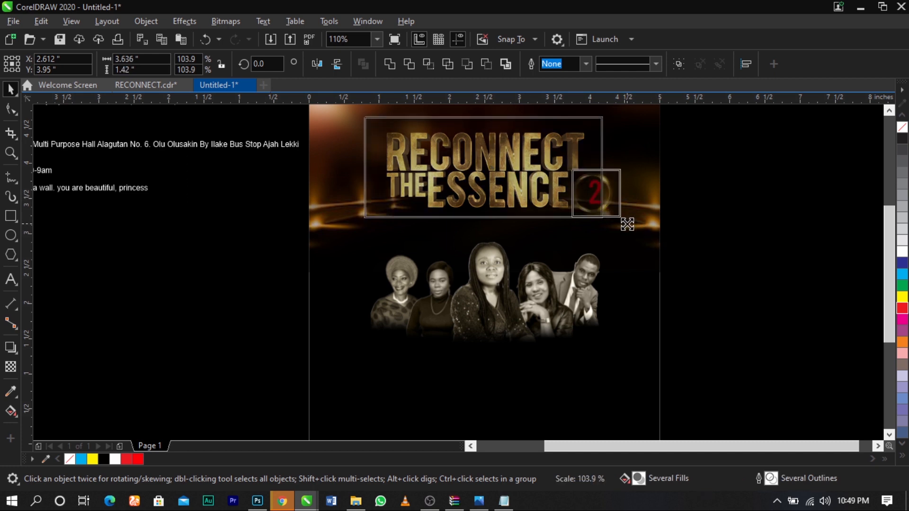
# Step: Enlarge the five photos together to about 107% and position them just below the heading
pyautogui.moveTo(541, 239); pyautogui.dragTo(541, 279)
pyautogui.press('z')
pyautogui.moveTo(264, 176); pyautogui.dragTo(715, 399)
pyautogui.press('space')
pyautogui.moveTo(639, 340); pyautogui.dragTo(652, 348)
pyautogui.moveTo(603, 291); pyautogui.dragTo(603, 299)
# Step: Centre the five photos horizontally on the page background and nudge them slightly upward
pyautogui.keyDown('shift'); pyautogui.click(677, 375); pyautogui.keyUp('shift')
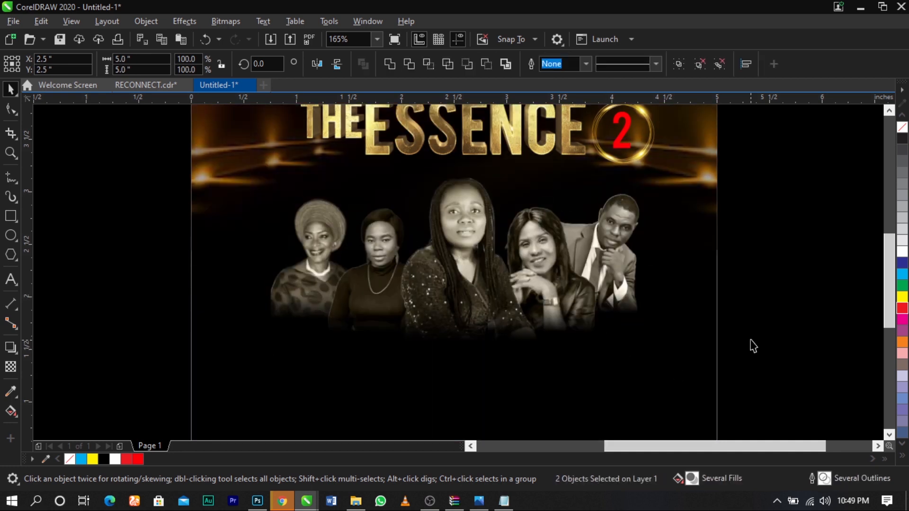
pyautogui.press('c')
pyautogui.click(751, 341)
pyautogui.scroll(-2, 558, 295)
pyautogui.scroll(1, 560, 294)
pyautogui.moveTo(560, 294); pyautogui.dragTo(561, 287)
# Step: Move the event details text to the empty area to the right of the page
pyautogui.click(780, 302)
pyautogui.scroll(-1, 495, 257)
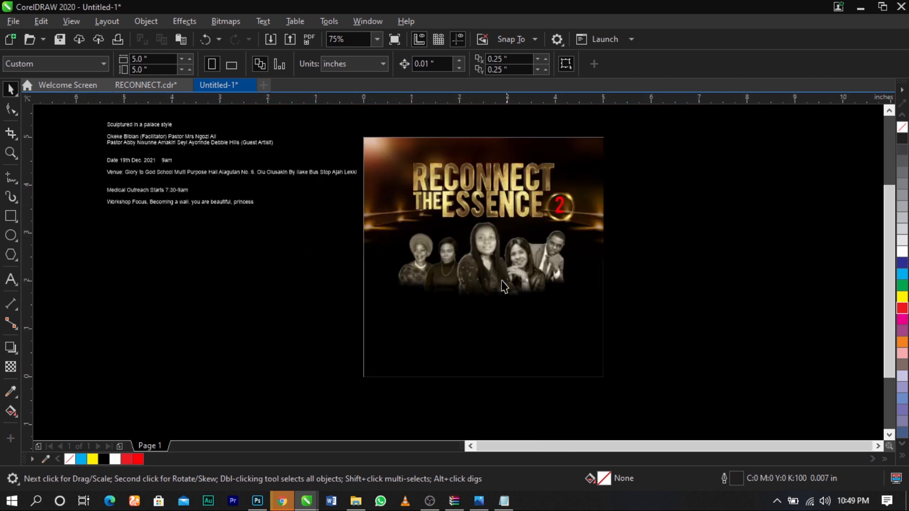
pyautogui.press('z')
pyautogui.moveTo(355, 391); pyautogui.dragTo(659, 136)
pyautogui.press('space')
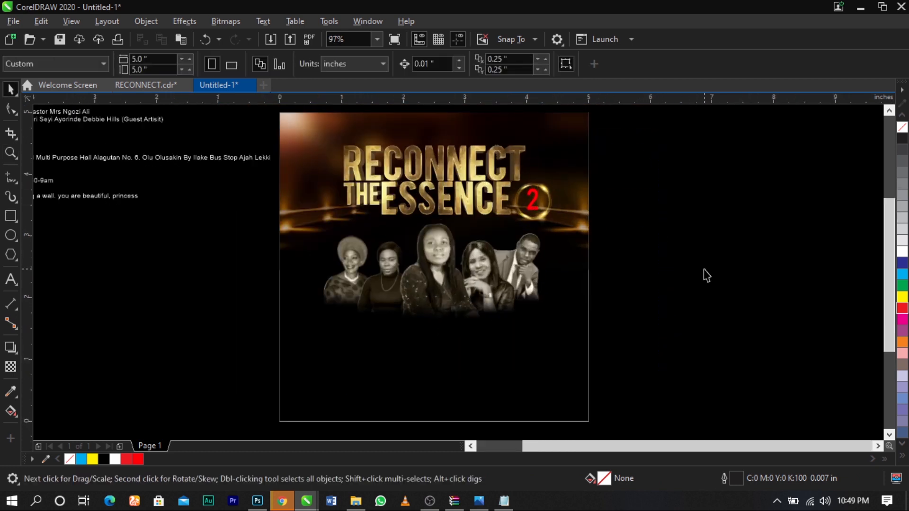
pyautogui.click(181, 161)
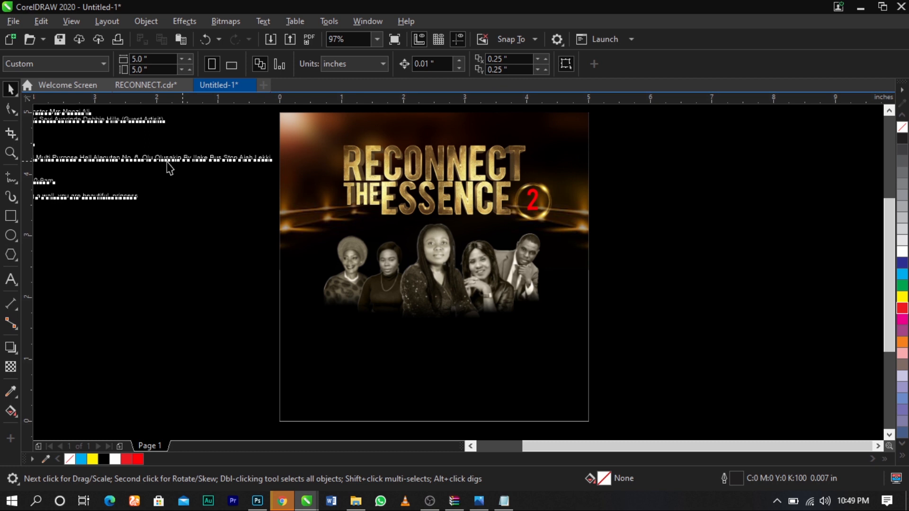
pyautogui.moveTo(169, 166); pyautogui.dragTo(710, 220)
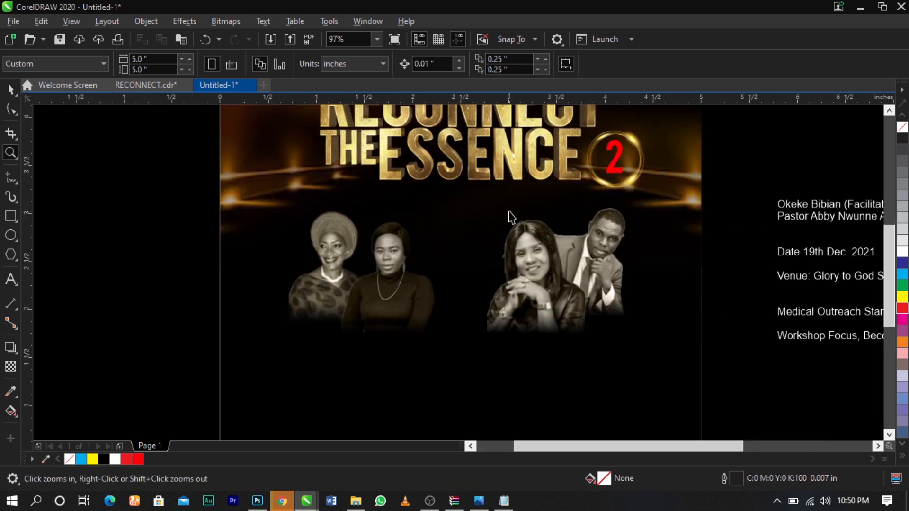
# Step: Raise the group of five photos slightly to leave more space above the "Sculptured in a palace style" tagline
pyautogui.scroll(-1, 508, 211)
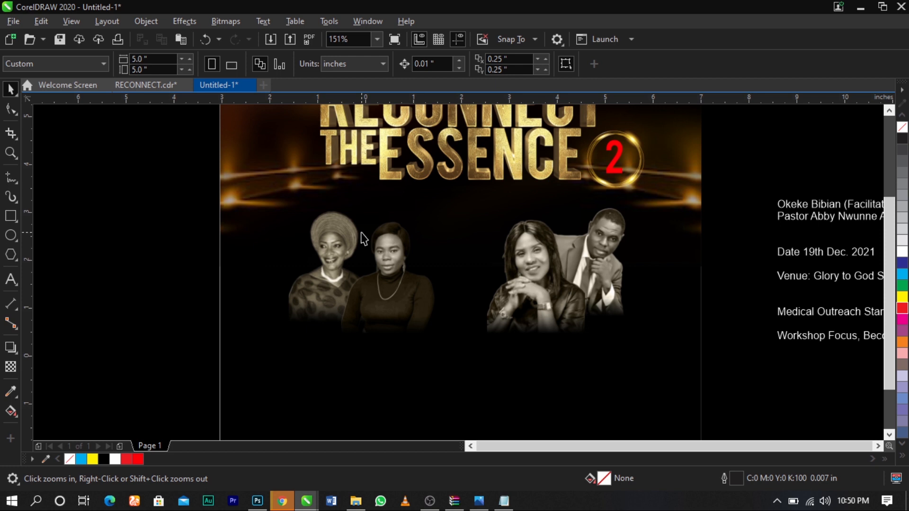
pyautogui.scroll(-2, 501, 298)
pyautogui.click(507, 303)
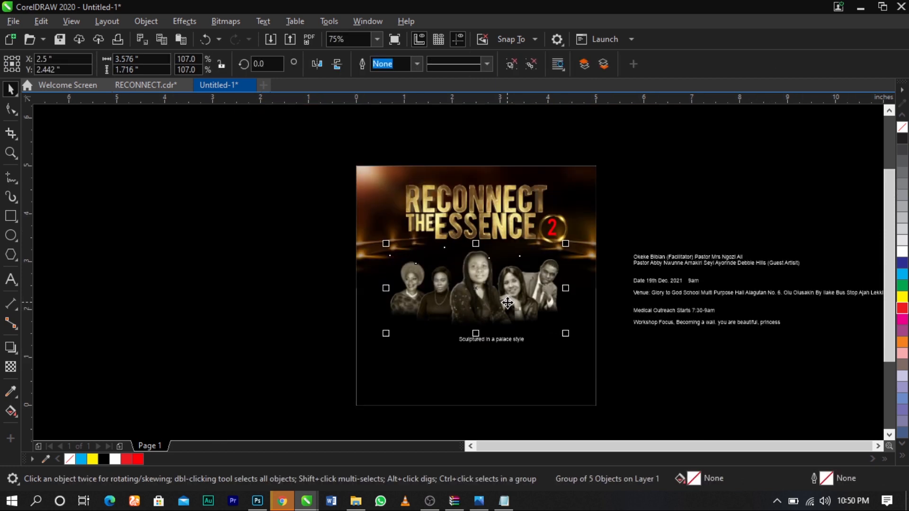
pyautogui.scroll(2, 507, 303)
pyautogui.moveTo(508, 303); pyautogui.dragTo(550, 289)
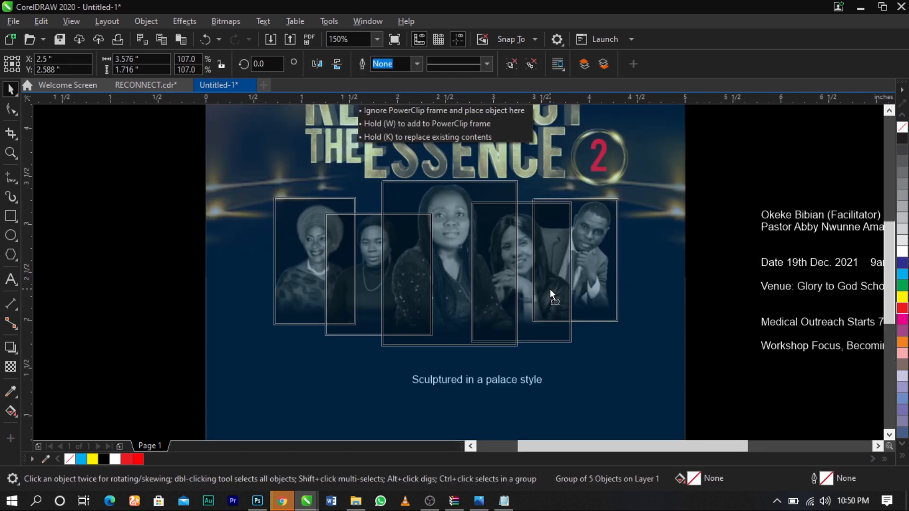
pyautogui.press('Escape')
# Step: Break the tagline below the photos into two lines, "Sculptured in a" and "palace style"
pyautogui.scroll(-1, 541, 285)
pyautogui.press('F2')
pyautogui.moveTo(304, 233); pyautogui.dragTo(679, 373)
pyautogui.doubleClick(538, 342)
pyautogui.click(508, 341)
pyautogui.press('Return')
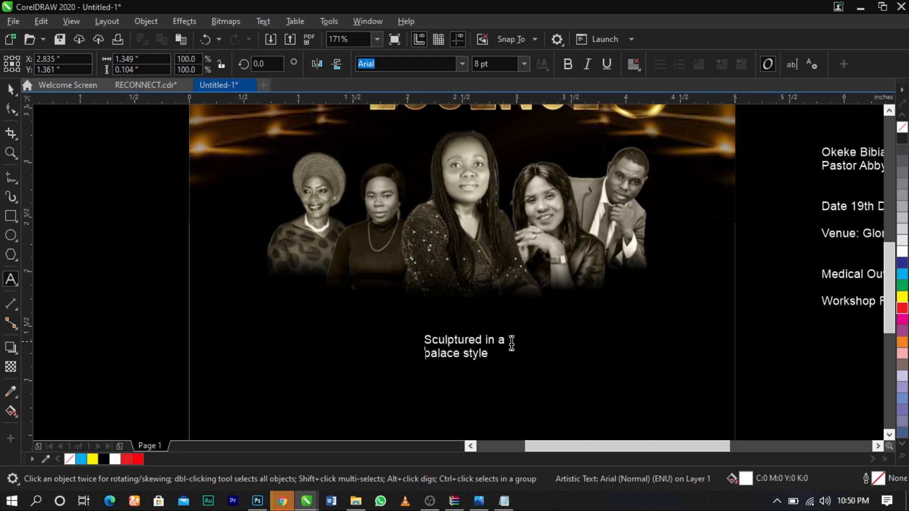
pyautogui.hotkey('ctrl', 'e')
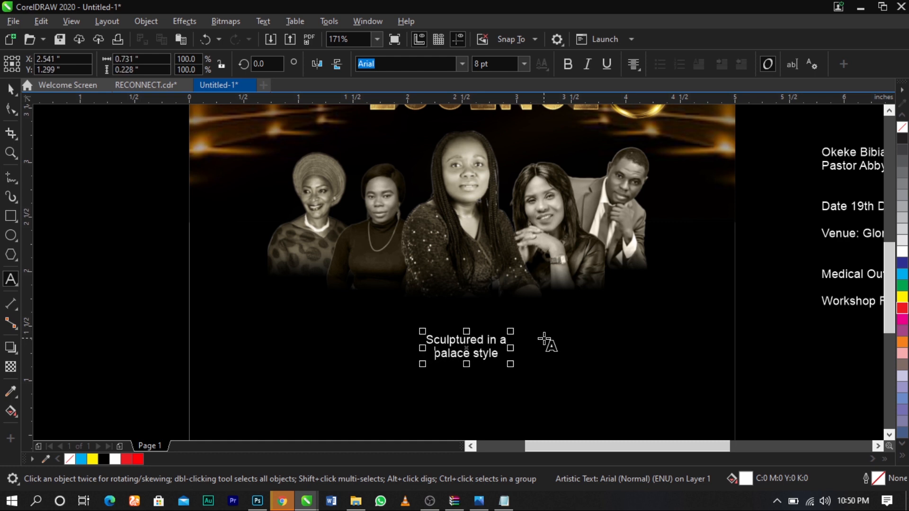
pyautogui.write('a')
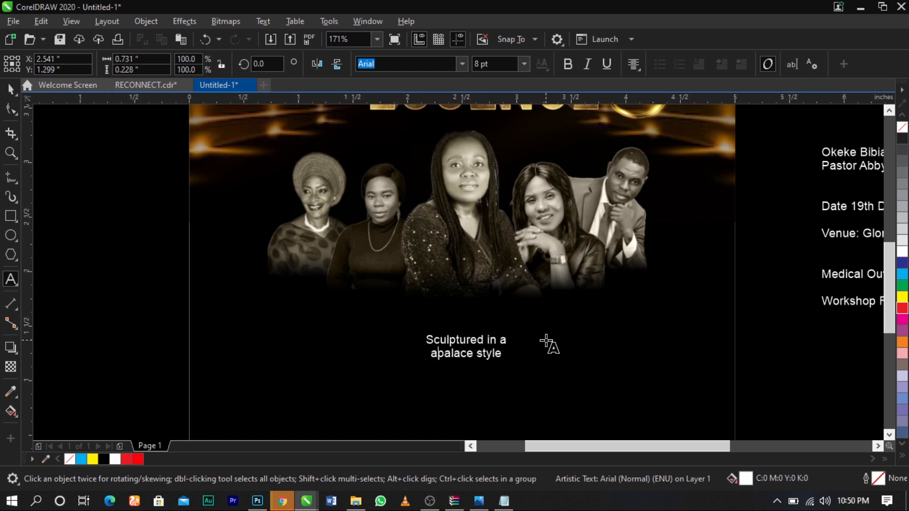
pyautogui.hotkey('ctrl', 'z')
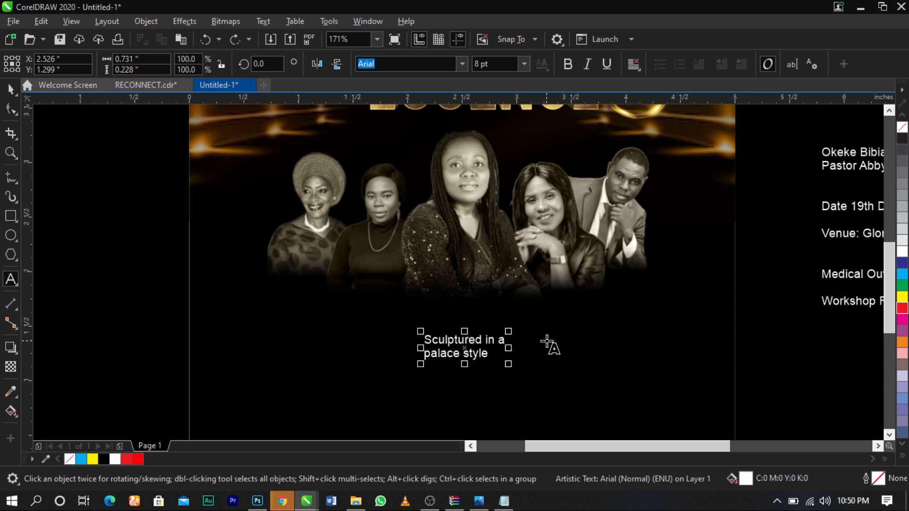
# Step: Select all the text of the two-line tagline for editing
pyautogui.hotkey('ctrl', 'a')
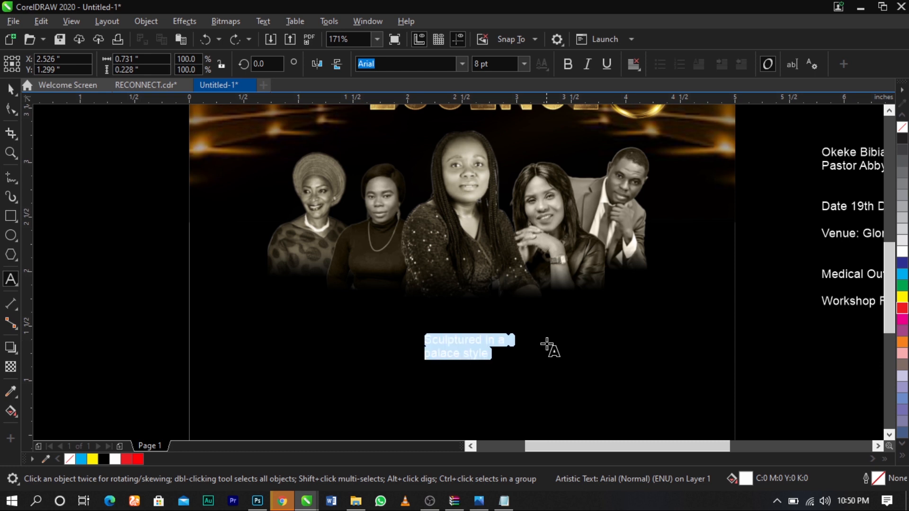
# Step: Centre-align the two-line text "Sculptured in a palace style" and change its case to UPPERCASE
pyautogui.hotkey('ctrl', 'e')
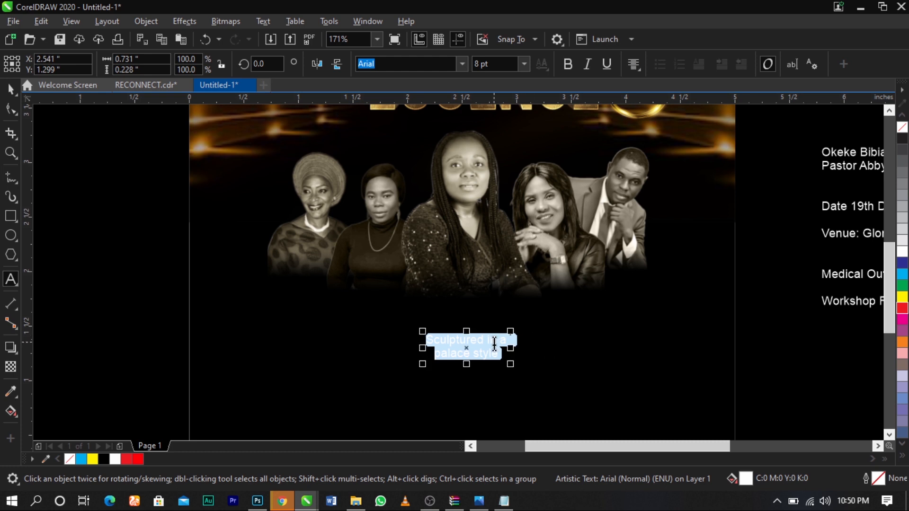
pyautogui.scroll(2, 494, 342)
pyautogui.hotkey('ctrl', 'space')
pyautogui.click(541, 340)
pyautogui.click(515, 347)
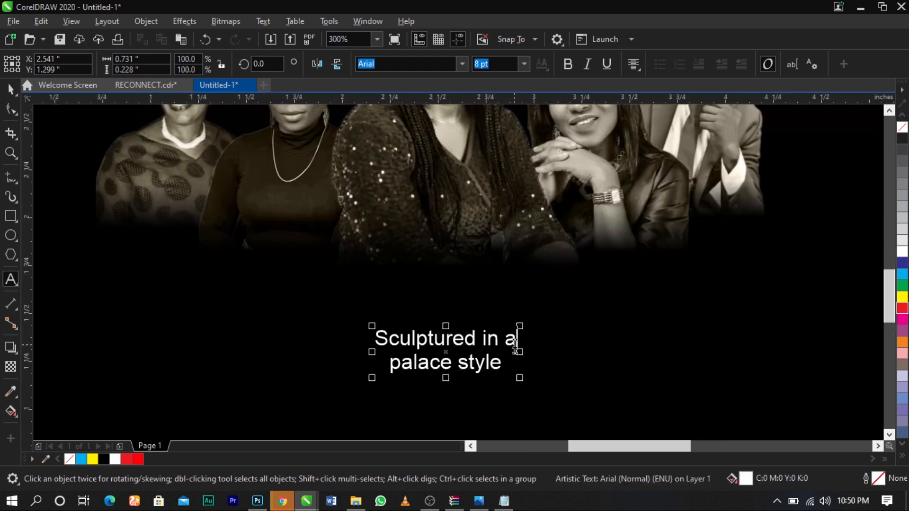
pyautogui.hotkey('ctrl', 'space')
pyautogui.hotkey('ctrl', 'space')
pyautogui.hotkey('ctrl', 'space')
pyautogui.hotkey('ctrl', 'space')
pyautogui.hotkey('ctrl', 'space')
pyautogui.hotkey('shift', 'F3')
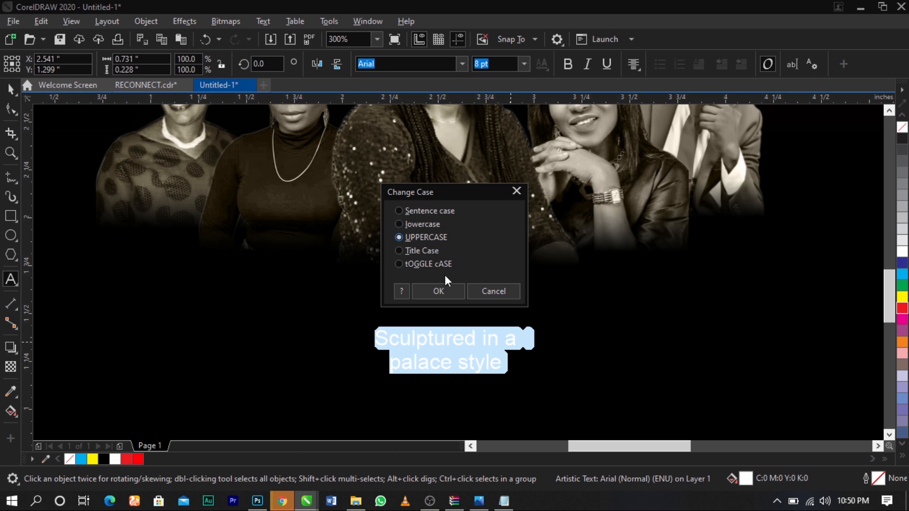
pyautogui.click(446, 290)
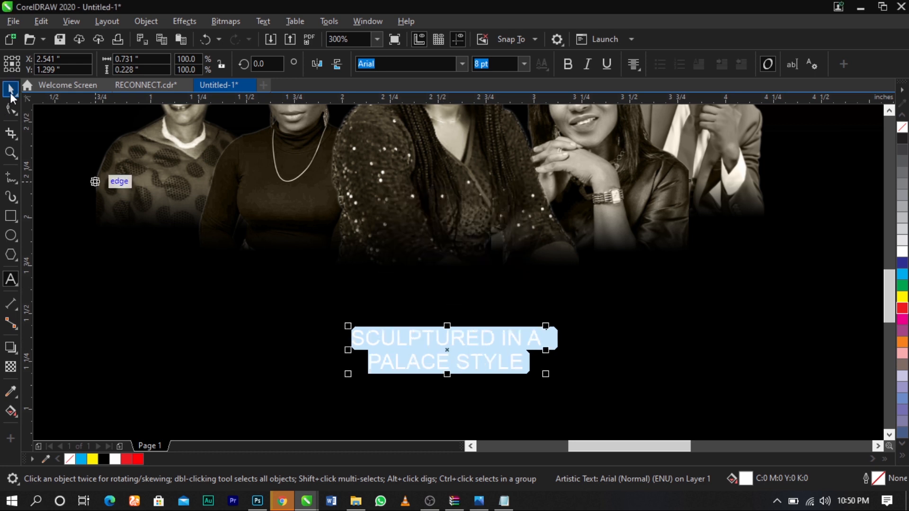
# Step: Set the font of the "SCULPTURED IN A PALACE STYLE" text to Trajan Pro
pyautogui.click(10, 88)
pyautogui.write('t')
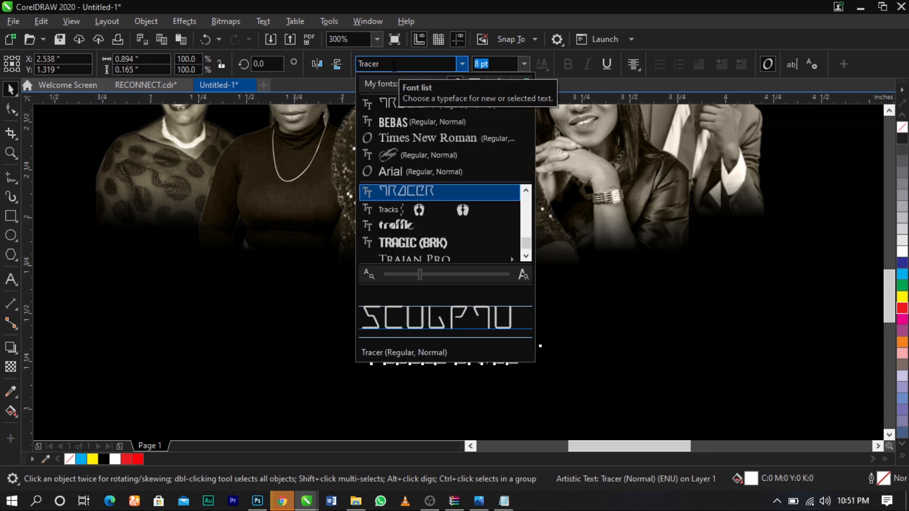
pyautogui.press('Down')
pyautogui.press('Down')
pyautogui.press('Down')
pyautogui.press('Down')
pyautogui.press('Down')
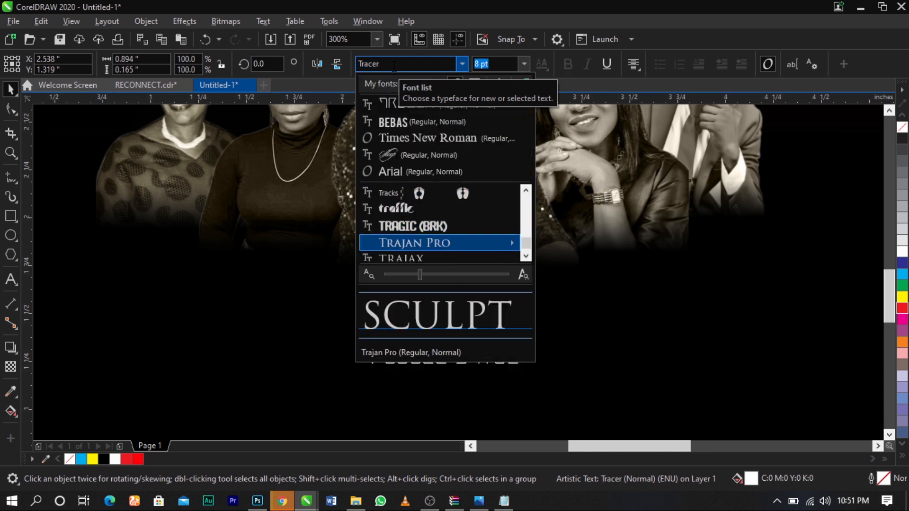
pyautogui.press('Up')
pyautogui.press('Return')
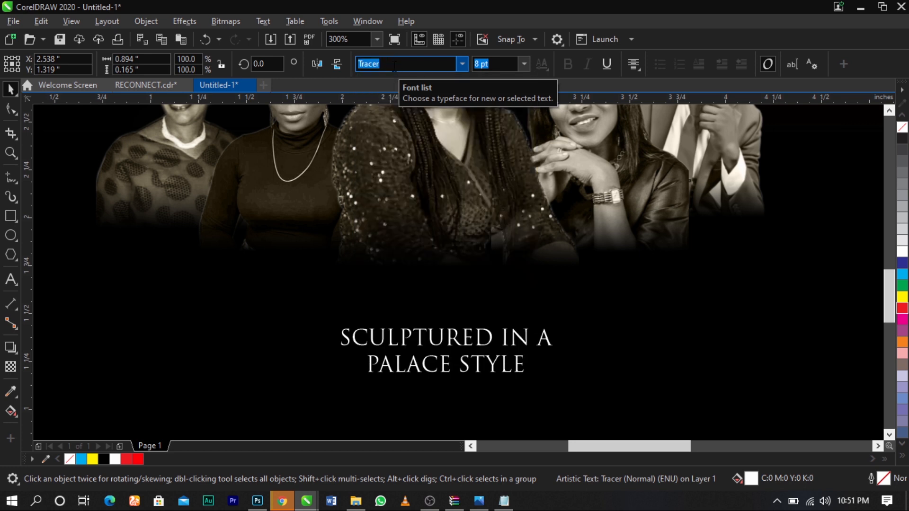
# Step: Enlarge the tagline text to about 2.68 inches wide and centre it horizontally on the page below the portraits
pyautogui.moveTo(558, 326); pyautogui.dragTo(753, 300)
pyautogui.scroll(-2, 603, 284)
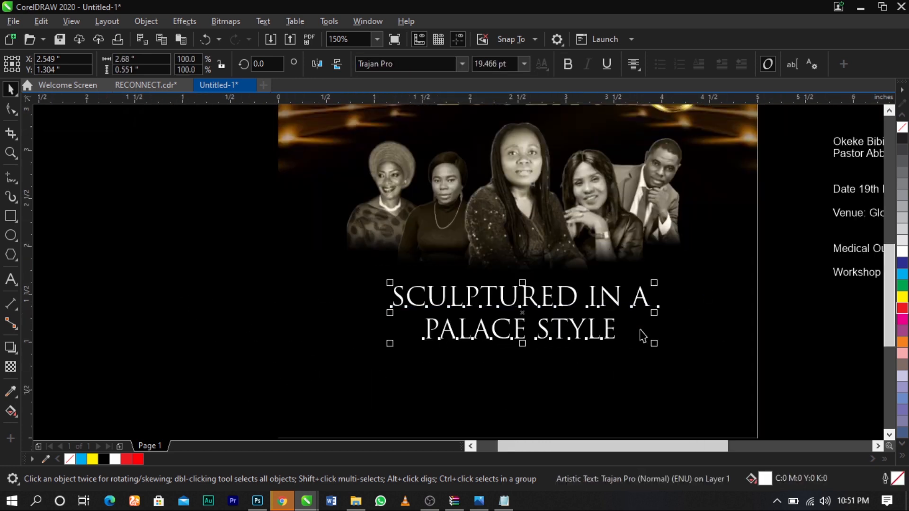
pyautogui.click(772, 363)
pyautogui.scroll(-2, 518, 286)
pyautogui.press('z')
pyautogui.moveTo(349, 152); pyautogui.dragTo(656, 357)
pyautogui.press('space')
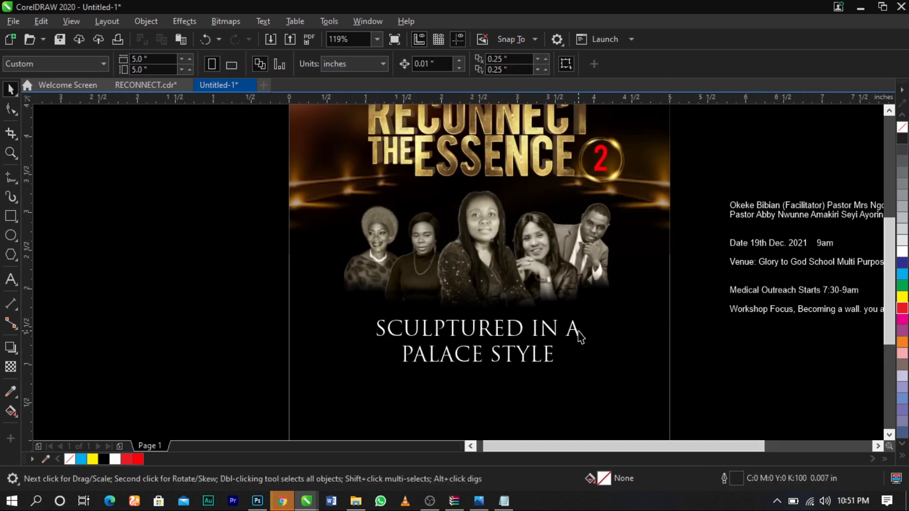
# Step: Tighten the tagline's line spacing and enlarge the text to about 20.6 pt around its centre
pyautogui.click(578, 334)
pyautogui.scroll(3, 496, 379)
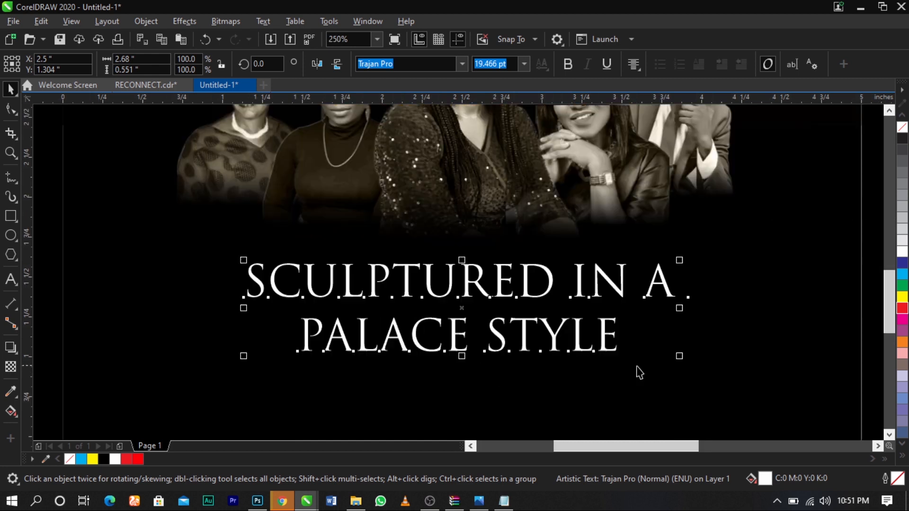
pyautogui.moveTo(677, 361); pyautogui.dragTo(684, 363)
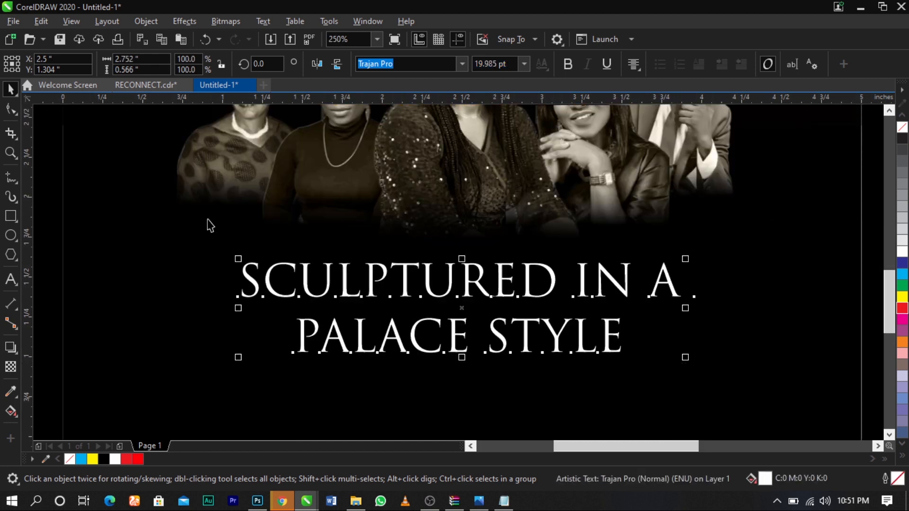
pyautogui.click(12, 113)
pyautogui.moveTo(237, 358); pyautogui.dragTo(257, 343)
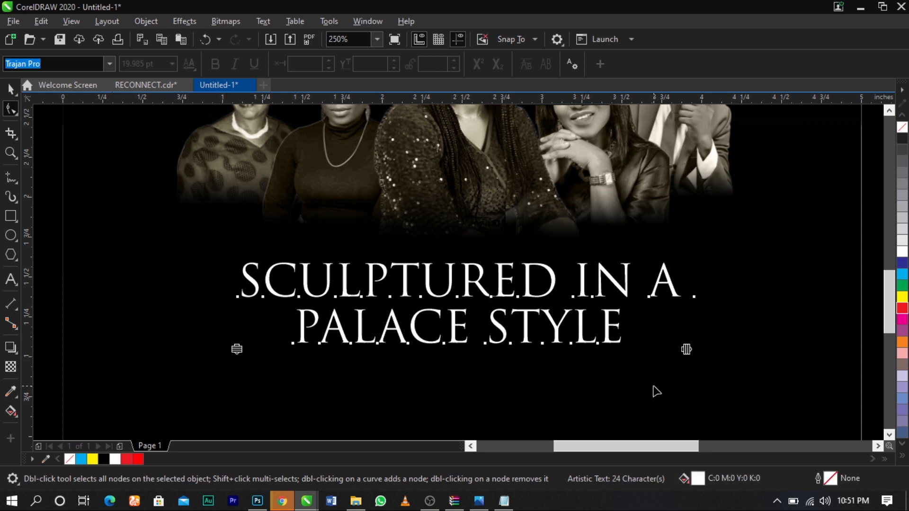
pyautogui.press('space')
pyautogui.moveTo(689, 350); pyautogui.dragTo(696, 356)
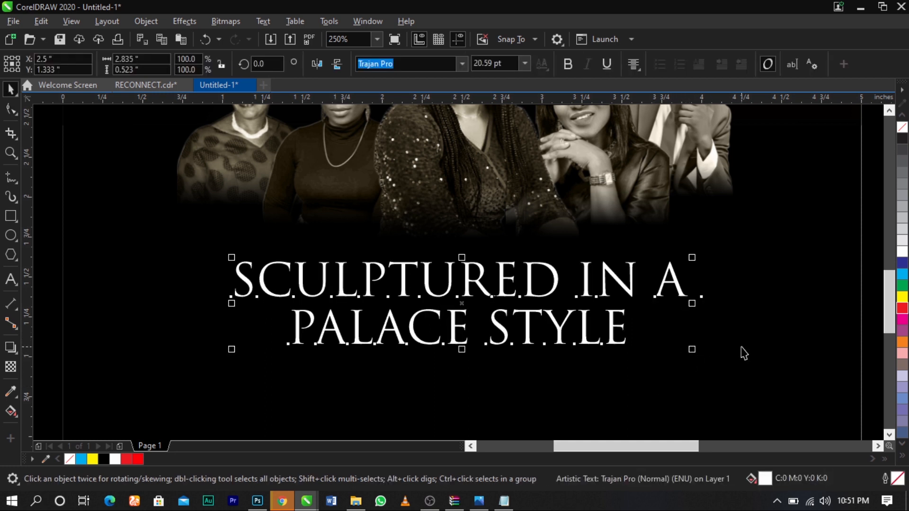
# Step: Move the tagline slightly upward, closer to the portraits, to a Y position of about 1.37 inches
pyautogui.scroll(-2, 498, 280)
pyautogui.press('z')
pyautogui.moveTo(210, 171); pyautogui.dragTo(746, 390)
pyautogui.moveTo(583, 232)
pyautogui.mouseDown()
pyautogui.moveTo(582, 203)
pyautogui.moveTo(583, 224)
pyautogui.mouseUp()
pyautogui.click(596, 279)
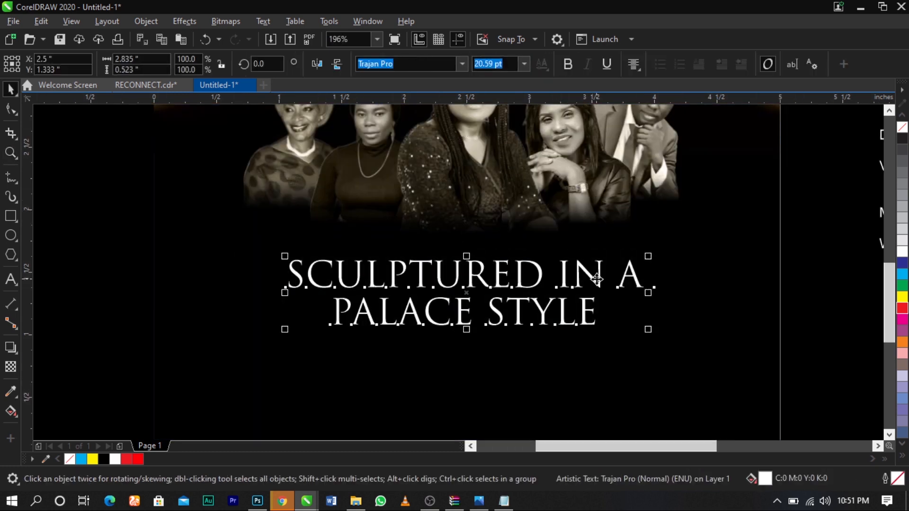
pyautogui.moveTo(597, 280); pyautogui.dragTo(598, 275)
pyautogui.press('Escape')
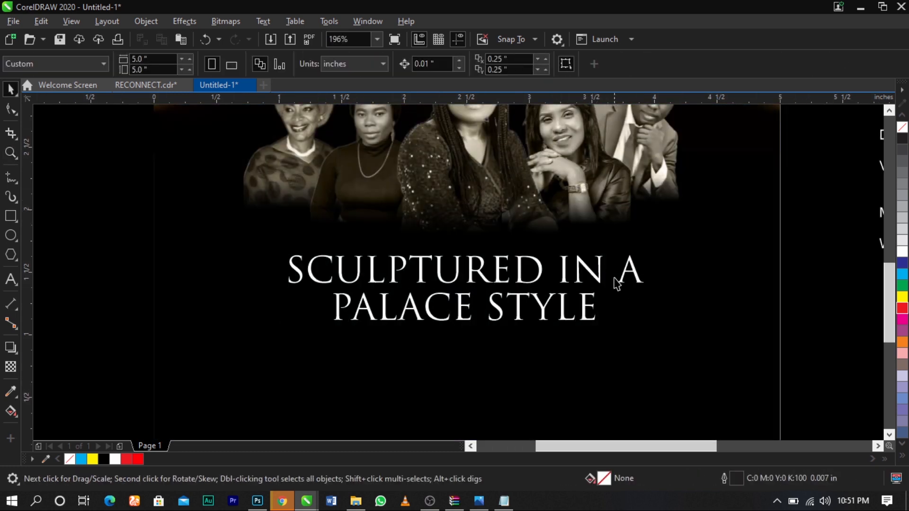
# Step: Fill the tagline with pale yellow (C0 M0 Y40 K0) and enlarge it slightly to about 20.9 pt
pyautogui.click(638, 283)
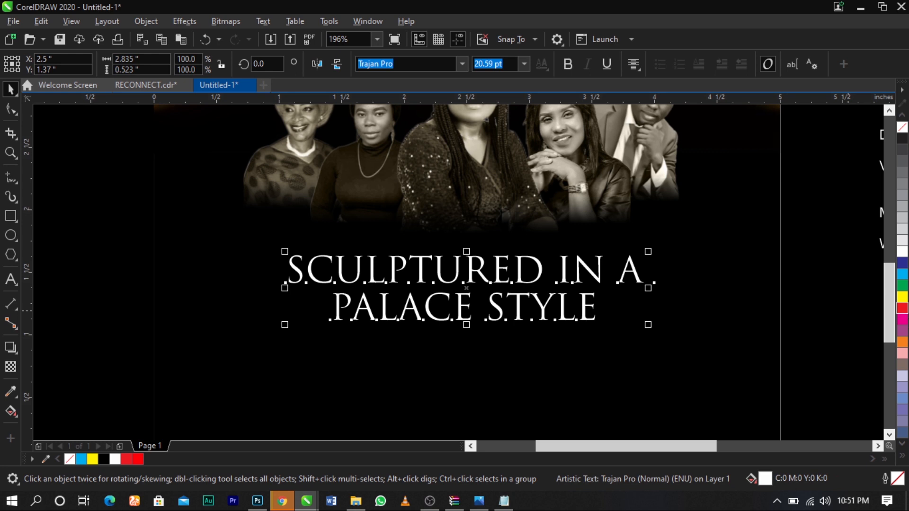
pyautogui.click(903, 457)
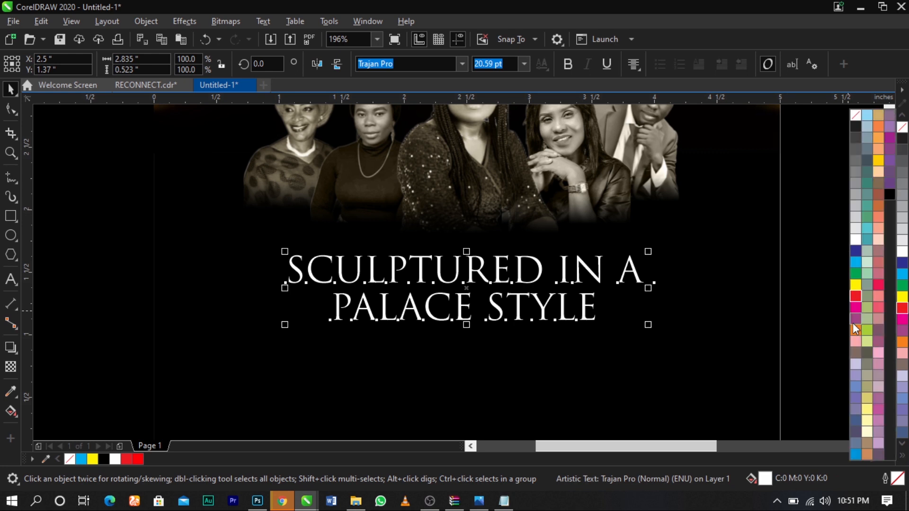
pyautogui.click(863, 420)
pyautogui.moveTo(650, 328); pyautogui.dragTo(652, 325)
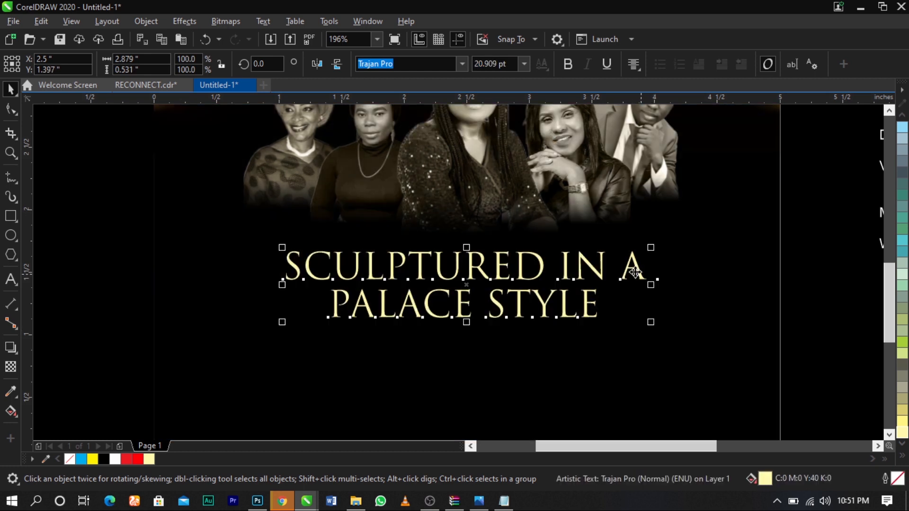
# Step: Make the "SCULPTURED IN A PALACE STYLE" tagline bold
pyautogui.scroll(-3, 634, 271)
pyautogui.click(570, 70)
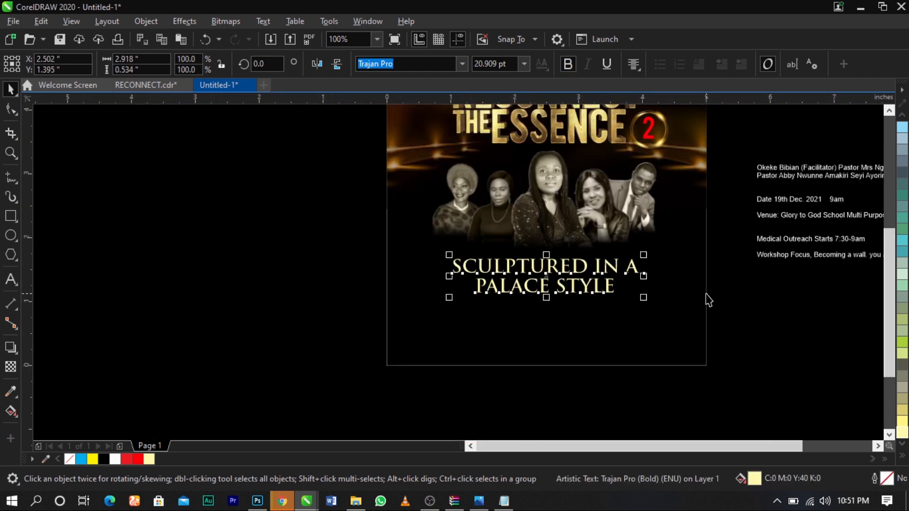
pyautogui.click(767, 320)
pyautogui.press('z')
pyautogui.moveTo(356, 386); pyautogui.dragTo(887, 116)
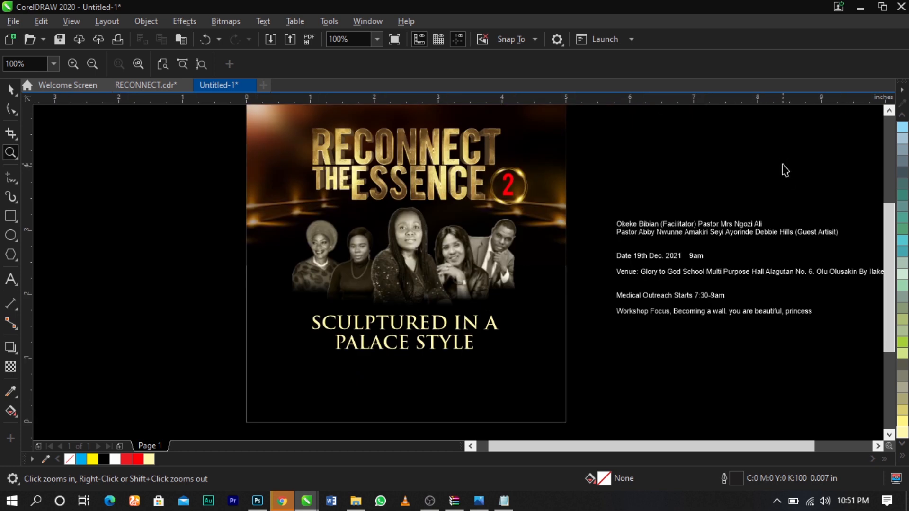
pyautogui.press('space')
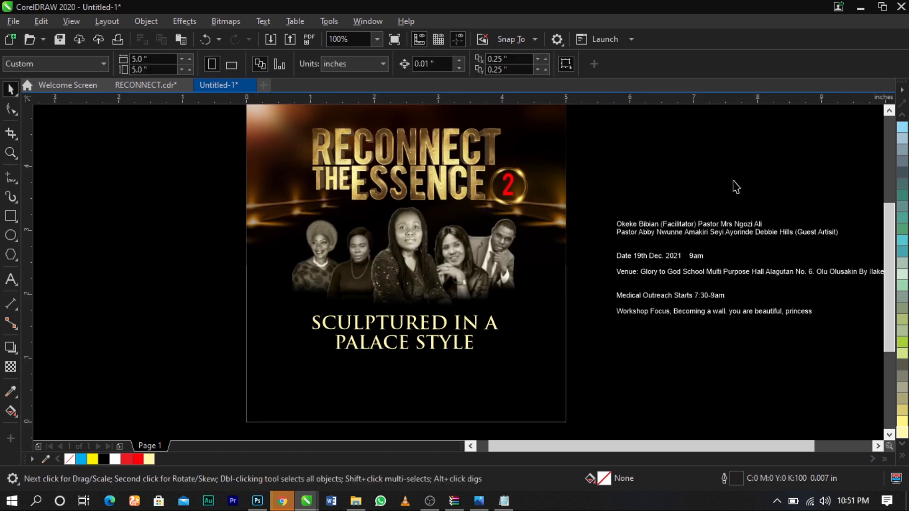
# Step: Move the two lines of speaker names out of the event details text into a separate text object below the tagline
pyautogui.doubleClick(649, 231)
pyautogui.moveTo(619, 228); pyautogui.dragTo(805, 246)
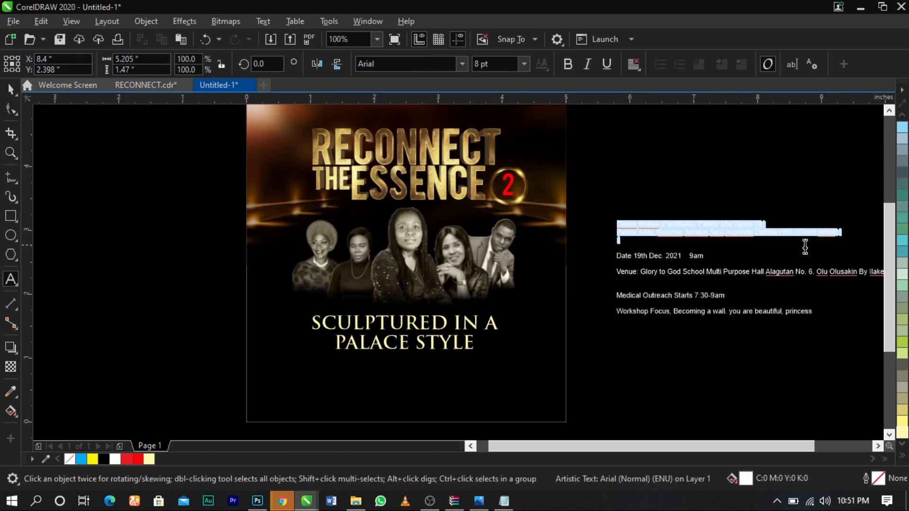
pyautogui.press('BackSpace')
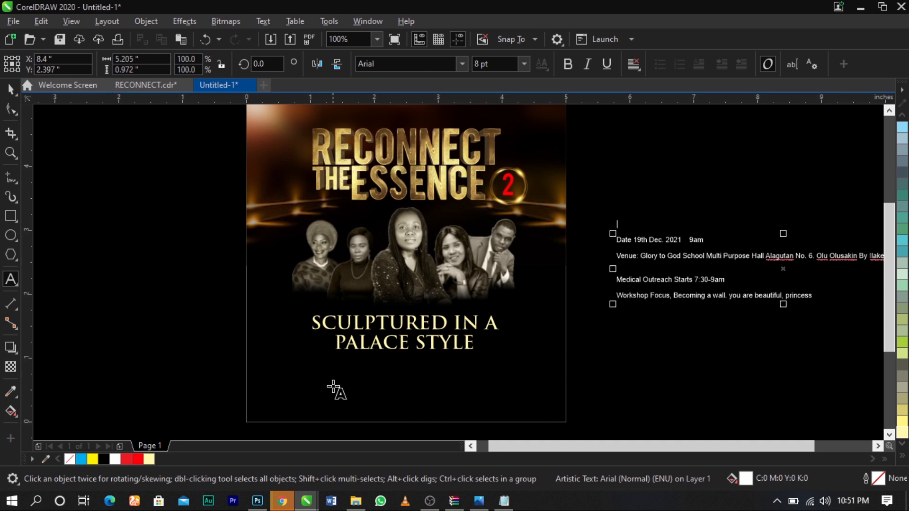
pyautogui.click(333, 386)
pyautogui.hotkey('ctrl', 'v')
pyautogui.press('F2')
pyautogui.moveTo(206, 289); pyautogui.dragTo(662, 399)
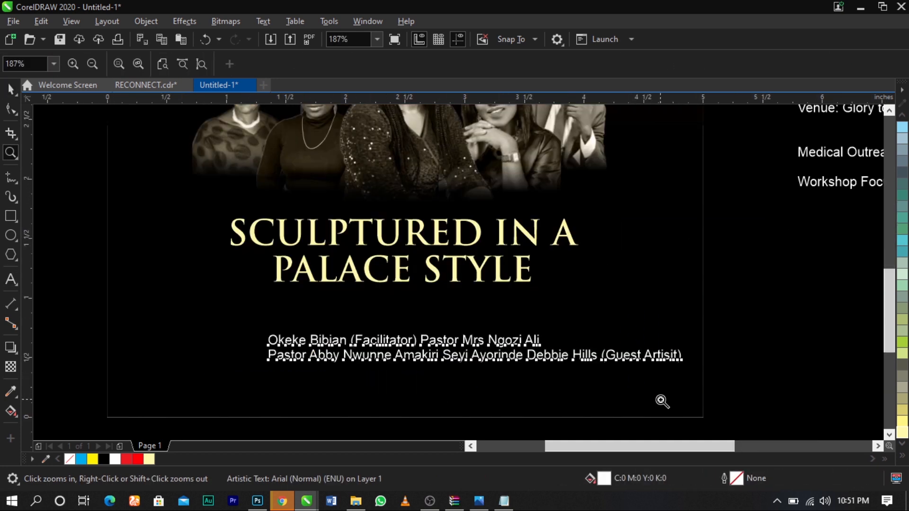
# Step: Position the speaker names closer beneath the tagline and centre-align their two lines
pyautogui.press('space')
pyautogui.moveTo(550, 356); pyautogui.dragTo(500, 325)
pyautogui.doubleClick(501, 325)
pyautogui.hotkey('ctrl', 'e')
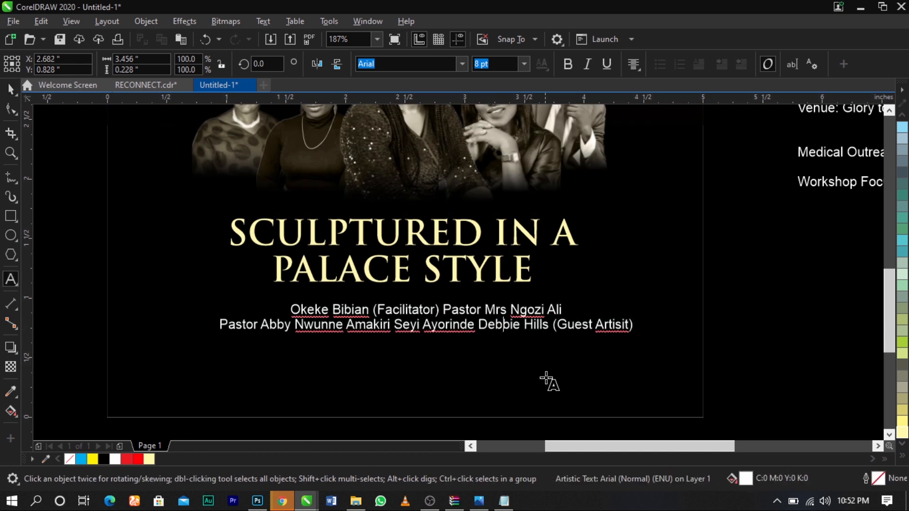
# Step: Scale the tagline and speaker names down slightly, the names to about 7.7 pt, and centre both horizontally on the page
pyautogui.hotkey('ctrl', 'space')
pyautogui.keyDown('shift'); pyautogui.click(560, 377); pyautogui.keyUp('shift')
pyautogui.press('c')
pyautogui.press('Escape')
pyautogui.click(567, 325)
pyautogui.moveTo(567, 325); pyautogui.dragTo(608, 330)
pyautogui.keyDown('shift'); pyautogui.click(530, 282); pyautogui.keyUp('shift')
pyautogui.keyDown('shift'); pyautogui.click(634, 356); pyautogui.keyUp('shift')
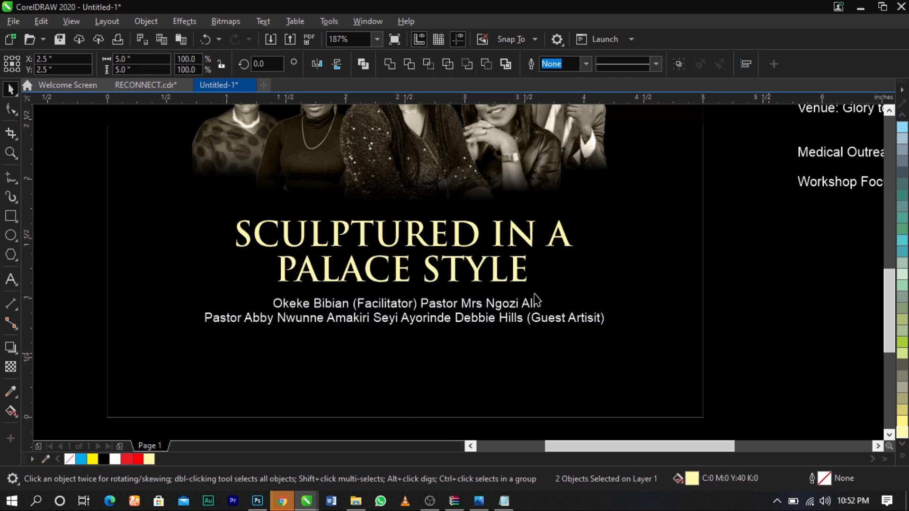
pyautogui.press('c')
pyautogui.press('Escape')
# Step: Colour the word "(Facilitator)" red in the first line of the speaker names
pyautogui.press('z')
pyautogui.moveTo(138, 196); pyautogui.dragTo(692, 391)
pyautogui.press('space')
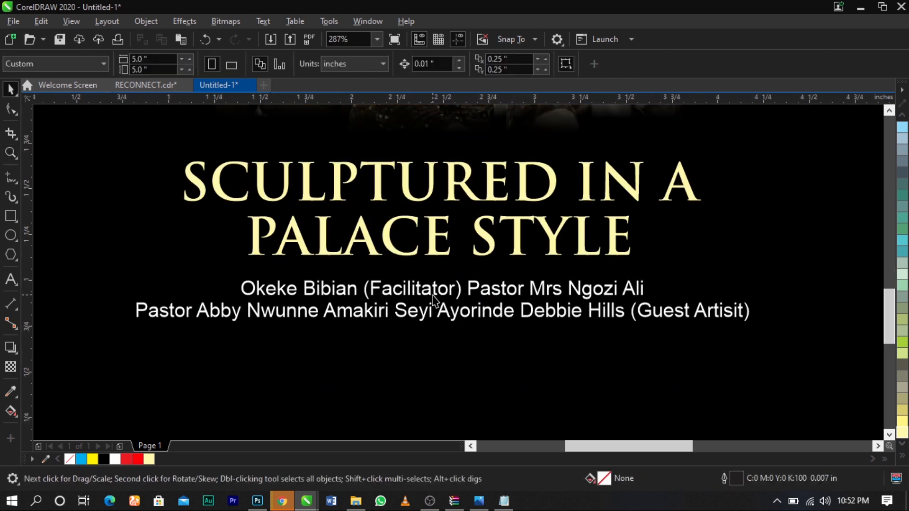
pyautogui.doubleClick(433, 298)
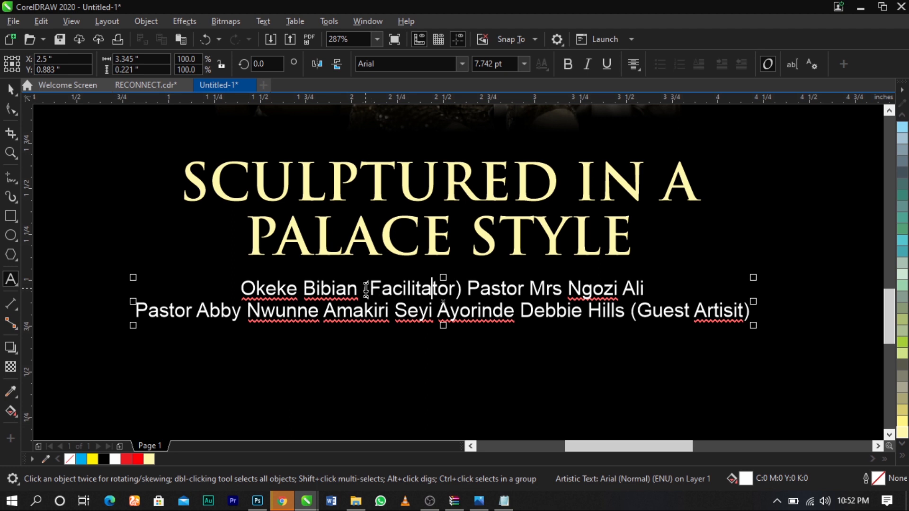
pyautogui.doubleClick(452, 290)
pyautogui.click(137, 458)
pyautogui.click(436, 311)
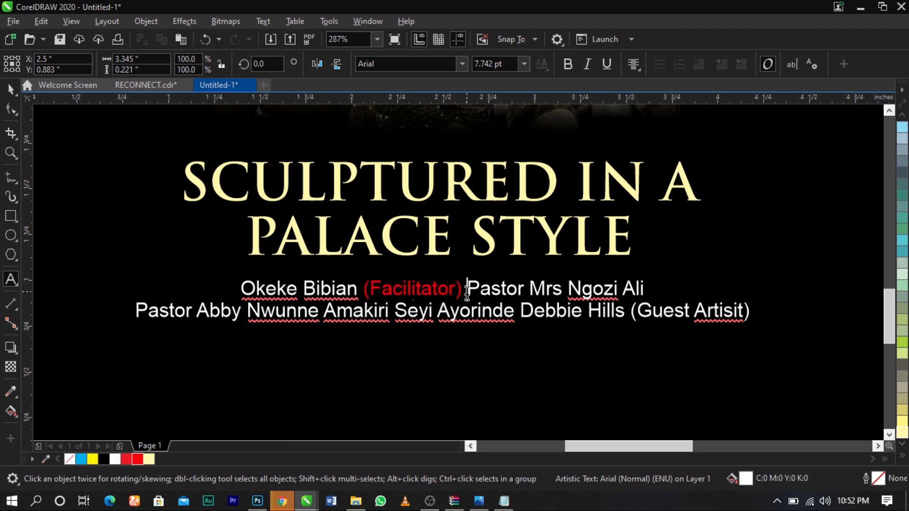
# Step: Insert vertical bar separators "|" between the individual speakers in both lines, adjusting the spaces around the names
pyautogui.click(466, 290)
pyautogui.write('|')
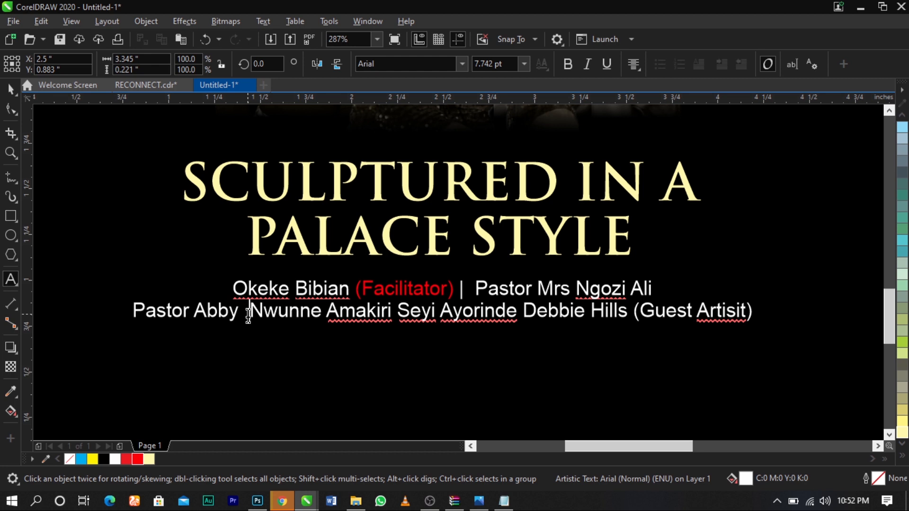
pyautogui.click(331, 315)
pyautogui.write('|')
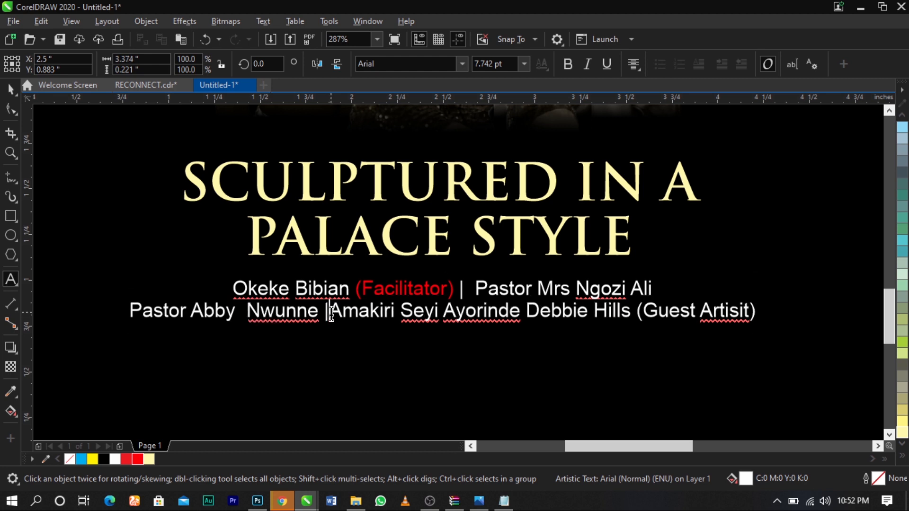
pyautogui.press('BackSpace')
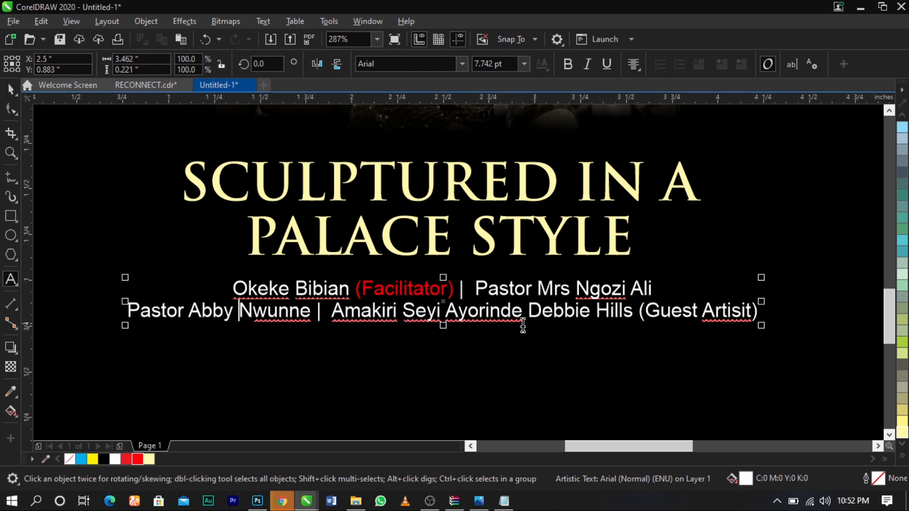
pyautogui.write('|')
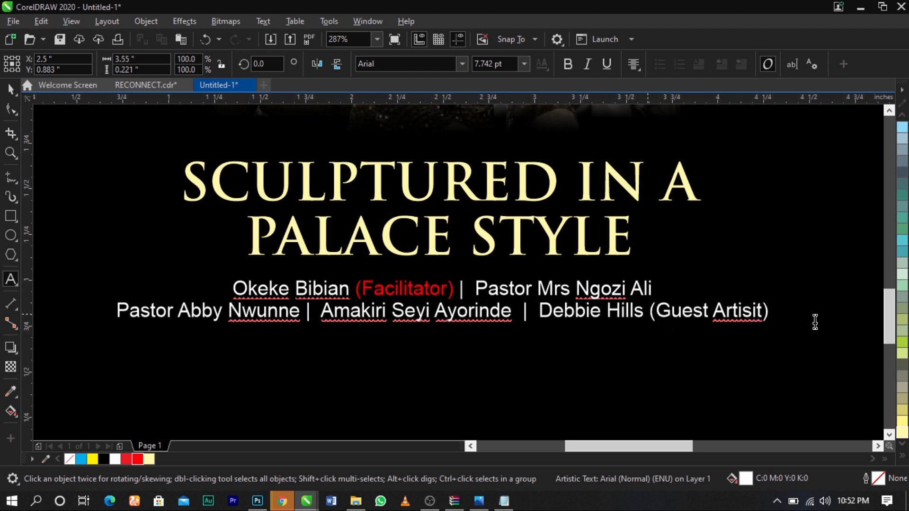
# Step: Colour "(Guest Artisit)" red (#FF0009) and correct its spelling to "(Guest Artist)"
pyautogui.moveTo(815, 322); pyautogui.dragTo(650, 310)
pyautogui.click(137, 459)
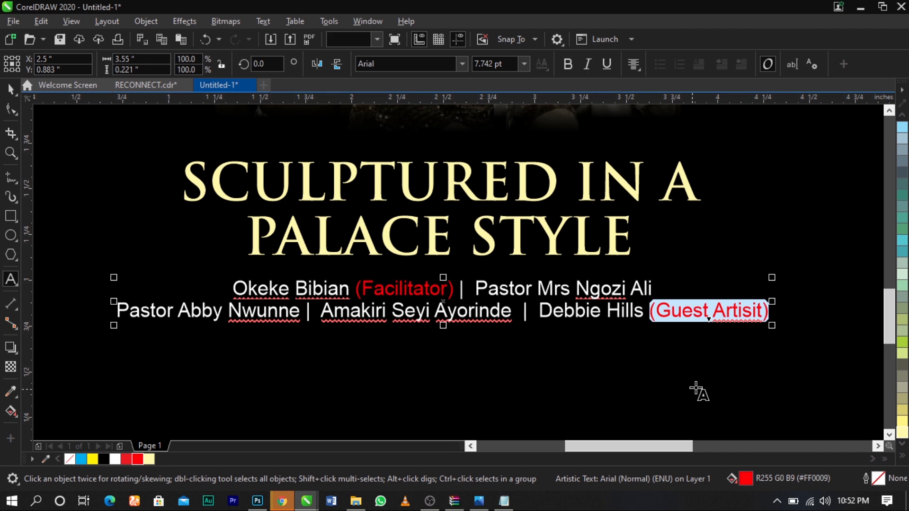
pyautogui.click(756, 313)
pyautogui.press('BackSpace')
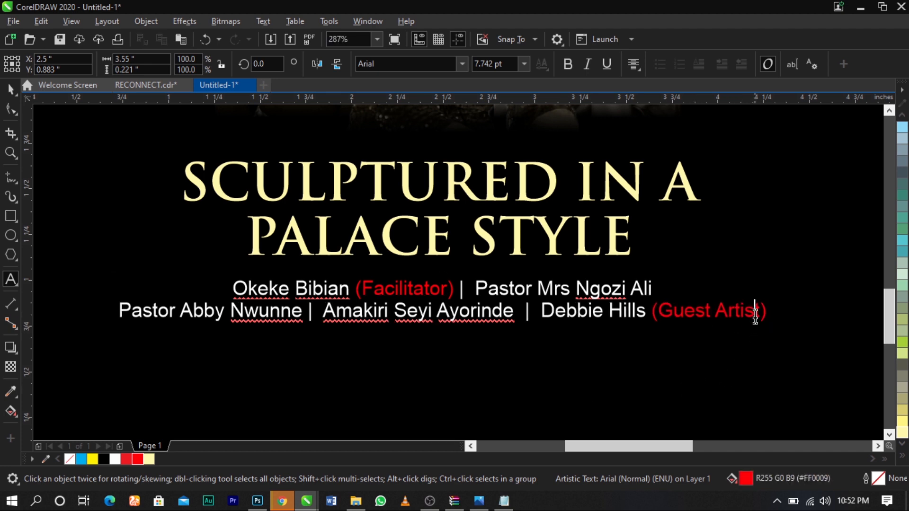
# Step: Scale the two lines of speaker names up slightly, to about 7.96 pt
pyautogui.hotkey('ctrl', 'space')
pyautogui.moveTo(771, 326); pyautogui.dragTo(779, 330)
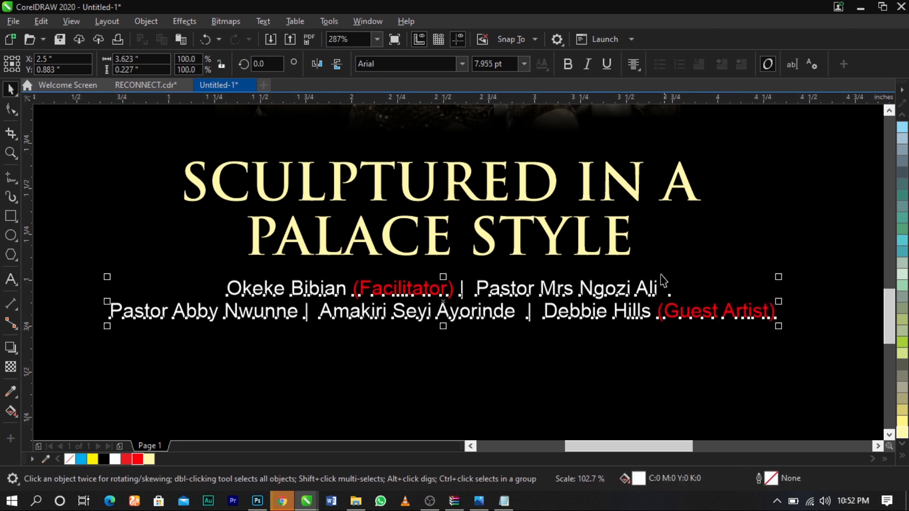
pyautogui.keyDown('shift'); pyautogui.click(616, 252); pyautogui.keyUp('shift')
pyautogui.scroll(-2, 529, 266)
pyautogui.moveTo(718, 358); pyautogui.dragTo(365, 211)
pyautogui.click(690, 321)
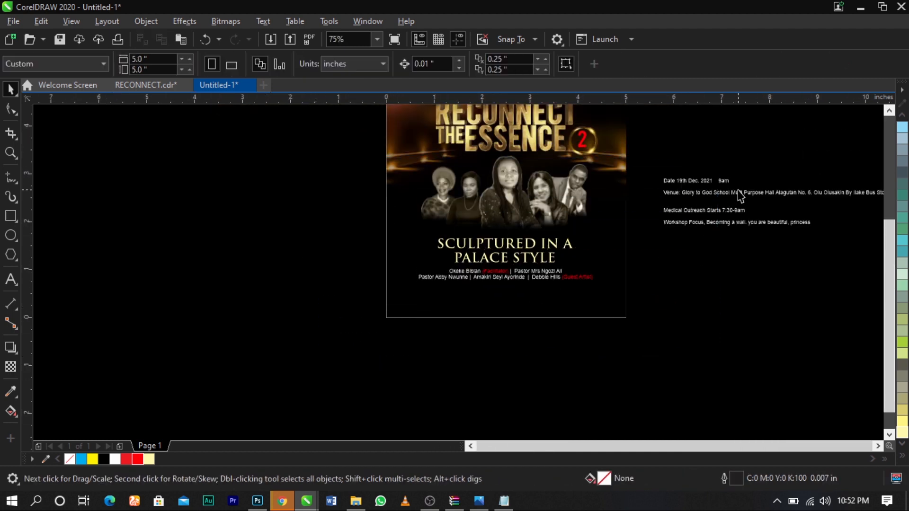
# Step: Move the "Date 19th Dec. 2021 9am" text from beside the page to the right of the tagline
pyautogui.click(728, 185)
pyautogui.scroll(2, 728, 185)
pyautogui.moveTo(731, 180); pyautogui.dragTo(463, 313)
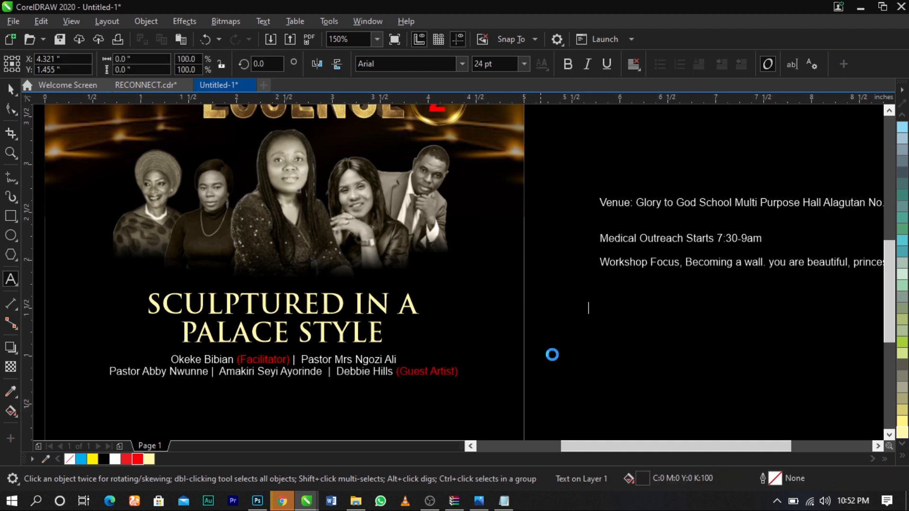
pyautogui.click(591, 323)
# Step: Scale the tagline and speaker names down together to about 3.37 inches wide, the tagline to about 18.8 pt
pyautogui.scroll(-2, 592, 323)
pyautogui.press('F2')
pyautogui.moveTo(212, 220); pyautogui.dragTo(620, 381)
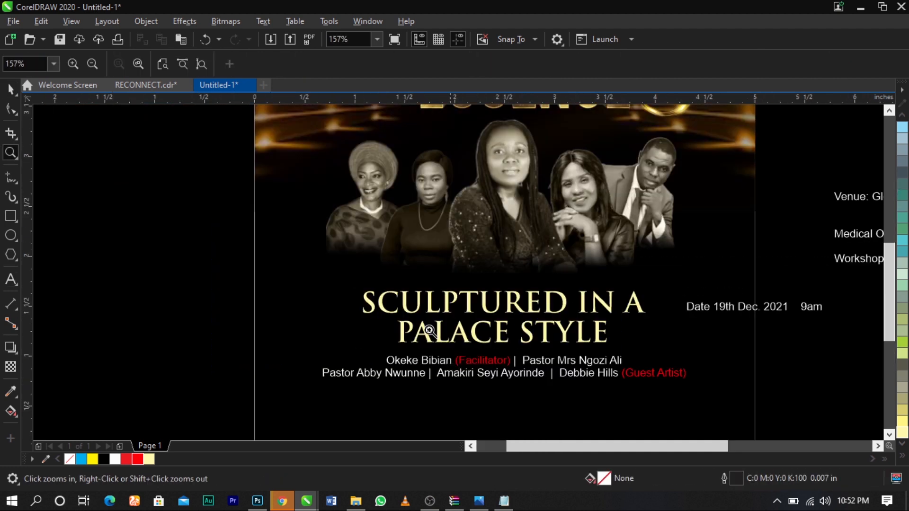
pyautogui.moveTo(228, 254); pyautogui.dragTo(652, 376)
pyautogui.scroll(2, 681, 384)
pyautogui.scroll(-1, 590, 330)
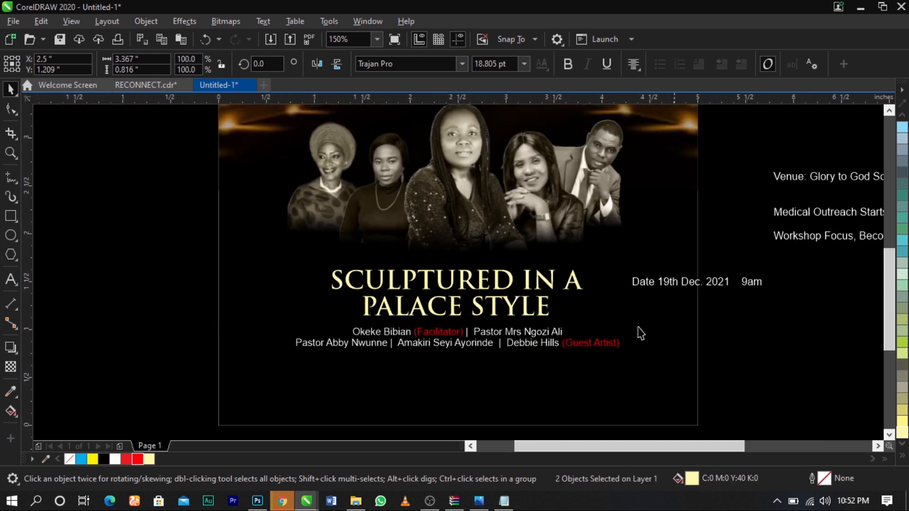
pyautogui.click(703, 345)
# Step: Nudge the "Reconnect the Essence 2" title and the portrait group slightly upward
pyautogui.scroll(-1, 558, 296)
pyautogui.moveTo(409, 227); pyautogui.dragTo(597, 161)
pyautogui.scroll(1, 606, 128)
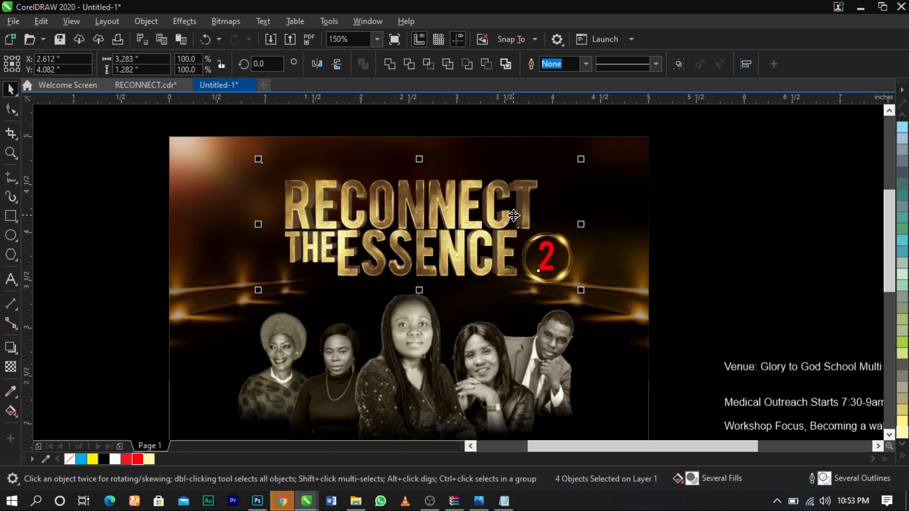
pyautogui.scroll(-1, 504, 346)
pyautogui.click(504, 345)
pyautogui.scroll(1, 500, 285)
pyautogui.click(500, 285)
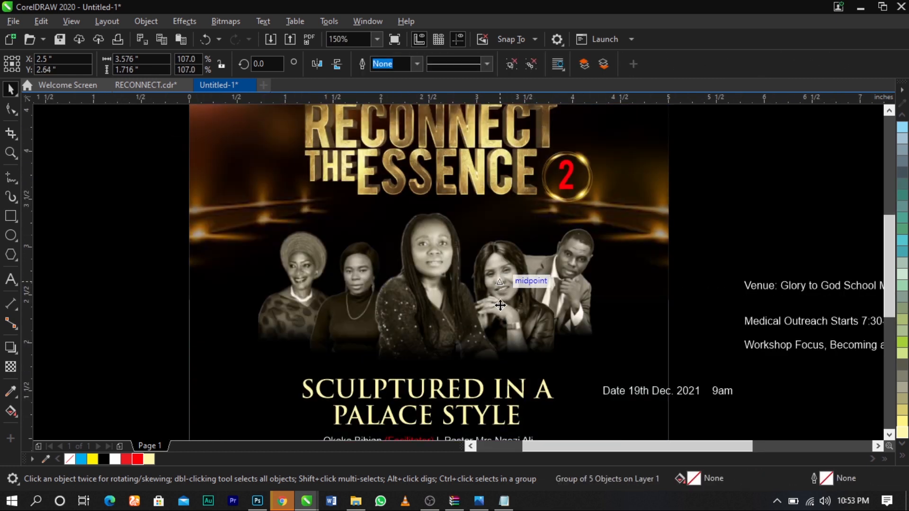
# Step: Move the tagline and speaker names up together, closer to the portraits
pyautogui.scroll(-1, 476, 335)
pyautogui.moveTo(274, 335); pyautogui.dragTo(537, 407)
pyautogui.scroll(1, 497, 377)
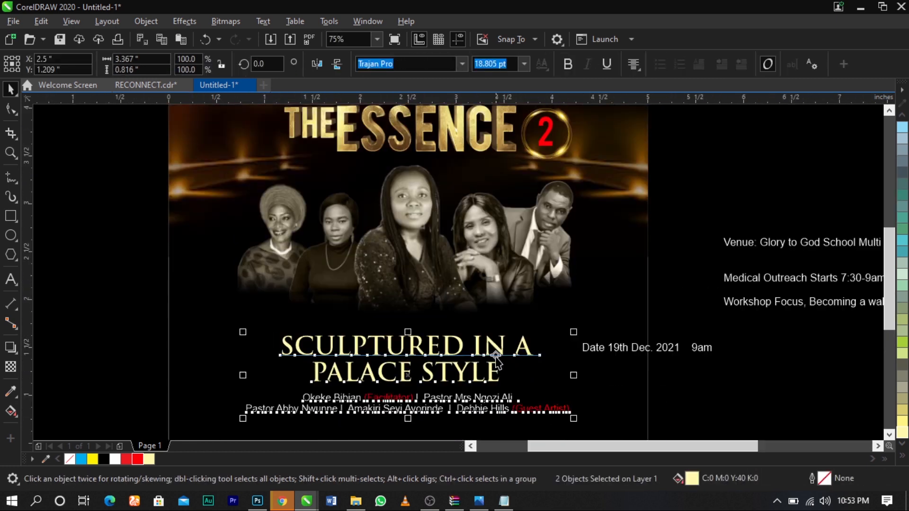
pyautogui.moveTo(498, 351); pyautogui.dragTo(498, 339)
pyautogui.click(687, 325)
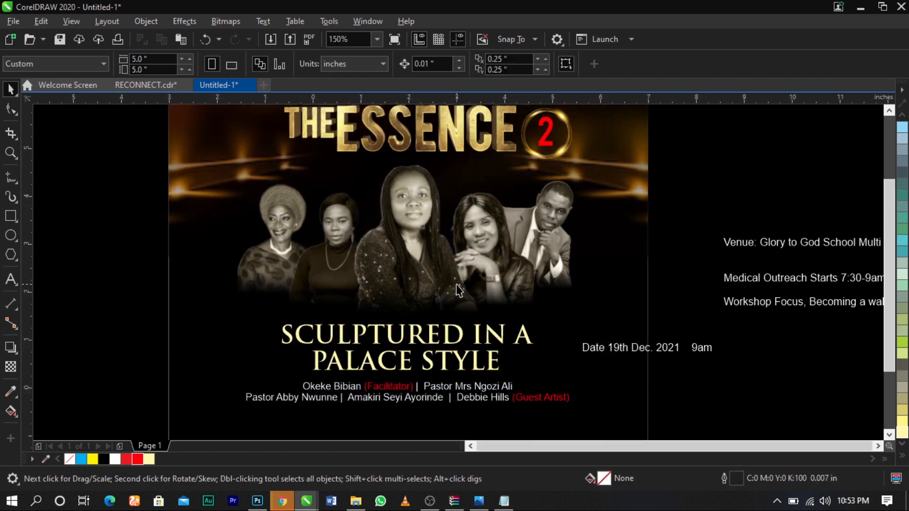
# Step: Remove the word "Date" from the date and time text, leaving "19th Dec. 2021" and "9am"
pyautogui.scroll(-1, 458, 287)
pyautogui.press('z')
pyautogui.moveTo(204, 220); pyautogui.dragTo(729, 394)
pyautogui.press('space')
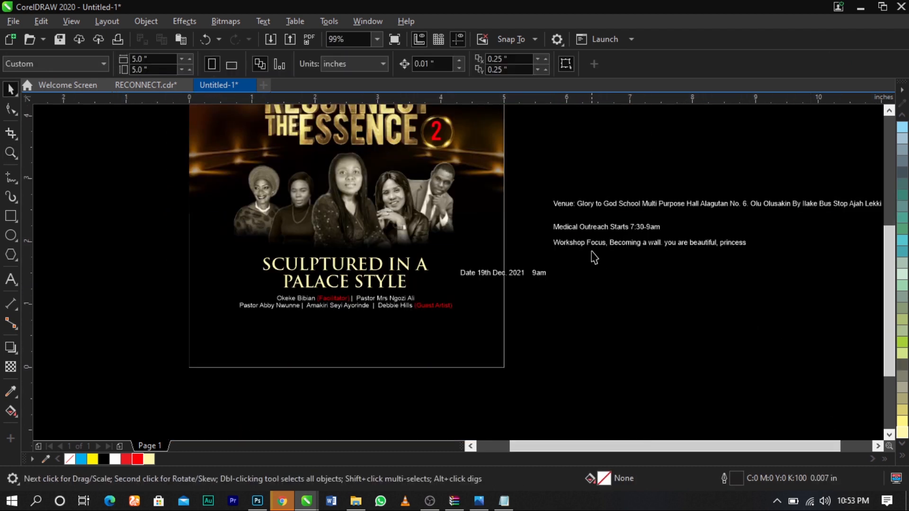
pyautogui.click(521, 274)
pyautogui.scroll(1, 519, 274)
pyautogui.doubleClick(519, 273)
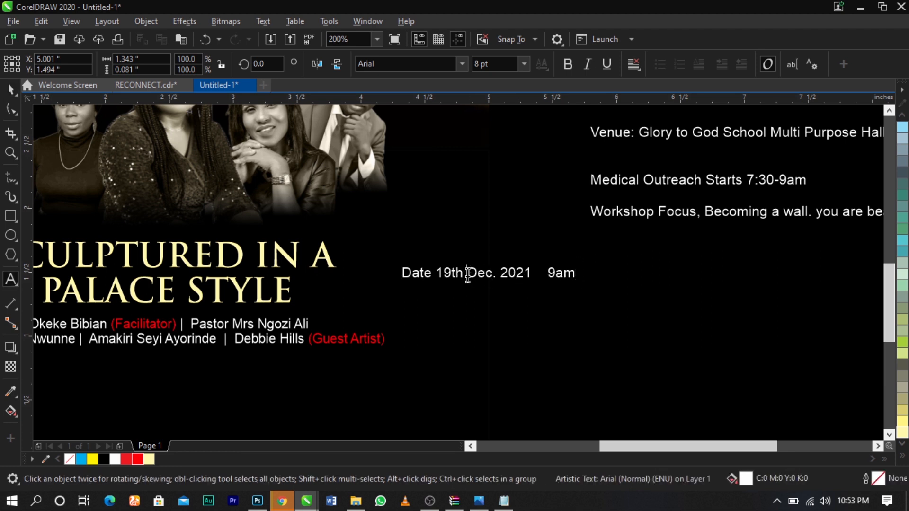
pyautogui.moveTo(439, 274); pyautogui.dragTo(375, 274)
pyautogui.press('BackSpace')
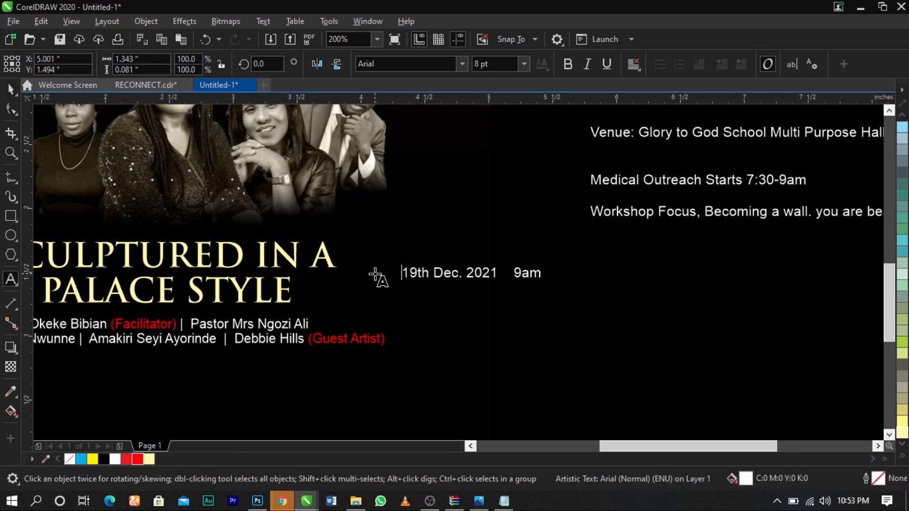
# Step: Split "9am" into its own text object and move "19th Dec. 2021" to the left of the tagline
pyautogui.scroll(1, 415, 281)
pyautogui.click(612, 266)
pyautogui.press('Return')
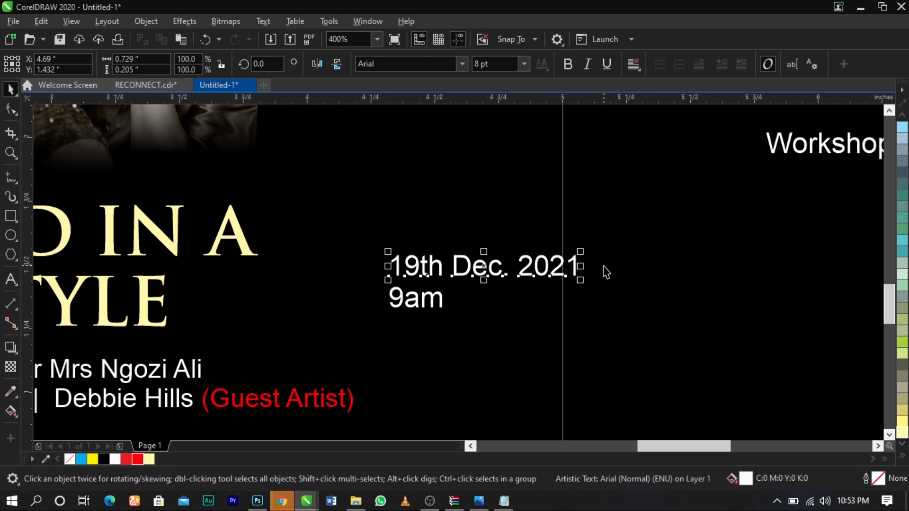
pyautogui.scroll(-1, 606, 272)
pyautogui.moveTo(573, 270); pyautogui.dragTo(311, 279)
pyautogui.scroll(-1, 574, 271)
pyautogui.scroll(1, 549, 289)
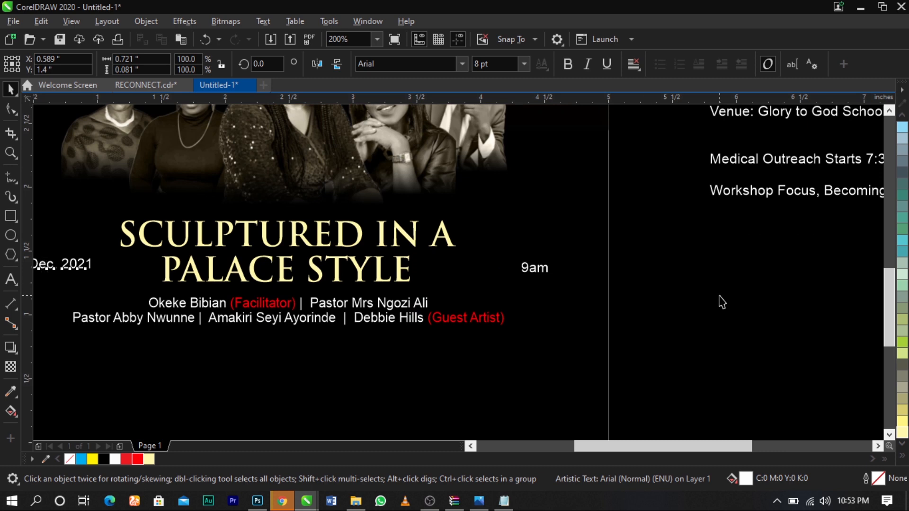
# Step: Scale the tagline and speaker names down slightly together, keeping them centred on the page
pyautogui.press('Escape')
pyautogui.scroll(-1, 641, 259)
pyautogui.press('z')
pyautogui.moveTo(260, 209); pyautogui.dragTo(632, 322)
pyautogui.press('space')
pyautogui.moveTo(207, 350); pyautogui.dragTo(749, 213)
pyautogui.click(765, 219)
# Step: Split "2021" off the date as a separate text object and move "19th Dec." up and away from it
pyautogui.click(111, 203)
pyautogui.press('z')
pyautogui.moveTo(98, 169); pyautogui.dragTo(432, 350)
pyautogui.press('space')
pyautogui.doubleClick(413, 283)
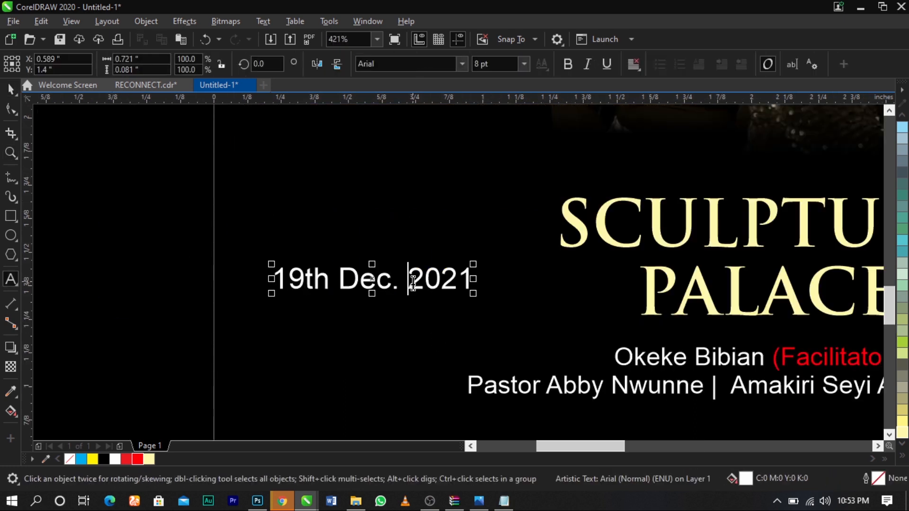
pyautogui.press('Return')
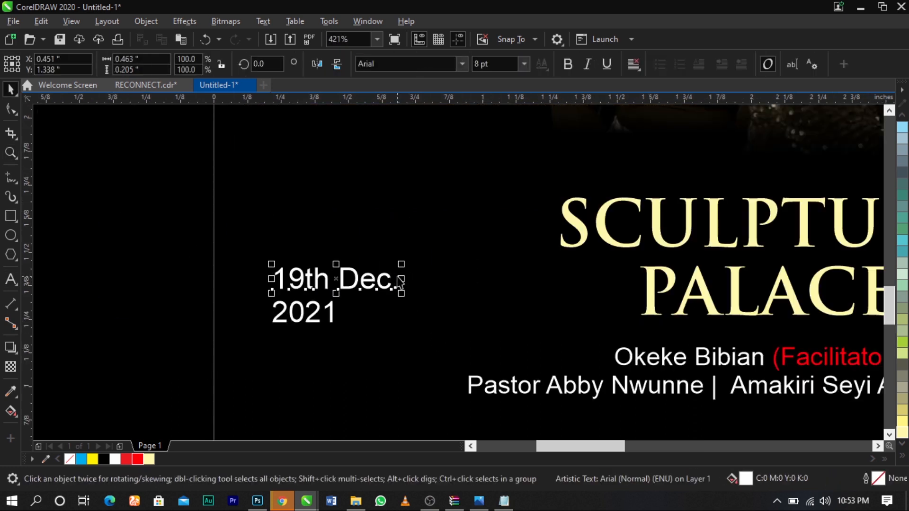
pyautogui.moveTo(385, 276); pyautogui.dragTo(424, 255)
# Step: Split "Dec." from "19th" so that each is its own line of text
pyautogui.doubleClick(421, 256)
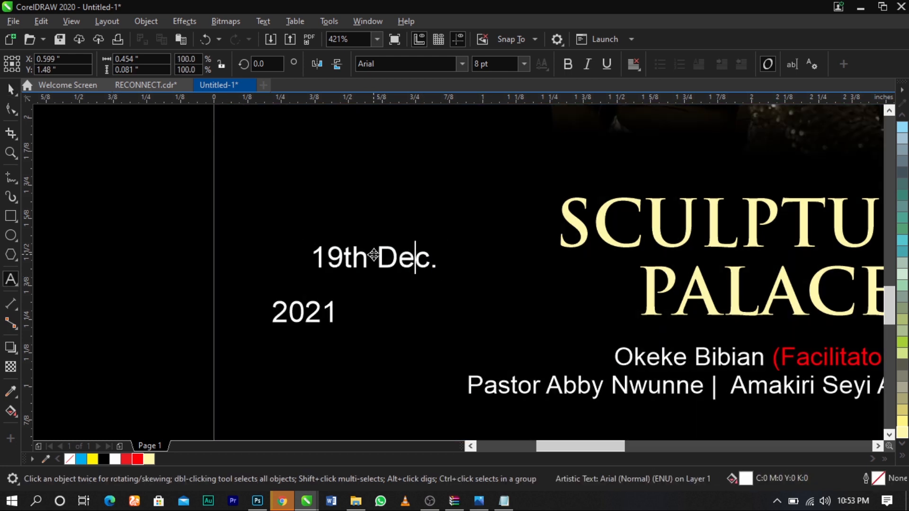
pyautogui.press('Return')
pyautogui.hotkey('ctrl', 'space')
pyautogui.click(422, 263)
pyautogui.press('z')
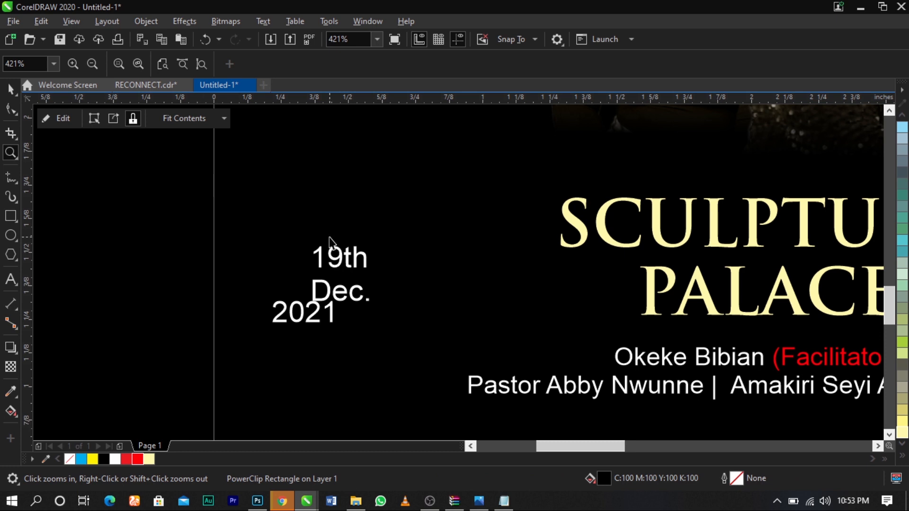
pyautogui.press('space')
# Step: Cut "th" out of "19th" and paste it as a separate text object above the number
pyautogui.doubleClick(348, 258)
pyautogui.moveTo(348, 258); pyautogui.dragTo(361, 260)
pyautogui.hotkey('ctrl', 'x')
pyautogui.click(369, 191)
pyautogui.hotkey('ctrl', 'v')
pyautogui.hotkey('ctrl', 'space')
# Step: Enlarge the "19" to about 23.2 pt and set its font to Bebas
pyautogui.click(345, 258)
pyautogui.moveTo(351, 242); pyautogui.dragTo(427, 233)
pyautogui.click(462, 64)
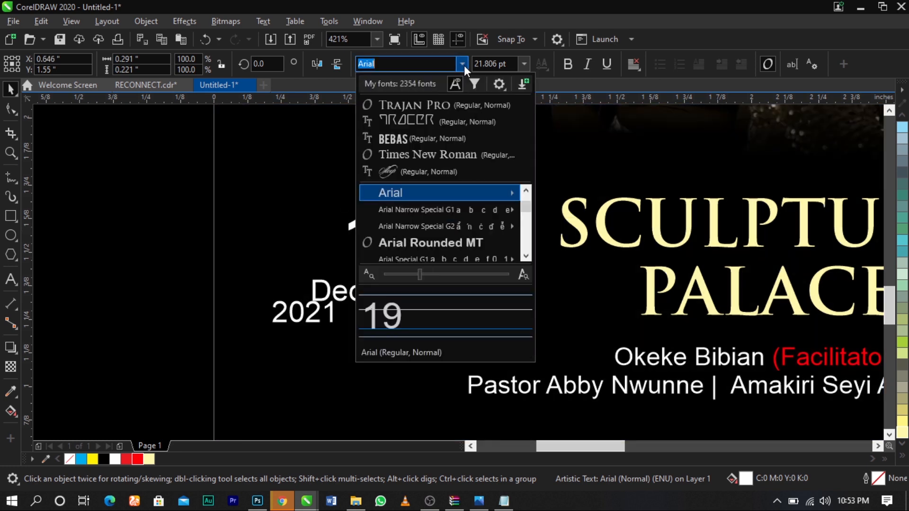
pyautogui.click(445, 137)
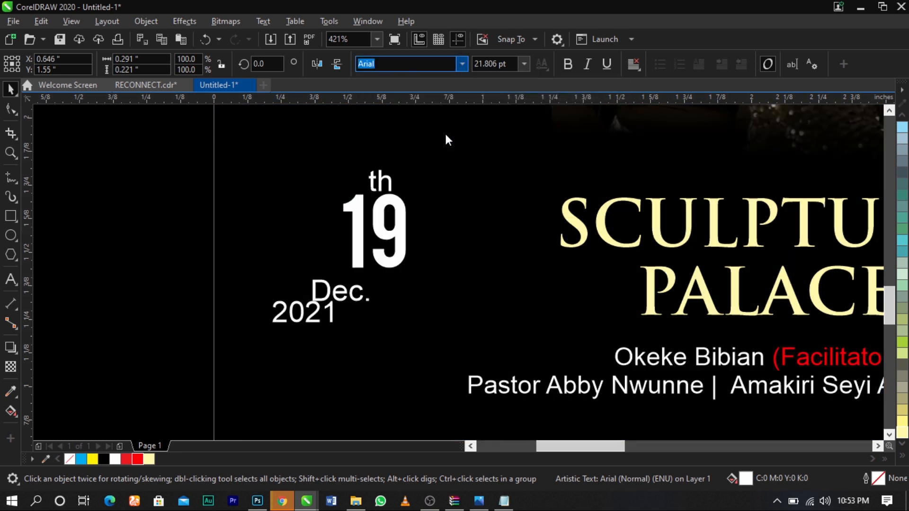
pyautogui.moveTo(413, 275); pyautogui.dragTo(417, 282)
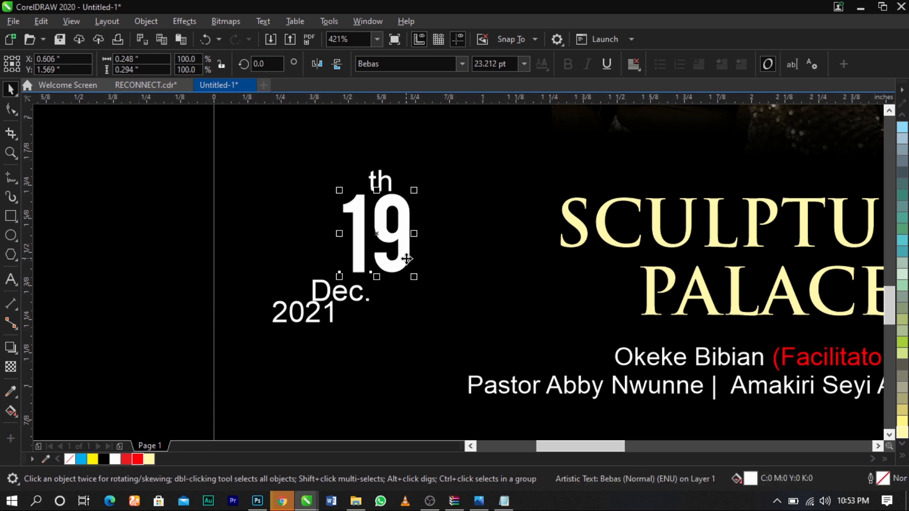
# Step: Place "th" as a superscript at the upper right of the "19"
pyautogui.click(387, 200)
pyautogui.moveTo(388, 187); pyautogui.dragTo(429, 209)
pyautogui.moveTo(190, 156); pyautogui.dragTo(584, 357)
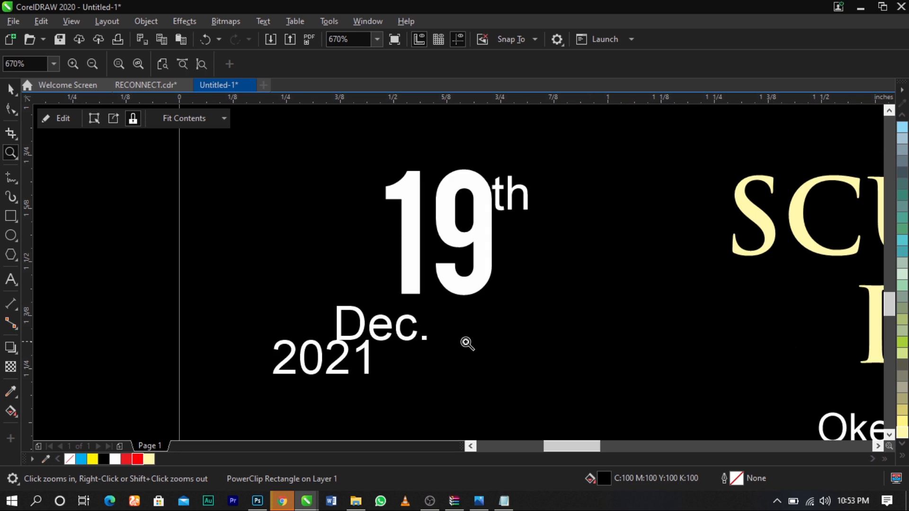
# Step: Move "Dec." beside the "19" beneath "th", set its font to Bebas and fit its size to the space
pyautogui.moveTo(410, 325); pyautogui.dragTo(575, 243)
pyautogui.doubleClick(575, 243)
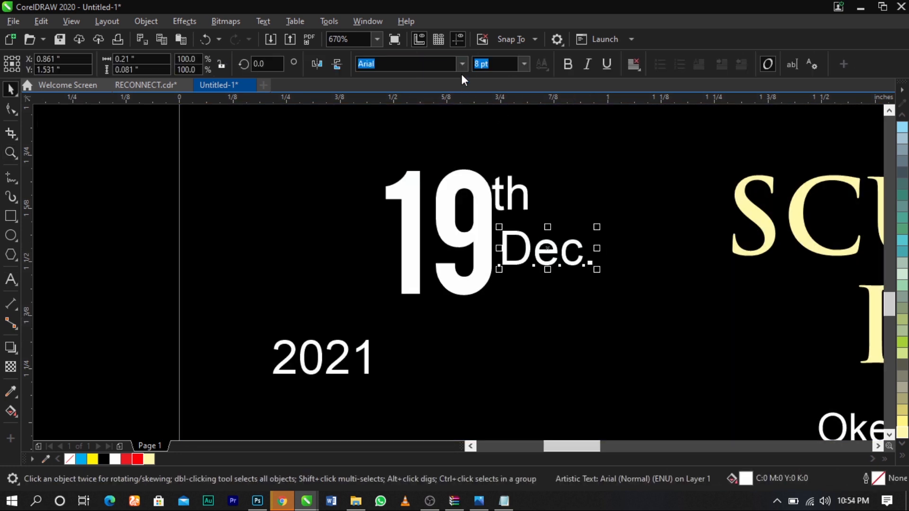
pyautogui.click(463, 63)
pyautogui.click(438, 104)
pyautogui.moveTo(579, 283); pyautogui.dragTo(566, 277)
# Step: Place "2021" beneath the "19", widen its letter spacing to span the date block, and adjust the block slightly
pyautogui.moveTo(365, 368); pyautogui.dragTo(600, 347)
pyautogui.press('F10')
pyautogui.press('space')
pyautogui.moveTo(628, 381); pyautogui.dragTo(311, 166)
pyautogui.moveTo(582, 164); pyautogui.dragTo(582, 173)
pyautogui.scroll(-2, 423, 183)
pyautogui.click(265, 191)
# Step: Set the "9am" text to Bebas, enlarge it to about 15.5 pt and position it to the right of the tagline
pyautogui.press('z')
pyautogui.moveTo(253, 154); pyautogui.dragTo(906, 317)
pyautogui.scroll(-2, 467, 274)
pyautogui.press('F2')
pyautogui.moveTo(286, 197); pyautogui.dragTo(850, 336)
pyautogui.press('space')
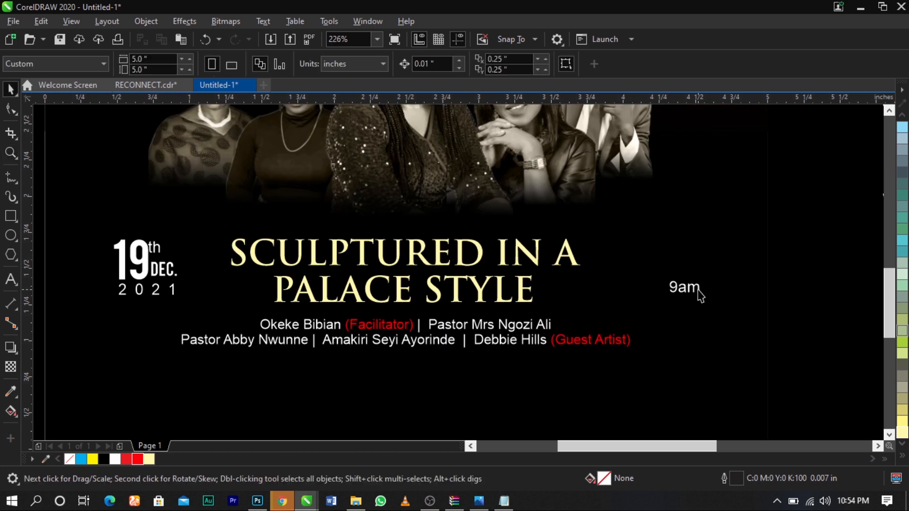
pyautogui.click(698, 290)
pyautogui.click(462, 64)
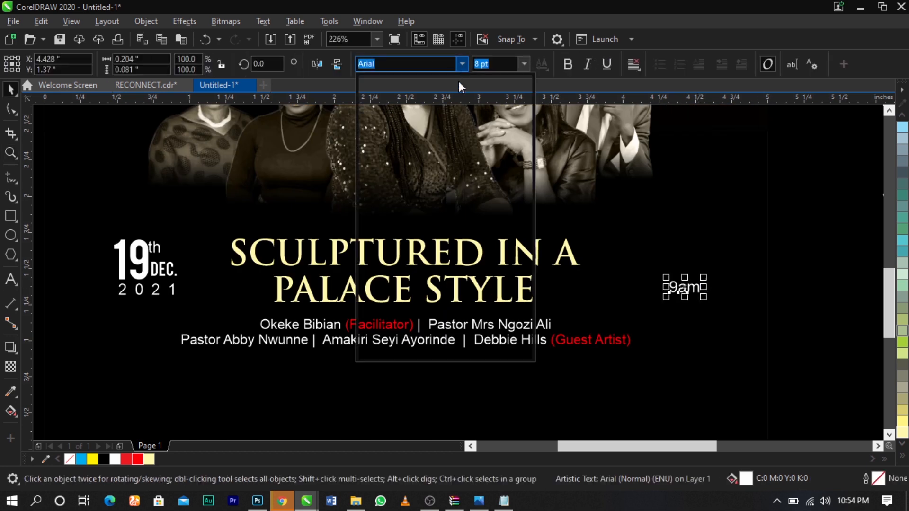
pyautogui.click(407, 100)
pyautogui.moveTo(704, 275); pyautogui.dragTo(717, 258)
pyautogui.moveTo(702, 292); pyautogui.dragTo(705, 279)
pyautogui.click(785, 261)
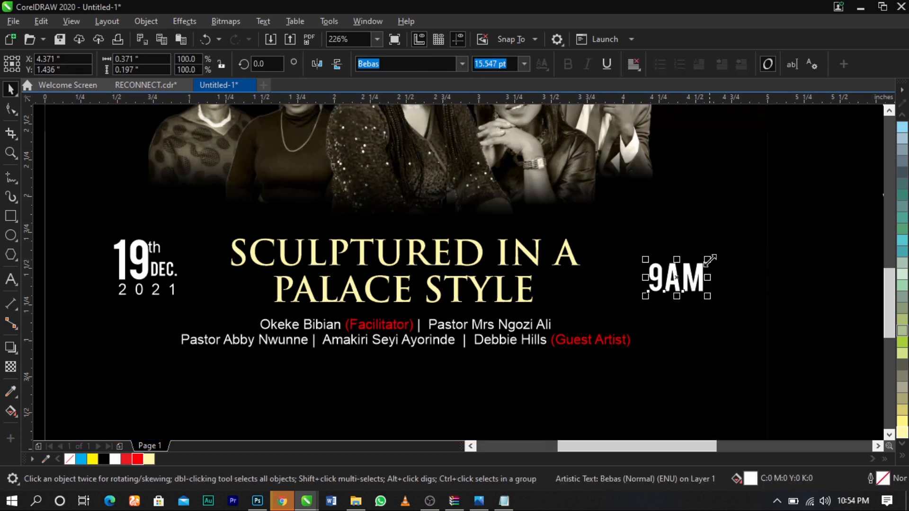
pyautogui.click(778, 260)
# Step: Make "2021" bold, then scale the whole date block slightly and shift it a little to the left
pyautogui.scroll(-2, 574, 236)
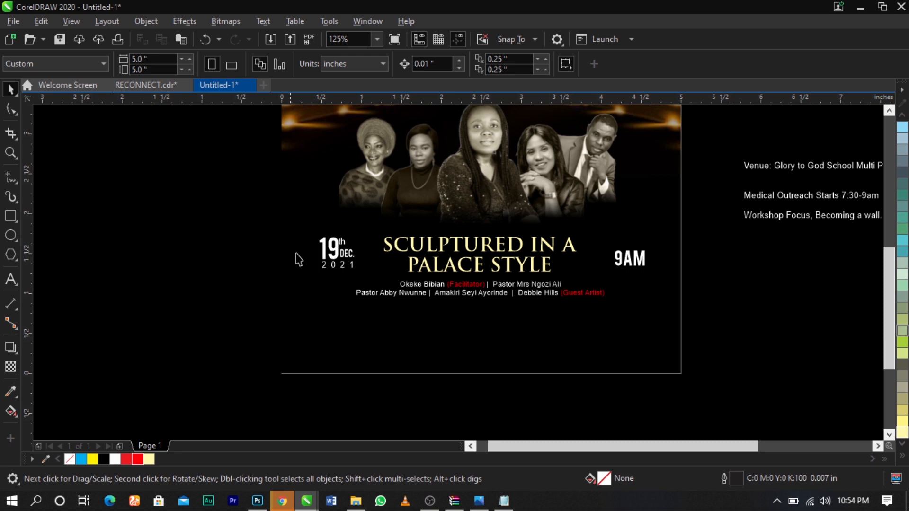
pyautogui.scroll(5, 298, 259)
pyautogui.click(397, 275)
pyautogui.moveTo(133, 142); pyautogui.dragTo(452, 331)
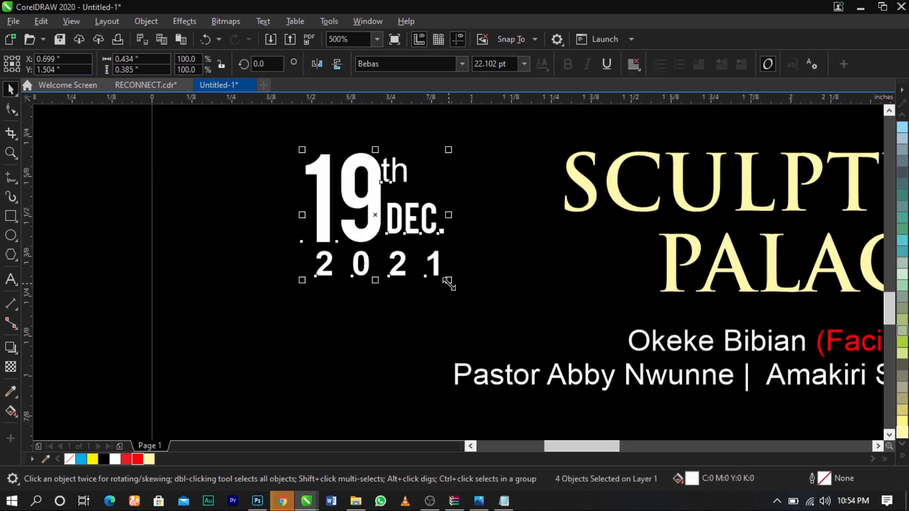
pyautogui.moveTo(447, 283); pyautogui.dragTo(452, 282)
pyautogui.moveTo(430, 232); pyautogui.dragTo(423, 232)
# Step: Place horizontal guidelines at the top and bottom of the "19" and at the bottom of "2021"
pyautogui.moveTo(448, 105); pyautogui.dragTo(436, 202)
pyautogui.scroll(-2, 397, 167)
pyautogui.scroll(4, 419, 207)
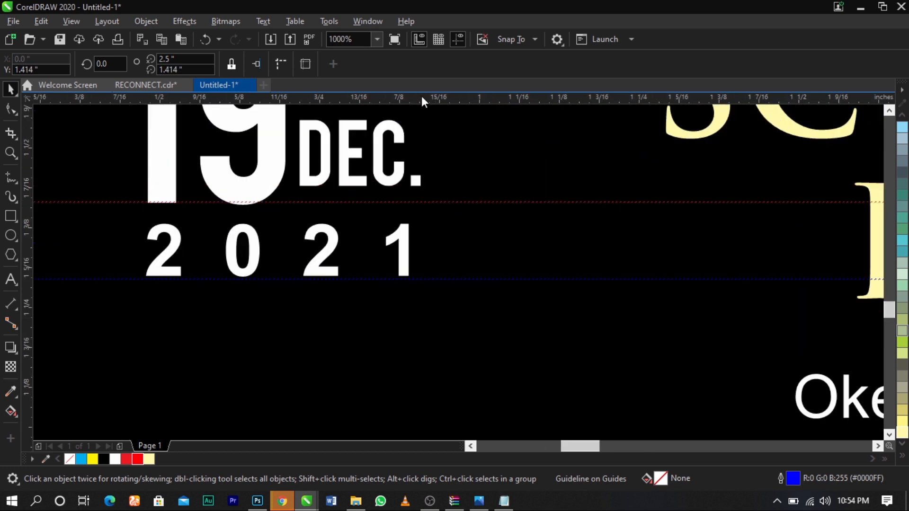
pyautogui.moveTo(425, 99); pyautogui.dragTo(456, 332)
pyautogui.moveTo(30, 344); pyautogui.dragTo(486, 322)
pyautogui.hotkey('ctrl', 'z')
pyautogui.hotkey('ctrl', 'z')
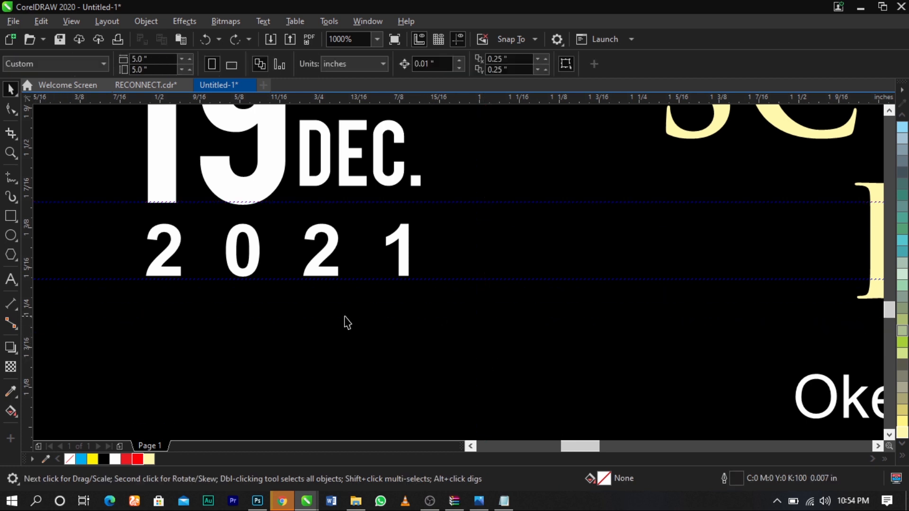
# Step: Move "9AM" up to the guidelines and enlarge it to about 17.5 pt to match the height of the "19"
pyautogui.scroll(-2, 333, 313)
pyautogui.scroll(-1, 534, 269)
pyautogui.press('z')
pyautogui.moveTo(583, 219); pyautogui.dragTo(816, 330)
pyautogui.press('space')
pyautogui.click(516, 267)
pyautogui.moveTo(516, 268); pyautogui.dragTo(518, 230)
pyautogui.moveTo(578, 271)
pyautogui.mouseDown()
pyautogui.moveTo(578, 282)
pyautogui.moveTo(578, 264)
pyautogui.mouseUp()
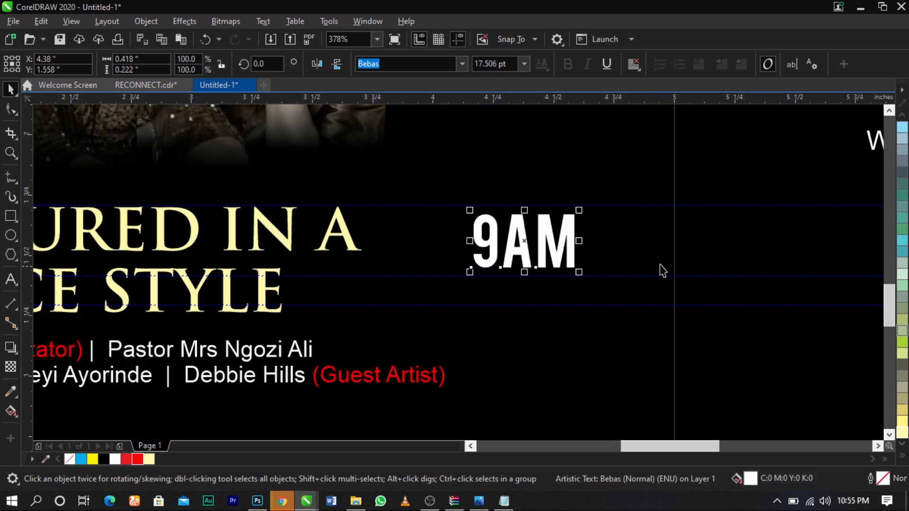
# Step: Nudge "9AM" slightly towards the tagline, to a horizontal position of 4.352 inches
pyautogui.scroll(-4, 683, 293)
pyautogui.click(716, 304)
pyautogui.press('z')
pyautogui.moveTo(747, 221); pyautogui.dragTo(283, 329)
pyautogui.press('space')
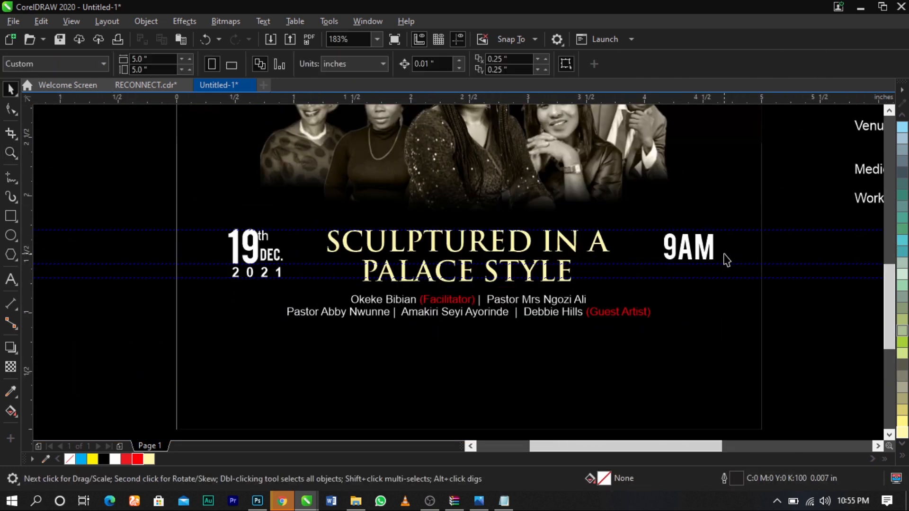
pyautogui.click(710, 251)
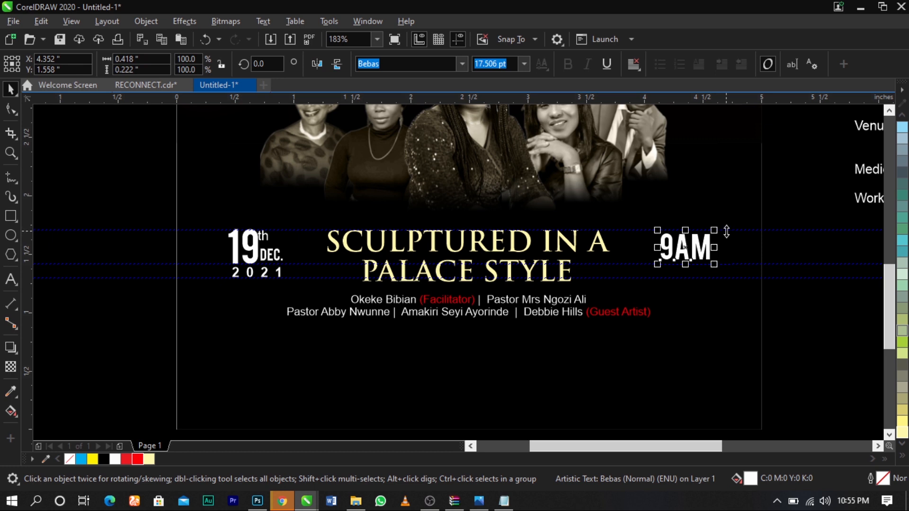
# Step: Delete the horizontal guidelines around the date and time, and undo the accidental deletion of the flyer background
pyautogui.click(727, 231)
pyautogui.press('Delete')
pyautogui.click(726, 264)
pyautogui.press('Delete')
pyautogui.click(728, 282)
pyautogui.press('Delete')
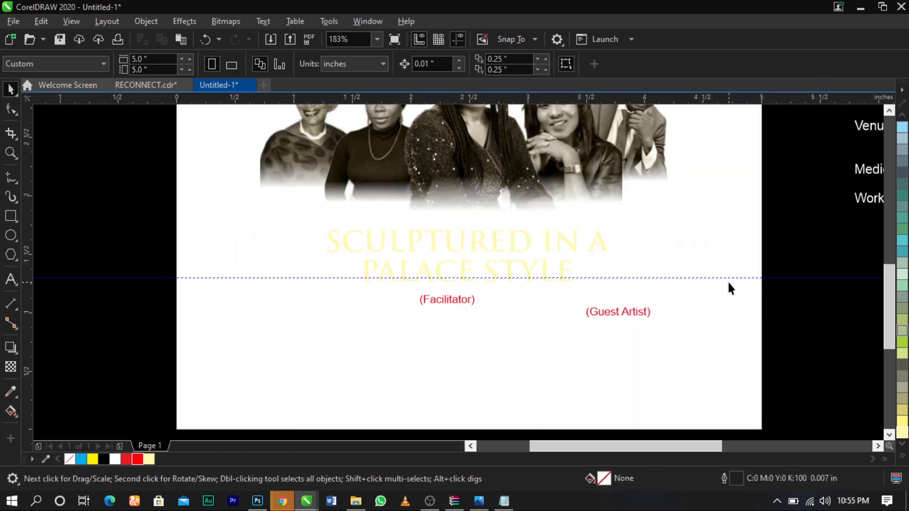
pyautogui.hotkey('ctrl', 'z')
pyautogui.hotkey('ctrl', 'z')
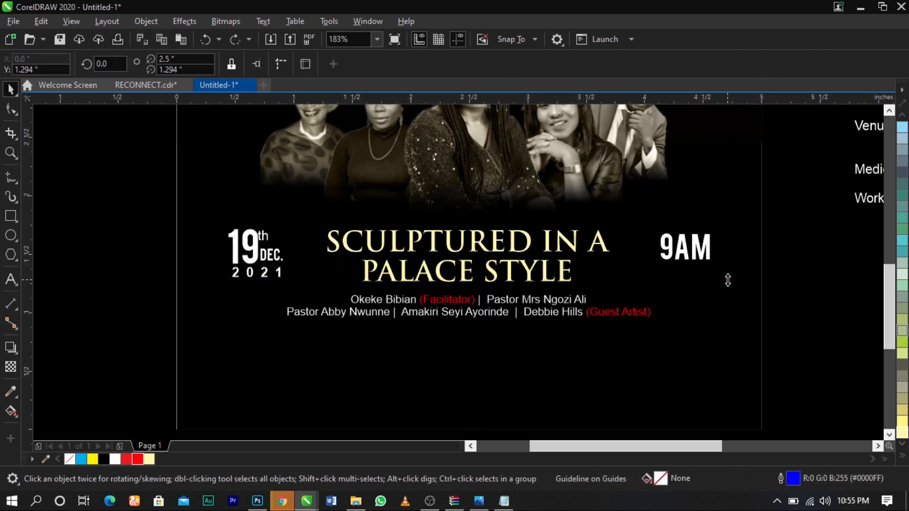
# Step: Delete the remaining guideline and draw a white vertical divider line about 0.41 inches tall between the date and the tagline
pyautogui.press('Delete')
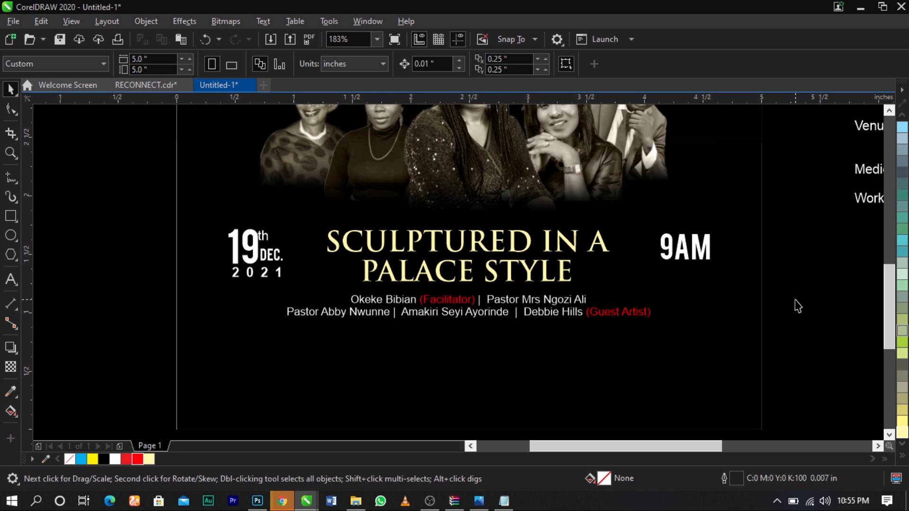
pyautogui.click(13, 178)
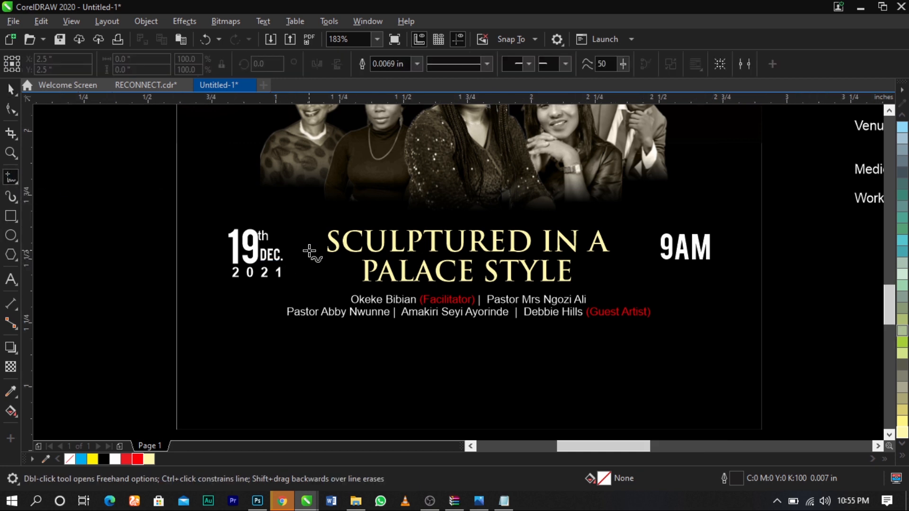
pyautogui.scroll(2, 306, 258)
pyautogui.click(285, 202)
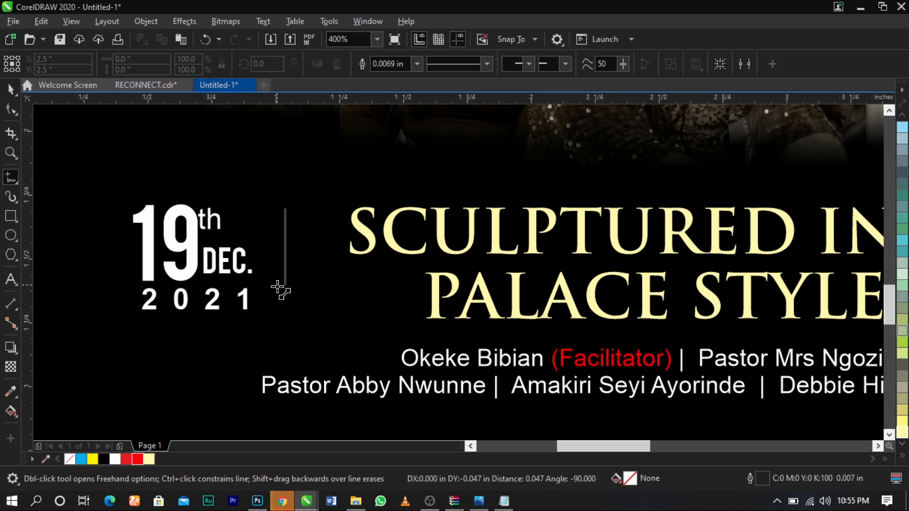
pyautogui.click(284, 318)
pyautogui.press('space')
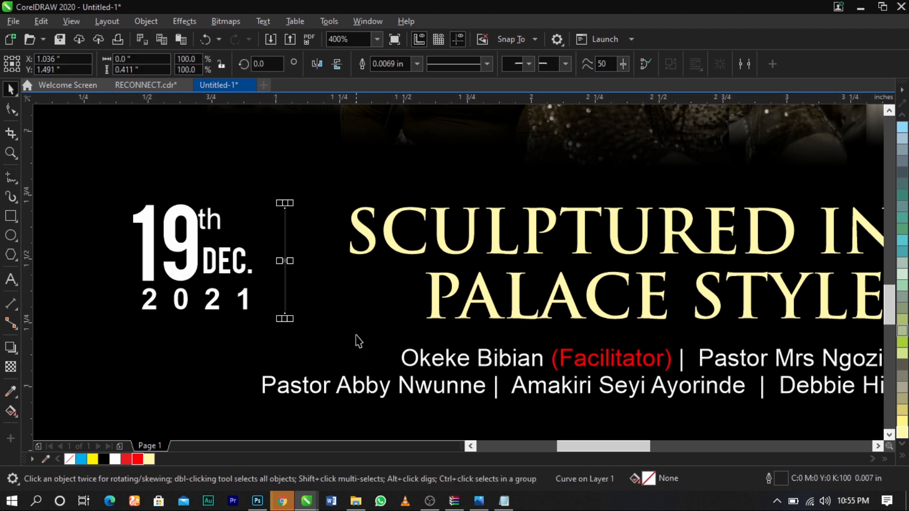
pyautogui.rightClick(119, 460)
# Step: Place a copy of the white divider line between the tagline and "9AM"
pyautogui.scroll(-2, 284, 268)
pyautogui.moveTo(381, 276); pyautogui.dragTo(649, 273)
pyautogui.click(820, 298)
pyautogui.scroll(-2, 720, 278)
pyautogui.press('F2')
pyautogui.moveTo(355, 199); pyautogui.dragTo(875, 383)
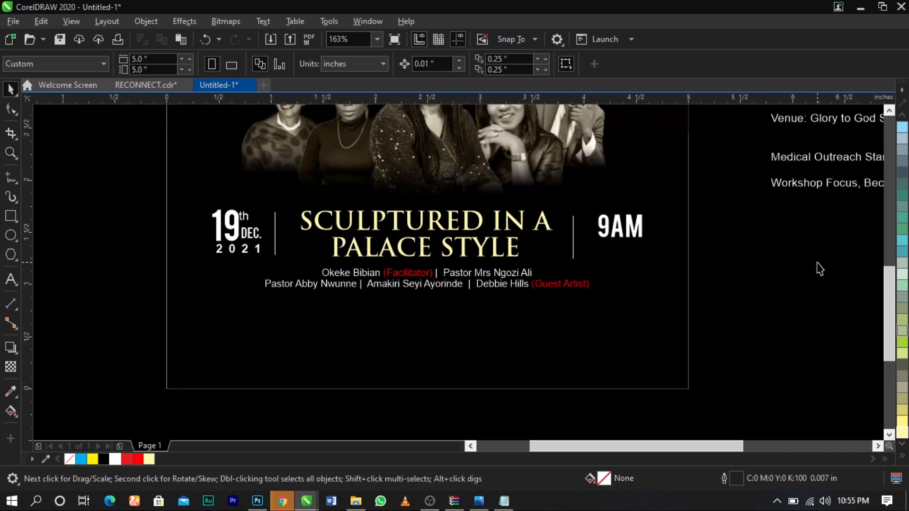
# Step: Move the remaining event details text below the flyer and delete the blank lines above the venue line
pyautogui.scroll(-2, 757, 256)
pyautogui.moveTo(732, 195); pyautogui.dragTo(470, 341)
pyautogui.press('F2')
pyautogui.moveTo(285, 210); pyautogui.dragTo(682, 357)
pyautogui.click(220, 344)
pyautogui.doubleClick(225, 336)
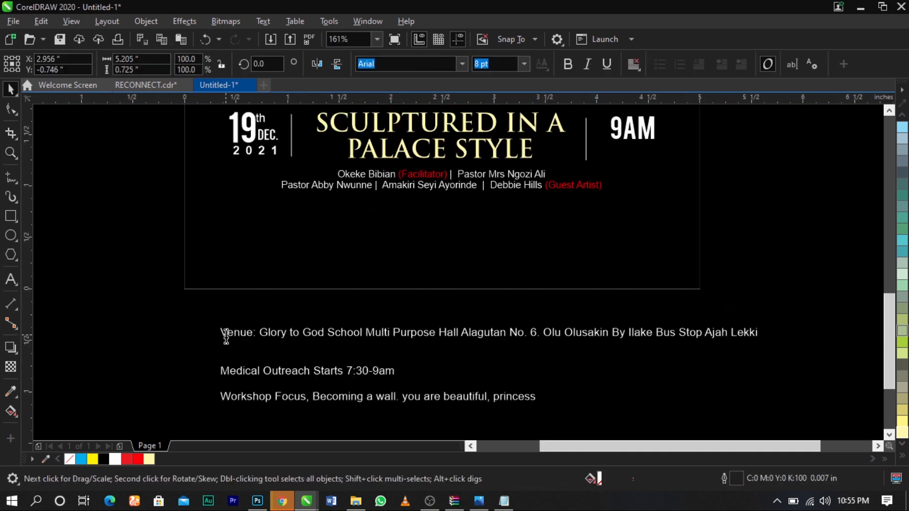
pyautogui.press('BackSpace')
pyautogui.press('BackSpace')
pyautogui.press('BackSpace')
pyautogui.press('BackSpace')
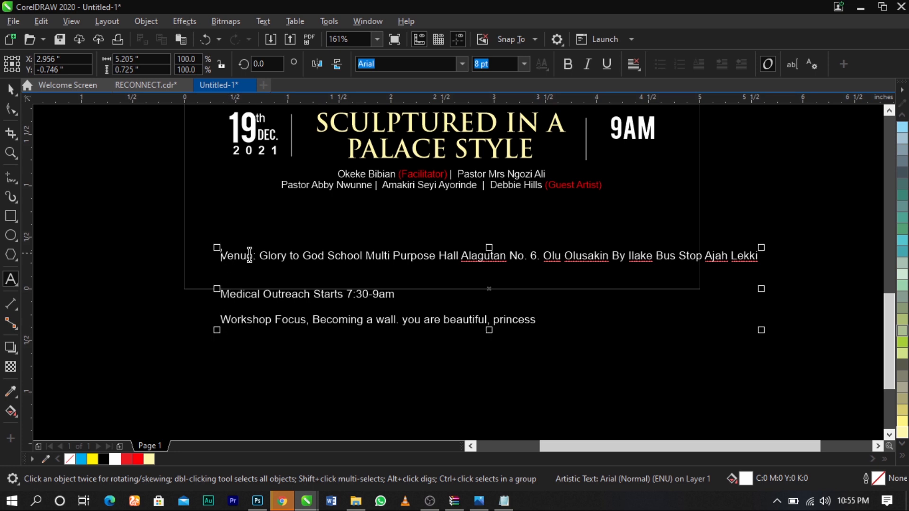
# Step: Cut the venue line into its own text object below the speaker names and move the remaining details below the page
pyautogui.moveTo(221, 256); pyautogui.dragTo(797, 287)
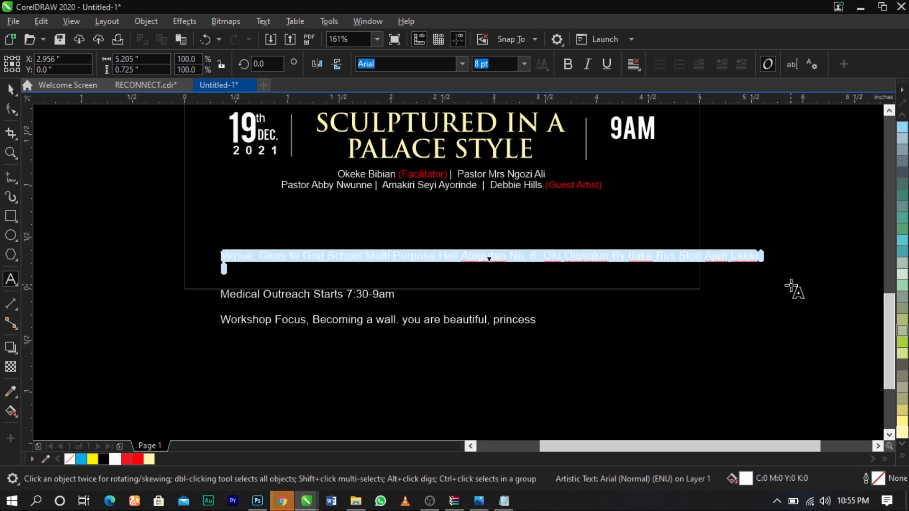
pyautogui.hotkey('ctrl', 'x')
pyautogui.click(330, 211)
pyautogui.hotkey('ctrl', 'v')
pyautogui.hotkey('ctrl', 'space')
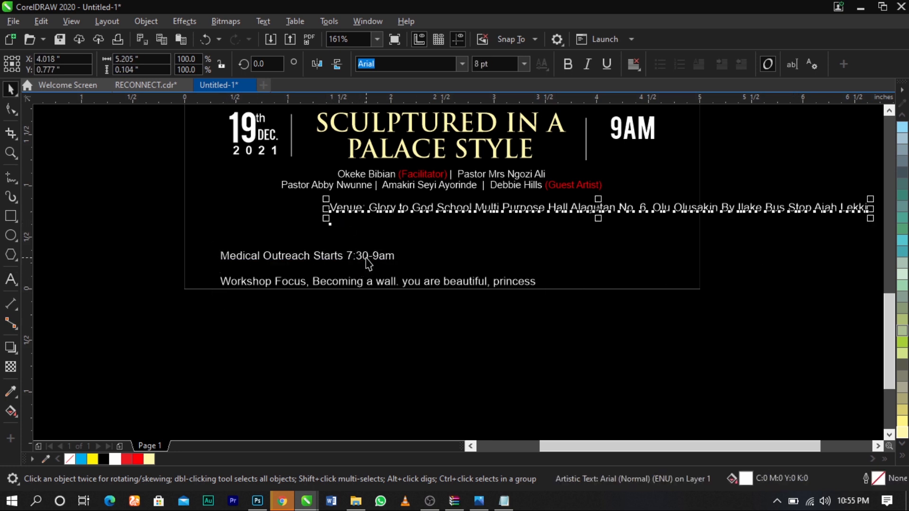
pyautogui.moveTo(369, 263); pyautogui.dragTo(380, 360)
# Step: Shift the venue line back towards the flyer's left side and remove its "Venue:" label
pyautogui.moveTo(456, 212); pyautogui.dragTo(344, 224)
pyautogui.doubleClick(343, 224)
pyautogui.moveTo(256, 225); pyautogui.dragTo(179, 227)
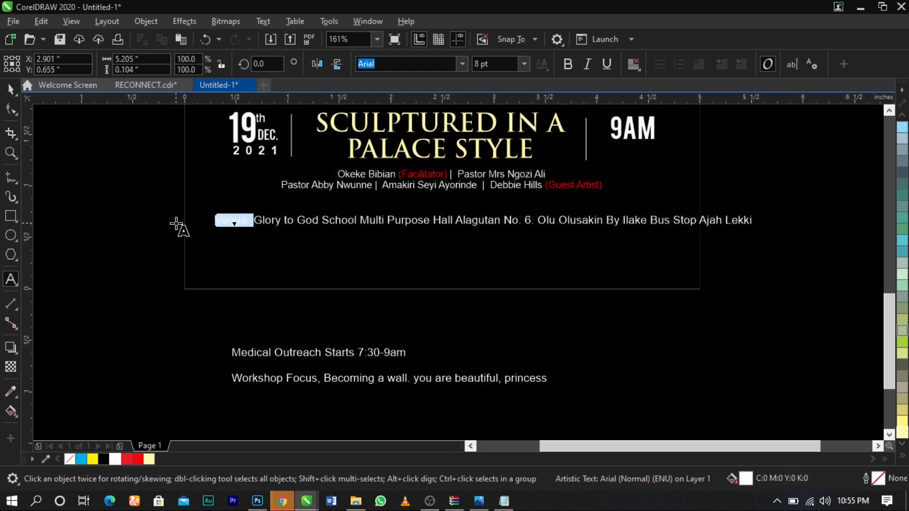
pyautogui.press('Delete')
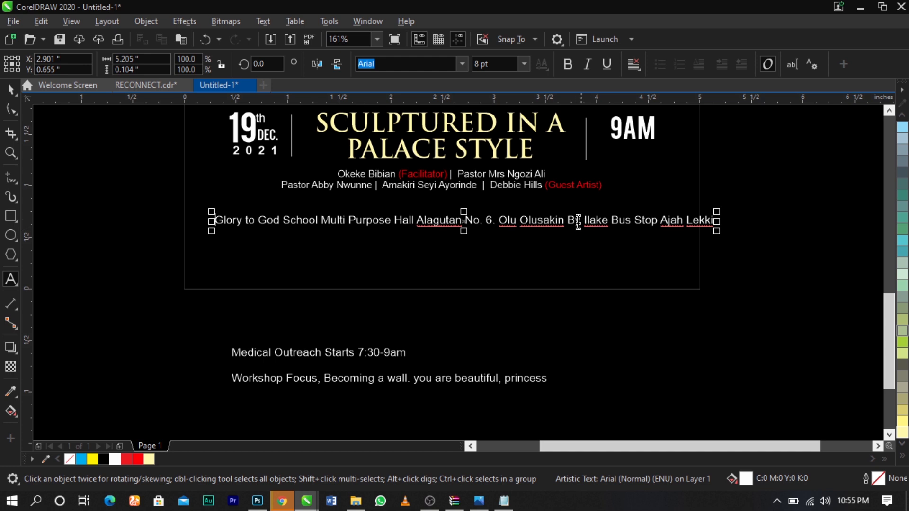
# Step: Shrink the venue line to about 6.1 pt and centre it horizontally on the flyer background
pyautogui.hotkey('ctrl', 'space')
pyautogui.moveTo(716, 232); pyautogui.dragTo(653, 243)
pyautogui.keyDown('shift'); pyautogui.click(628, 259); pyautogui.keyUp('shift')
pyautogui.press('c')
pyautogui.click(737, 263)
pyautogui.press('z')
pyautogui.moveTo(136, 343); pyautogui.dragTo(760, 109)
pyautogui.press('space')
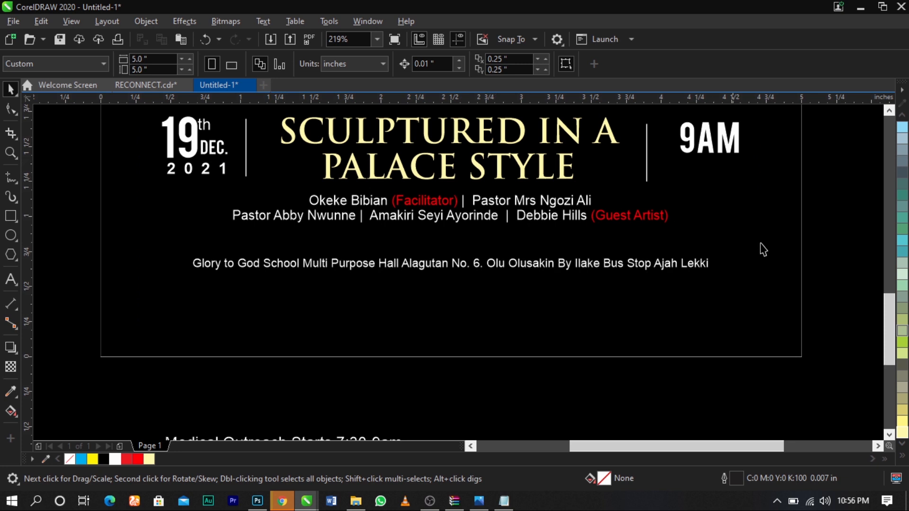
# Step: Undo a shift of the divider beside "9AM" and raise the venue line to a vertical position of about 0.7 inches
pyautogui.moveTo(647, 171); pyautogui.dragTo(640, 171)
pyautogui.hotkey('ctrl', 'z')
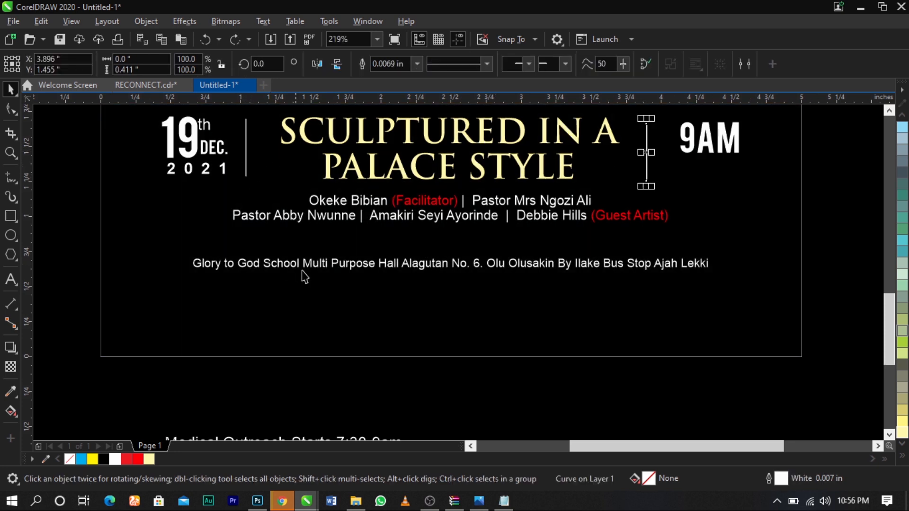
pyautogui.click(325, 272)
pyautogui.moveTo(461, 273); pyautogui.dragTo(459, 263)
pyautogui.click(531, 370)
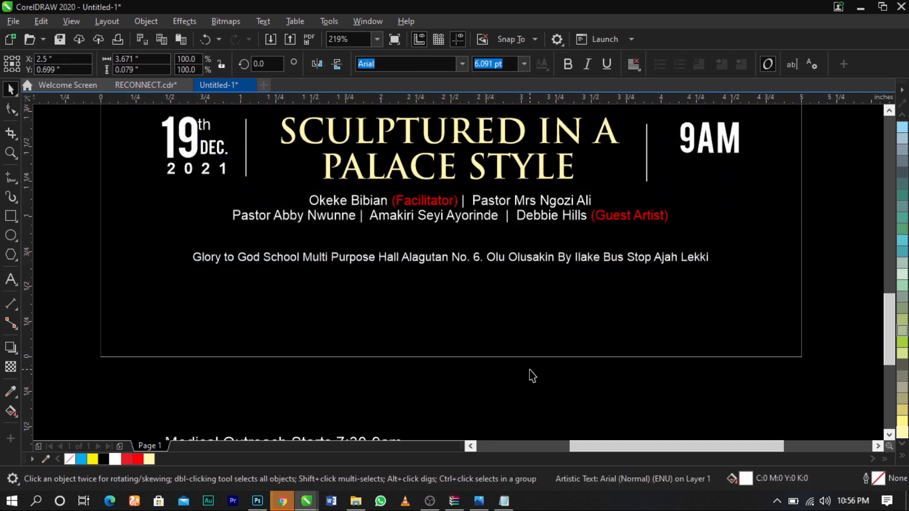
# Step: Start an image import and browse to the FOR DESIGN folder within Documents
pyautogui.rightClick(80, 260)
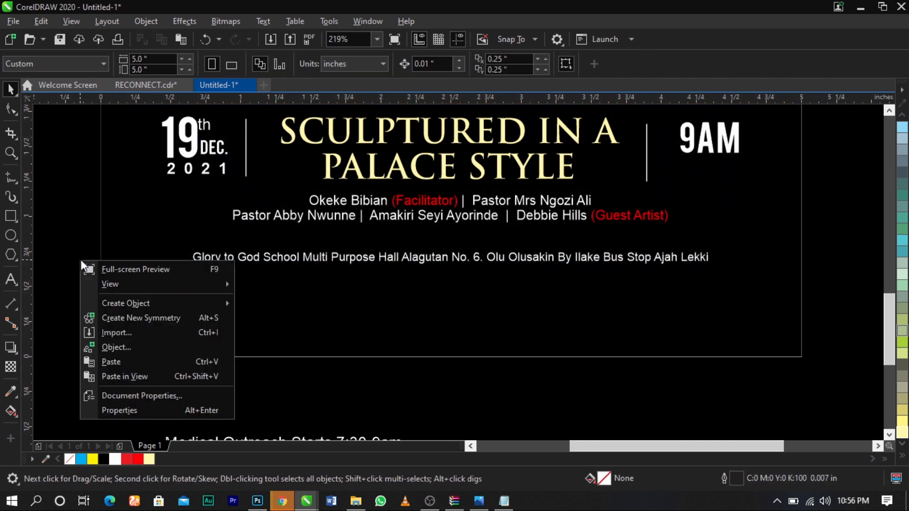
pyautogui.click(108, 333)
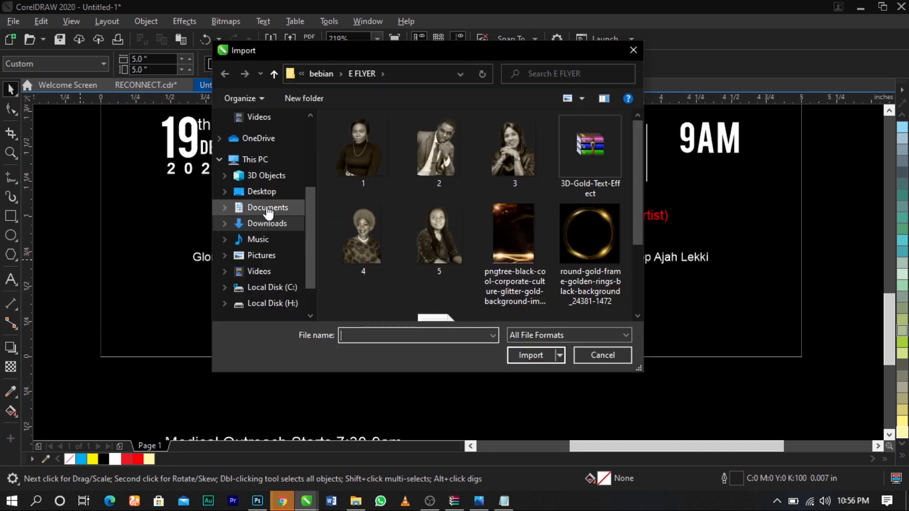
pyautogui.click(265, 208)
pyautogui.scroll(-1, 493, 223)
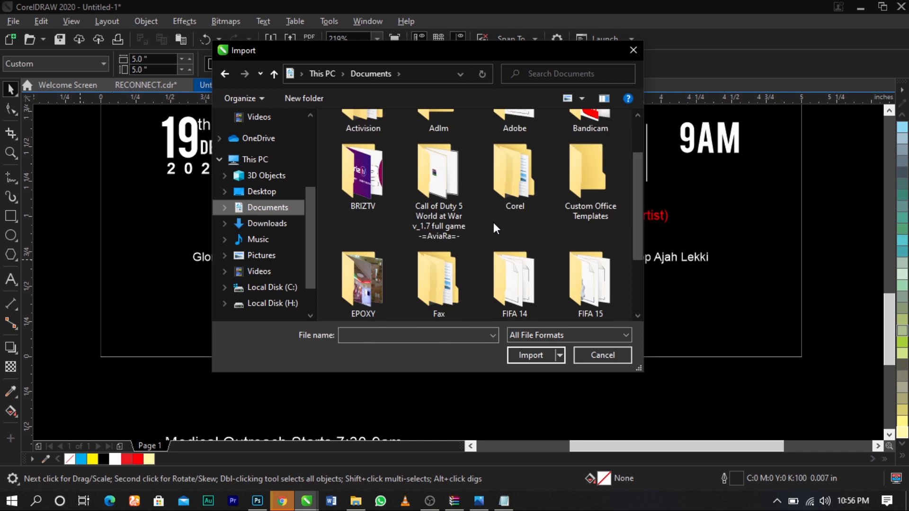
pyautogui.scroll(1, 442, 264)
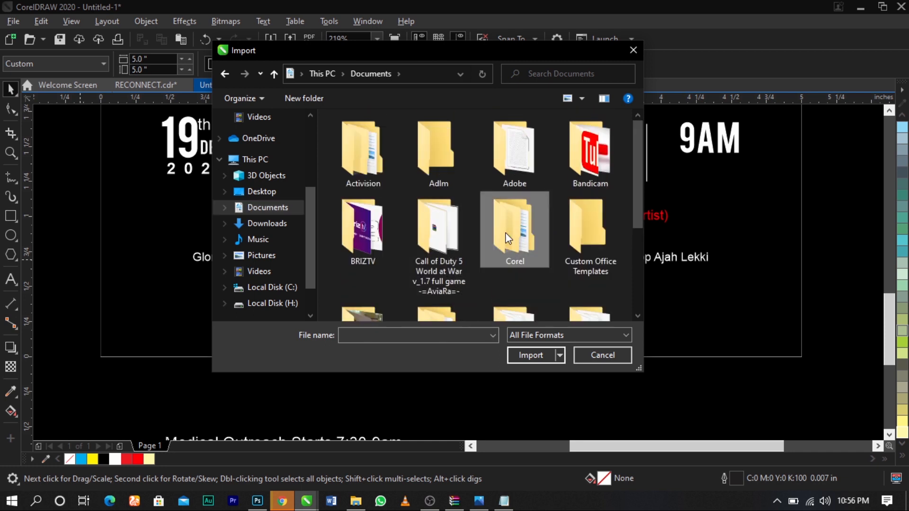
pyautogui.scroll(-3, 504, 232)
pyautogui.press('Return')
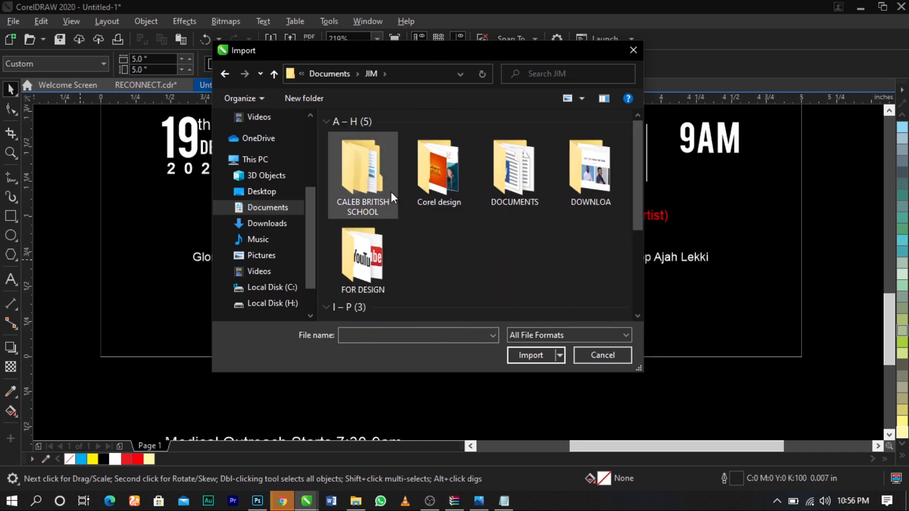
pyautogui.doubleClick(394, 258)
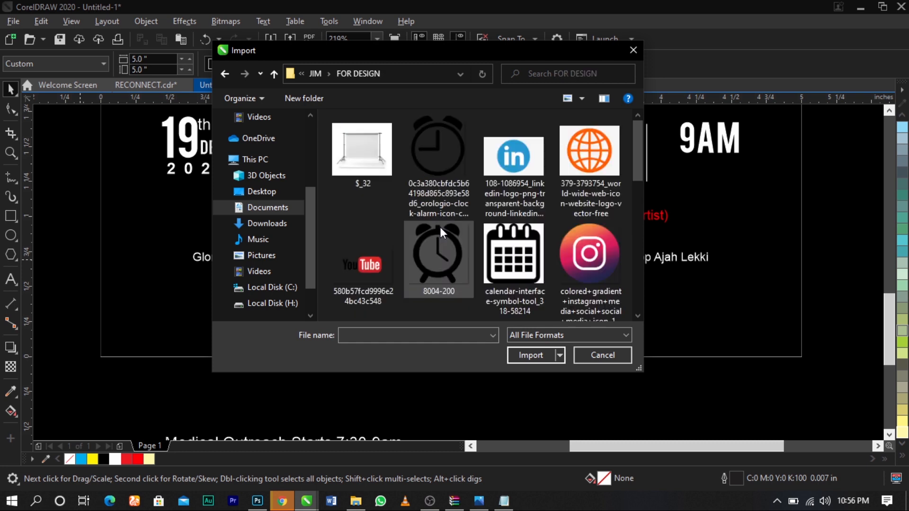
# Step: Import the 8004-200 clock, calendar-interface-symbol-tool_318-58214 and google-location-icon-16 images and place them beside the flyer
pyautogui.click(442, 244)
pyautogui.keyDown('ctrl'); pyautogui.click(515, 256); pyautogui.keyUp('ctrl')
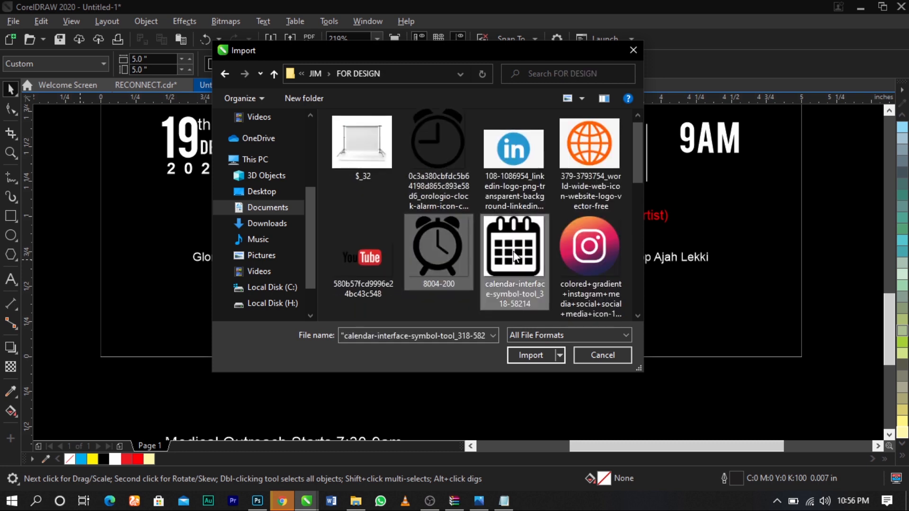
pyautogui.scroll(-2, 513, 256)
pyautogui.keyDown('ctrl'); pyautogui.click(585, 277); pyautogui.keyUp('ctrl')
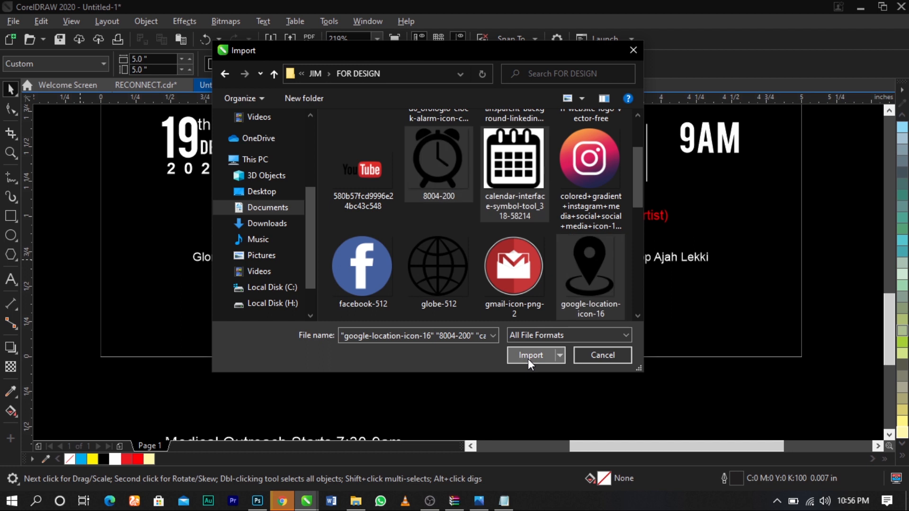
pyautogui.click(528, 359)
pyautogui.scroll(-2, 343, 258)
pyautogui.moveTo(548, 228); pyautogui.dragTo(662, 279)
pyautogui.moveTo(652, 236); pyautogui.dragTo(721, 278)
pyautogui.moveTo(730, 195); pyautogui.dragTo(507, 327)
# Step: Move the calendar icon into the space between the clock and location icons
pyautogui.press('z')
pyautogui.moveTo(471, 203); pyautogui.dragTo(781, 331)
pyautogui.press('space')
pyautogui.moveTo(458, 252); pyautogui.dragTo(548, 239)
pyautogui.click(556, 340)
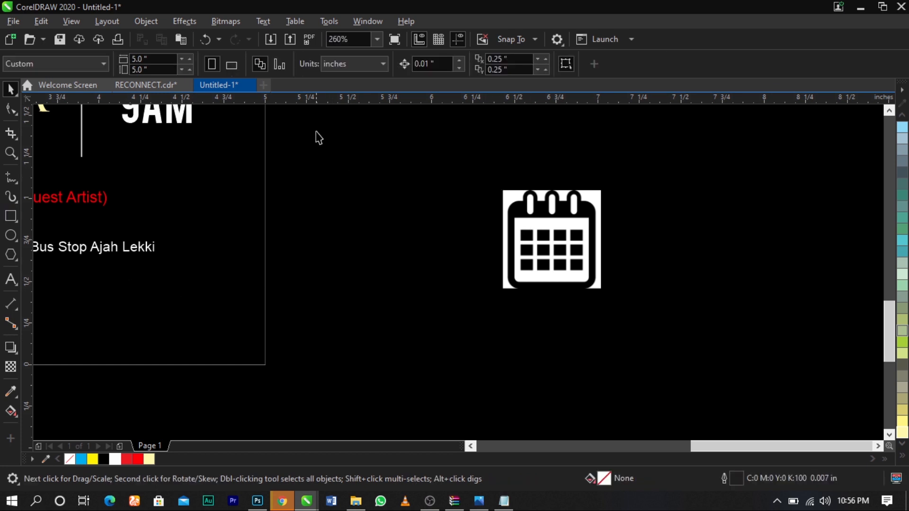
# Step: Create a white rectangle enclosing the three icons, about 2.09 by 0.71 inches, and send it behind them
pyautogui.moveTo(318, 137); pyautogui.dragTo(881, 365)
pyautogui.keyDown('shift'); pyautogui.doubleClick(12, 219); pyautogui.keyUp('shift')
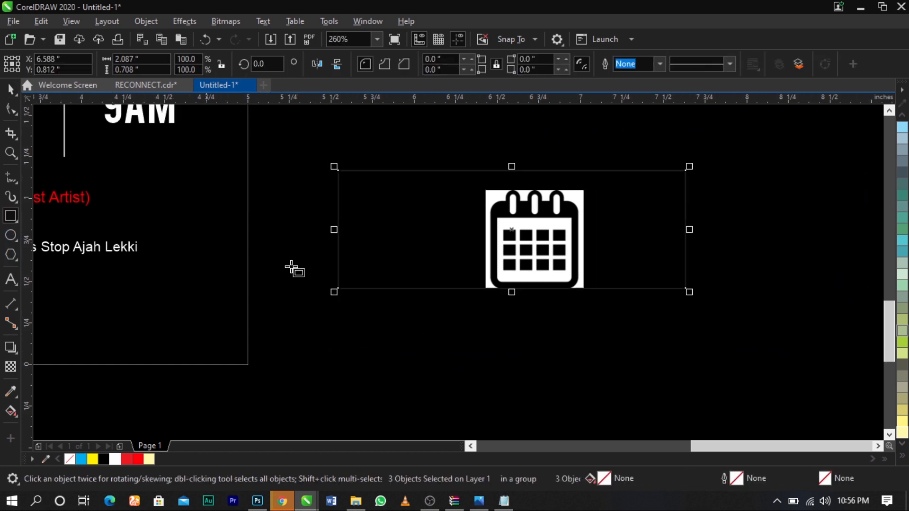
pyautogui.press('space')
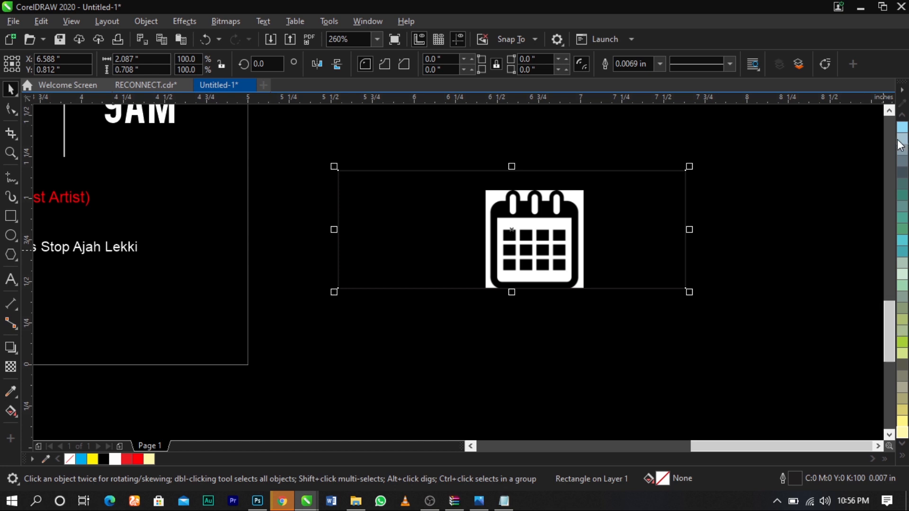
pyautogui.click(115, 458)
pyautogui.hotkey('shift', 'pagedown')
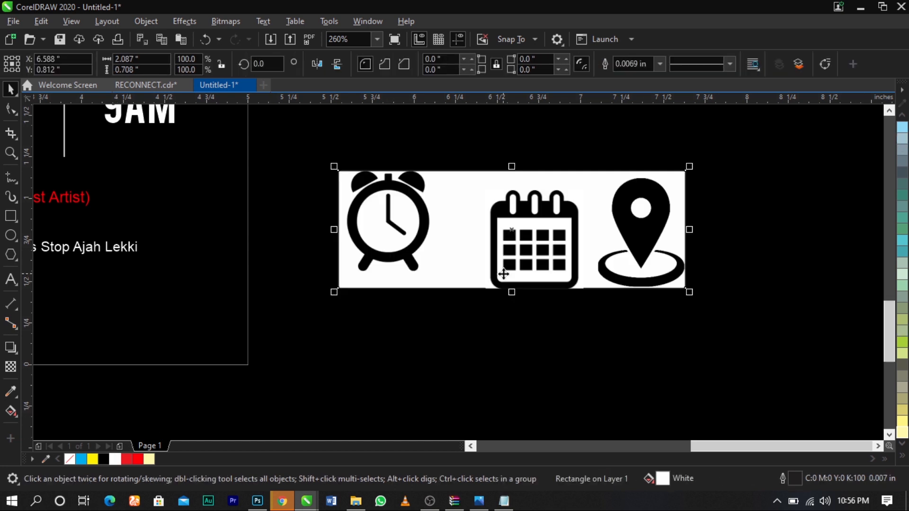
# Step: Move the clock icon inwards and down on the white rectangle, to about X 5.934, Y 0.786 inches
pyautogui.click(440, 270)
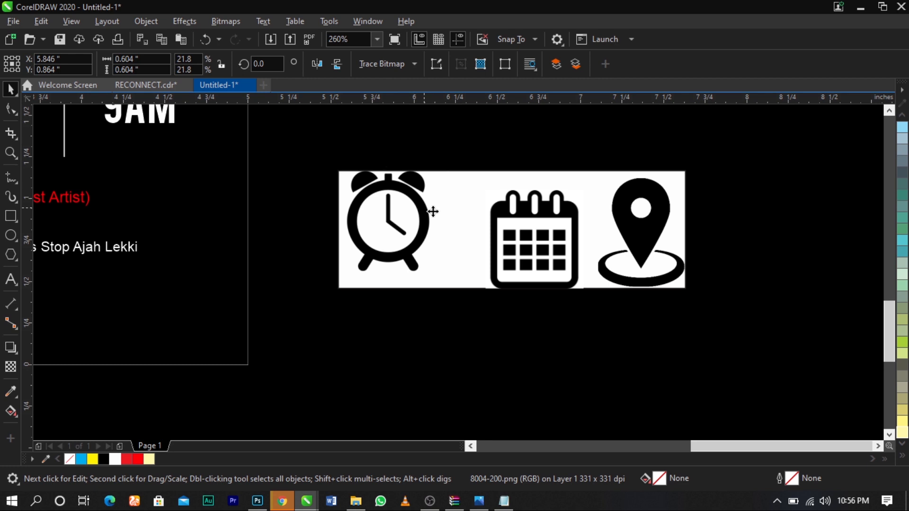
pyautogui.moveTo(429, 210); pyautogui.dragTo(443, 222)
pyautogui.scroll(3, 435, 224)
pyautogui.click(435, 223)
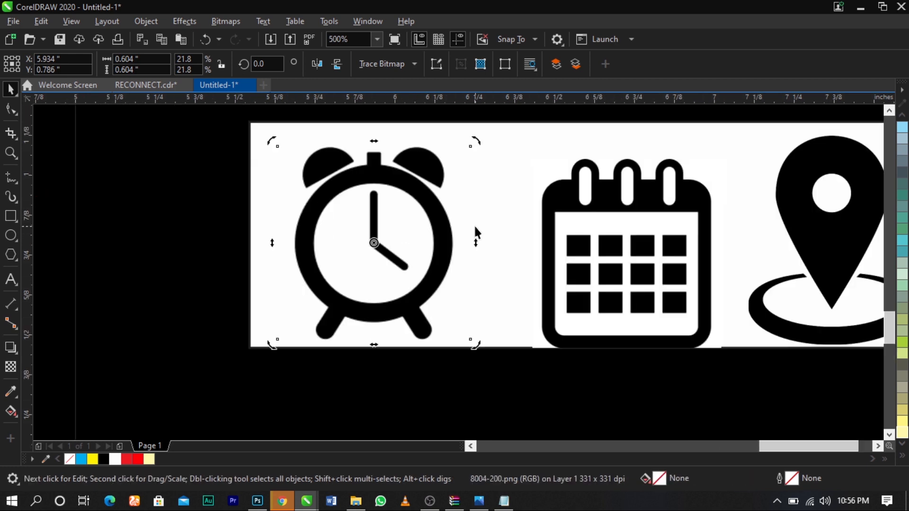
# Step: Fill the rectangle behind the icons with lime green (C40 M0 Y100 K0) and raise the calendar icon slightly
pyautogui.click(491, 231)
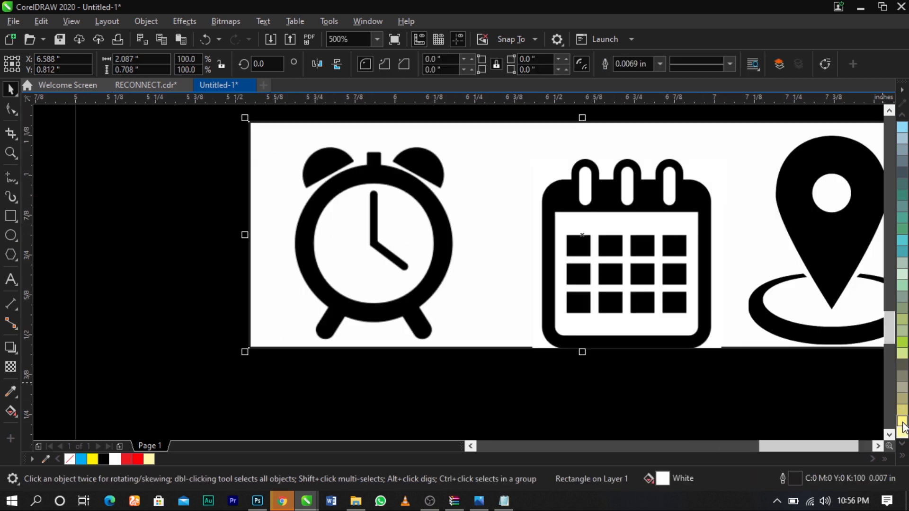
pyautogui.click(903, 341)
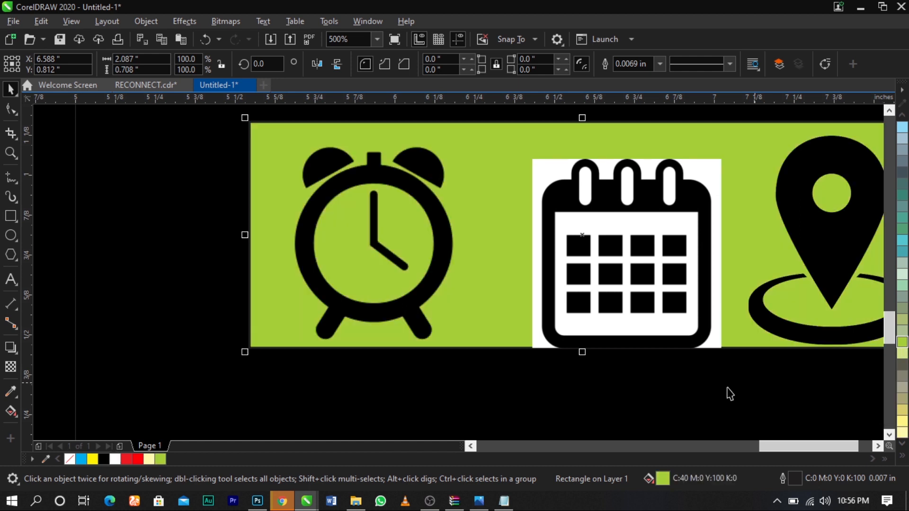
pyautogui.click(660, 307)
pyautogui.moveTo(660, 282); pyautogui.dragTo(660, 278)
# Step: Convert the clock icon to a 300 dpi bitmap
pyautogui.scroll(-1, 462, 258)
pyautogui.press('z')
pyautogui.moveTo(310, 184); pyautogui.dragTo(759, 325)
pyautogui.press('space')
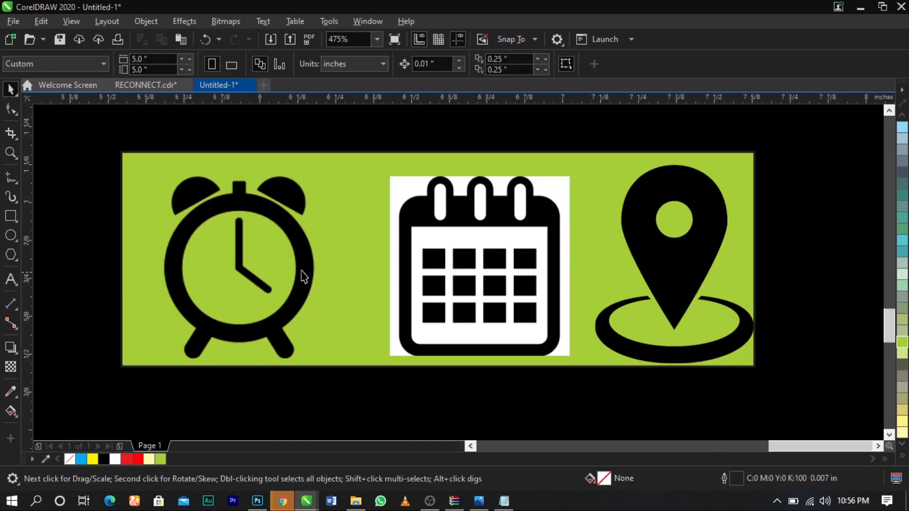
pyautogui.click(240, 273)
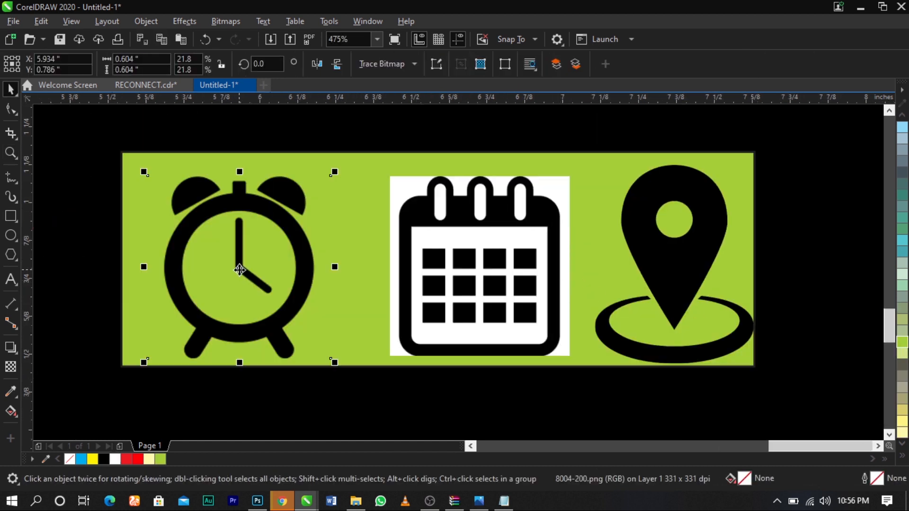
pyautogui.click(222, 22)
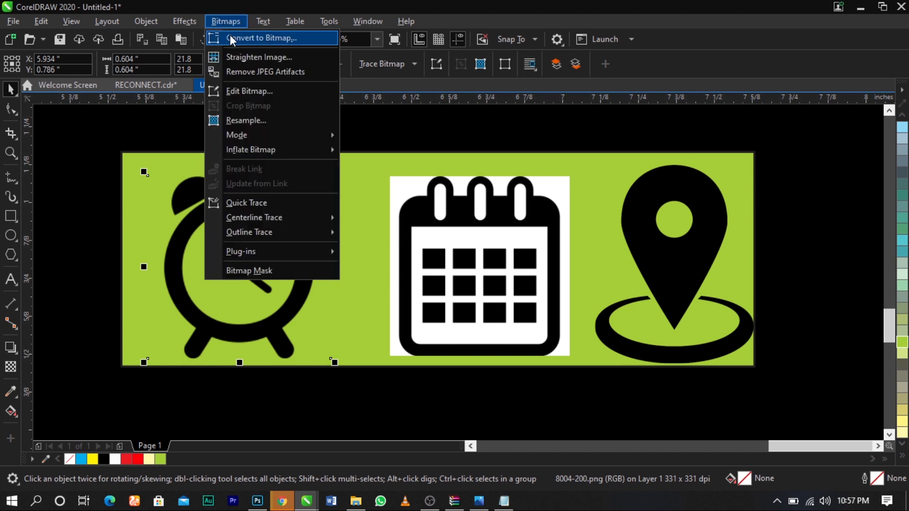
pyautogui.click(229, 35)
pyautogui.click(486, 325)
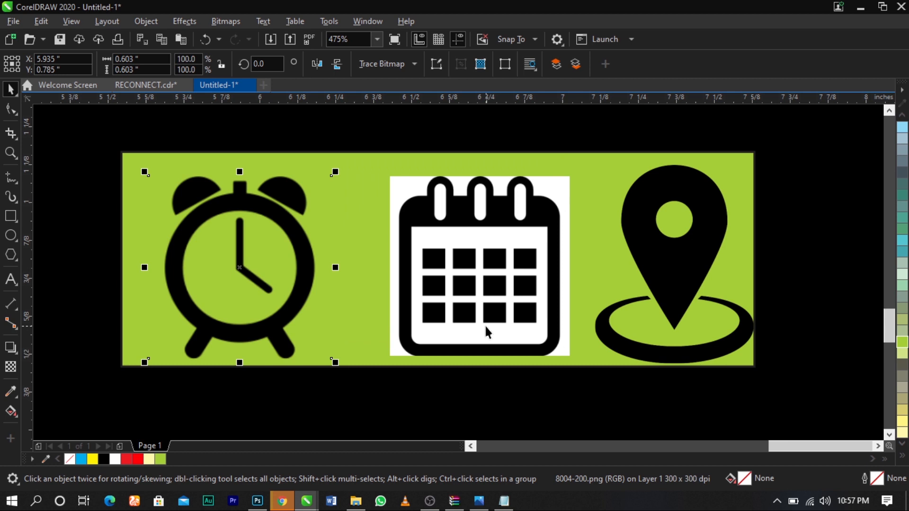
# Step: Convert the clock bitmap to 1-bit black and white using the Line Art method with a threshold of 109
pyautogui.click(218, 24)
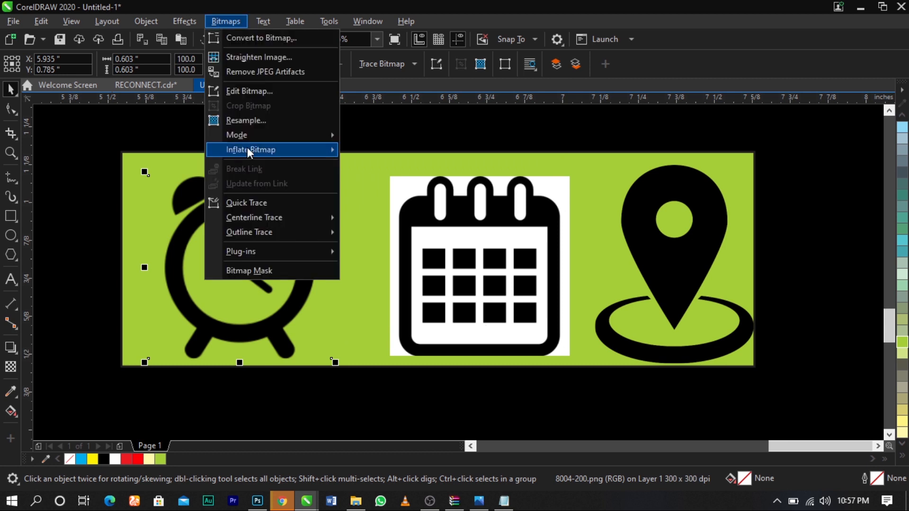
pyautogui.moveTo(247, 137)
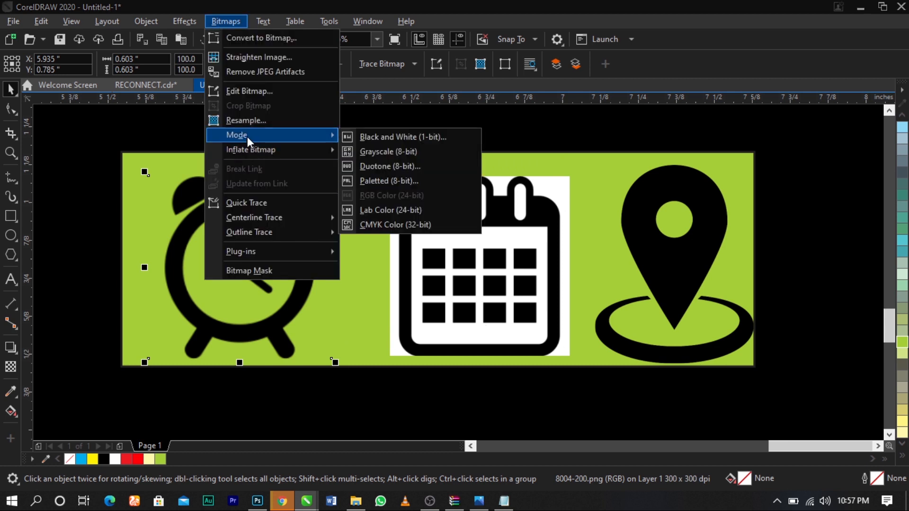
pyautogui.click(402, 138)
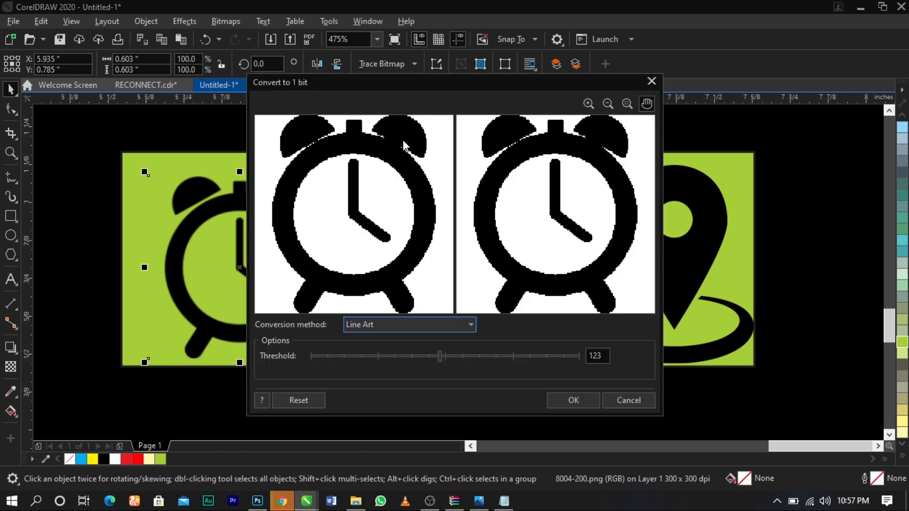
pyautogui.click(410, 357)
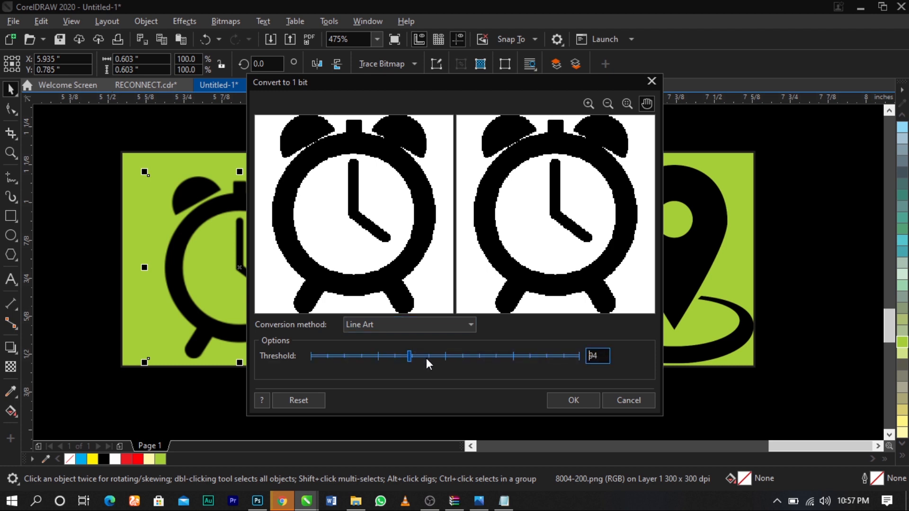
pyautogui.click(436, 326)
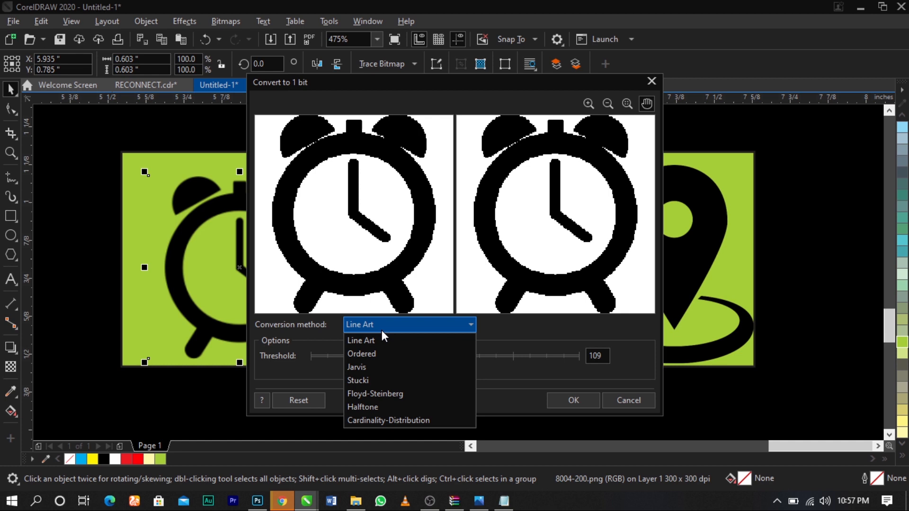
pyautogui.click(376, 337)
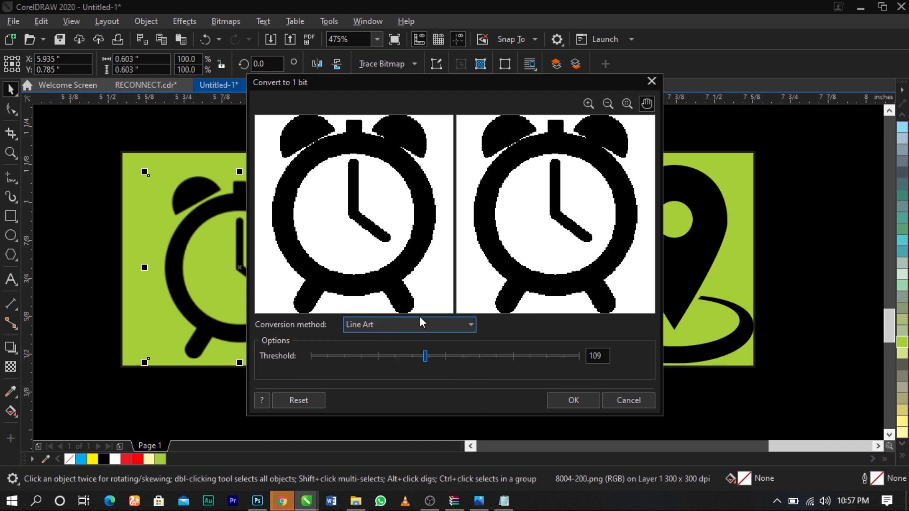
pyautogui.click(561, 399)
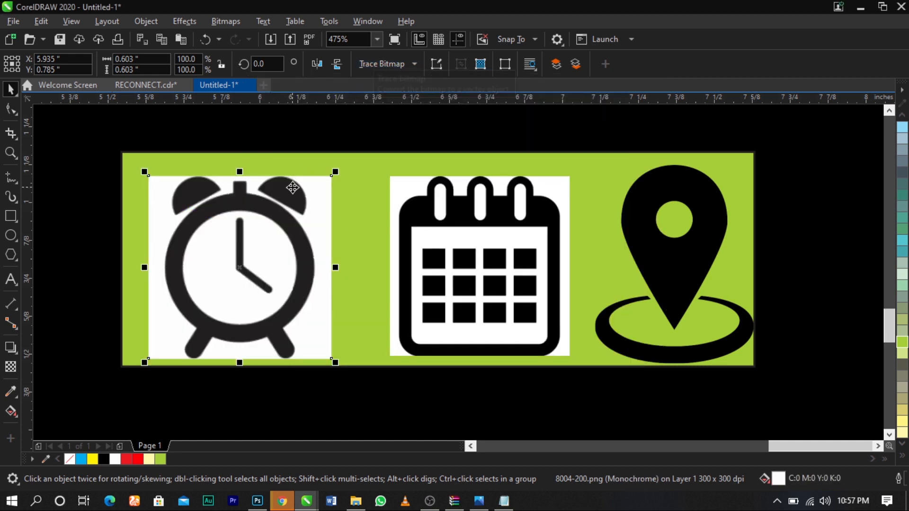
# Step: Move the clock slightly up and inwards to about X 5.95, Y 0.816 inches and outline-trace it as line art
pyautogui.moveTo(278, 258); pyautogui.dragTo(282, 248)
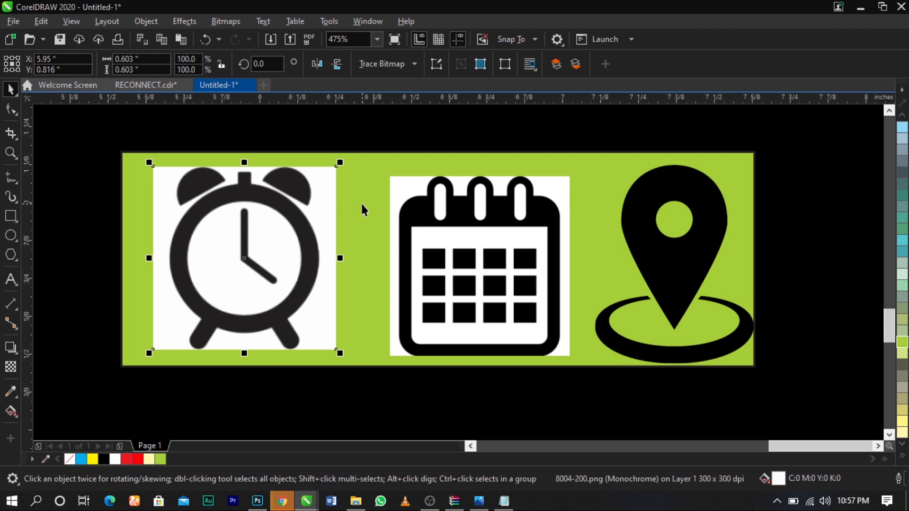
pyautogui.click(383, 71)
pyautogui.moveTo(382, 115)
pyautogui.click(488, 116)
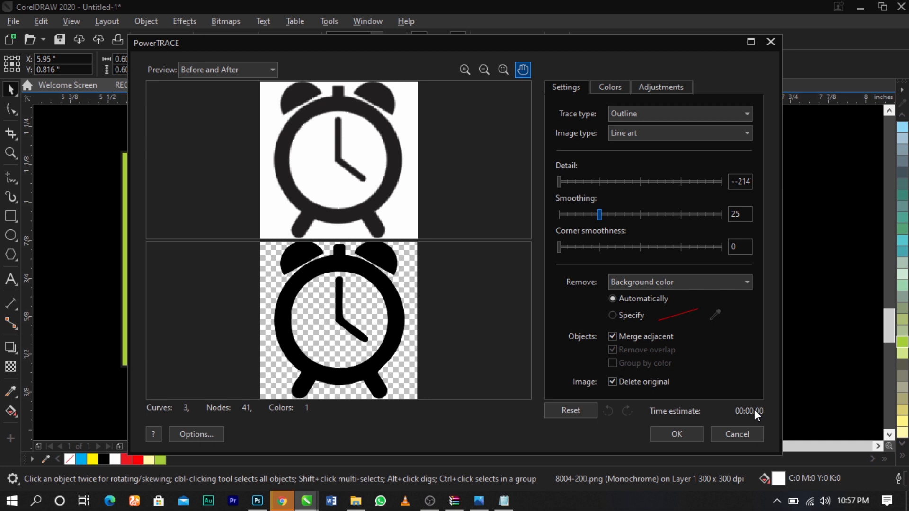
pyautogui.click(669, 432)
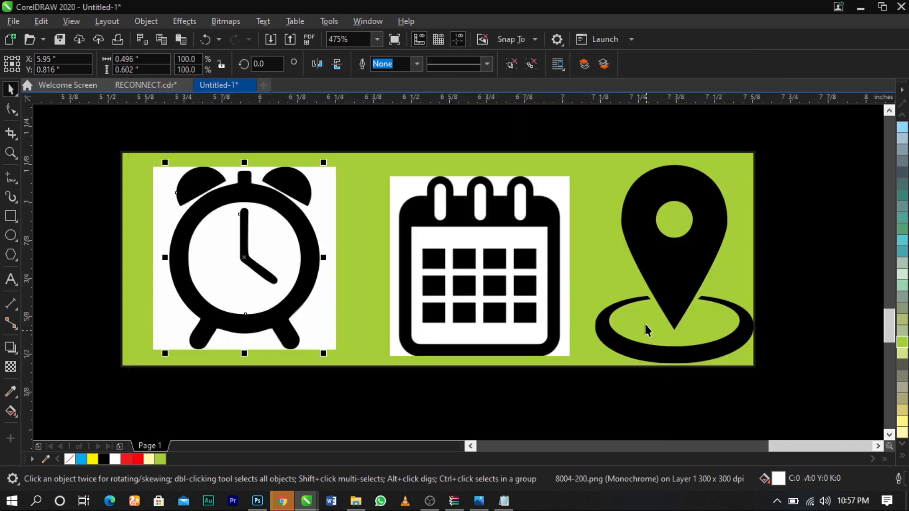
# Step: Move the traced clock aside, delete the white bitmap underneath, and return the traced clock to the green rectangle
pyautogui.scroll(-2, 651, 357)
pyautogui.press('Escape')
pyautogui.click(463, 315)
pyautogui.moveTo(463, 272); pyautogui.dragTo(454, 174)
pyautogui.click(459, 272)
pyautogui.press('Delete')
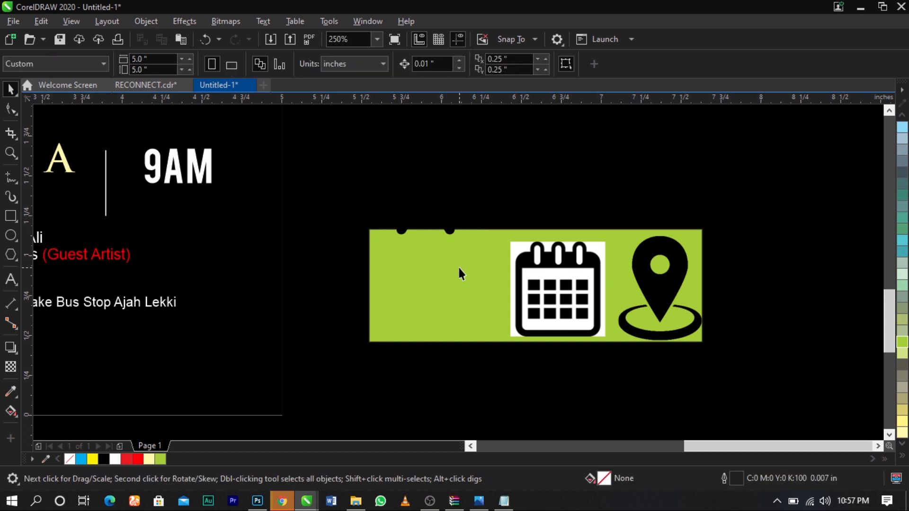
pyautogui.moveTo(447, 226); pyautogui.dragTo(467, 314)
pyautogui.click(545, 293)
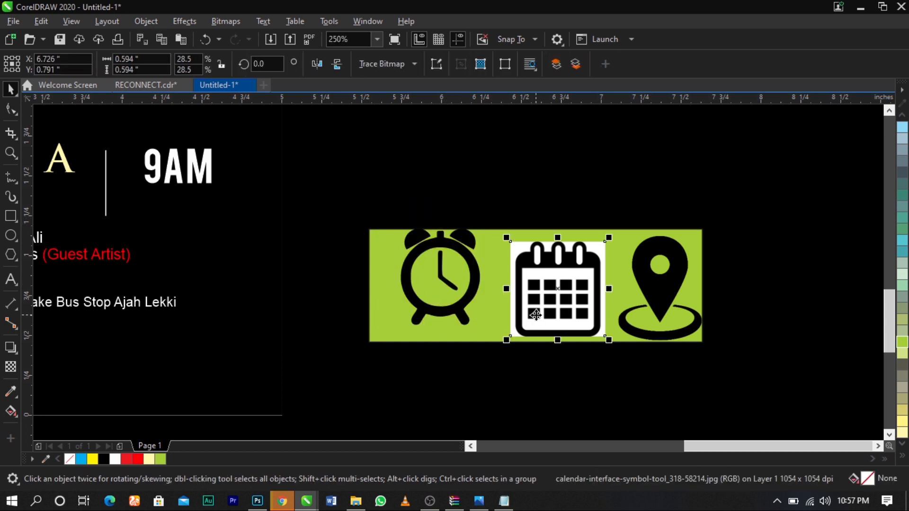
pyautogui.click(238, 20)
pyautogui.click(247, 31)
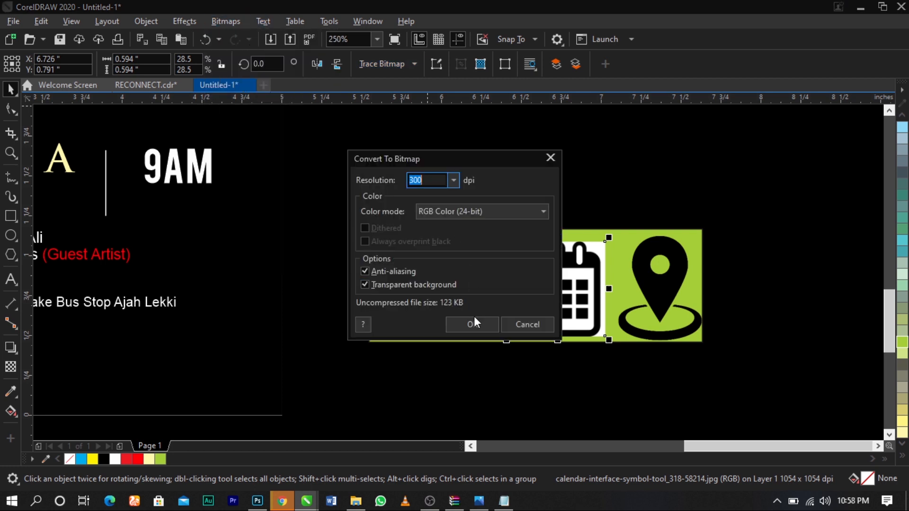
pyautogui.click(526, 326)
pyautogui.click(448, 197)
pyautogui.click(526, 238)
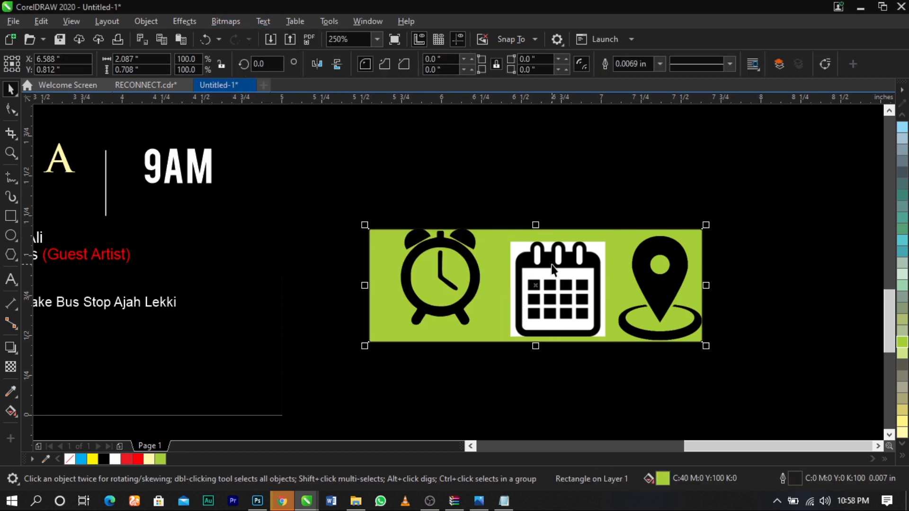
# Step: Raise the calendar icon to about X 6.728, Y 0.807 inches and convert it to a 300 dpi bitmap
pyautogui.click(568, 264)
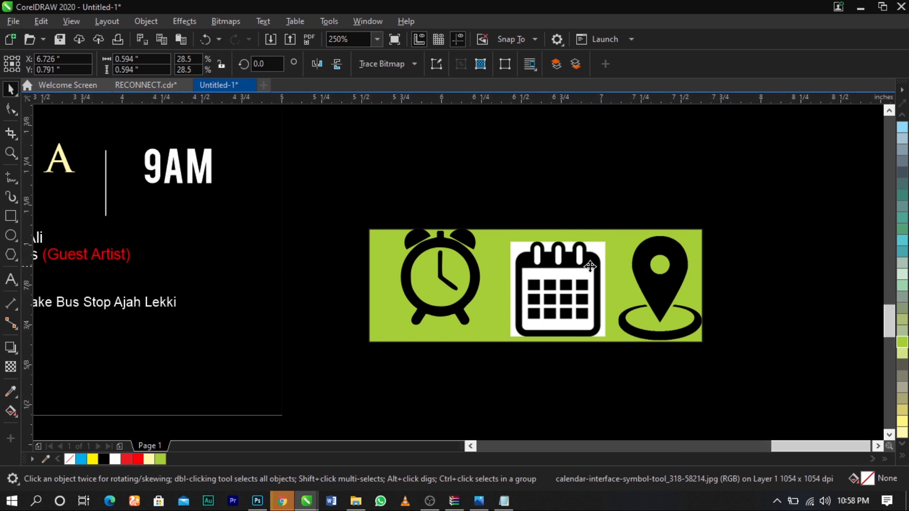
pyautogui.scroll(2, 586, 261)
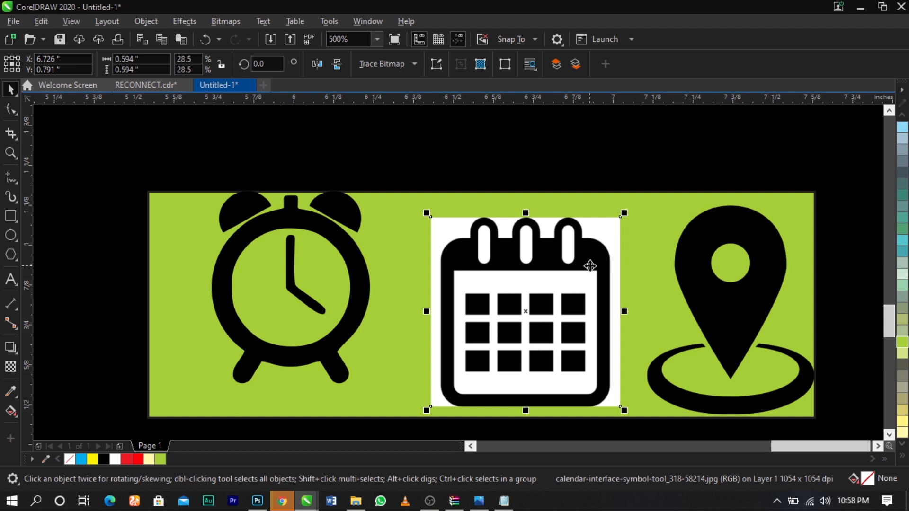
pyautogui.moveTo(585, 291); pyautogui.dragTo(586, 285)
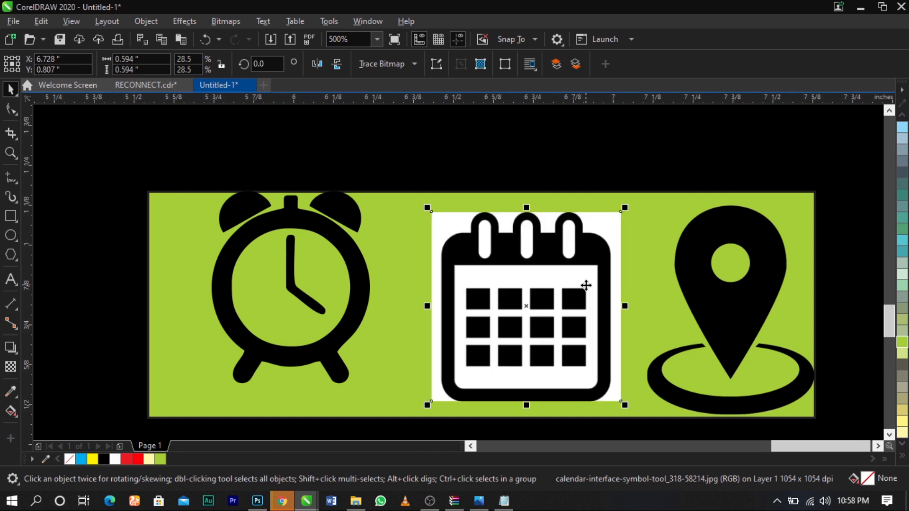
pyautogui.click(556, 254)
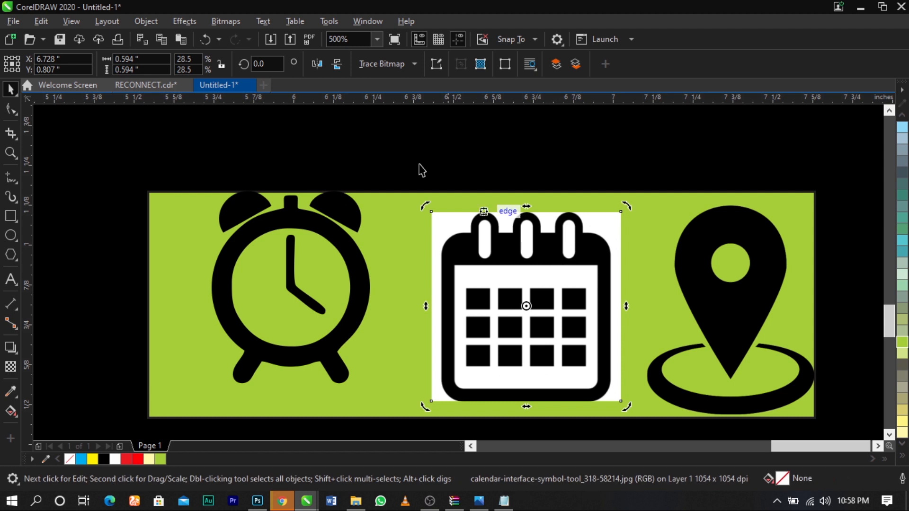
pyautogui.click(234, 25)
pyautogui.click(243, 38)
pyautogui.click(471, 326)
# Step: Convert the calendar bitmap to 1-bit black and white using the Line Art method with a threshold of 109
pyautogui.click(236, 26)
pyautogui.moveTo(279, 136)
pyautogui.click(370, 139)
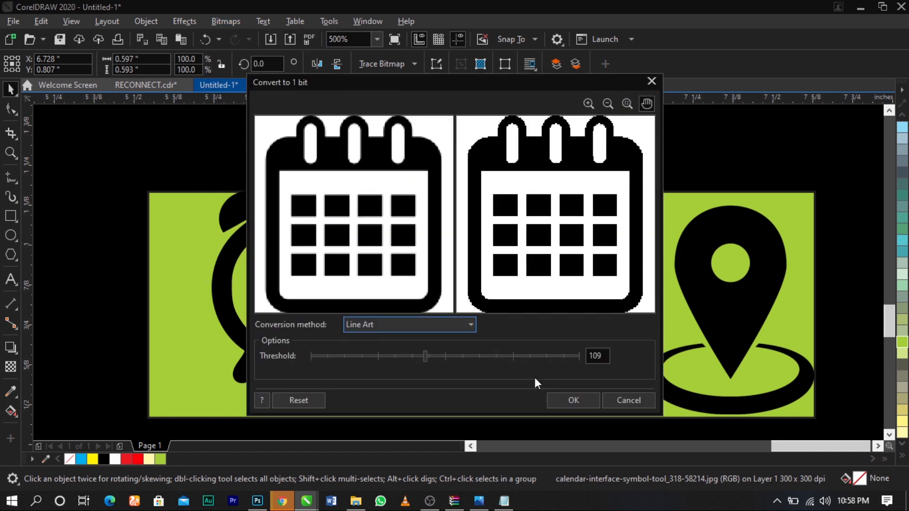
pyautogui.click(572, 401)
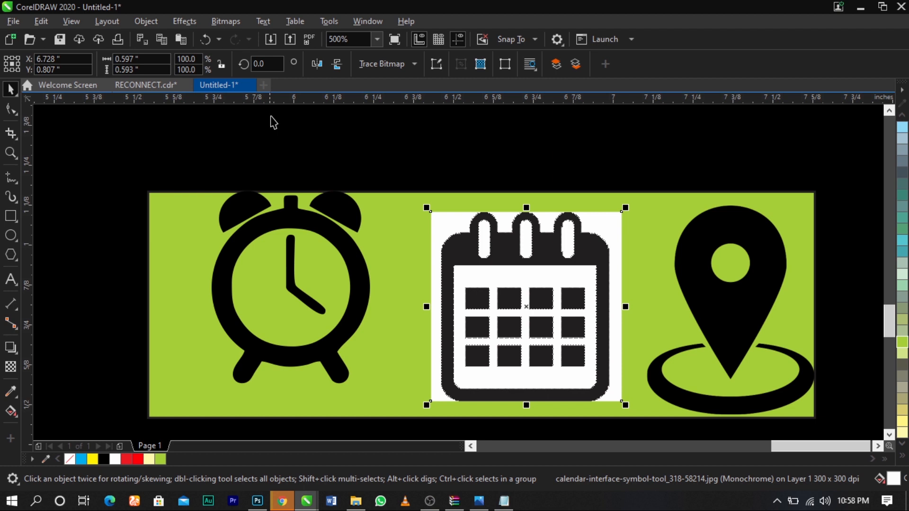
# Step: Outline-trace the calendar bitmap as line art, with the background color to remove set to Specify
pyautogui.click(379, 69)
pyautogui.moveTo(391, 110)
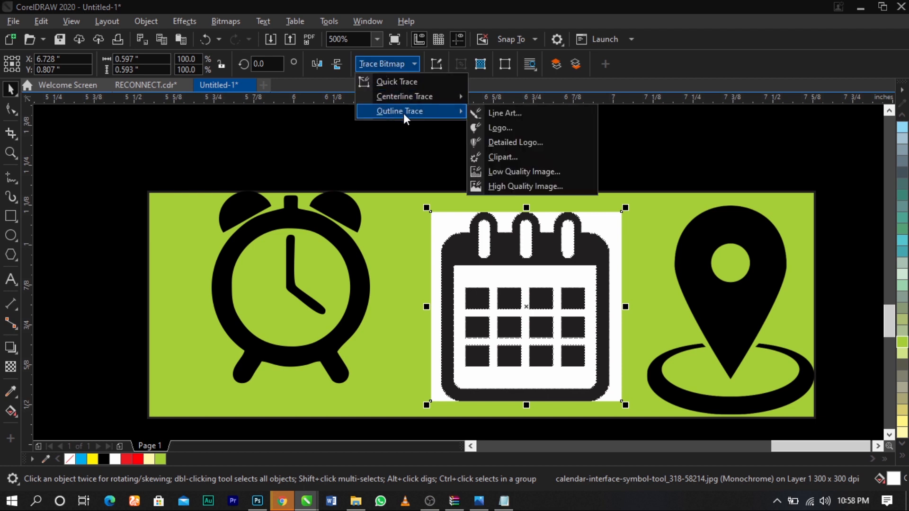
pyautogui.click(530, 116)
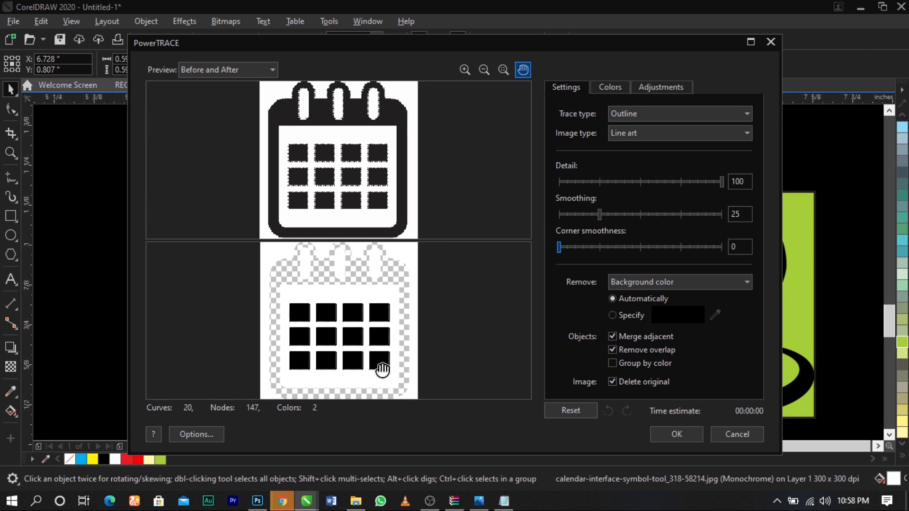
pyautogui.click(612, 315)
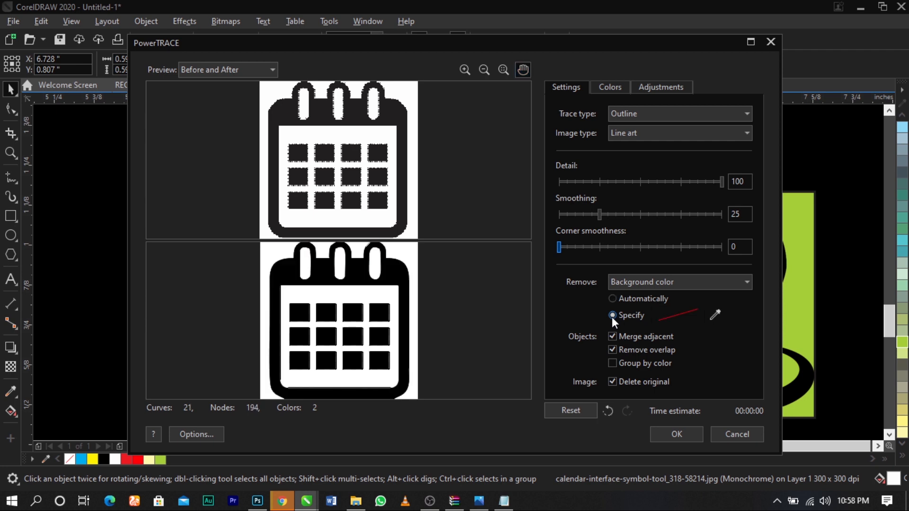
pyautogui.click(663, 434)
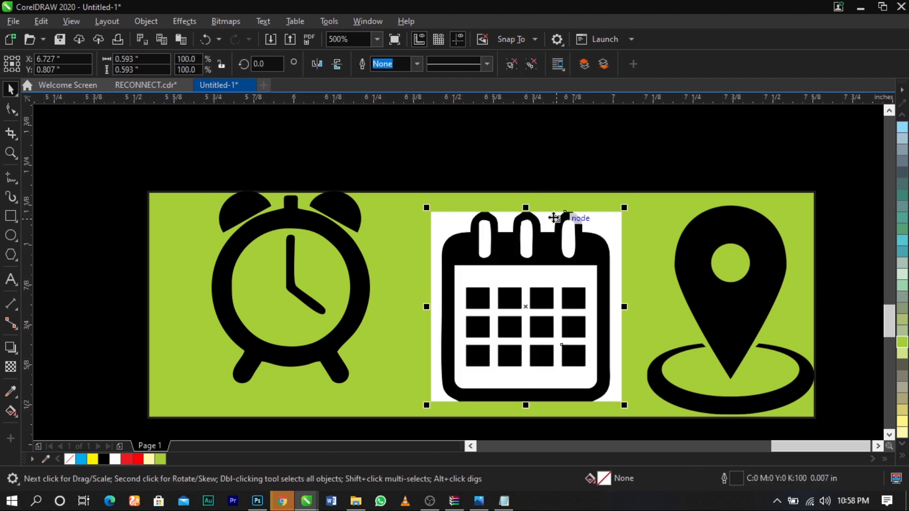
# Step: Ungroup the traced calendar and delete the white background pieces around its outline
pyautogui.click(513, 66)
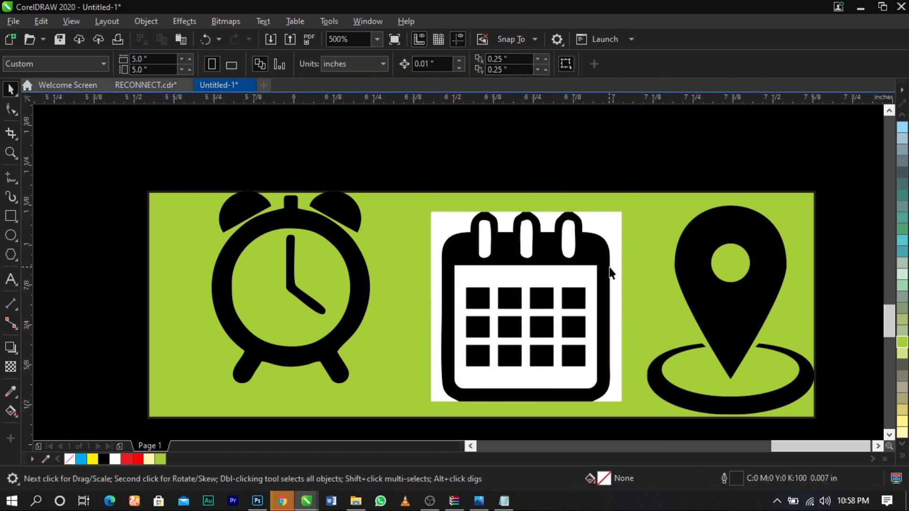
pyautogui.click(664, 213)
pyautogui.press('Delete')
pyautogui.click(607, 222)
pyautogui.press('Delete')
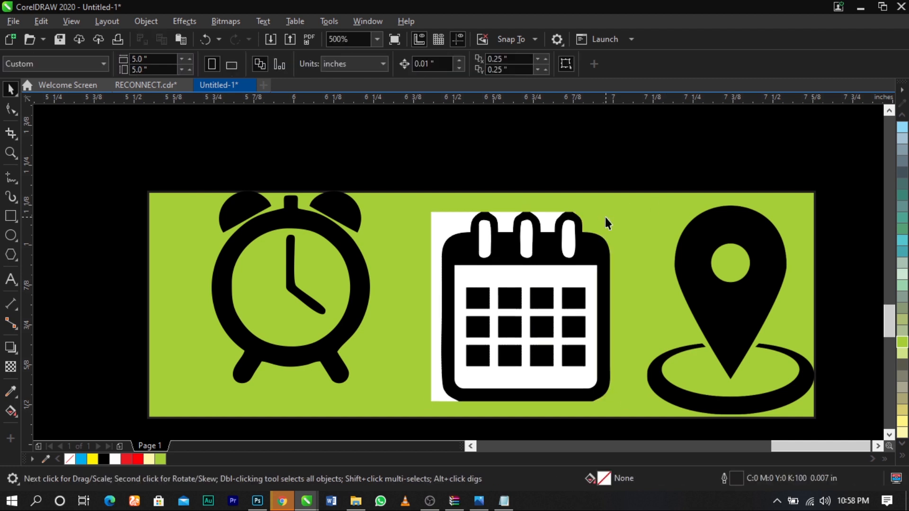
pyautogui.click(551, 223)
pyautogui.press('Delete')
pyautogui.click(462, 229)
pyautogui.press('Delete')
# Step: Delete the white fill inside the calendar frame and group the remaining black calendar parts
pyautogui.moveTo(416, 172); pyautogui.dragTo(594, 282)
pyautogui.click(594, 282)
pyautogui.press('Delete')
pyautogui.moveTo(645, 153); pyautogui.dragTo(400, 424)
pyautogui.hotkey('ctrl', 'g')
# Step: Move the location pin inwards and up on the green rectangle, to about X 7.309, Y 0.822 inches
pyautogui.click(730, 309)
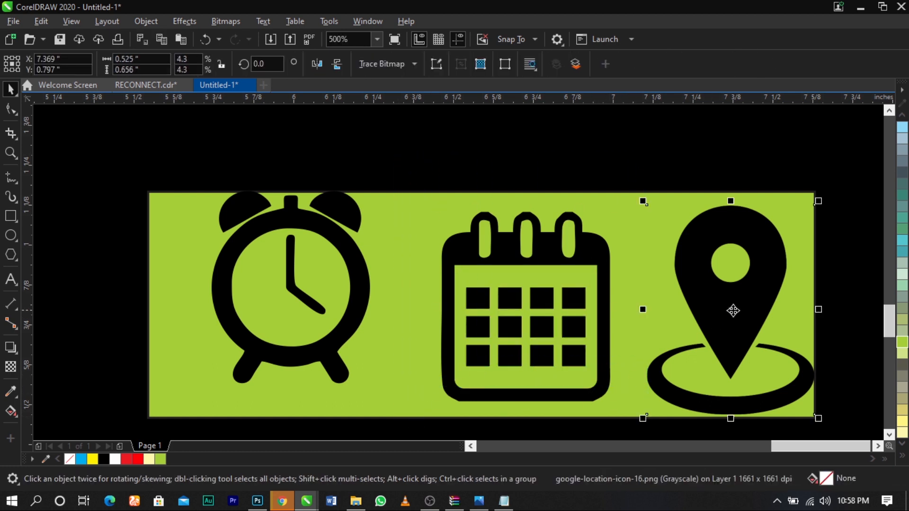
pyautogui.moveTo(728, 308); pyautogui.dragTo(708, 302)
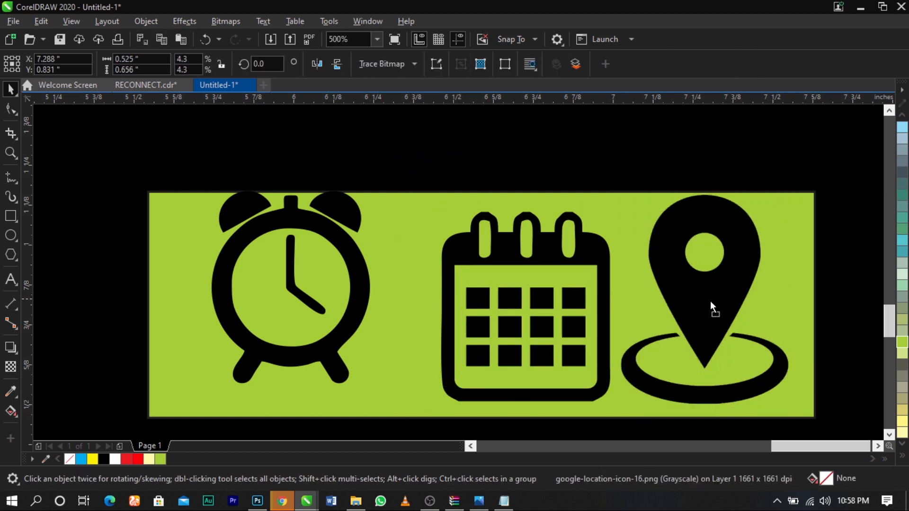
pyautogui.click(219, 23)
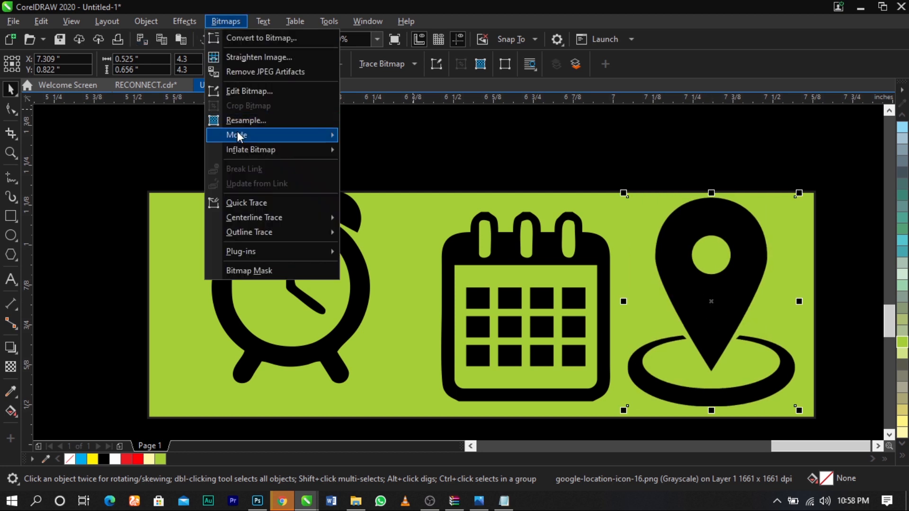
pyautogui.moveTo(237, 135)
pyautogui.click(628, 144)
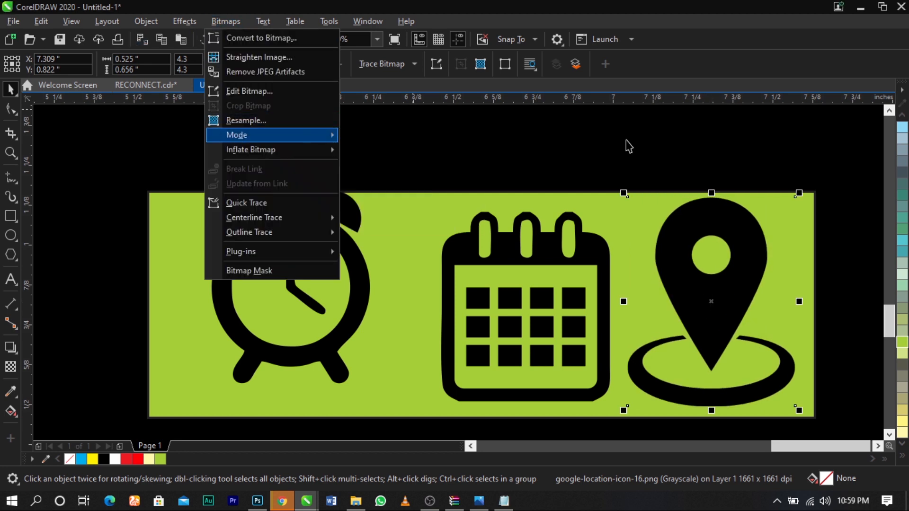
pyautogui.click(709, 248)
pyautogui.click(717, 245)
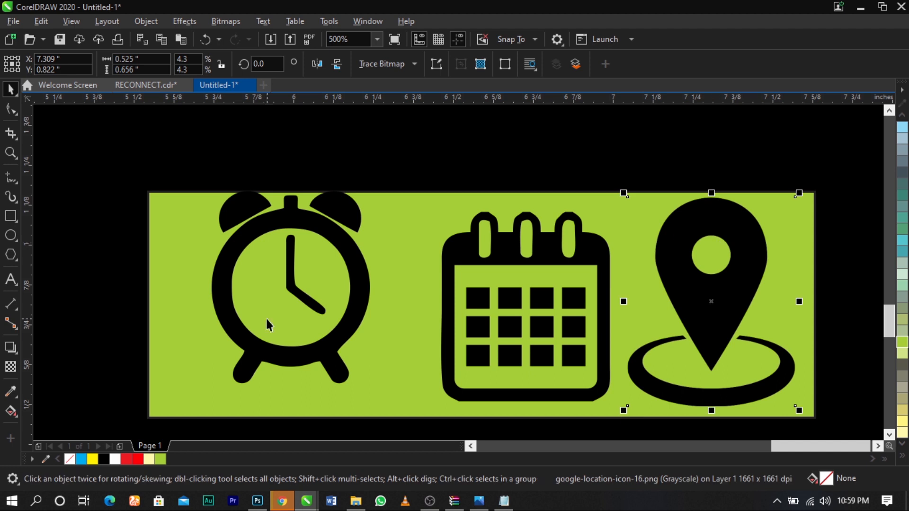
pyautogui.click(682, 290)
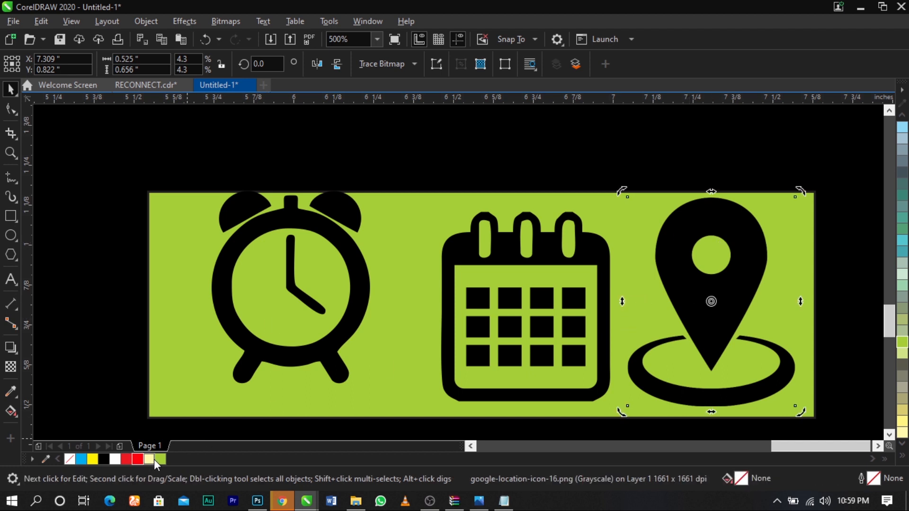
pyautogui.click(706, 296)
pyautogui.click(675, 260)
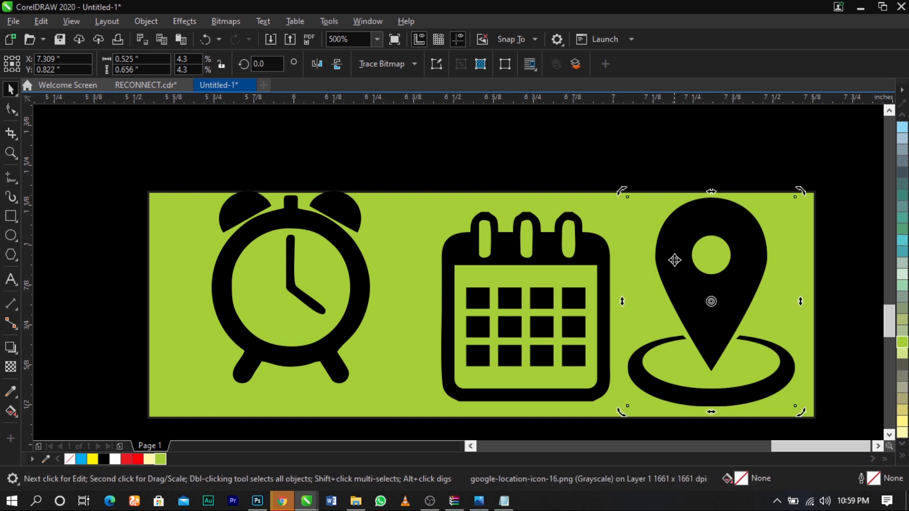
# Step: Convert the location pin bitmap to 1-bit black and white using the Line Art method with a threshold of 109
pyautogui.click(227, 21)
pyautogui.moveTo(238, 132)
pyautogui.click(397, 135)
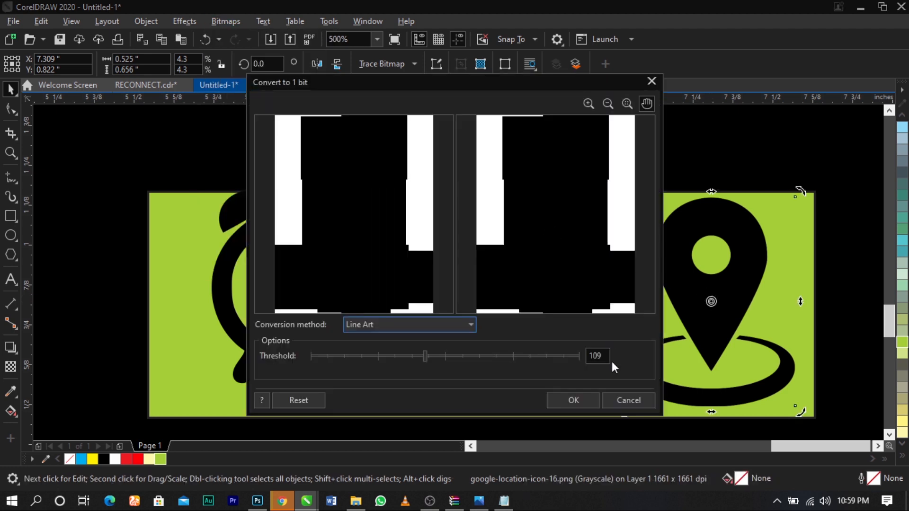
pyautogui.click(568, 399)
# Step: Outline-trace the location pin bitmap as line art and delete the white background from the result
pyautogui.click(412, 64)
pyautogui.moveTo(408, 116)
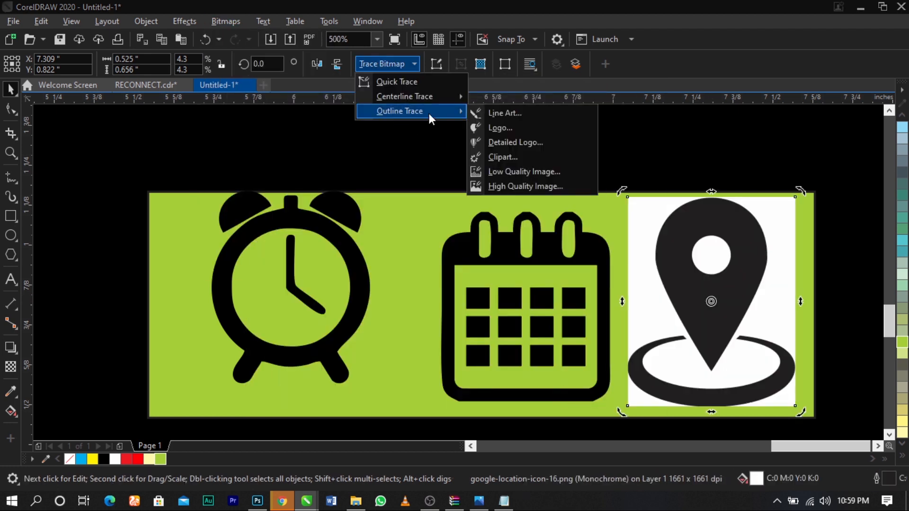
pyautogui.click(490, 113)
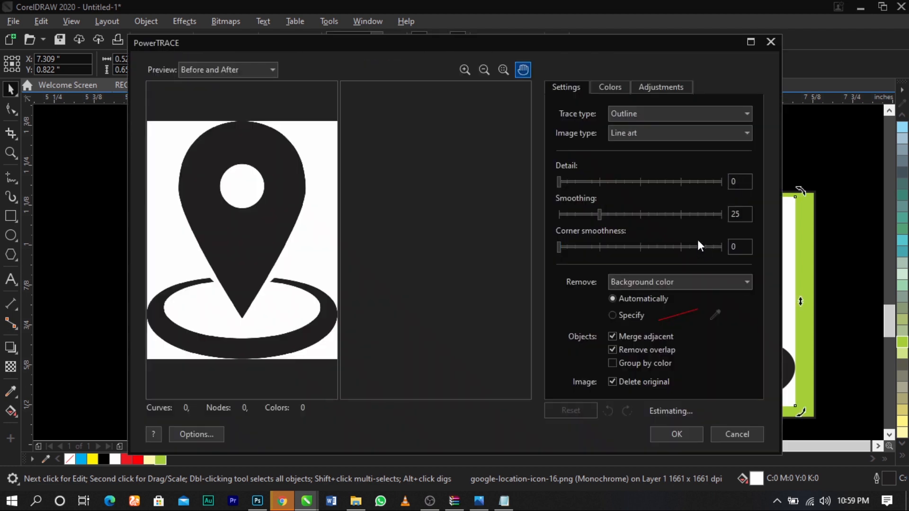
pyautogui.click(675, 435)
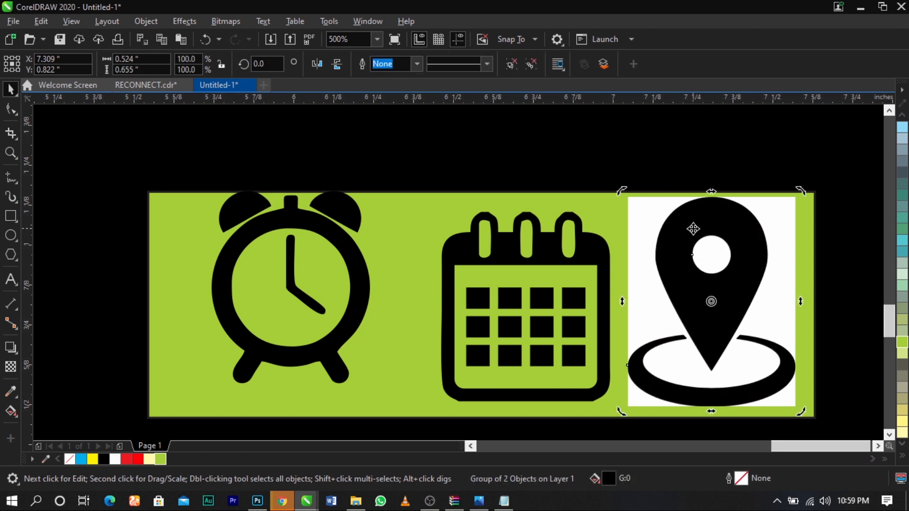
pyautogui.click(785, 219)
pyautogui.press('Delete')
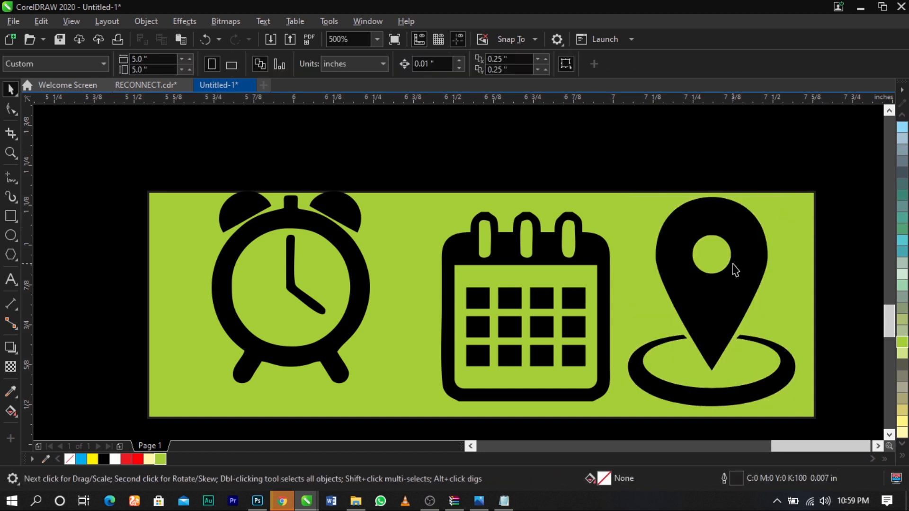
# Step: Try several document palette fills on the traced location pin, including red and pale yellow
pyautogui.click(734, 268)
pyautogui.click(148, 458)
pyautogui.click(126, 460)
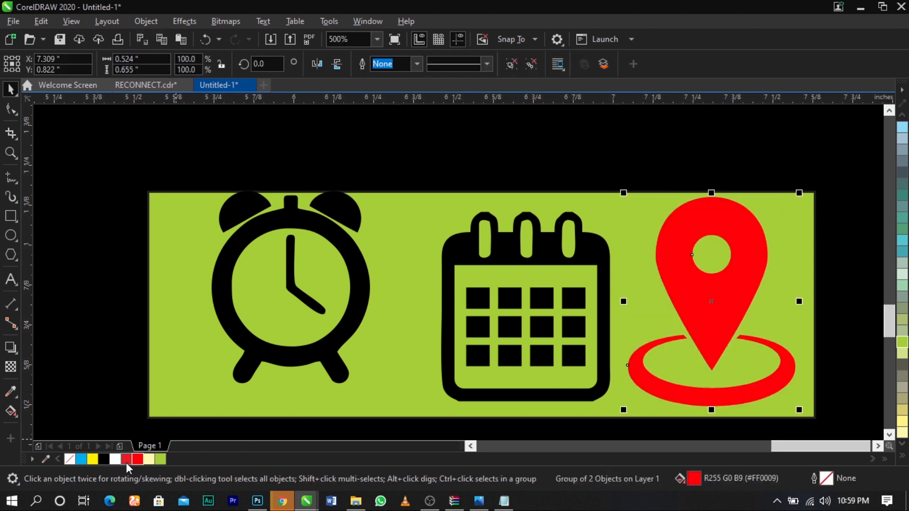
pyautogui.click(102, 461)
pyautogui.click(78, 462)
pyautogui.click(70, 461)
pyautogui.click(104, 462)
pyautogui.click(127, 462)
pyautogui.click(149, 461)
# Step: Fill the clock, calendar and location pin icons with black
pyautogui.click(812, 277)
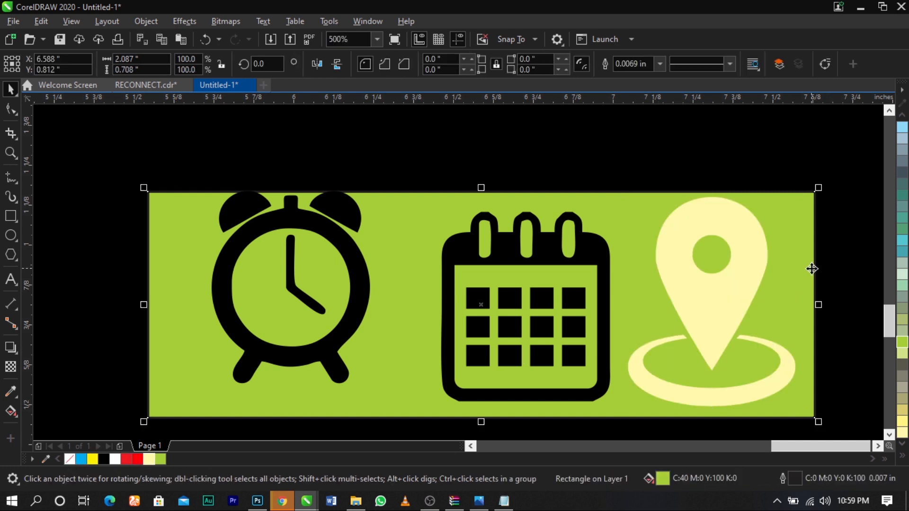
pyautogui.moveTo(846, 157); pyautogui.dragTo(194, 430)
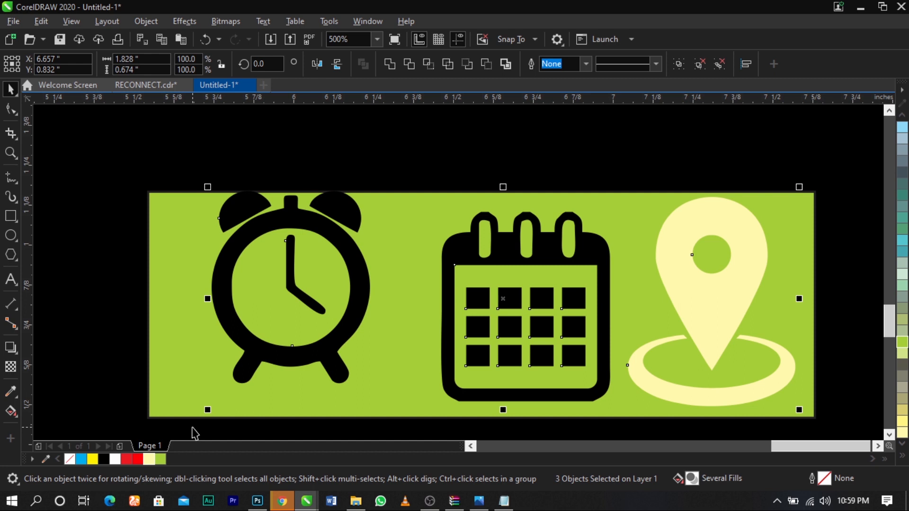
pyautogui.click(103, 460)
pyautogui.click(99, 353)
# Step: Delete the green rectangle behind the three icons
pyautogui.scroll(-1, 235, 242)
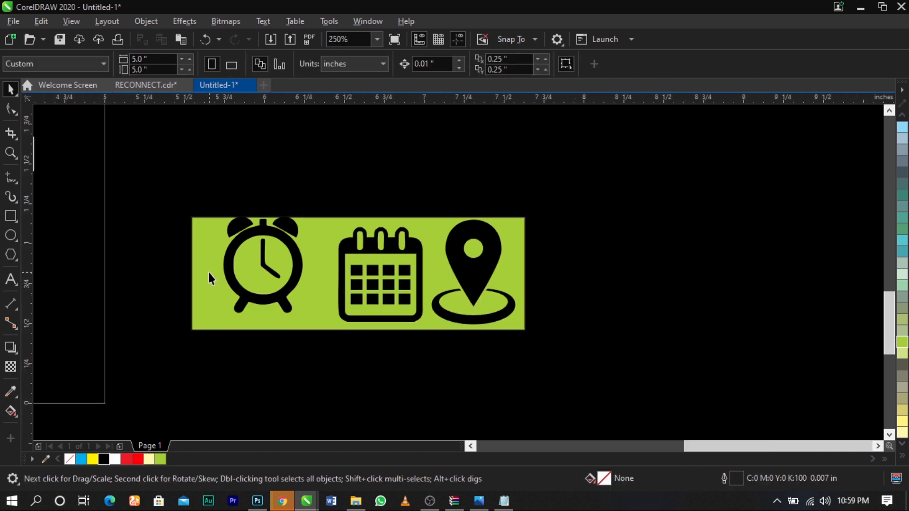
pyautogui.click(208, 273)
pyautogui.press('Delete')
# Step: Scale the three icons together down to about 0.591 by 0.218 inches and fill them with white
pyautogui.moveTo(654, 161); pyautogui.dragTo(136, 415)
pyautogui.hotkey('ctrl', 'Tab')
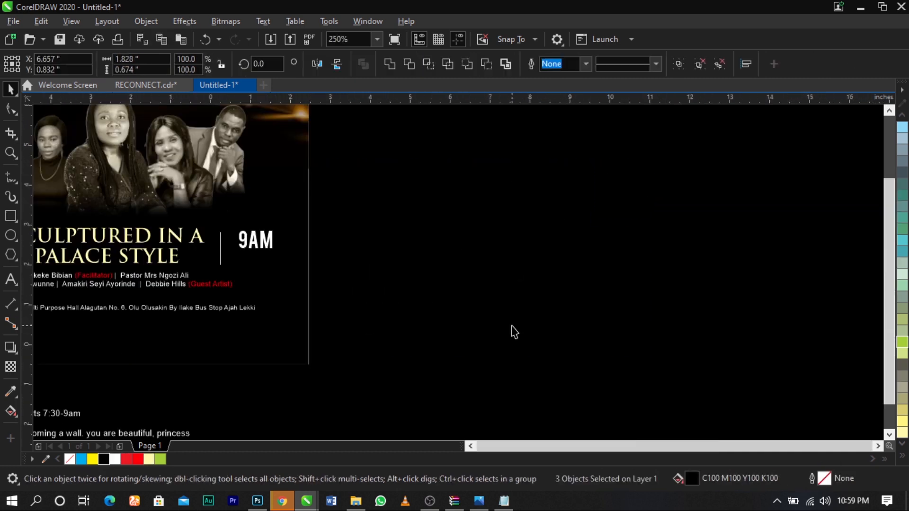
pyautogui.moveTo(515, 327); pyautogui.dragTo(467, 338)
pyautogui.press('z')
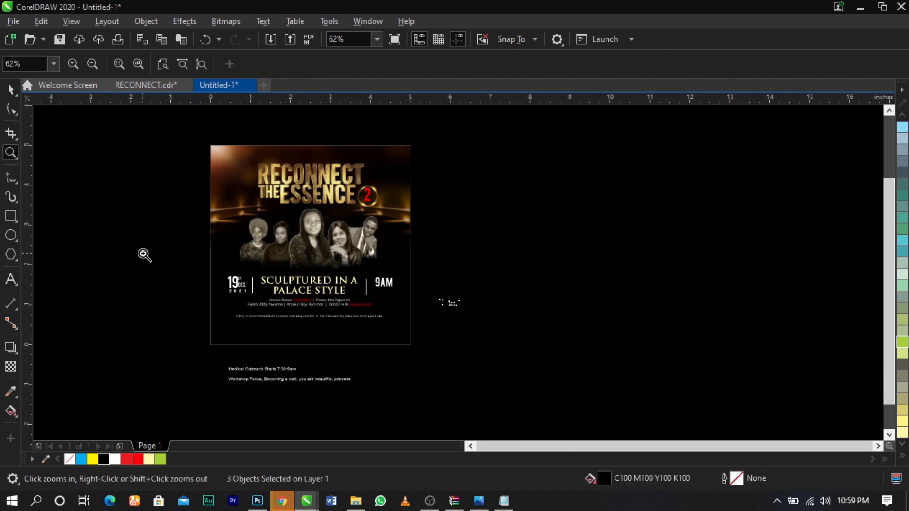
pyautogui.moveTo(143, 254); pyautogui.dragTo(563, 327)
pyautogui.click(722, 267)
pyautogui.moveTo(725, 266); pyautogui.dragTo(574, 351)
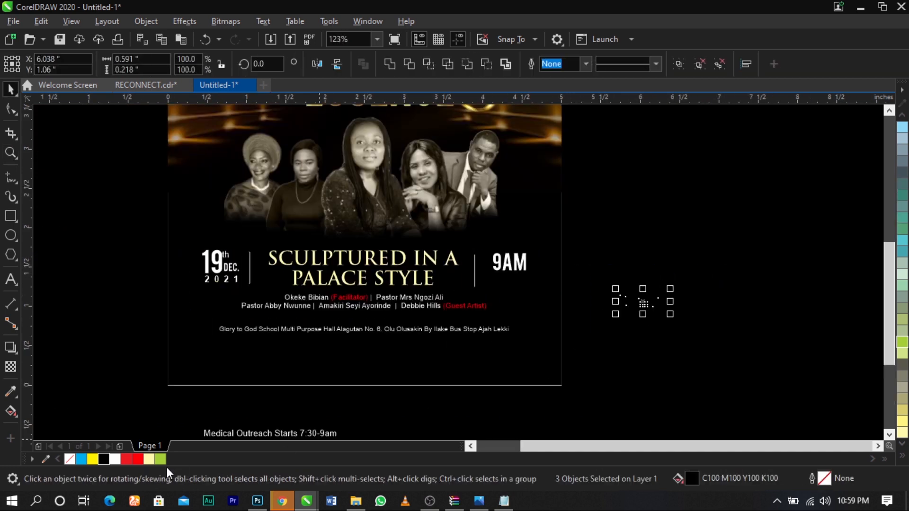
pyautogui.click(115, 459)
pyautogui.click(686, 351)
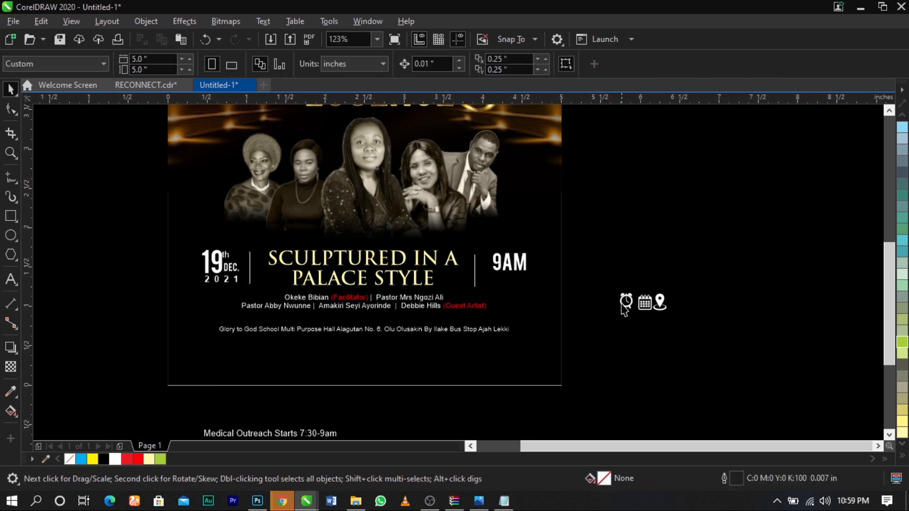
# Step: Place the clock below the 9AM text, the calendar beside the 19th Dec. date, and the pin before the venue address
pyautogui.moveTo(626, 307); pyautogui.dragTo(504, 281)
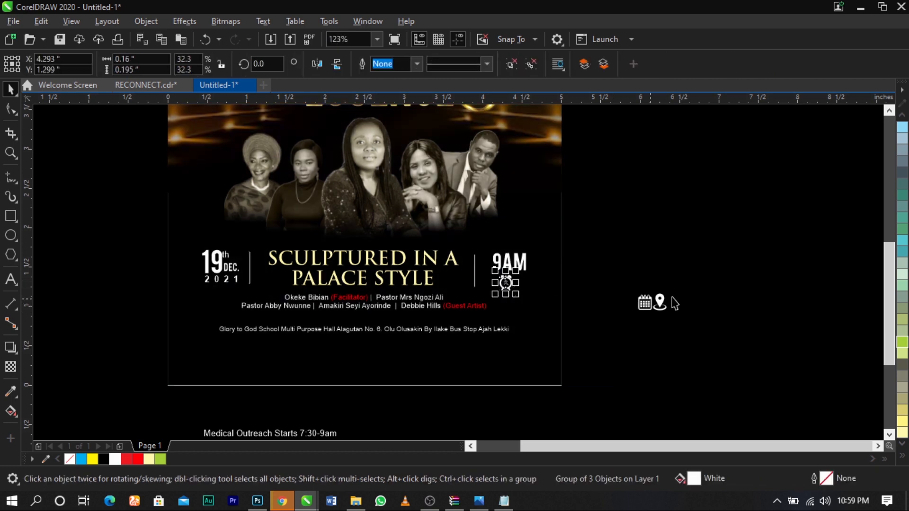
pyautogui.moveTo(645, 303); pyautogui.dragTo(190, 266)
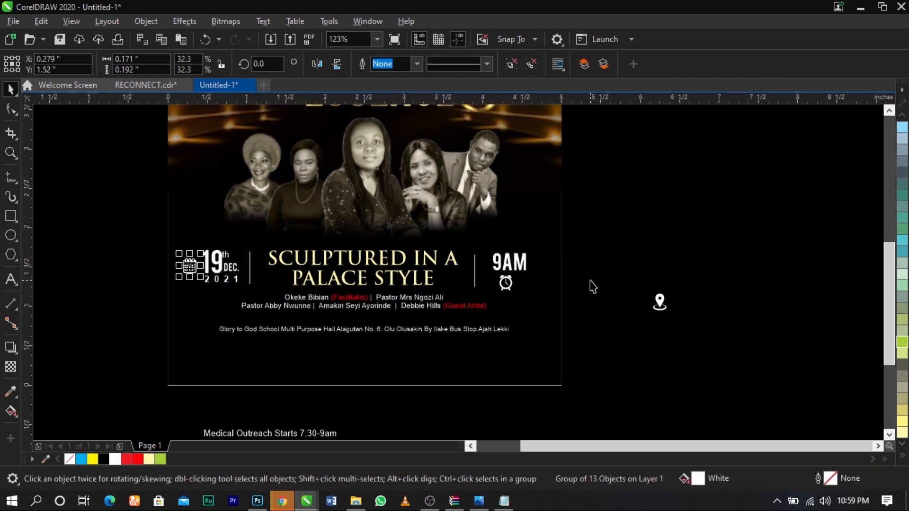
pyautogui.moveTo(660, 304); pyautogui.dragTo(211, 327)
pyautogui.click(633, 321)
# Step: Shift the calendar icon, date text and its divider line slightly inwards towards the "Sculptured in a Palace Style" title
pyautogui.press('F2')
pyautogui.moveTo(114, 223); pyautogui.dragTo(392, 329)
pyautogui.moveTo(467, 315); pyautogui.dragTo(213, 176)
pyautogui.moveTo(445, 286); pyautogui.dragTo(470, 286)
pyautogui.press('F2')
pyautogui.moveTo(140, 157); pyautogui.dragTo(589, 308)
pyautogui.click(346, 274)
pyautogui.moveTo(346, 254); pyautogui.dragTo(359, 254)
pyautogui.scroll(-5, 359, 254)
# Step: Move the 9AM text down, place the clock icon above it, and centre the two on each other with a small gap
pyautogui.press('F2')
pyautogui.moveTo(243, 203); pyautogui.dragTo(827, 313)
pyautogui.moveTo(841, 234); pyautogui.dragTo(552, 364)
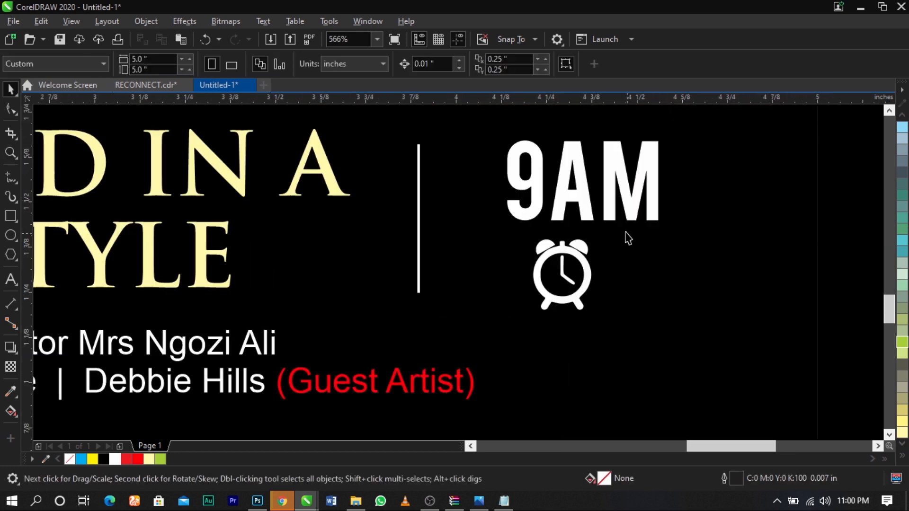
pyautogui.moveTo(624, 198); pyautogui.dragTo(625, 293)
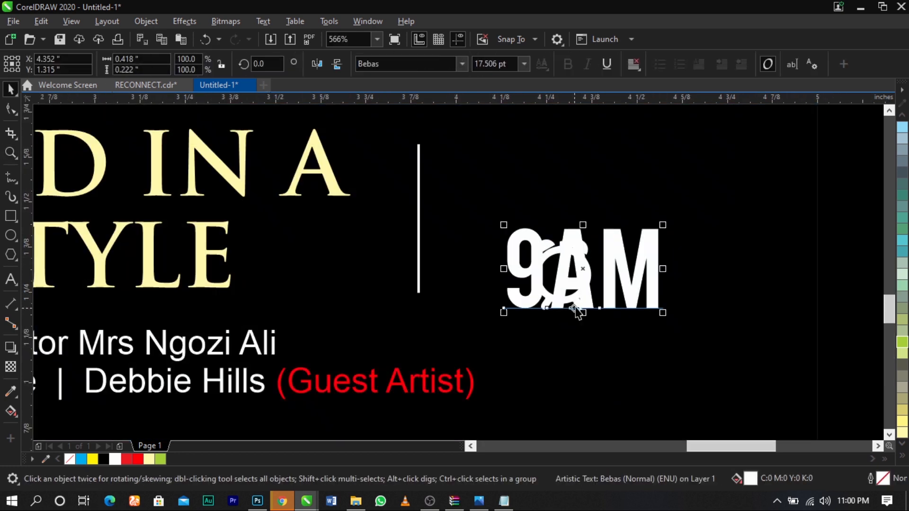
pyautogui.moveTo(552, 235); pyautogui.dragTo(563, 156)
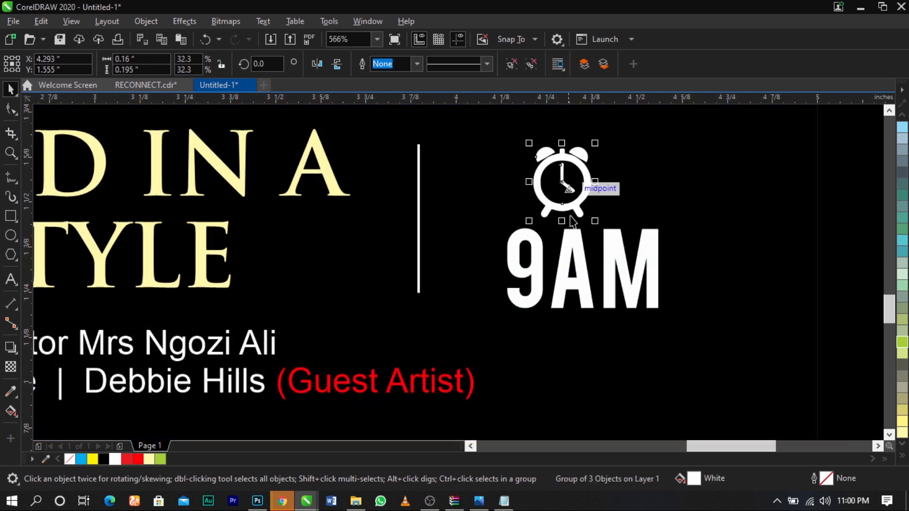
pyautogui.keyDown('shift'); pyautogui.click(614, 247); pyautogui.keyUp('shift')
pyautogui.click(614, 247)
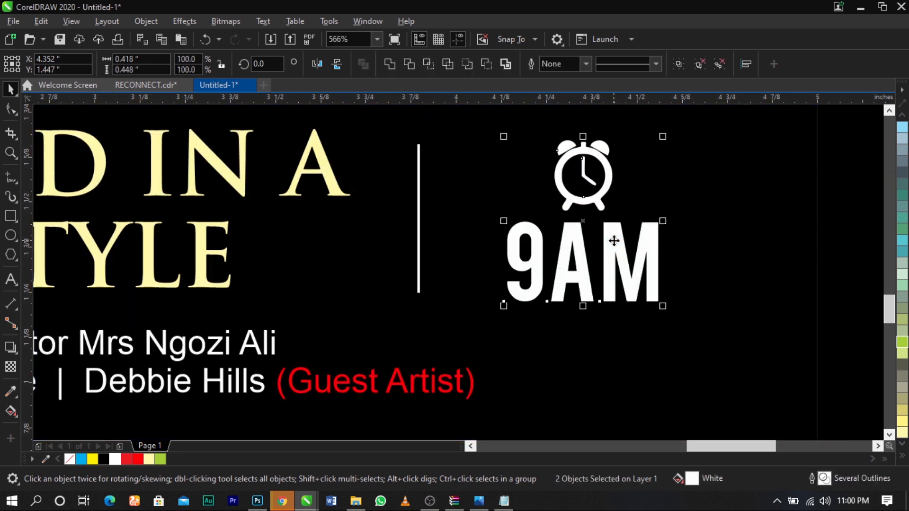
# Step: Delete the ring around the base of the location pin beside the venue address
pyautogui.scroll(-4, 614, 247)
pyautogui.moveTo(733, 183); pyautogui.dragTo(129, 380)
pyautogui.moveTo(85, 188); pyautogui.dragTo(677, 370)
pyautogui.scroll(4, 185, 321)
pyautogui.keyDown('ctrl'); pyautogui.click(184, 321); pyautogui.keyUp('ctrl')
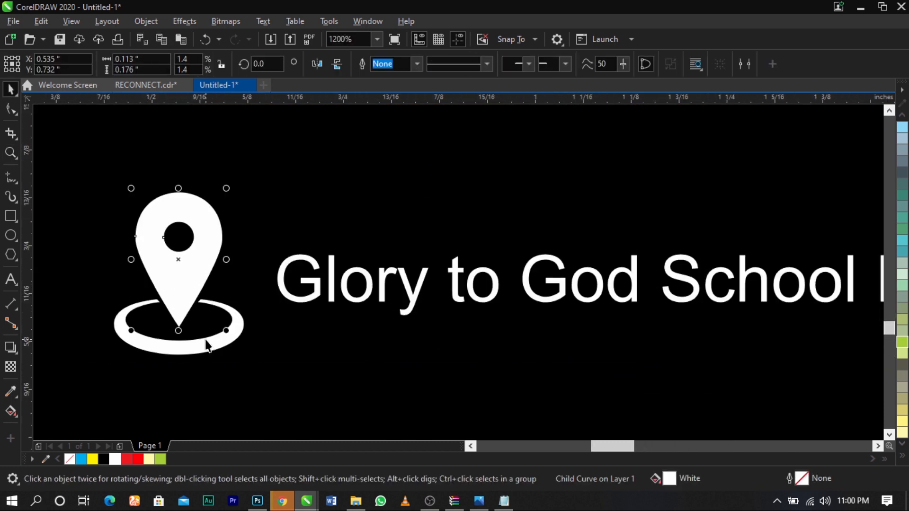
pyautogui.press('Delete')
# Step: Fill the location pin with red and move it against the start of the venue address, to about X 0.566, Y 0.708 inches
pyautogui.click(191, 279)
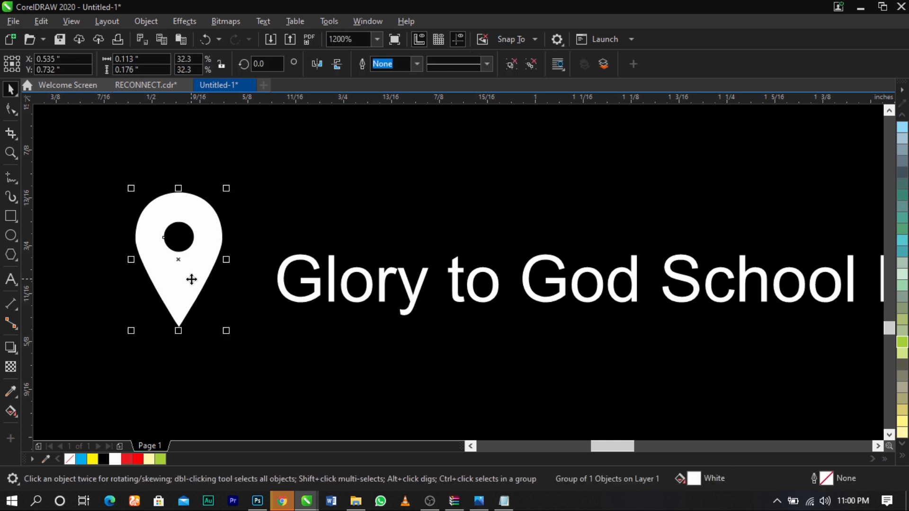
pyautogui.click(137, 458)
pyautogui.moveTo(176, 304); pyautogui.dragTo(197, 323)
pyautogui.scroll(-2, 350, 258)
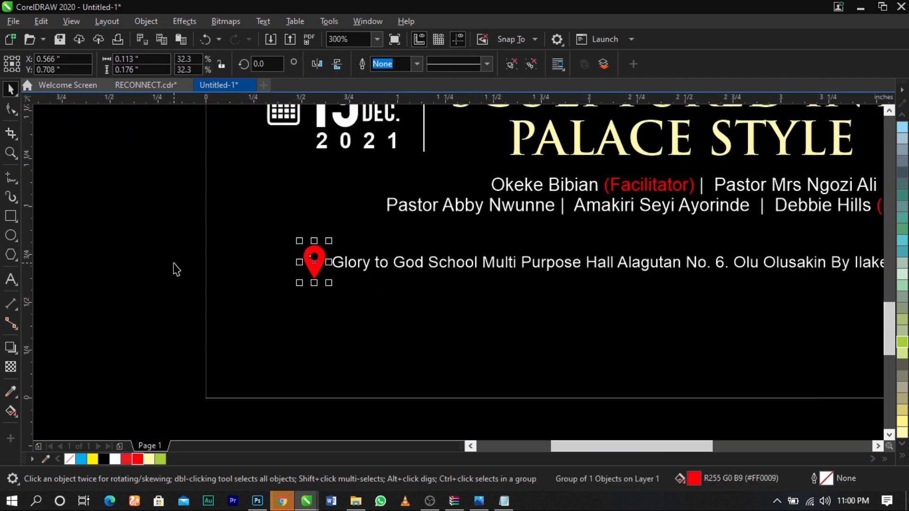
pyautogui.click(173, 264)
# Step: Move the Medical Outreach and Workshop Focus text up under the page, break it into separate lines, and raise the Medical Outreach line
pyautogui.scroll(-2, 174, 249)
pyautogui.press('z')
pyautogui.moveTo(136, 170); pyautogui.dragTo(522, 341)
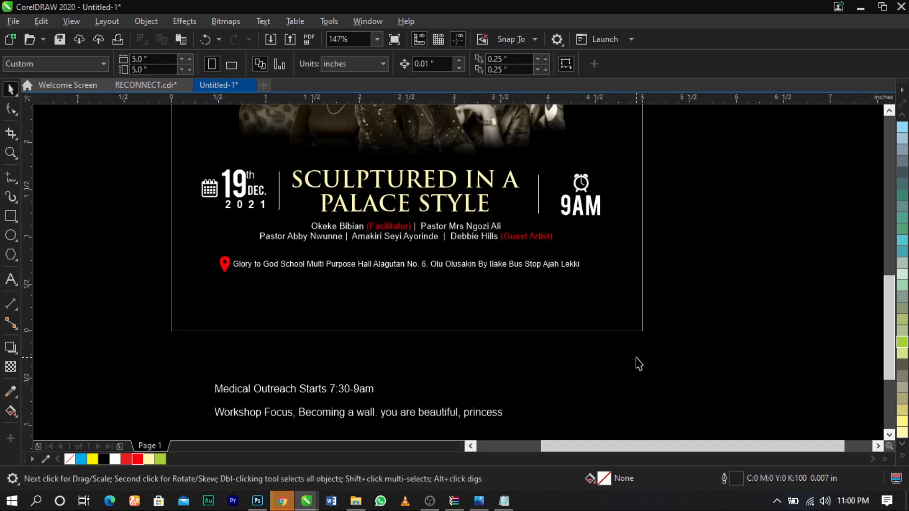
pyautogui.moveTo(139, 147); pyautogui.dragTo(696, 412)
pyautogui.press('space')
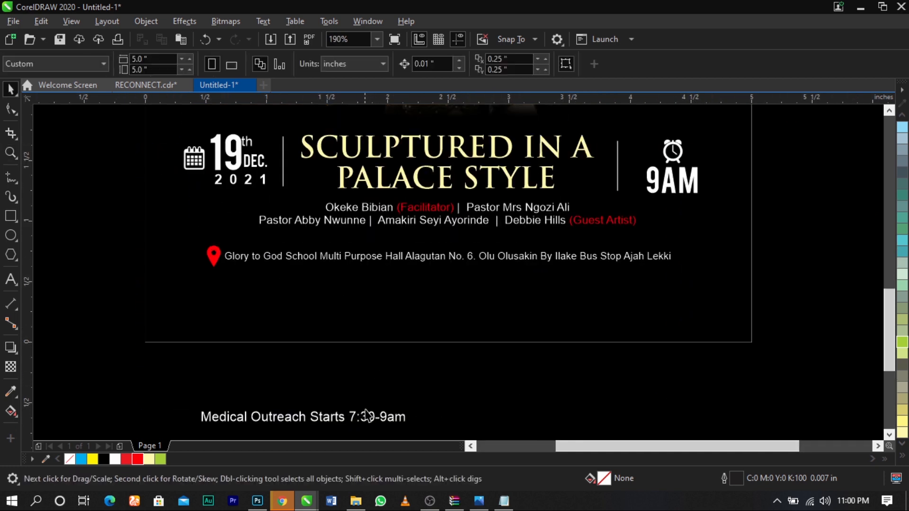
pyautogui.click(374, 415)
pyautogui.moveTo(373, 415); pyautogui.dragTo(420, 373)
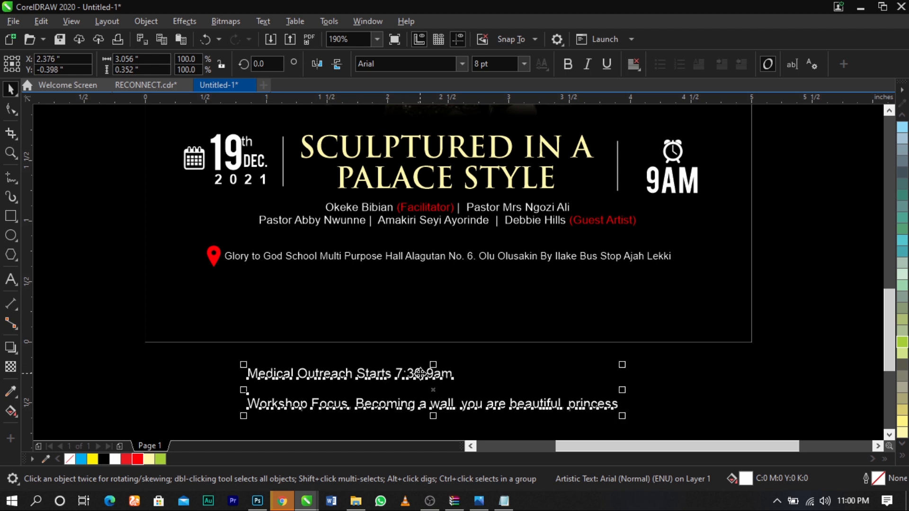
pyautogui.click(420, 373)
pyautogui.moveTo(420, 374); pyautogui.dragTo(431, 365)
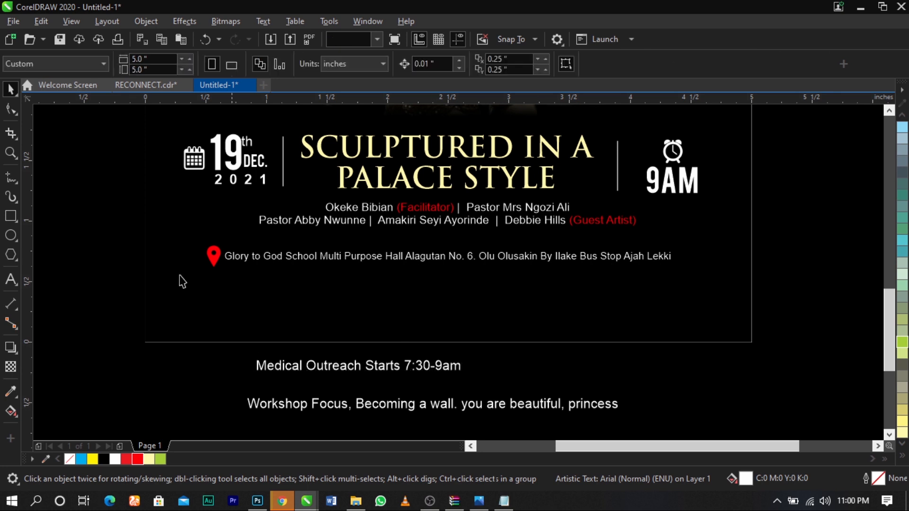
# Step: Draw a rectangle about 3.413 by 0.208 inches below the venue address and centre it horizontally on the page
pyautogui.click(11, 216)
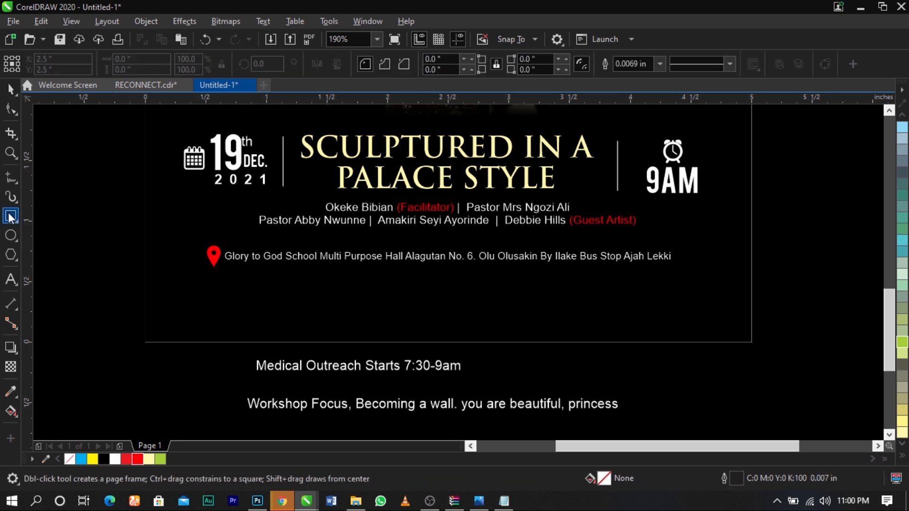
pyautogui.moveTo(214, 282); pyautogui.dragTo(628, 307)
pyautogui.press('space')
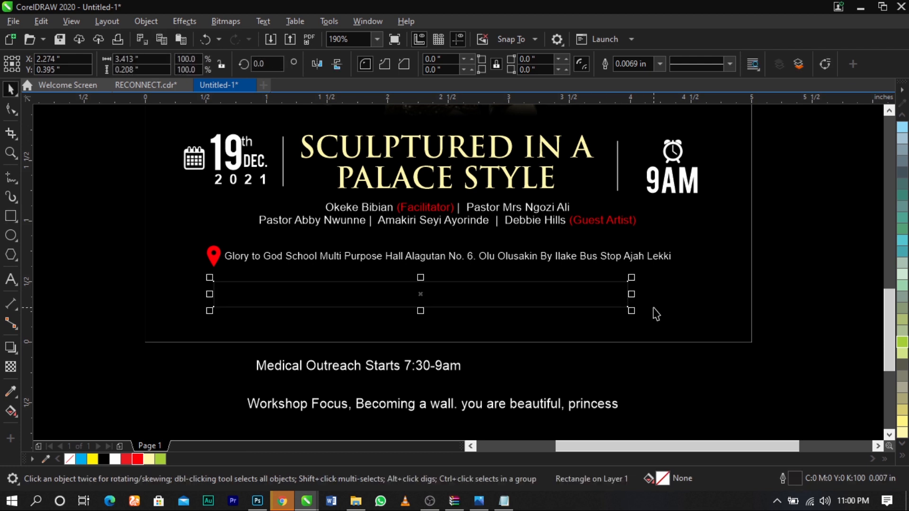
pyautogui.keyDown('shift'); pyautogui.click(662, 311); pyautogui.keyUp('shift')
pyautogui.press('c')
pyautogui.press('Escape')
# Step: Give the rectangle a pale yellow uniform fill of C3 M0 Y64 K0 and remove its outline
pyautogui.click(587, 306)
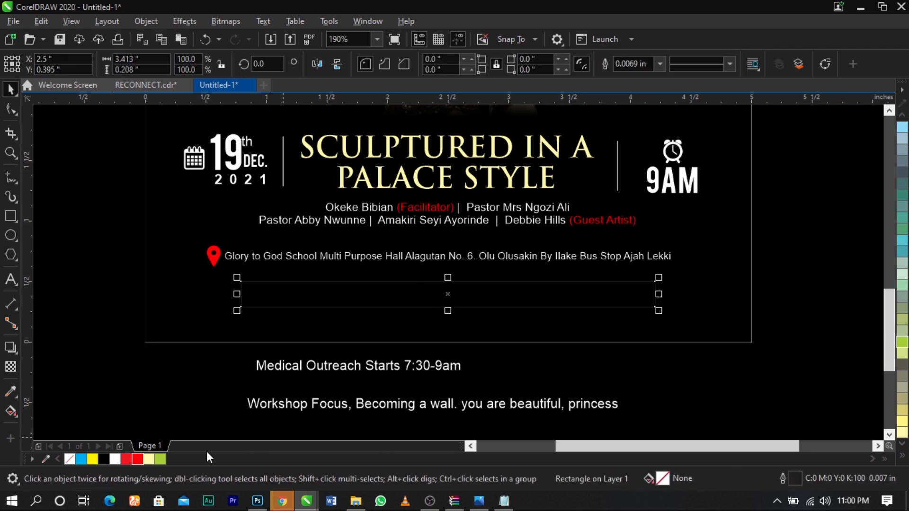
pyautogui.click(90, 462)
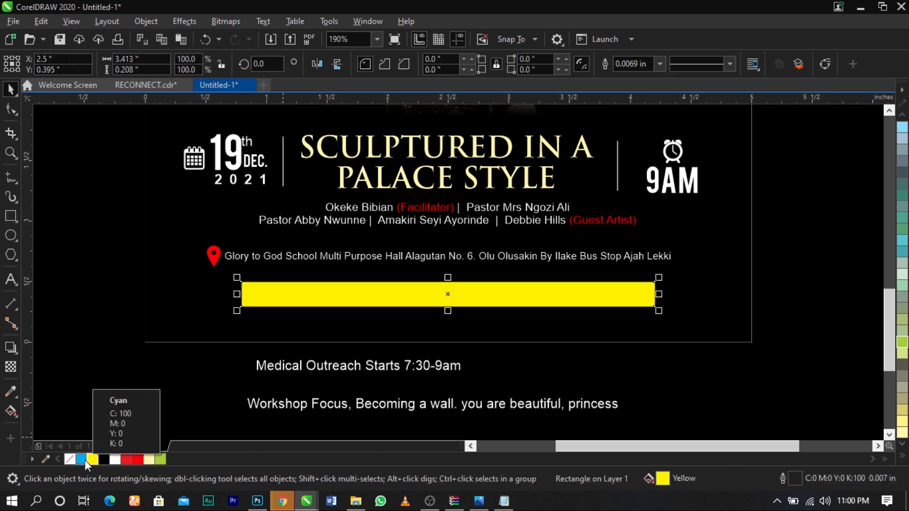
pyautogui.rightClick(72, 459)
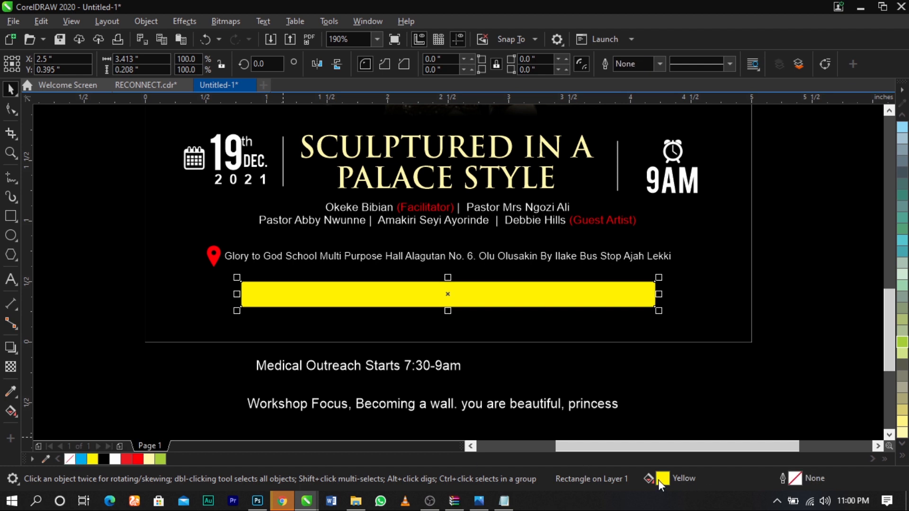
pyautogui.hotkey('shift', 'F11')
pyautogui.moveTo(399, 57); pyautogui.dragTo(692, 61)
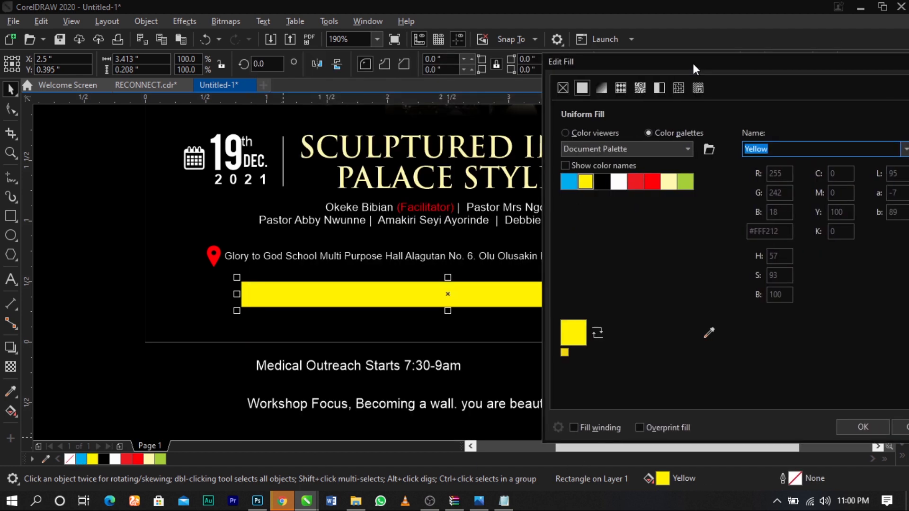
pyautogui.click(595, 134)
pyautogui.moveTo(634, 178)
pyautogui.mouseDown()
pyautogui.moveTo(629, 159)
pyautogui.moveTo(645, 172)
pyautogui.moveTo(642, 165)
pyautogui.mouseUp()
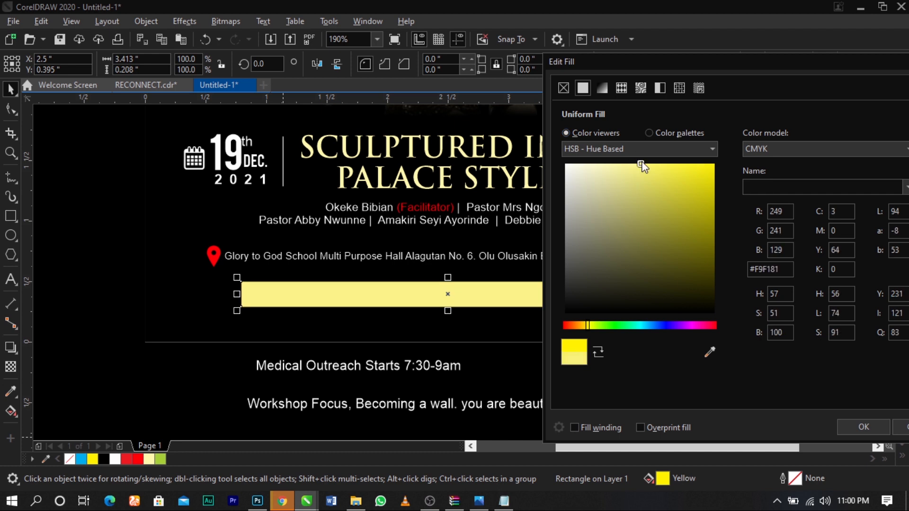
pyautogui.click(848, 430)
# Step: Raise the pale yellow bar to Y 0.41 inches and reduce its height to about 0.149 inches
pyautogui.click(779, 374)
pyautogui.click(649, 301)
pyautogui.keyDown('shift'); pyautogui.click(677, 301); pyautogui.keyUp('shift')
pyautogui.click(798, 298)
pyautogui.click(493, 290)
pyautogui.scroll(5, 503, 290)
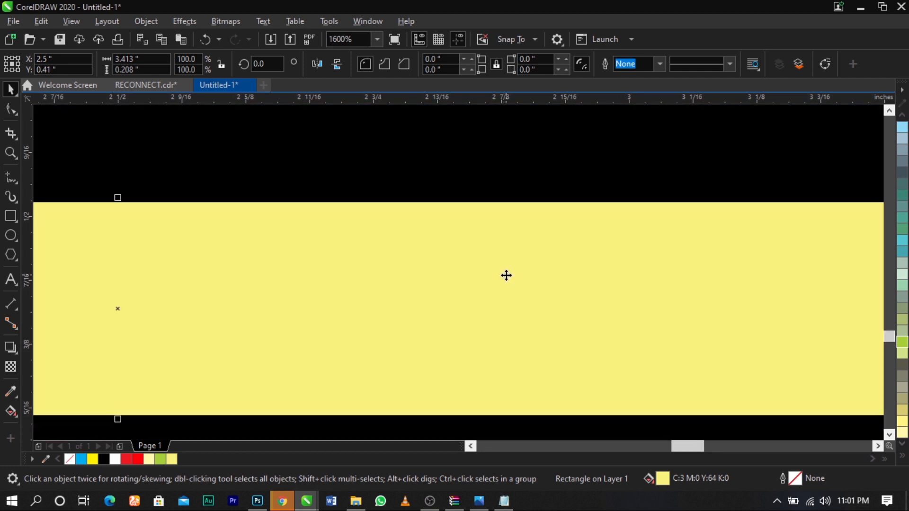
pyautogui.scroll(-5, 335, 349)
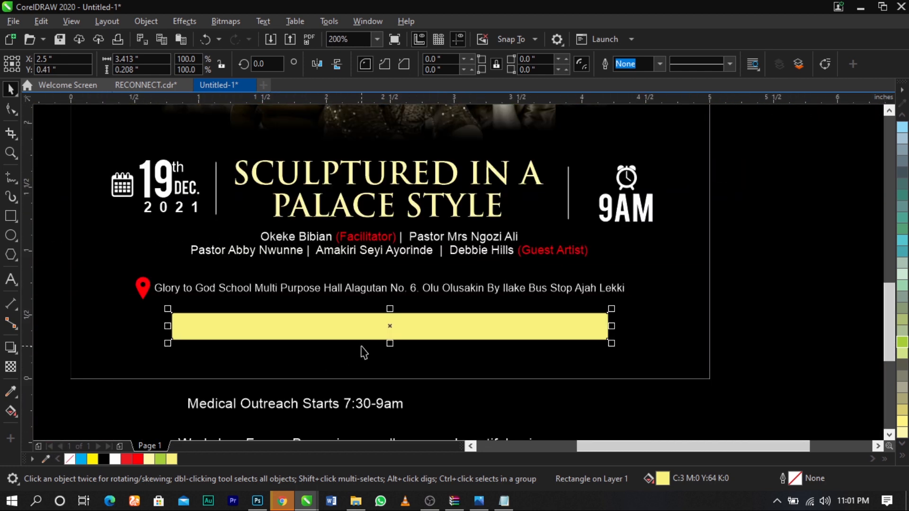
pyautogui.scroll(3, 416, 353)
pyautogui.moveTo(426, 344); pyautogui.dragTo(426, 326)
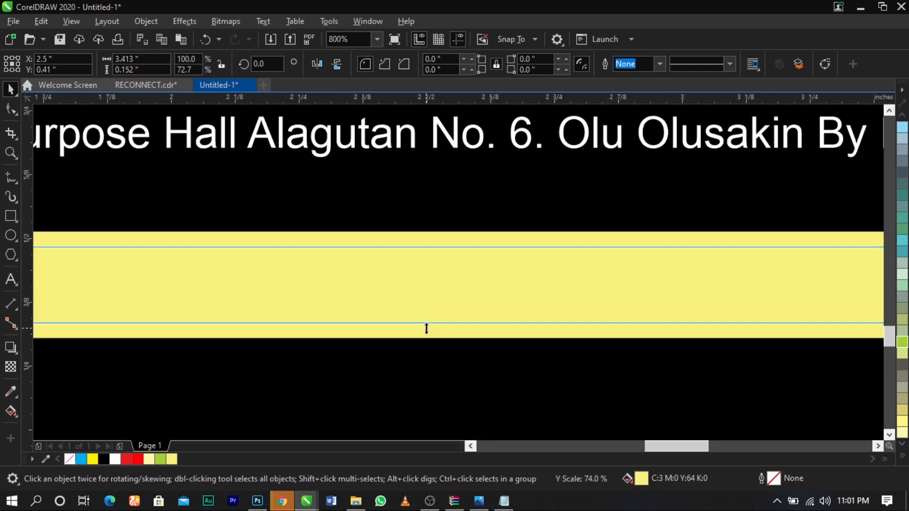
pyautogui.scroll(-3, 426, 326)
pyautogui.click(648, 318)
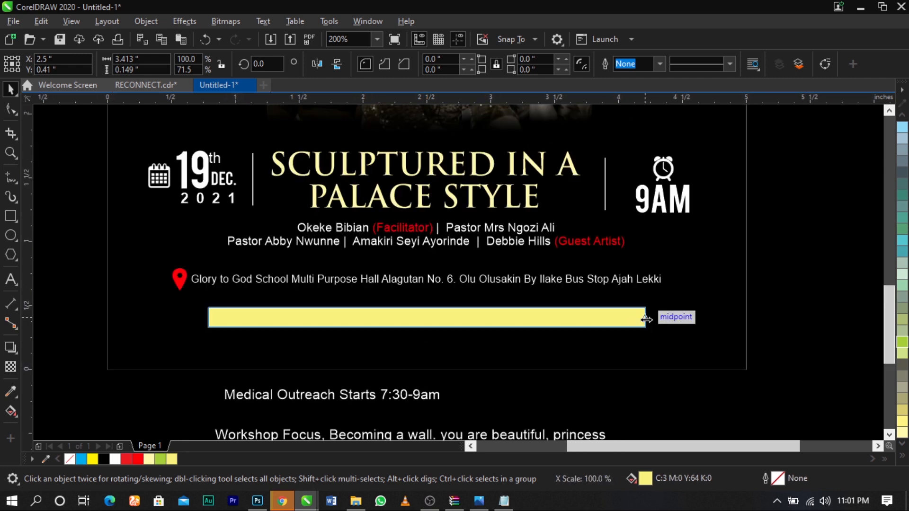
pyautogui.keyDown('shift'); pyautogui.click(717, 319); pyautogui.keyUp('shift')
# Step: Move the Medical Outreach line onto the yellow bar and fill it with black
pyautogui.click(404, 377)
pyautogui.moveTo(424, 400); pyautogui.dragTo(494, 323)
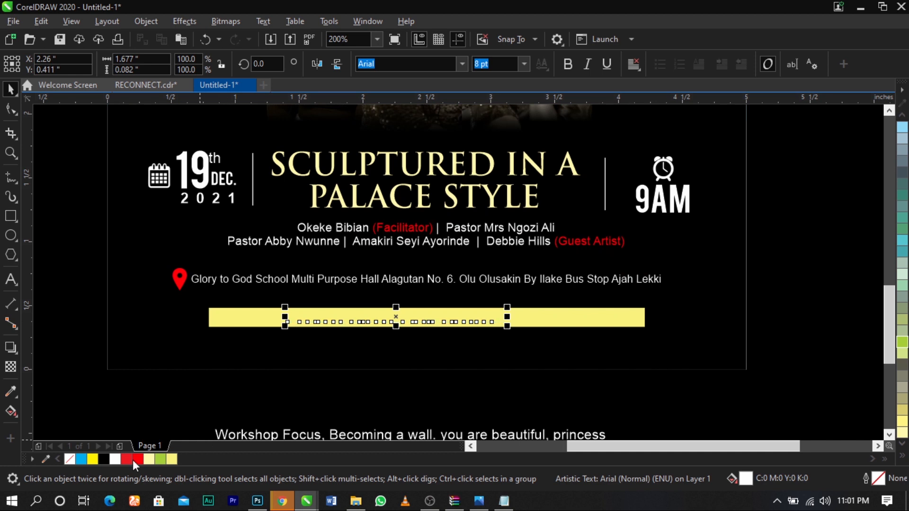
pyautogui.click(104, 459)
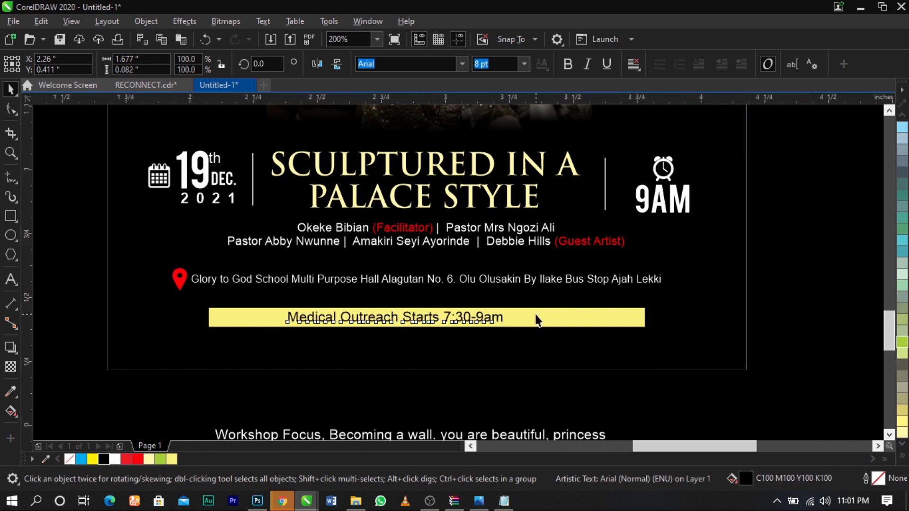
# Step: Convert the whole Medical Outreach line to uppercase and scale it down to about 6.34 pt within the bar
pyautogui.scroll(1, 535, 317)
pyautogui.doubleClick(474, 326)
pyautogui.hotkey('ctrl', 'a')
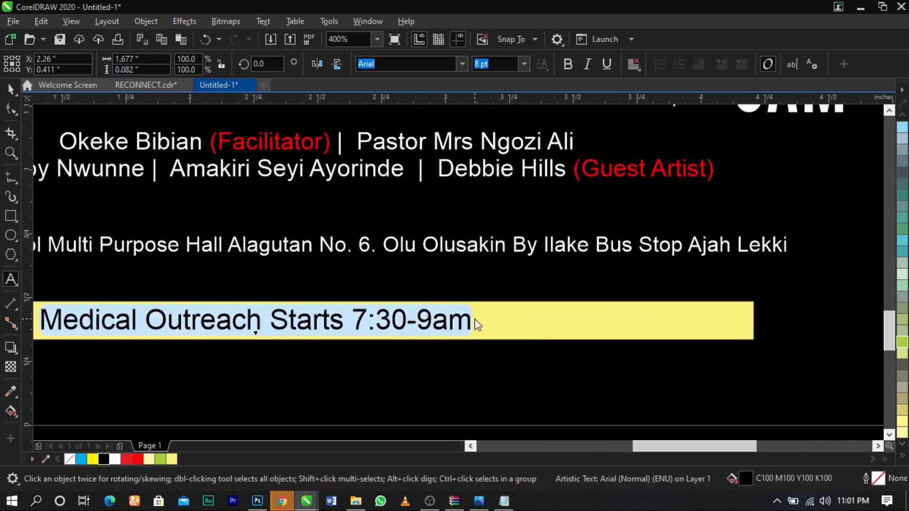
pyautogui.hotkey('shift', 'F3')
pyautogui.click(423, 240)
pyautogui.click(427, 294)
pyautogui.hotkey('ctrl', 'space')
pyautogui.moveTo(582, 335); pyautogui.dragTo(750, 338)
pyautogui.scroll(-1, 525, 349)
pyautogui.scroll(1, 493, 345)
pyautogui.press('F10')
pyautogui.press('space')
pyautogui.click(744, 379)
pyautogui.scroll(-1, 517, 323)
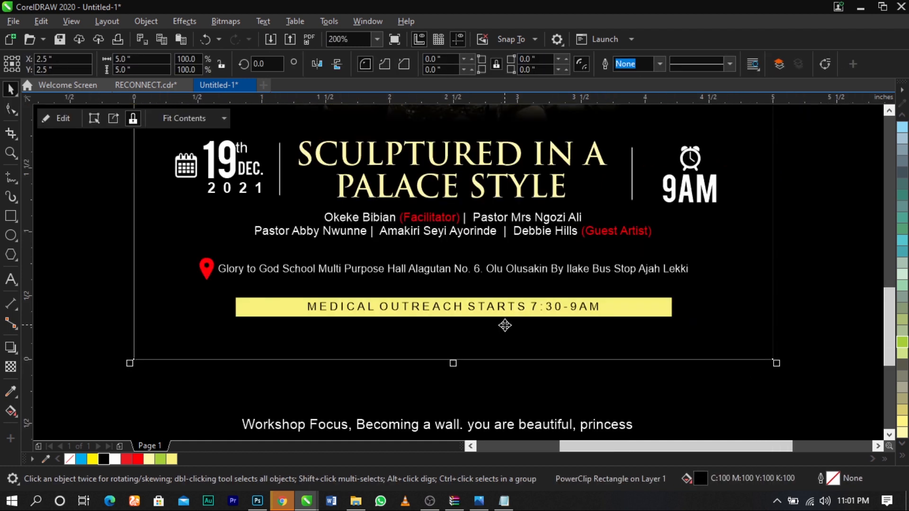
pyautogui.hotkey('ctrl', 'z')
pyautogui.hotkey('ctrl', 'z')
pyautogui.hotkey('ctrl', 'z')
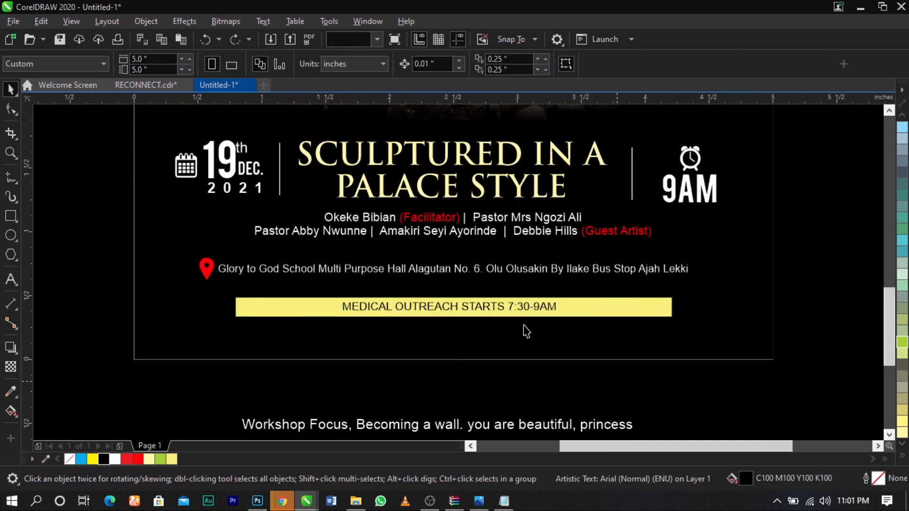
# Step: Bring up the Change Case options for the whole Medical Outreach line and close them, keeping the text in uppercase
pyautogui.scroll(1, 514, 303)
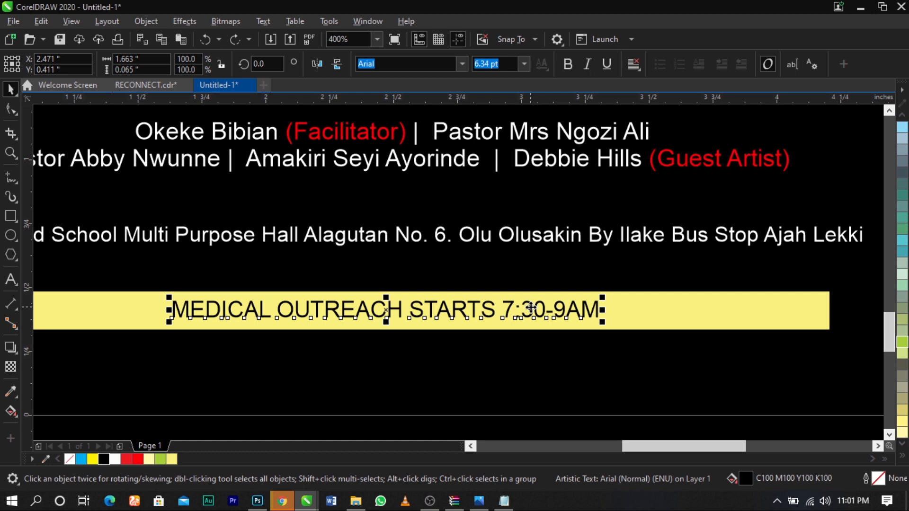
pyautogui.click(528, 340)
pyautogui.click(554, 317)
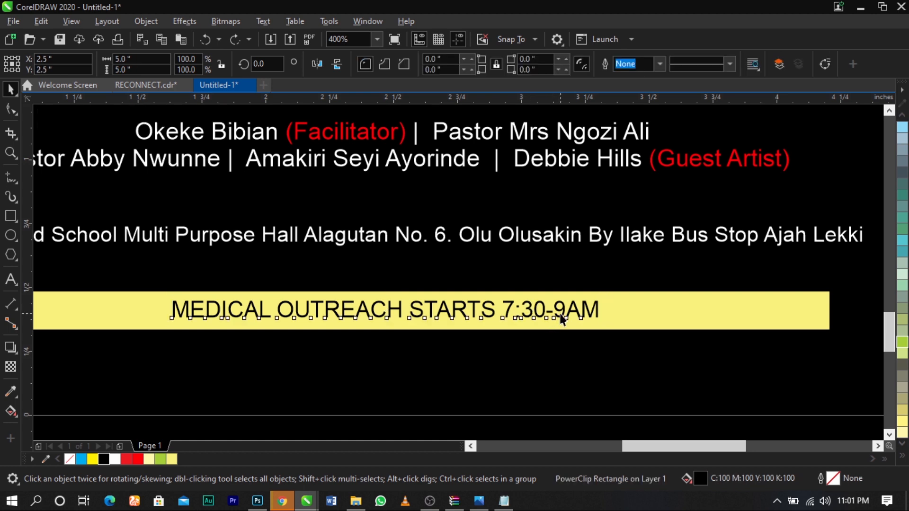
pyautogui.doubleClick(564, 312)
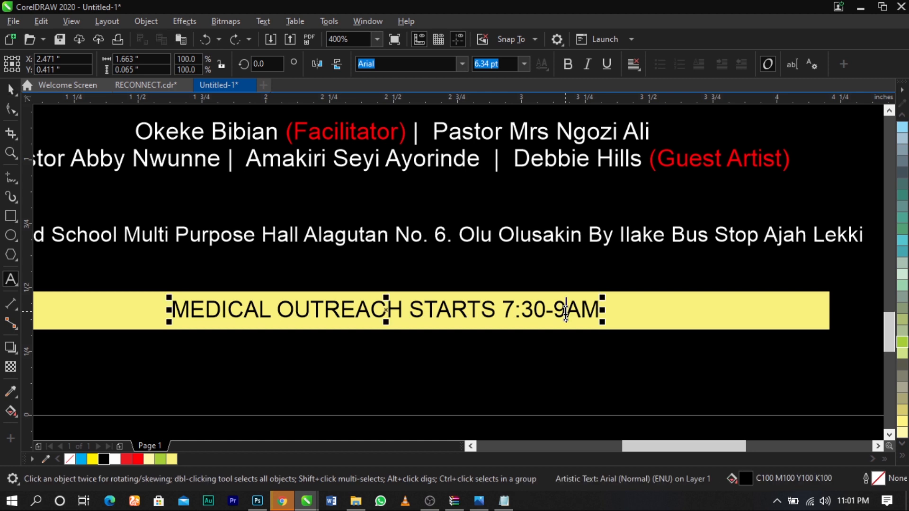
pyautogui.hotkey('ctrl', 'a')
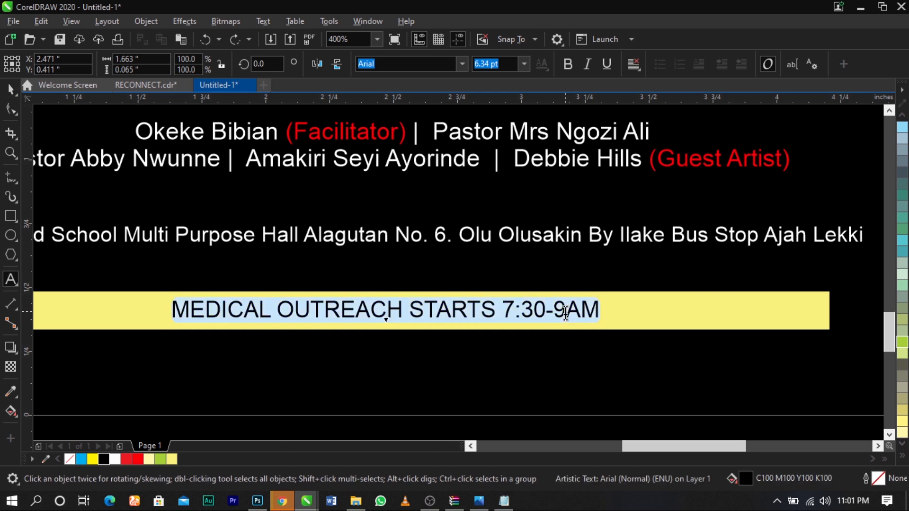
pyautogui.hotkey('shift', 'F3')
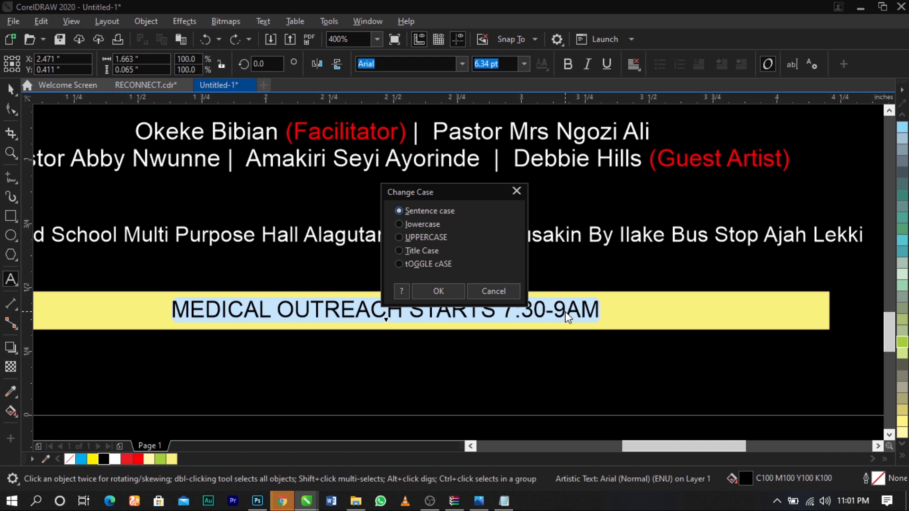
pyautogui.click(446, 290)
pyautogui.click(459, 312)
# Step: Centre the Medical Outreach line horizontally on the yellow bar
pyautogui.hotkey('ctrl', 'space')
pyautogui.keyDown('shift'); pyautogui.click(678, 326); pyautogui.keyUp('shift')
pyautogui.press('c')
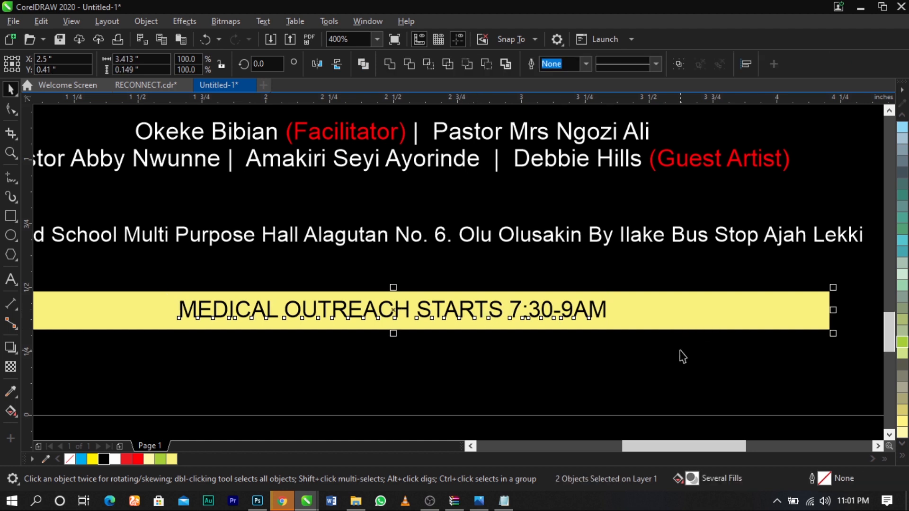
# Step: Widen the letter spacing of the Medical Outreach line with the Shape tool until it reaches the bar's right end
pyautogui.click(616, 324)
pyautogui.click(600, 312)
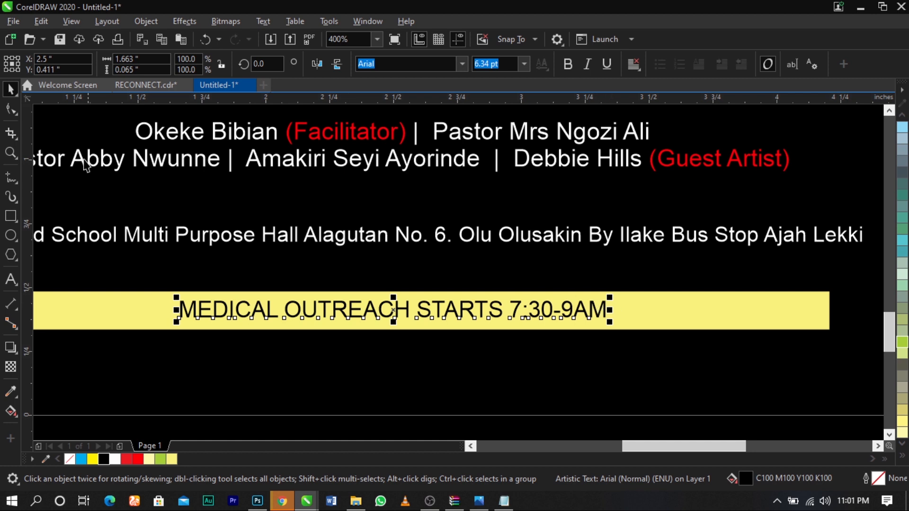
pyautogui.click(10, 110)
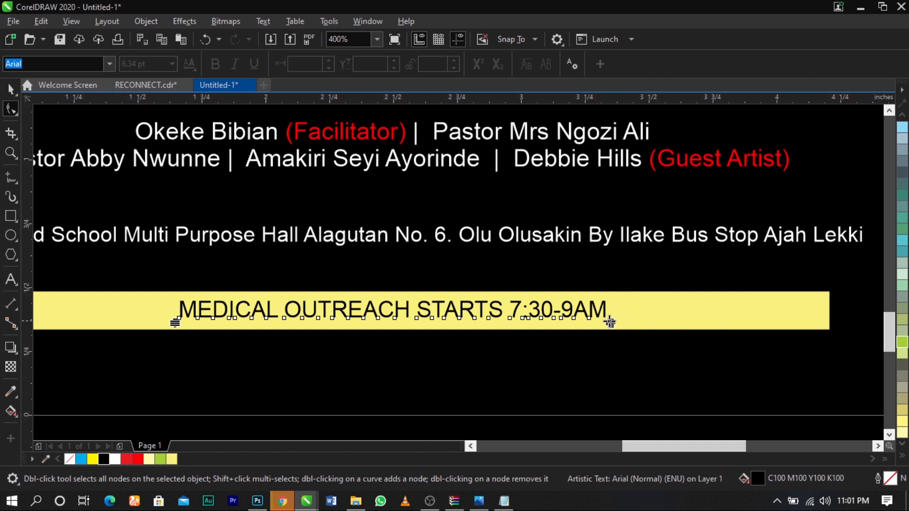
pyautogui.scroll(8, 609, 321)
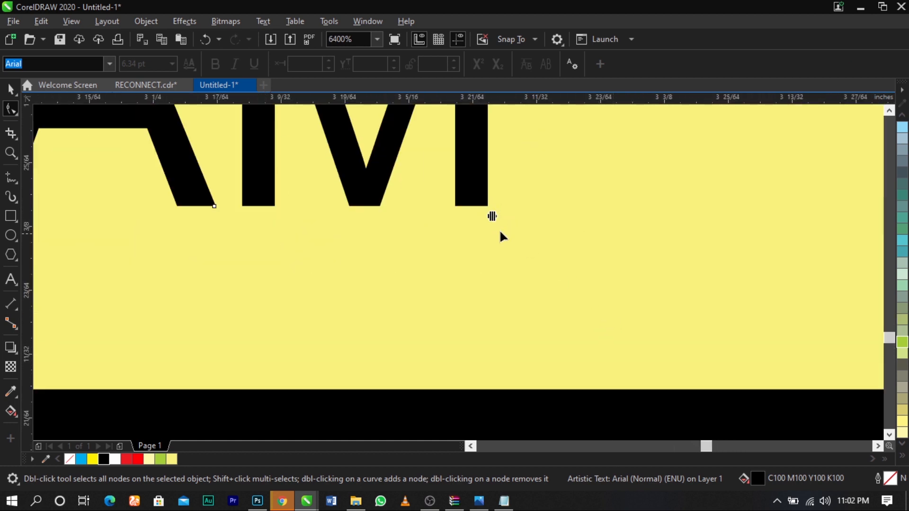
pyautogui.scroll(-4, 606, 279)
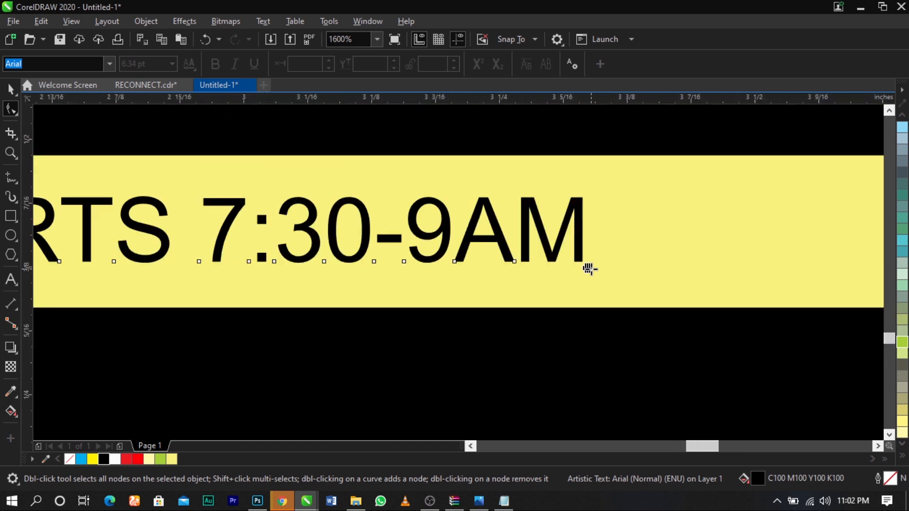
pyautogui.scroll(-4, 589, 269)
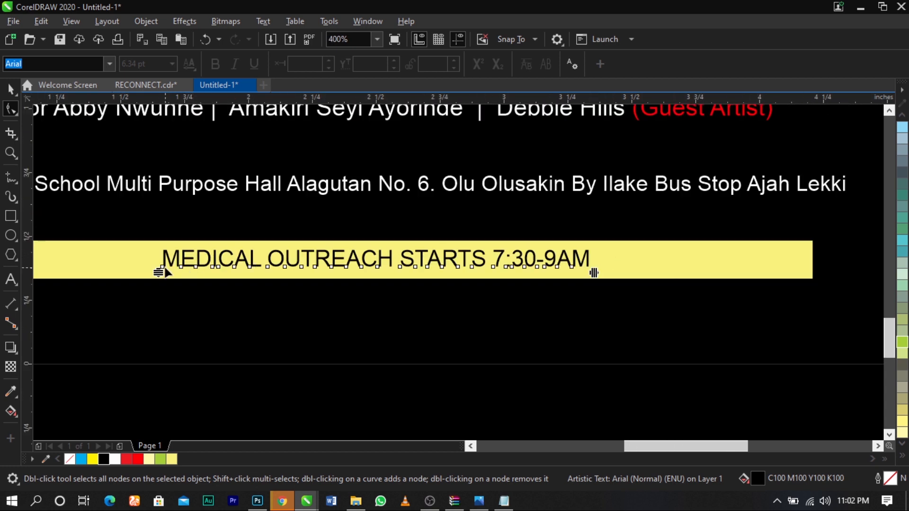
pyautogui.moveTo(595, 271); pyautogui.dragTo(850, 267)
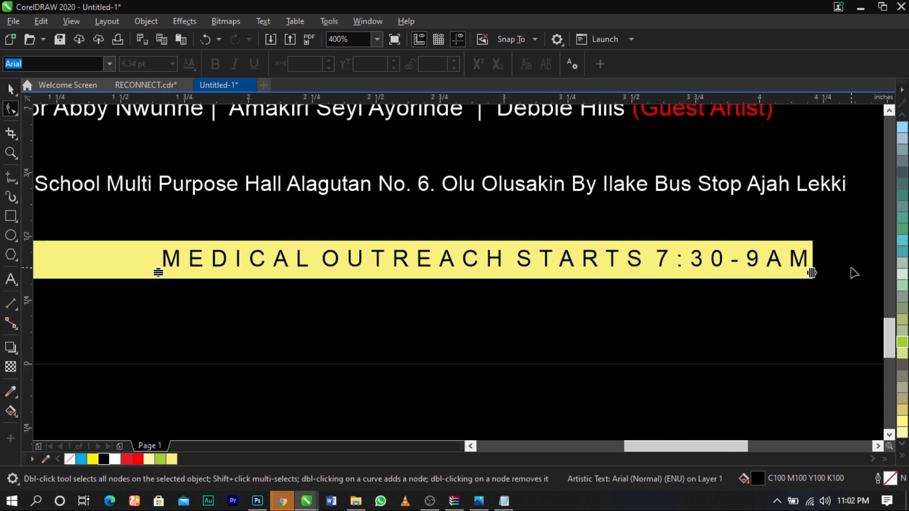
pyautogui.scroll(-2, 630, 290)
# Step: Raise the bar with its text to about Y 0.467 inches and narrow the bar to about 3.129 inches
pyautogui.press('space')
pyautogui.press('z')
pyautogui.moveTo(139, 176); pyautogui.dragTo(768, 355)
pyautogui.press('space')
pyautogui.moveTo(130, 365); pyautogui.dragTo(753, 258)
pyautogui.moveTo(697, 275)
pyautogui.mouseDown()
pyautogui.moveTo(697, 267)
pyautogui.moveTo(731, 268)
pyautogui.moveTo(715, 268)
pyautogui.moveTo(715, 279)
pyautogui.mouseUp()
pyautogui.click(780, 276)
pyautogui.click(739, 273)
pyautogui.scroll(1, 739, 273)
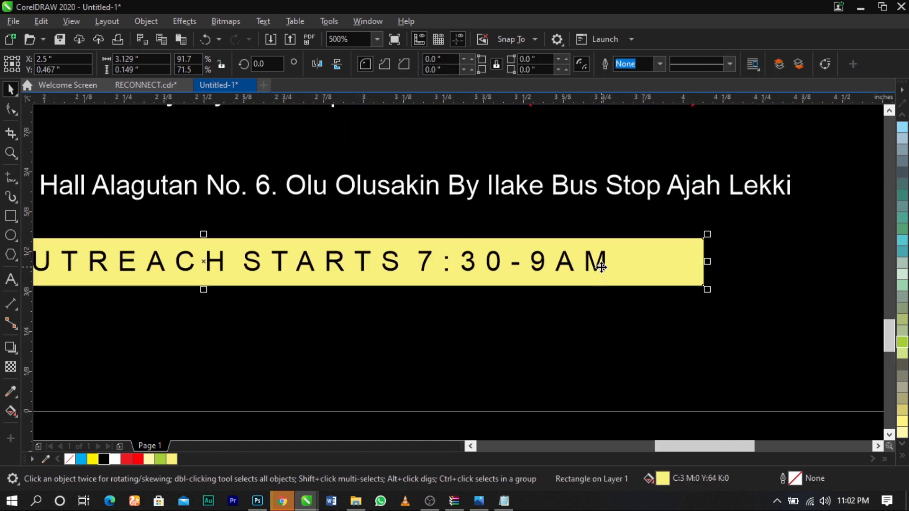
# Step: Centre the yellow bar and its Medical Outreach text horizontally on the page background
pyautogui.keyDown('shift'); pyautogui.click(605, 269); pyautogui.keyUp('shift')
pyautogui.keyDown('shift'); pyautogui.click(599, 315); pyautogui.keyUp('shift')
pyautogui.scroll(-2, 522, 245)
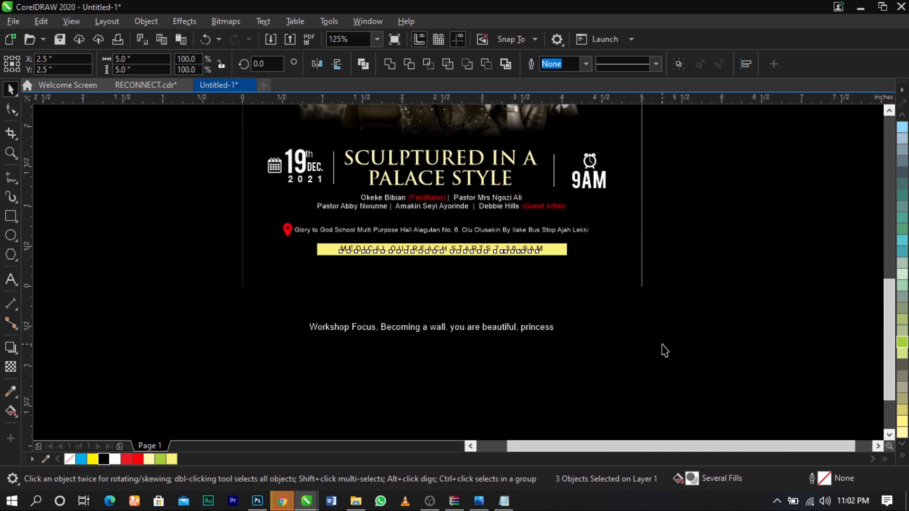
pyautogui.click(662, 344)
pyautogui.press('F2')
pyautogui.moveTo(703, 184); pyautogui.dragTo(142, 365)
# Step: Move the location pin and venue address up slightly together, widening the gap above the yellow bar
pyautogui.scroll(2, 245, 215)
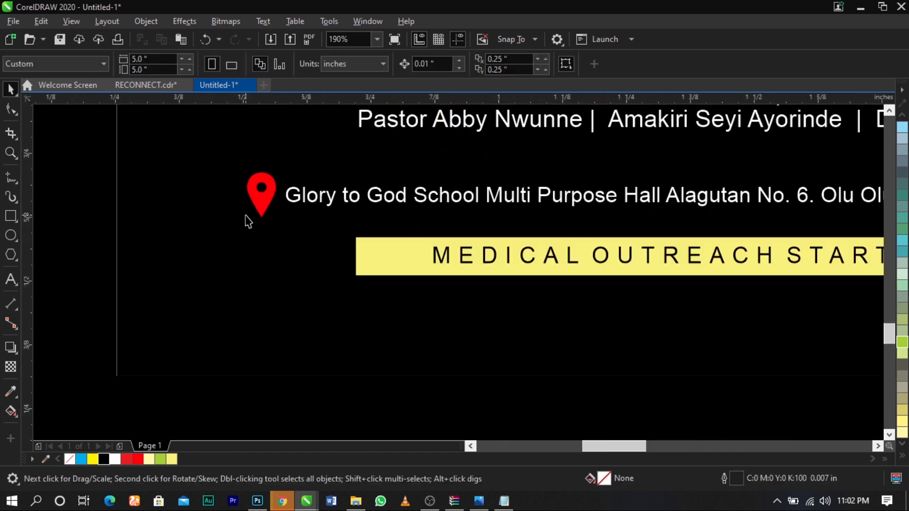
pyautogui.scroll(1, 247, 220)
pyautogui.click(278, 201)
pyautogui.keyDown('shift'); pyautogui.click(345, 195); pyautogui.keyUp('shift')
pyautogui.scroll(-1, 345, 189)
pyautogui.moveTo(546, 190); pyautogui.dragTo(547, 178)
pyautogui.scroll(-2, 497, 199)
pyautogui.click(407, 293)
pyautogui.press('F2')
pyautogui.moveTo(317, 176); pyautogui.dragTo(740, 255)
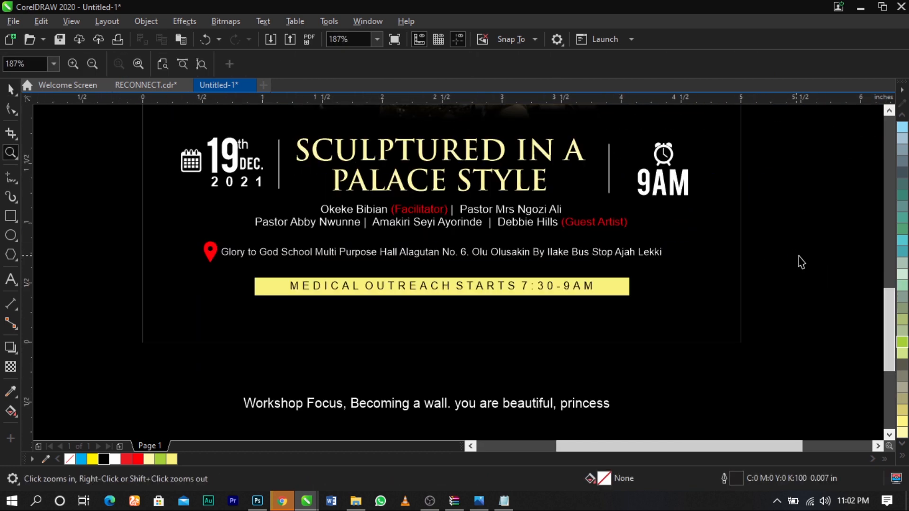
pyautogui.click(8, 284)
pyautogui.scroll(2, 660, 291)
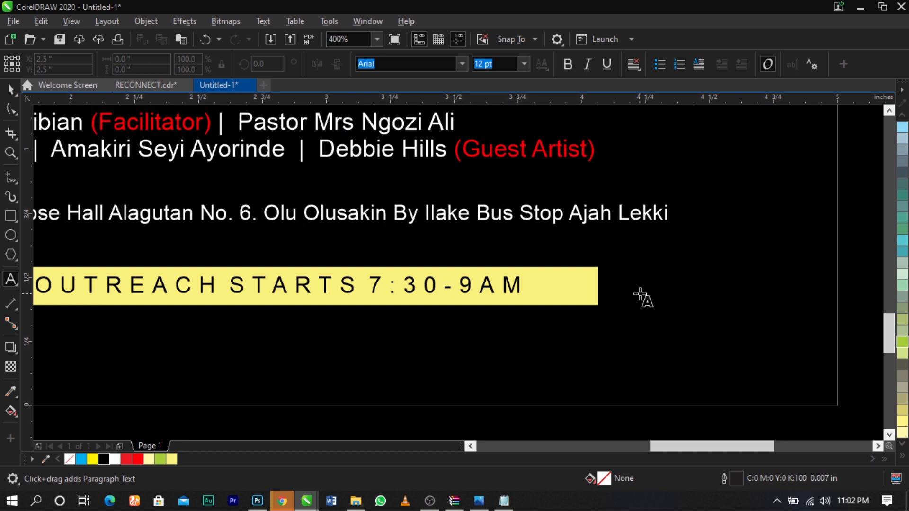
pyautogui.click(639, 294)
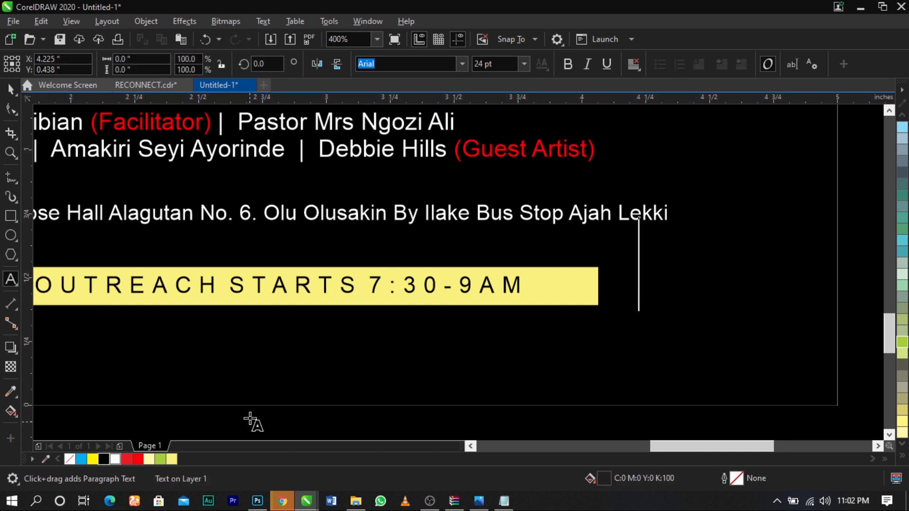
pyautogui.write('::::')
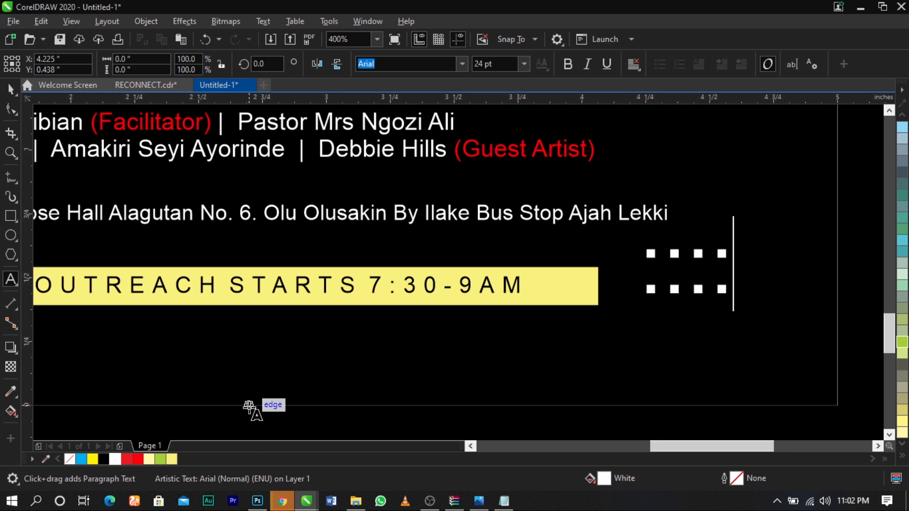
pyautogui.write('::::')
pyautogui.hotkey('ctrl', 'space')
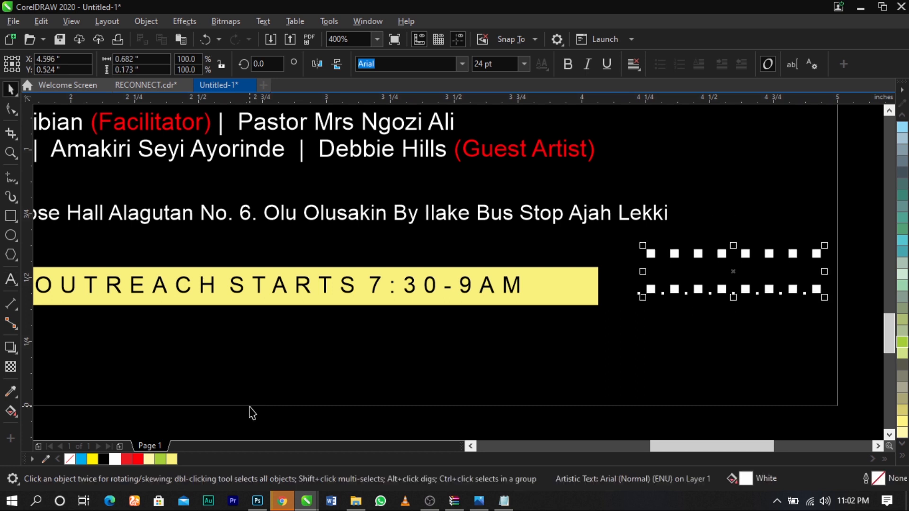
pyautogui.hotkey('ctrl', 'z')
# Step: Add a row of eight colons in 24 pt Arial beyond the bar's right end, filled white with no outline
pyautogui.press('F8')
pyautogui.click(640, 296)
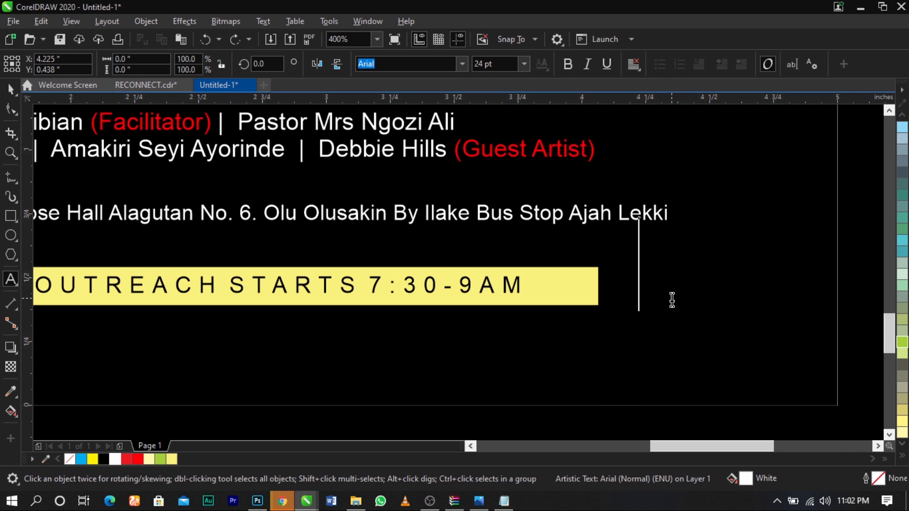
pyautogui.write('::::::::')
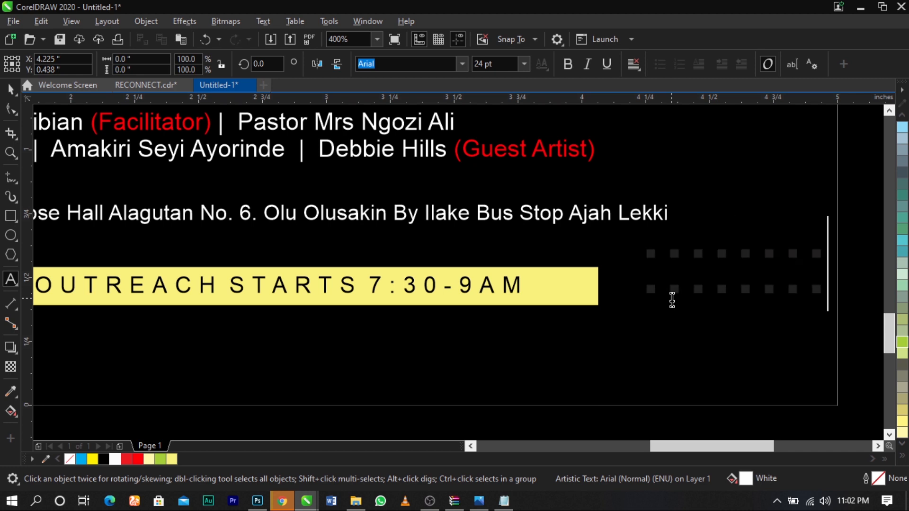
pyautogui.hotkey('ctrl', 'space')
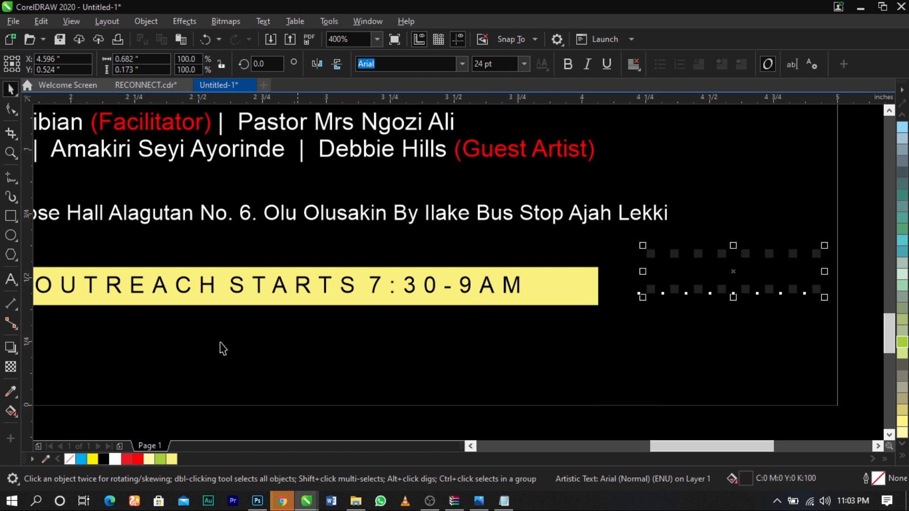
pyautogui.rightClick(118, 461)
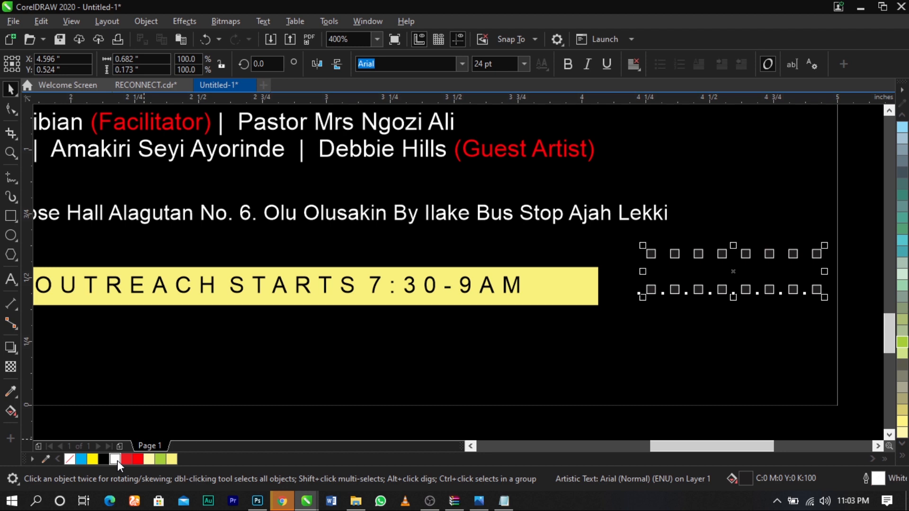
pyautogui.click(118, 461)
pyautogui.rightClick(69, 458)
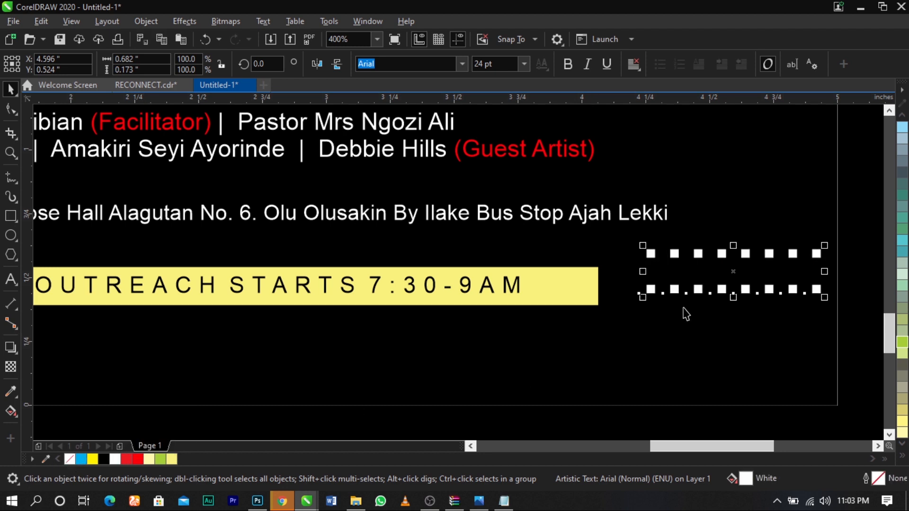
# Step: Tighten the colon row's spacing, shrink it to about 20.06 pt and place it against the yellow bar's right end
pyautogui.click(10, 109)
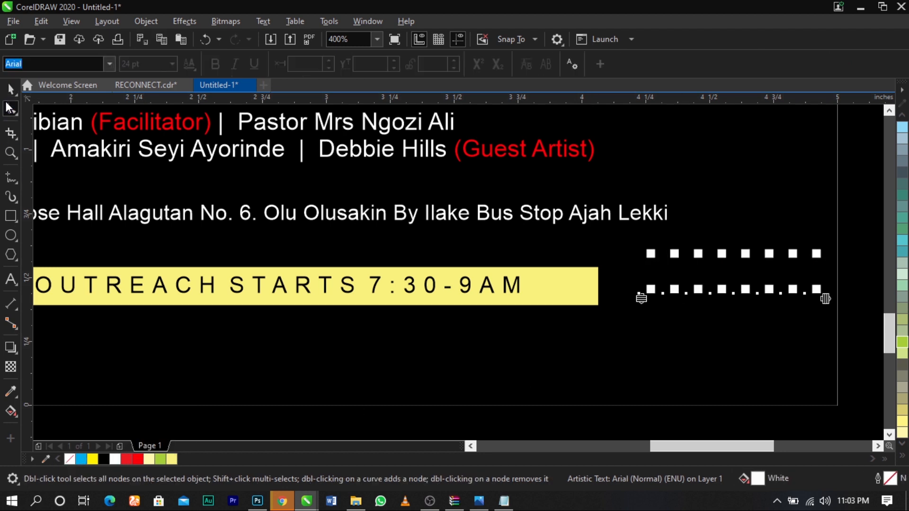
pyautogui.moveTo(644, 297); pyautogui.dragTo(644, 284)
pyautogui.moveTo(824, 298)
pyautogui.mouseDown()
pyautogui.moveTo(733, 314)
pyautogui.moveTo(725, 298)
pyautogui.moveTo(715, 306)
pyautogui.mouseUp()
pyautogui.press('space')
pyautogui.press('F2')
pyautogui.moveTo(524, 258); pyautogui.dragTo(770, 324)
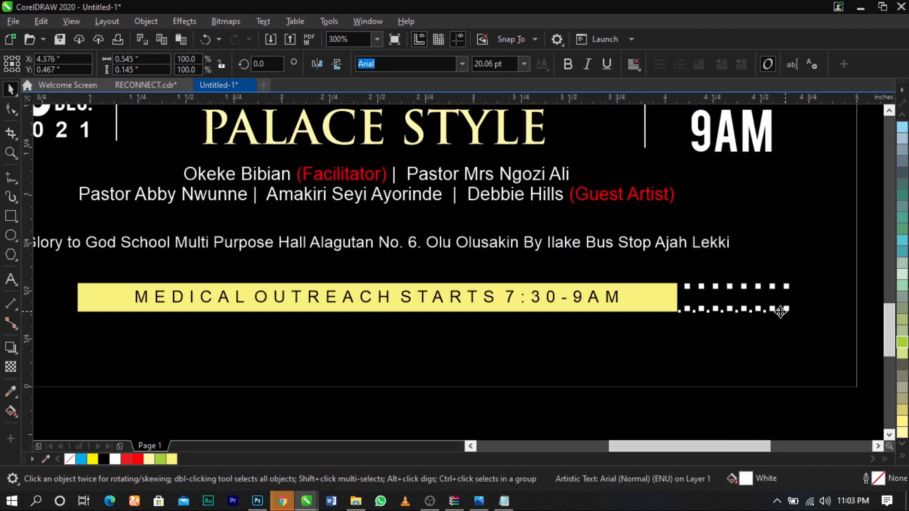
# Step: Copy the dot row to the yellow bar's left end and adjust its gap to match the right side
pyautogui.moveTo(781, 311); pyautogui.dragTo(60, 303)
pyautogui.rightClick(60, 303)
pyautogui.scroll(-2, 468, 306)
pyautogui.click(133, 247)
pyautogui.press('F2')
pyautogui.moveTo(146, 240); pyautogui.dragTo(661, 343)
pyautogui.moveTo(811, 273)
pyautogui.mouseDown()
pyautogui.moveTo(624, 330)
pyautogui.moveTo(314, 335)
pyautogui.mouseUp()
pyautogui.scroll(2, 395, 312)
pyautogui.moveTo(308, 297); pyautogui.dragTo(329, 296)
# Step: Move the 8 pt line "Workshop Focus, Becoming a wall. you are beautiful, princess" up below the yellow bar
pyautogui.scroll(-2, 290, 308)
pyautogui.click(252, 180)
pyautogui.press('F2')
pyautogui.moveTo(252, 181); pyautogui.dragTo(738, 411)
pyautogui.moveTo(620, 396); pyautogui.dragTo(623, 311)
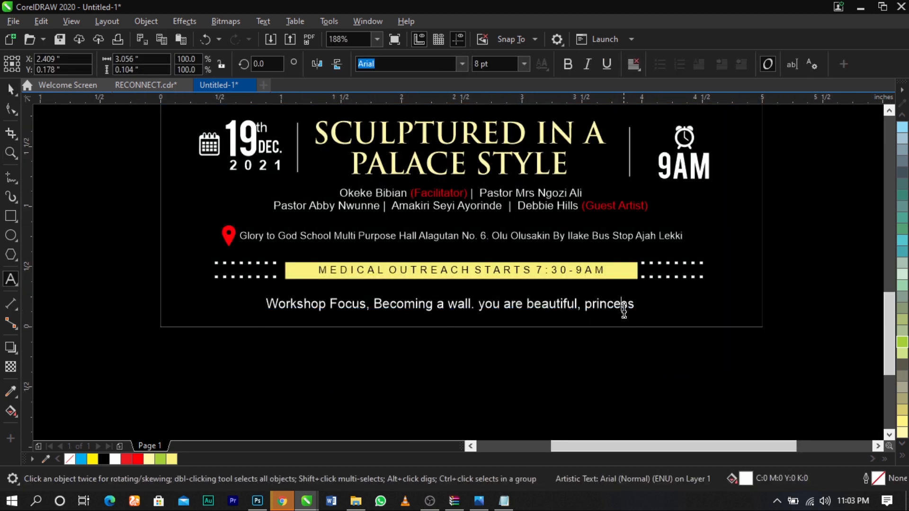
# Step: Convert the Workshop Focus line to UPPERCASE and reduce its size to about 6.565 pt
pyautogui.hotkey('ctrl', 'a')
pyautogui.hotkey('shift', 'F3')
pyautogui.click(413, 238)
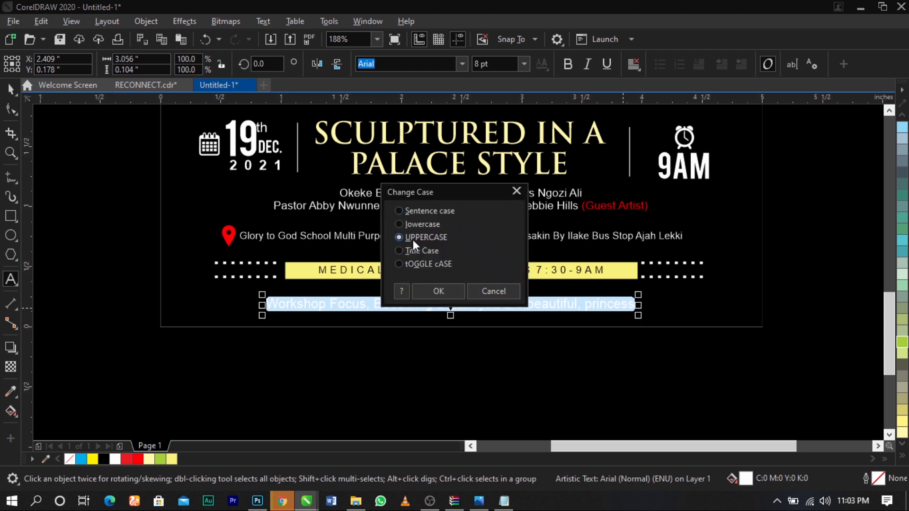
pyautogui.click(434, 294)
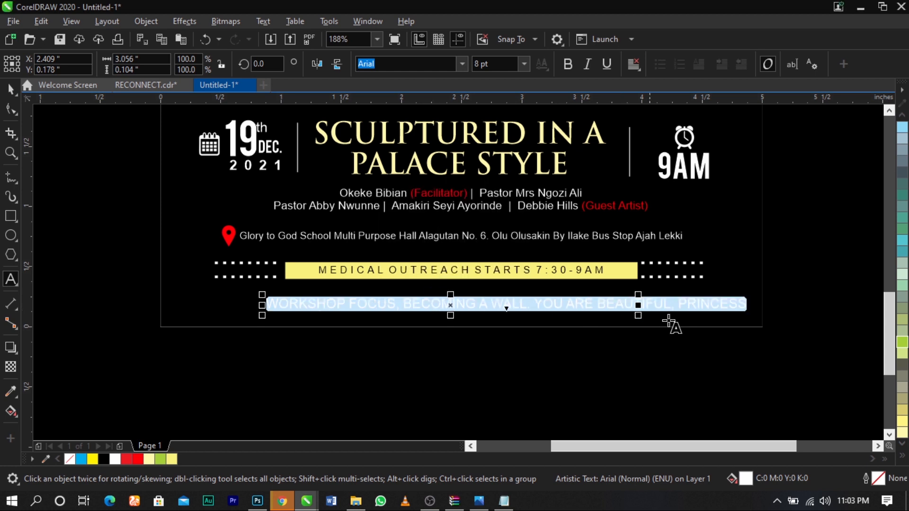
pyautogui.hotkey('ctrl', 'space')
pyautogui.moveTo(750, 315); pyautogui.dragTo(694, 321)
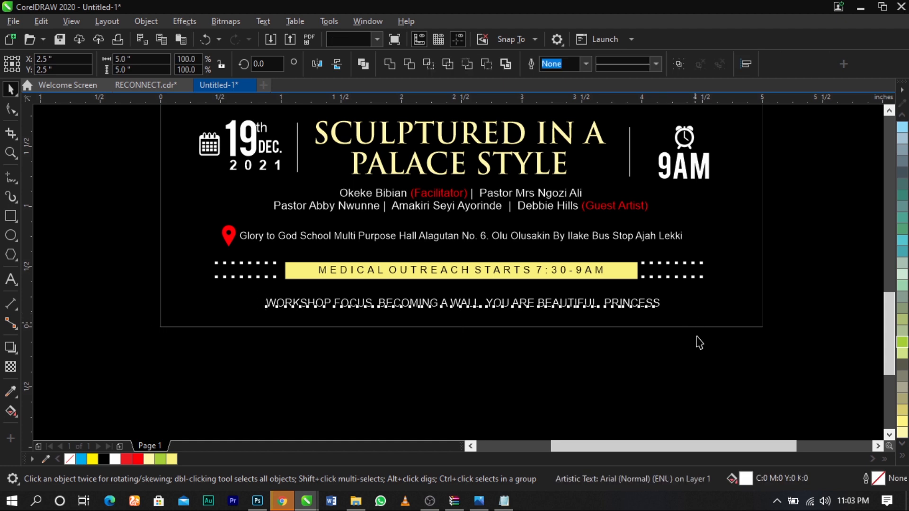
# Step: Group the yellow bar with its dot rows, scale the group down slightly and centre it horizontally on the page
pyautogui.click(734, 370)
pyautogui.moveTo(815, 252); pyautogui.dragTo(229, 288)
pyautogui.hotkey('ctrl', 'g')
pyautogui.keyDown('shift'); pyautogui.click(706, 304); pyautogui.keyUp('shift')
pyautogui.press('c')
pyautogui.click(726, 352)
# Step: Nudge the Workshop Focus line up to about Y 0.229 inches and check the whole page
pyautogui.click(586, 313)
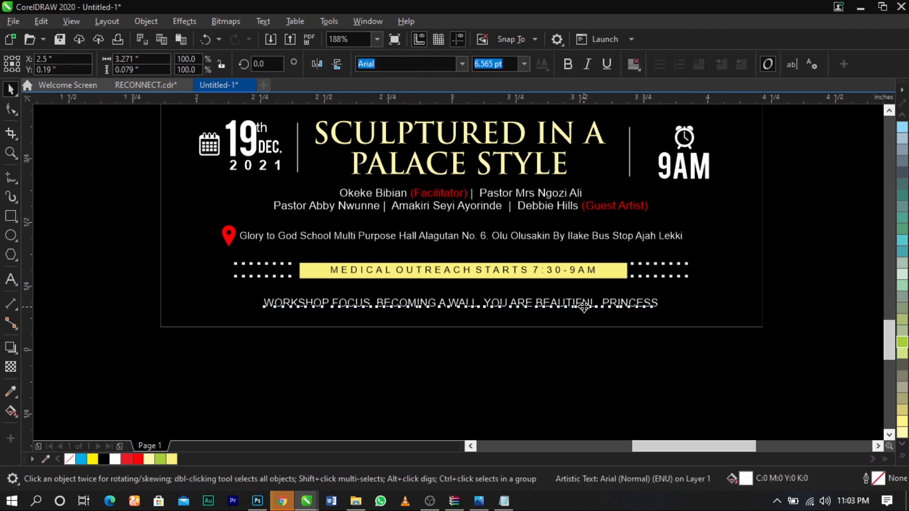
pyautogui.scroll(3, 584, 303)
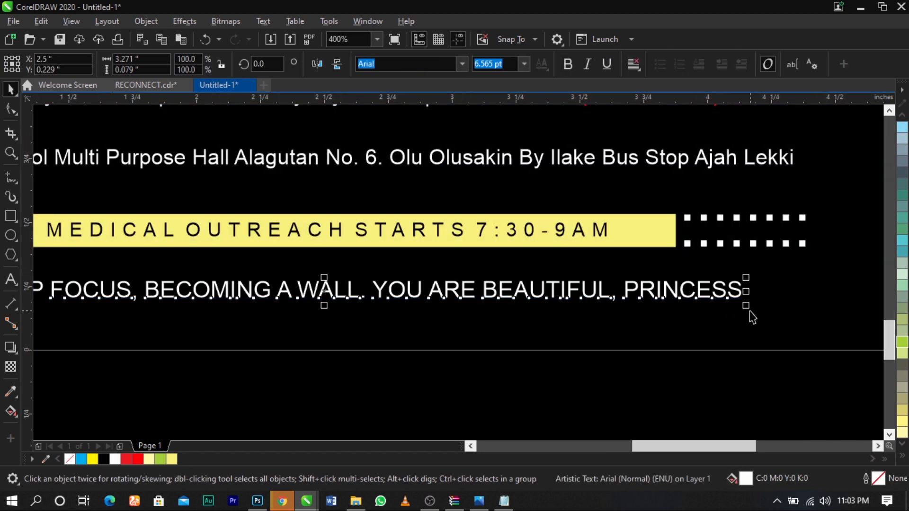
pyautogui.click(763, 373)
pyautogui.hotkey('shift', 'F4')
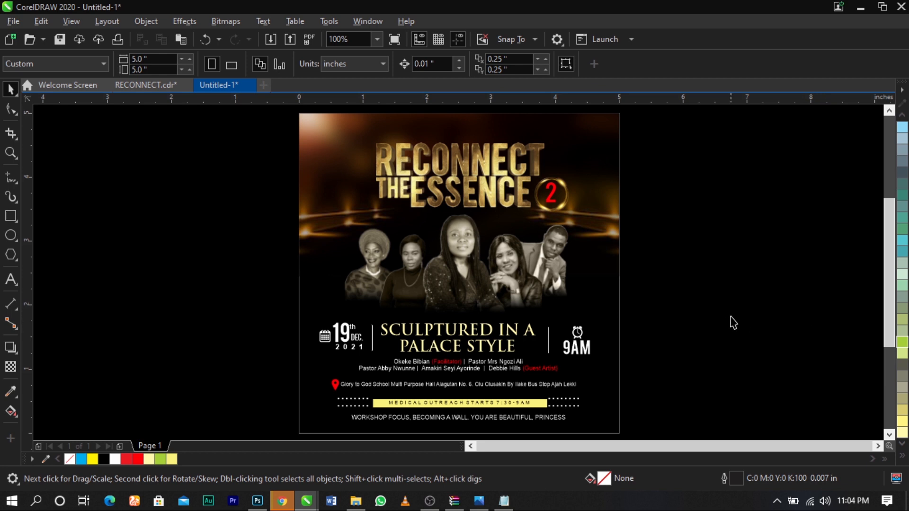
# Step: Raise the clock icon and 9AM text together to about Y 1.47 inches
pyautogui.moveTo(705, 324); pyautogui.dragTo(561, 371)
pyautogui.scroll(8, 570, 347)
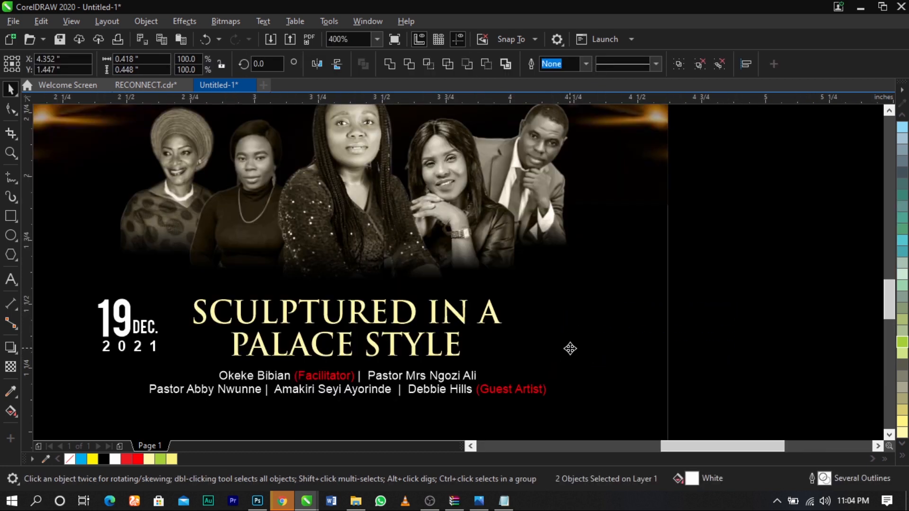
pyautogui.scroll(-8, 574, 332)
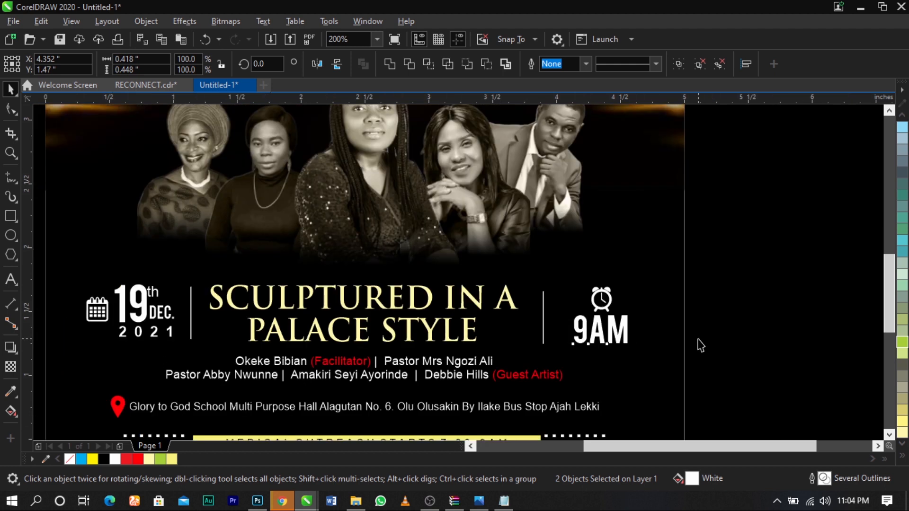
pyautogui.click(767, 337)
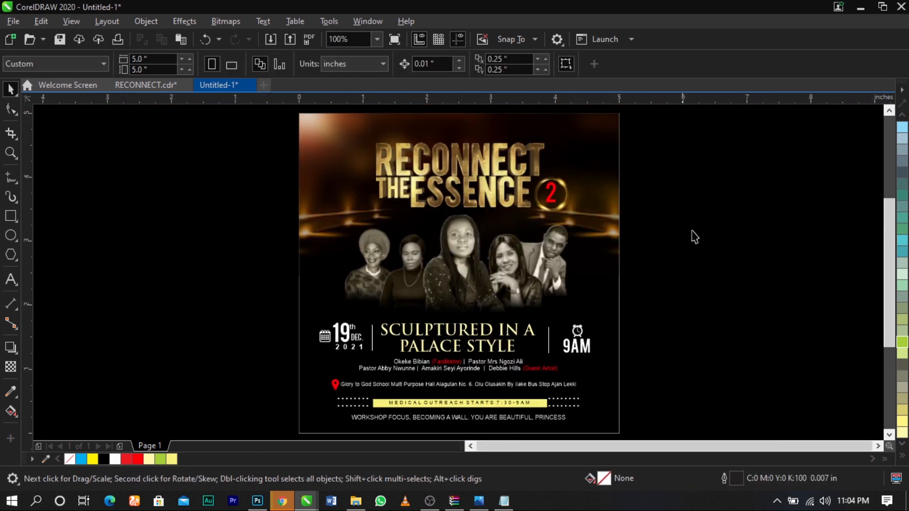
# Step: Import the flare image 47994-lens-light-editing-flare-free-clipart-hd from the SKYLENSE folder and move it onto the title
pyautogui.rightClick(679, 211)
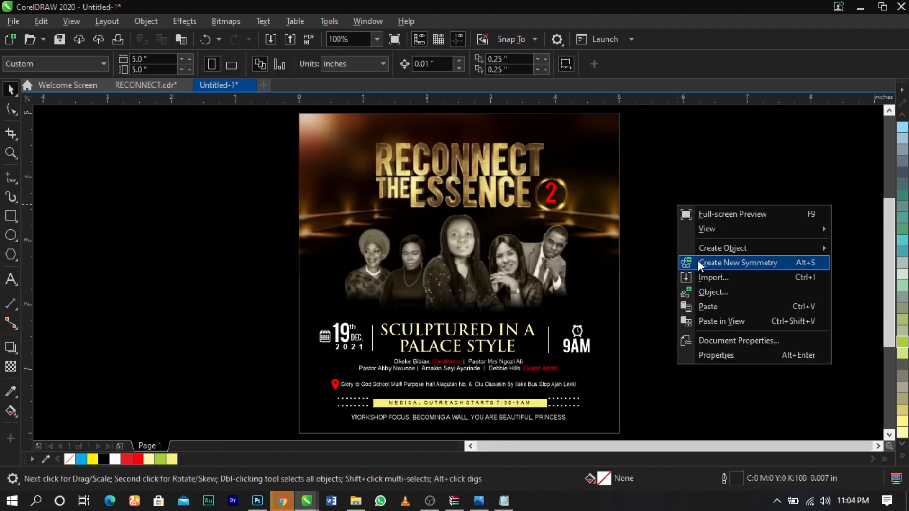
pyautogui.click(701, 272)
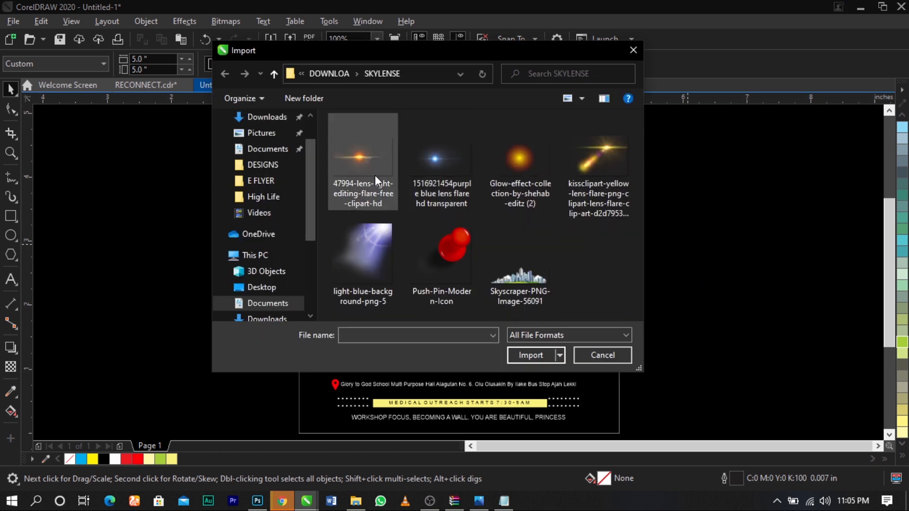
pyautogui.click(375, 176)
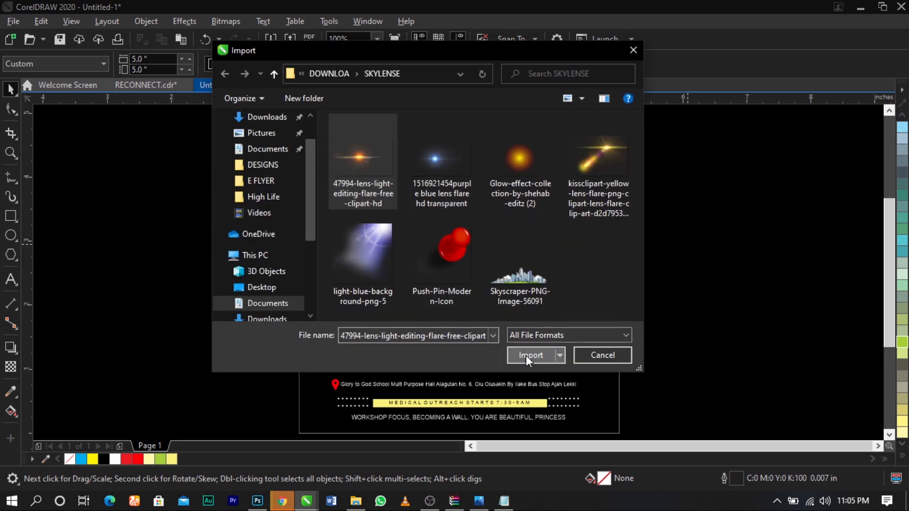
pyautogui.click(526, 356)
pyautogui.click(637, 213)
pyautogui.moveTo(696, 252); pyautogui.dragTo(429, 200)
# Step: Scale the lens flare to about 3.499 by 2.23 inches and position it over the title's left part, around X 1.923, Y 4.05
pyautogui.scroll(2, 447, 179)
pyautogui.moveTo(496, 271); pyautogui.dragTo(601, 336)
pyautogui.moveTo(408, 236)
pyautogui.mouseDown()
pyautogui.moveTo(425, 202)
pyautogui.moveTo(424, 234)
pyautogui.mouseUp()
pyautogui.moveTo(616, 304); pyautogui.dragTo(634, 318)
pyautogui.moveTo(573, 228); pyautogui.dragTo(566, 232)
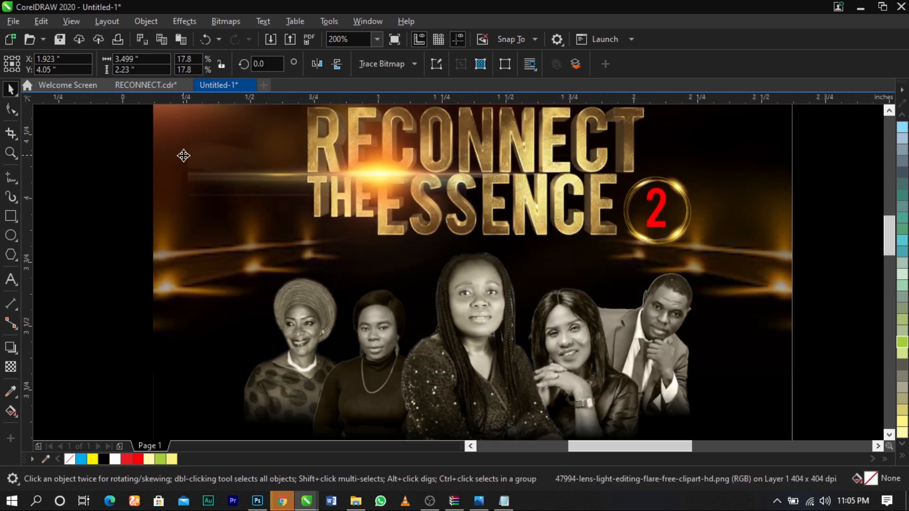
# Step: Fade the flare's left edge with a 180° linear transparency and convert it to a 300 dpi RGB bitmap with transparent background
pyautogui.scroll(2, 181, 156)
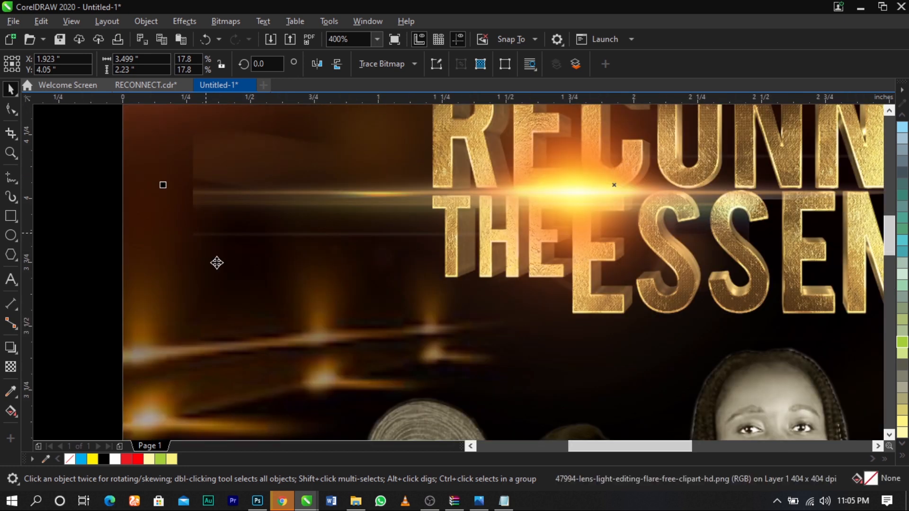
pyautogui.click(3, 365)
pyautogui.moveTo(368, 192); pyautogui.dragTo(199, 193)
pyautogui.moveTo(368, 193); pyautogui.dragTo(421, 193)
pyautogui.moveTo(204, 193); pyautogui.dragTo(229, 193)
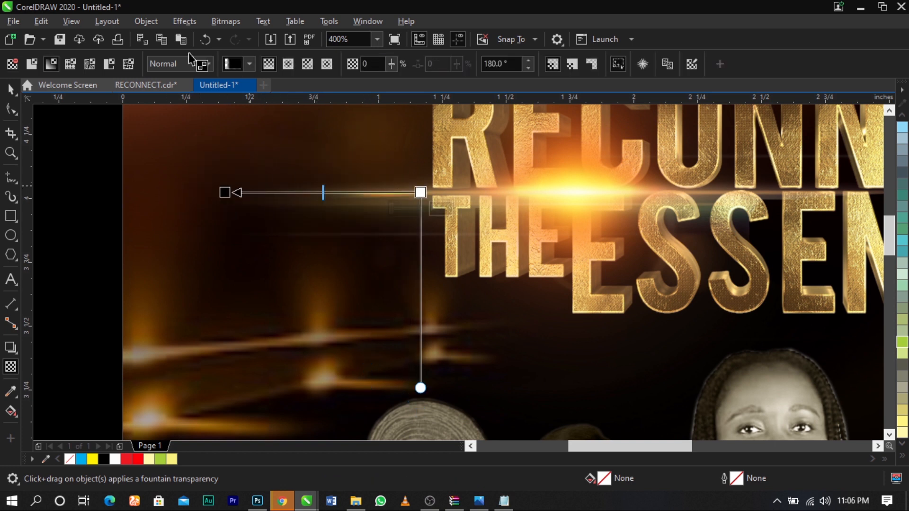
pyautogui.click(225, 21)
pyautogui.click(234, 39)
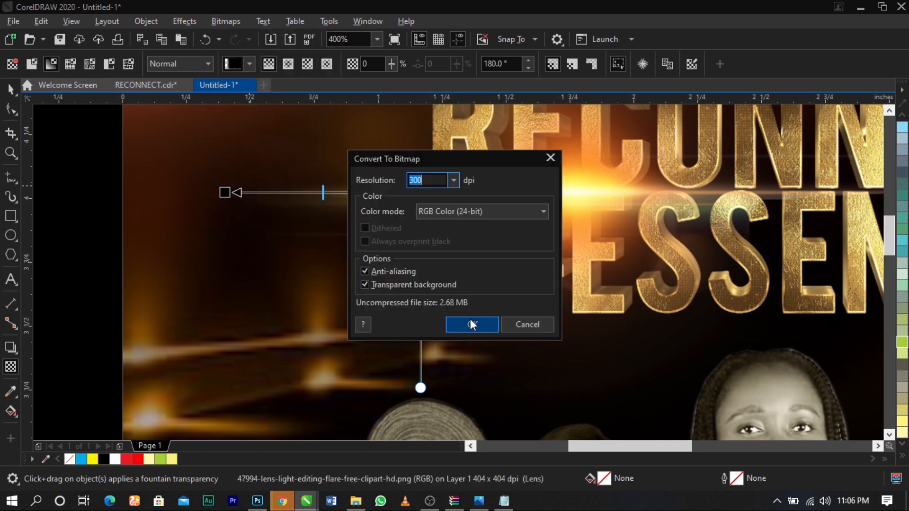
pyautogui.click(471, 324)
# Step: Fade the flare vertically with a linear transparency and try converting it to a bitmap again
pyautogui.scroll(-2, 439, 286)
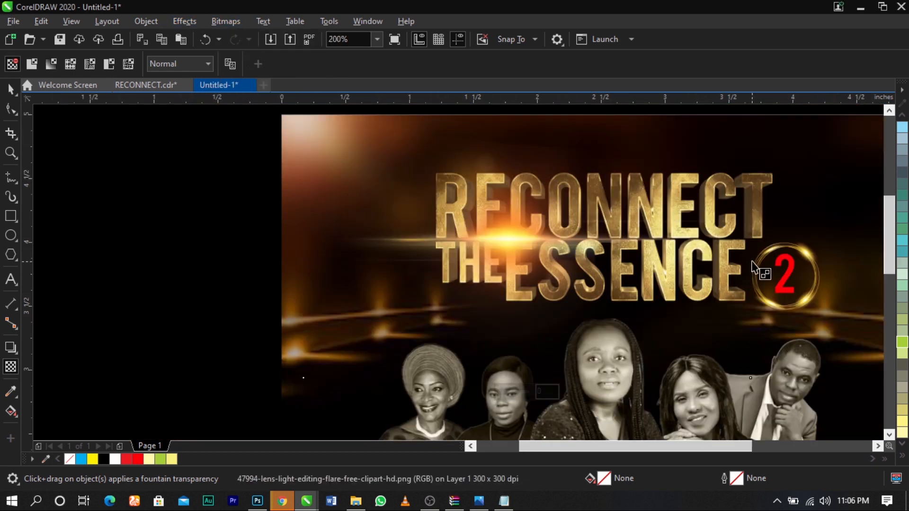
pyautogui.moveTo(530, 203); pyautogui.dragTo(530, 159)
pyautogui.moveTo(530, 203); pyautogui.dragTo(531, 215)
pyautogui.moveTo(531, 159); pyautogui.dragTo(530, 165)
pyautogui.click(226, 21)
pyautogui.click(260, 38)
pyautogui.click(471, 324)
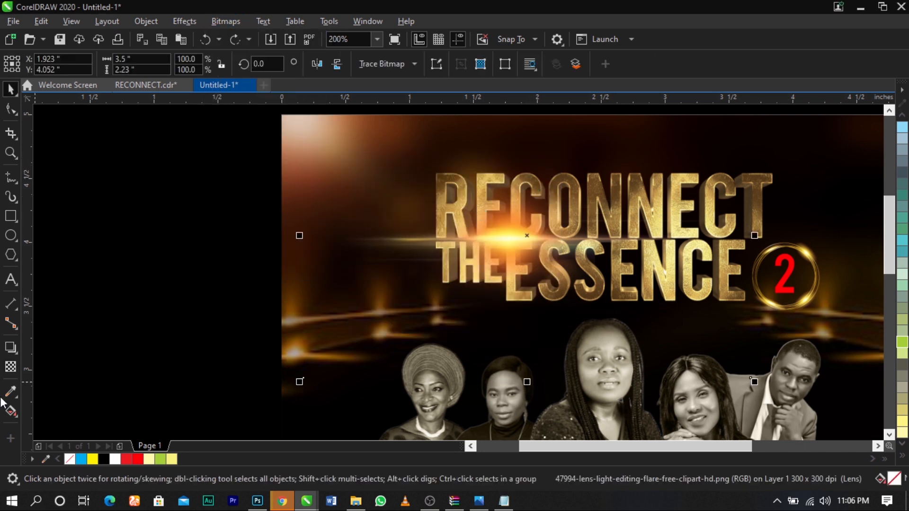
# Step: Set the flare's transparency merge mode to Screen, enlarge it and shift it slightly over the title's left part
pyautogui.click(10, 367)
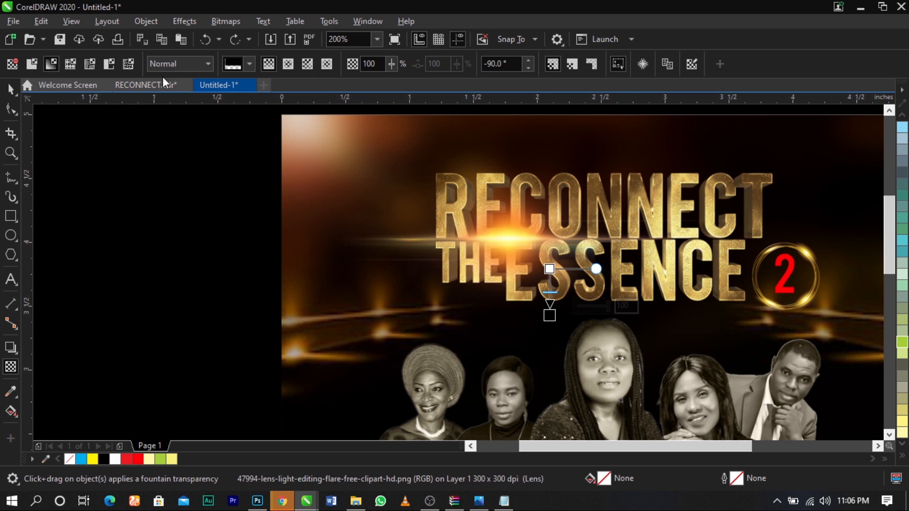
pyautogui.click(176, 64)
pyautogui.click(191, 322)
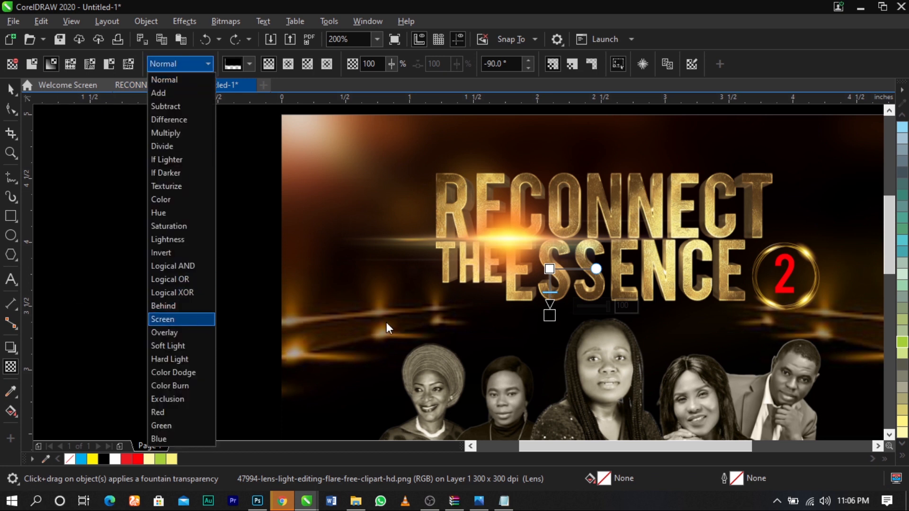
pyautogui.press('space')
pyautogui.moveTo(754, 384); pyautogui.dragTo(823, 417)
pyautogui.moveTo(528, 263); pyautogui.dragTo(509, 259)
# Step: Cut the title artwork together with the flare and paste it inside the background's PowerClip
pyautogui.scroll(-2, 504, 259)
pyautogui.moveTo(676, 251); pyautogui.dragTo(217, 372)
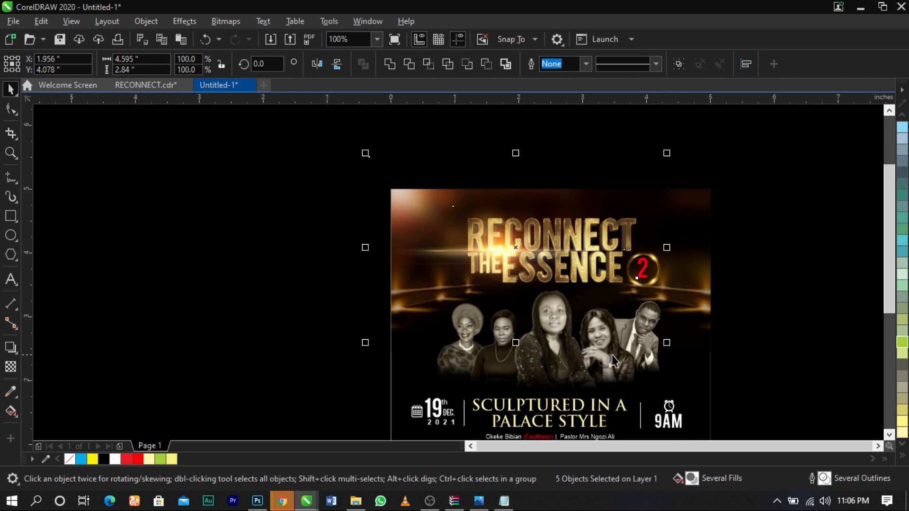
pyautogui.hotkey('ctrl', 'x')
pyautogui.doubleClick(664, 278)
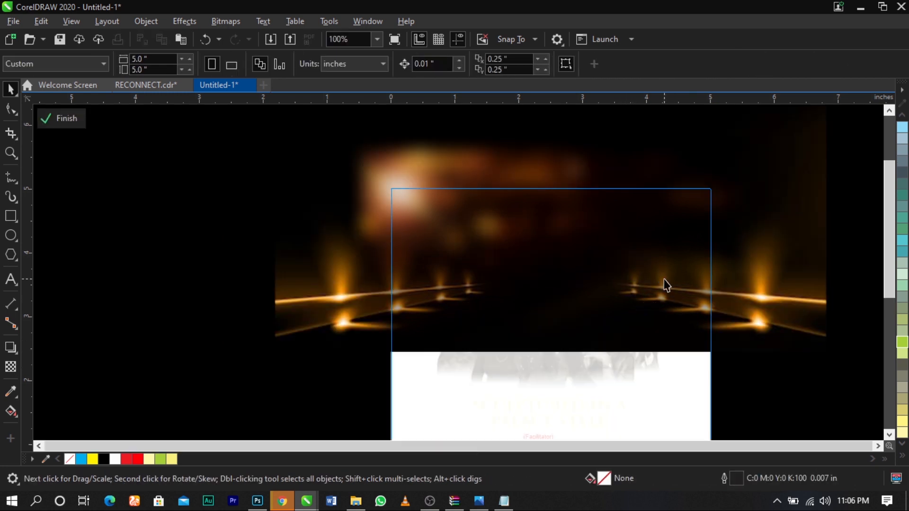
pyautogui.hotkey('ctrl', 'v')
# Step: Copy the lens flare toward the title's right side and mirror the copy horizontally
pyautogui.click(855, 302)
pyautogui.press('F2')
pyautogui.moveTo(276, 172); pyautogui.dragTo(794, 368)
pyautogui.moveTo(389, 256); pyautogui.dragTo(592, 253)
pyautogui.click(320, 65)
# Step: Scale the mirrored flare to about 3.461 by 2.205 inches and place it over the title near X 2.377, Y 4.065
pyautogui.moveTo(646, 260); pyautogui.dragTo(567, 284)
pyautogui.moveTo(752, 396); pyautogui.dragTo(680, 400)
pyautogui.moveTo(550, 269); pyautogui.dragTo(511, 274)
pyautogui.moveTo(655, 358); pyautogui.dragTo(665, 364)
pyautogui.moveTo(545, 291); pyautogui.dragTo(537, 291)
pyautogui.hotkey('ctrl', 'z')
pyautogui.click(504, 257)
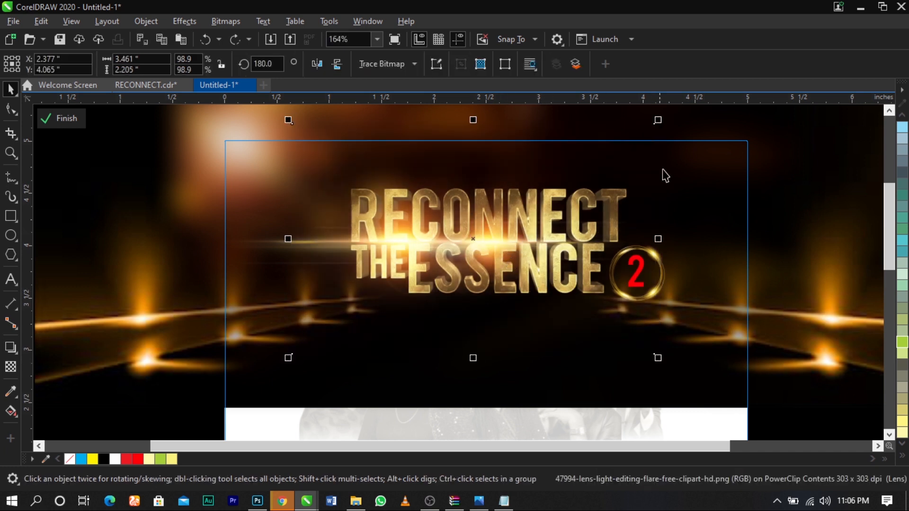
# Step: Place a smaller mirrored flare, about 1.454 by 0.926 inches, near X 3.259, Y 4.027 and finish editing the PowerClip
pyautogui.click(658, 122)
pyautogui.moveTo(509, 223); pyautogui.dragTo(583, 213)
pyautogui.moveTo(775, 325); pyautogui.dragTo(669, 303)
pyautogui.moveTo(639, 248); pyautogui.dragTo(611, 282)
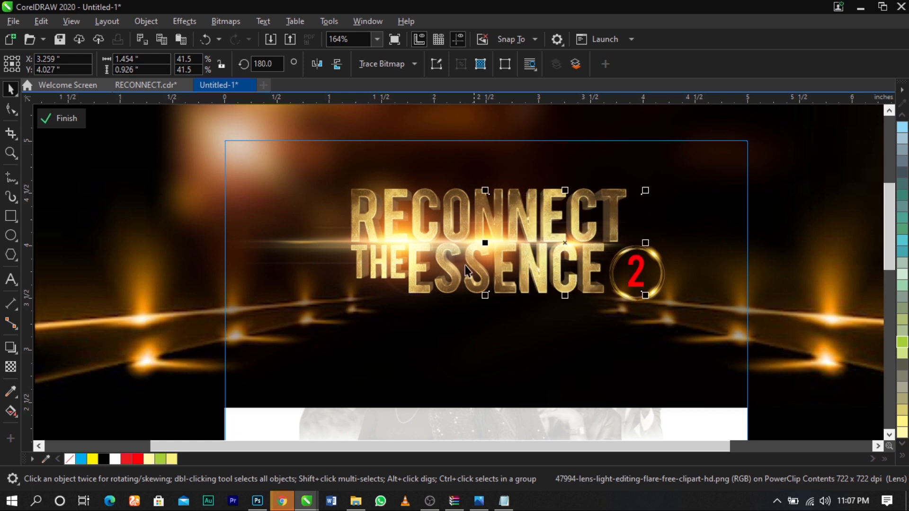
pyautogui.scroll(-3, 792, 309)
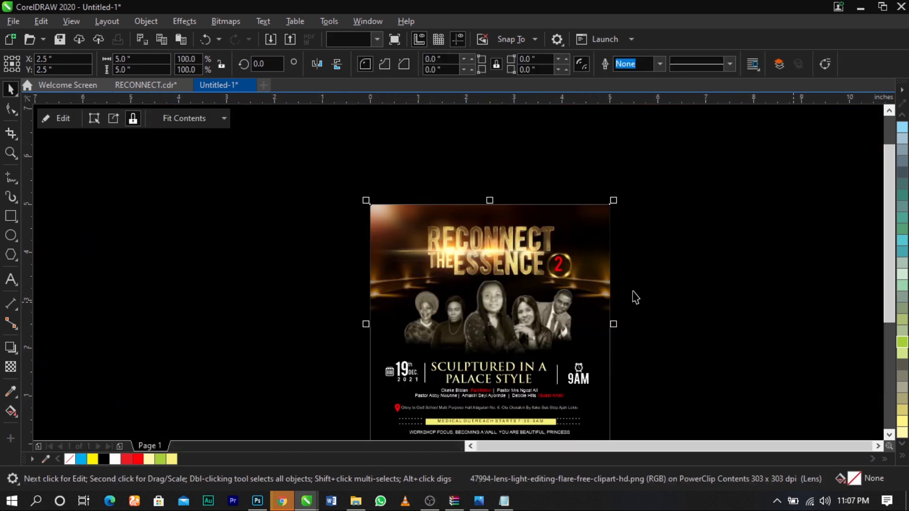
pyautogui.press('z')
pyautogui.moveTo(327, 215); pyautogui.dragTo(881, 400)
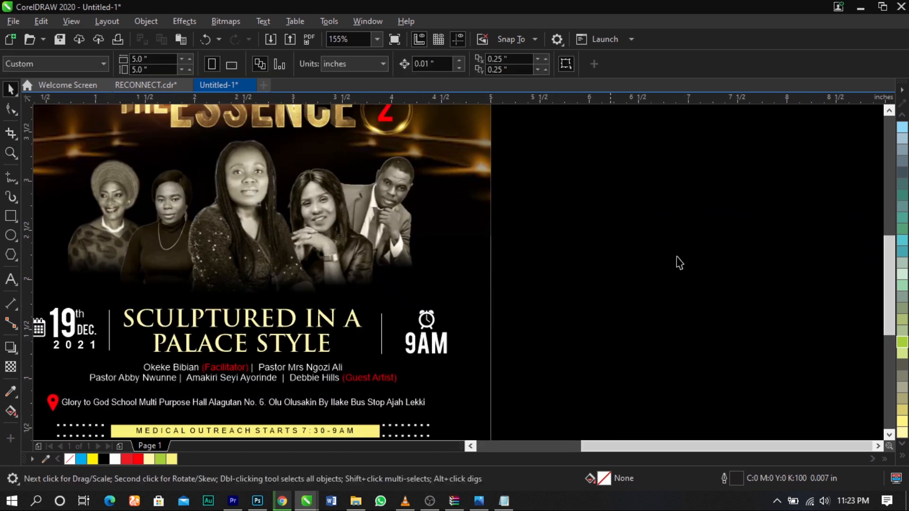
# Step: Draw a rectangle about 4.165 by 0.189 inches beside the page, filled pale yellow C3 M0 Y64 K0 without outline
pyautogui.click(10, 218)
pyautogui.moveTo(538, 245); pyautogui.dragTo(846, 265)
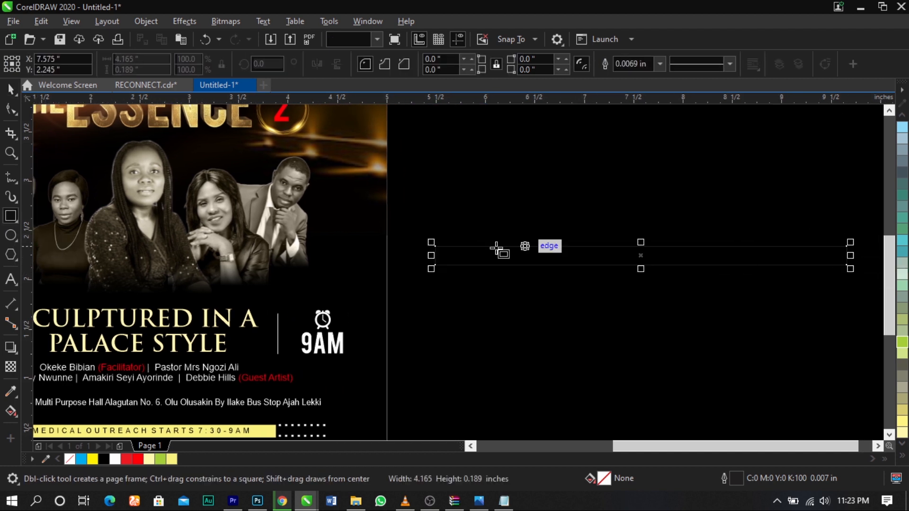
pyautogui.press('z')
pyautogui.moveTo(886, 306); pyautogui.dragTo(886, 306)
pyautogui.press('space')
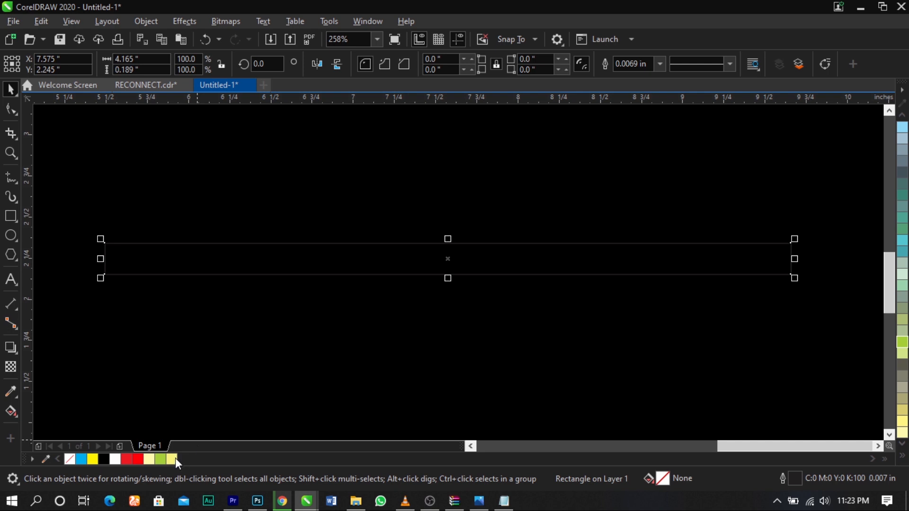
pyautogui.click(169, 459)
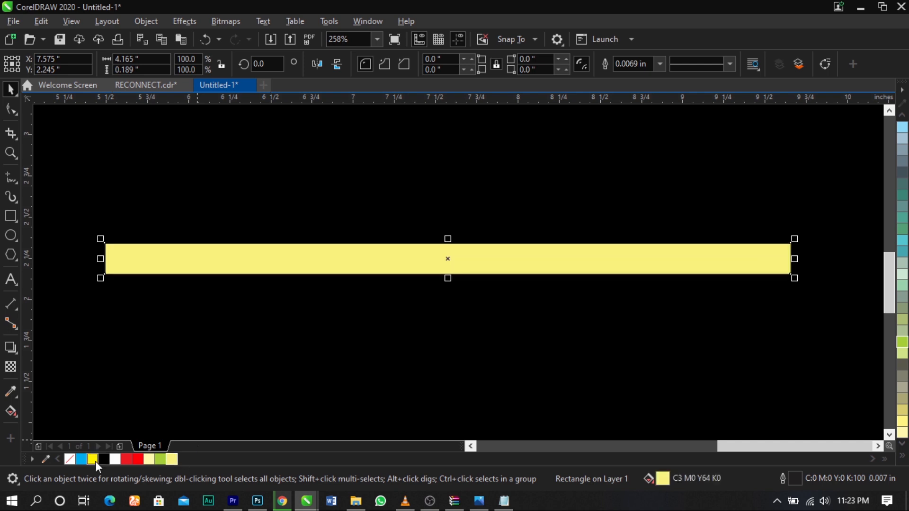
pyautogui.rightClick(67, 458)
# Step: Apply a 90° linear transparency to the yellow rectangle so its upper edge fades out
pyautogui.click(10, 366)
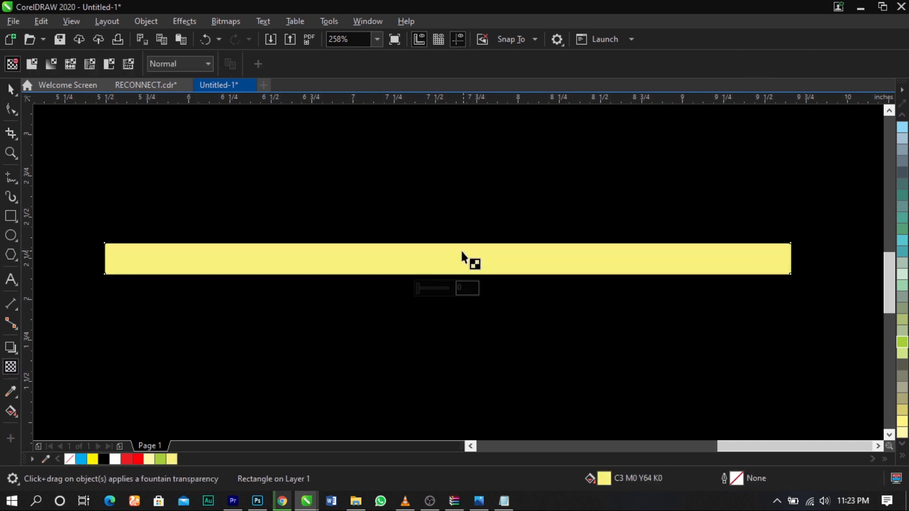
pyautogui.moveTo(450, 246); pyautogui.dragTo(448, 268)
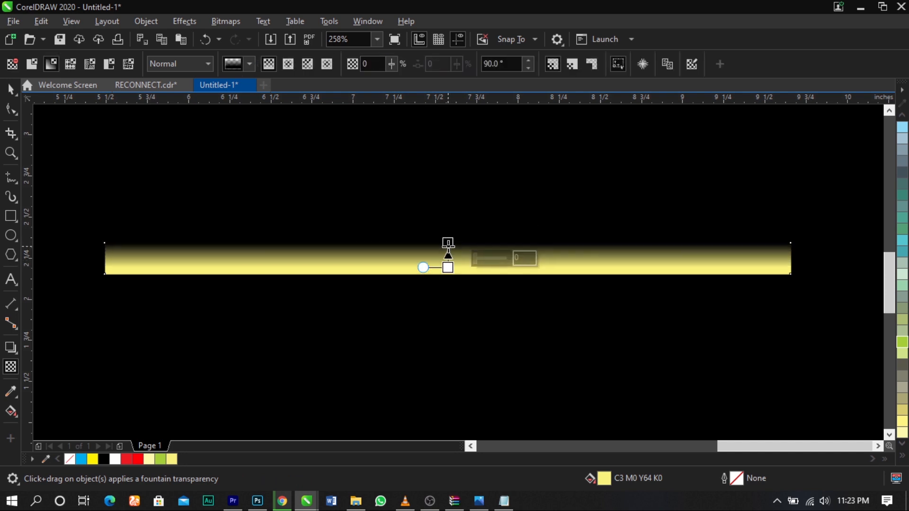
pyautogui.scroll(3, 448, 243)
pyautogui.scroll(-2, 448, 249)
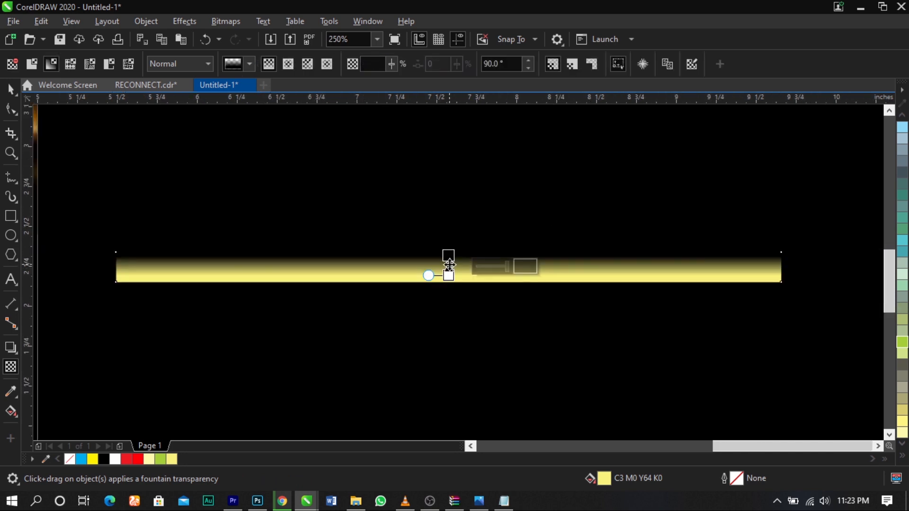
# Step: Copy the faded yellow strip about 0.116 inches downward and repeat the offset copy to make a stack of six strips
pyautogui.press('space')
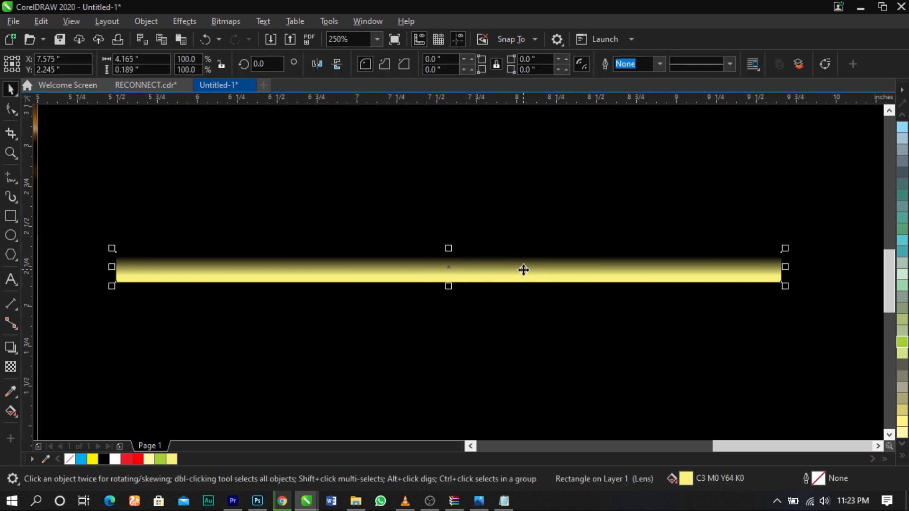
pyautogui.moveTo(525, 270); pyautogui.dragTo(528, 288)
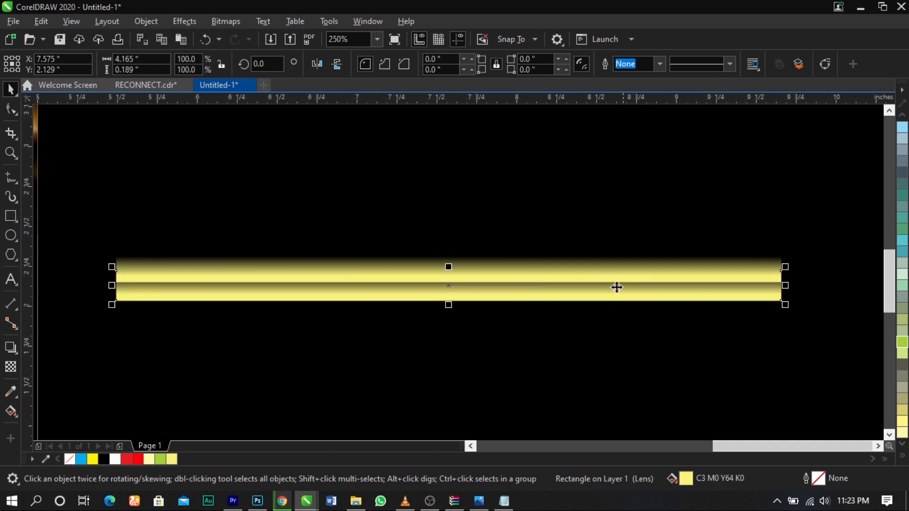
pyautogui.scroll(2, 616, 288)
pyautogui.scroll(-4, 549, 291)
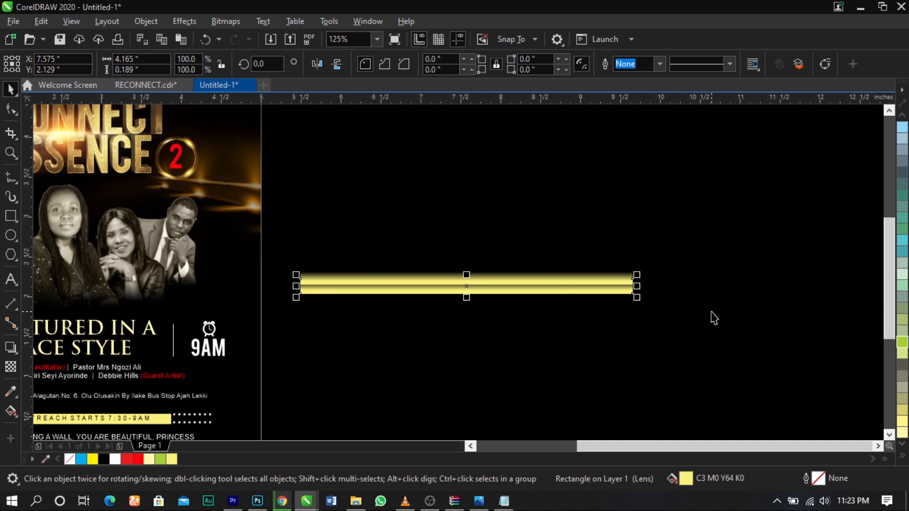
pyautogui.hotkey('ctrl', 'r')
pyautogui.hotkey('ctrl', 'r')
pyautogui.hotkey('ctrl', 'r')
pyautogui.hotkey('ctrl', 'r')
pyautogui.hotkey('ctrl', 'r')
pyautogui.hotkey('ctrl', 'r')
pyautogui.hotkey('ctrl', 'r')
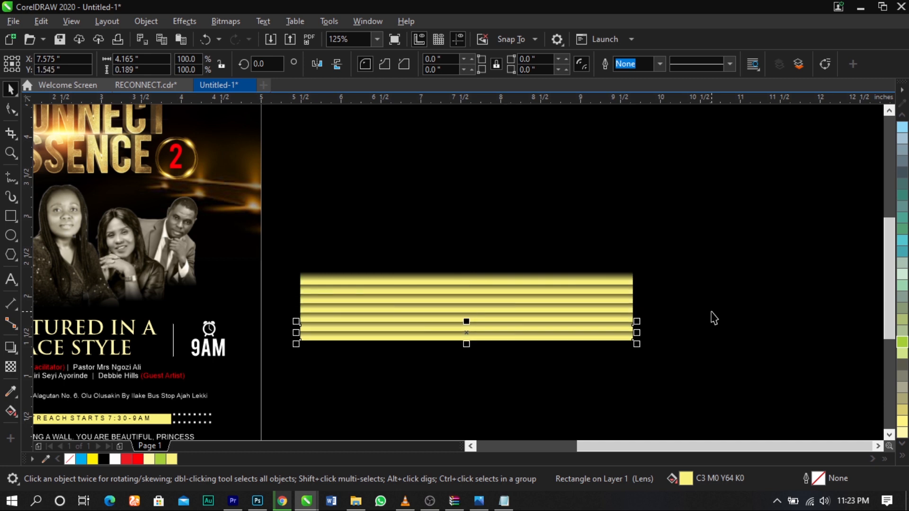
pyautogui.hotkey('ctrl', 'z')
pyautogui.hotkey('ctrl', 'z')
pyautogui.hotkey('ctrl', 'z')
# Step: Resize the six stacked strips together to about 5.823 inches wide by 0.655 inches high
pyautogui.moveTo(704, 379); pyautogui.dragTo(284, 232)
pyautogui.scroll(2, 468, 313)
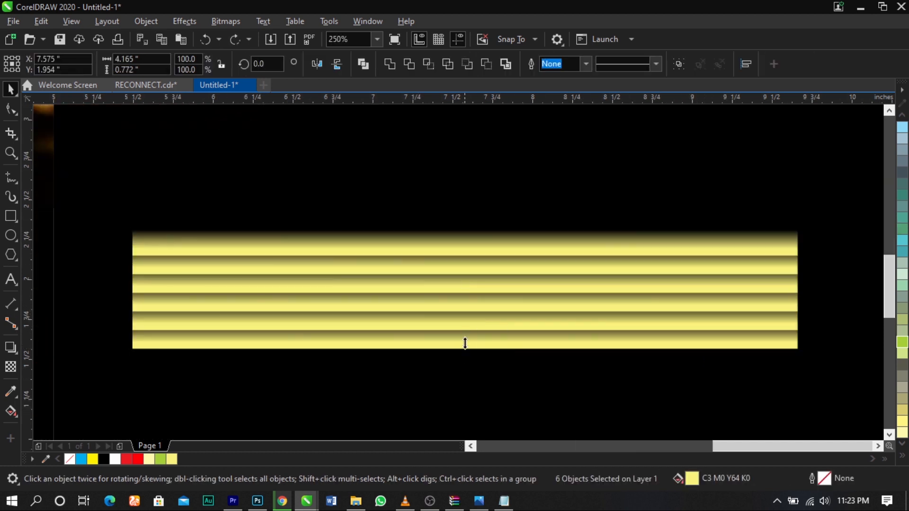
pyautogui.moveTo(465, 343); pyautogui.dragTo(464, 325)
pyautogui.scroll(-2, 464, 325)
pyautogui.moveTo(633, 299); pyautogui.dragTo(765, 298)
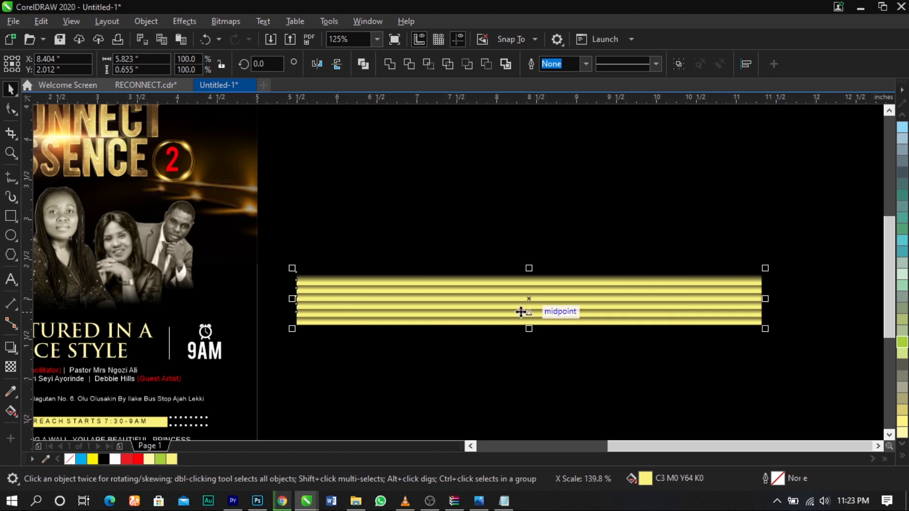
# Step: Convert the six selected strips into a single 300 dpi RGB bitmap
pyautogui.click(234, 21)
pyautogui.click(237, 32)
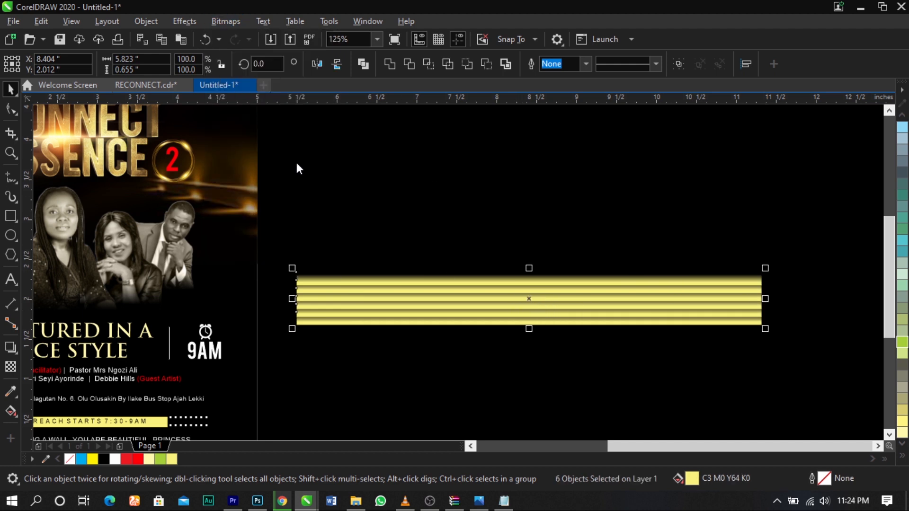
pyautogui.click(473, 324)
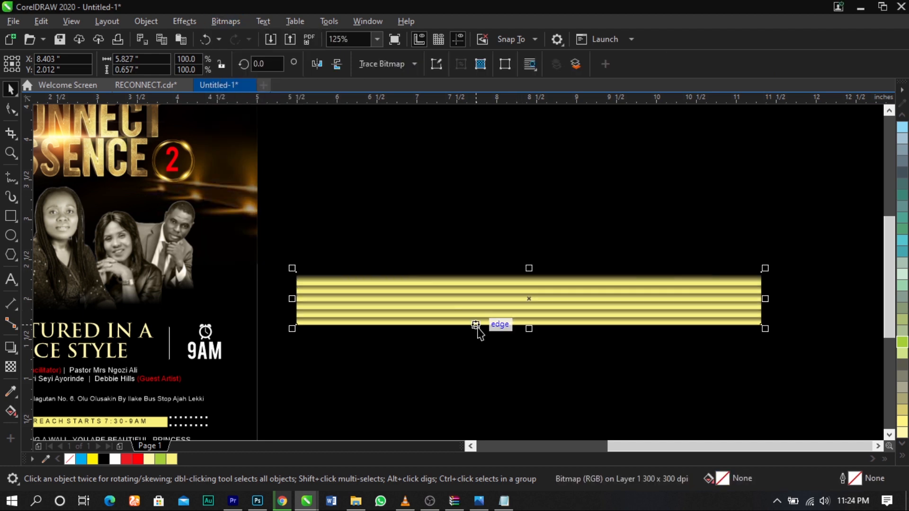
# Step: Apply a 180° linear transparency to the striped bitmap so its left end fades out
pyautogui.click(10, 367)
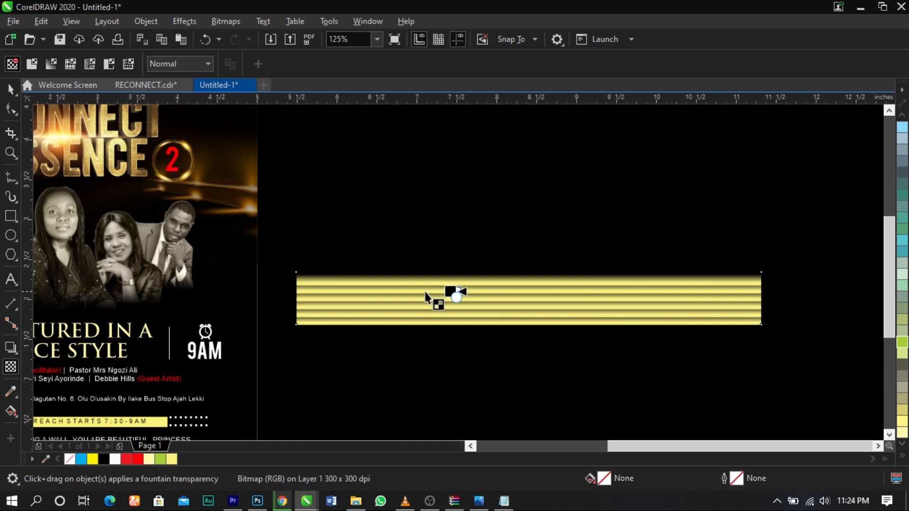
pyautogui.moveTo(456, 292); pyautogui.dragTo(324, 291)
pyautogui.moveTo(479, 290); pyautogui.dragTo(324, 290)
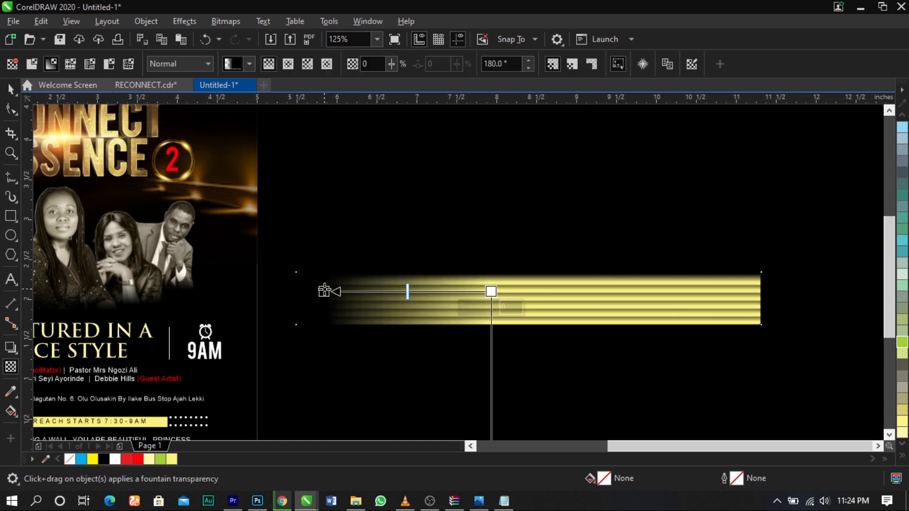
pyautogui.hotkey('ctrl', 'z')
pyautogui.moveTo(492, 292); pyautogui.dragTo(510, 291)
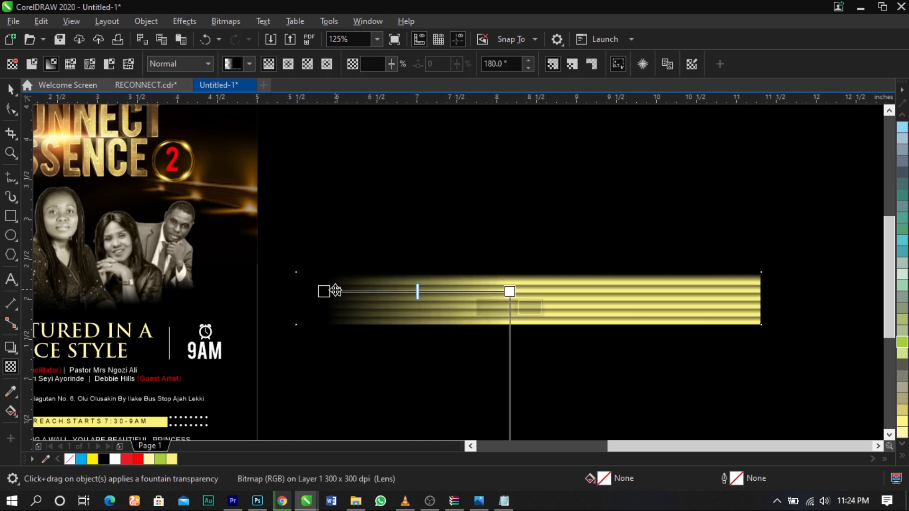
pyautogui.moveTo(325, 290); pyautogui.dragTo(379, 292)
pyautogui.press('space')
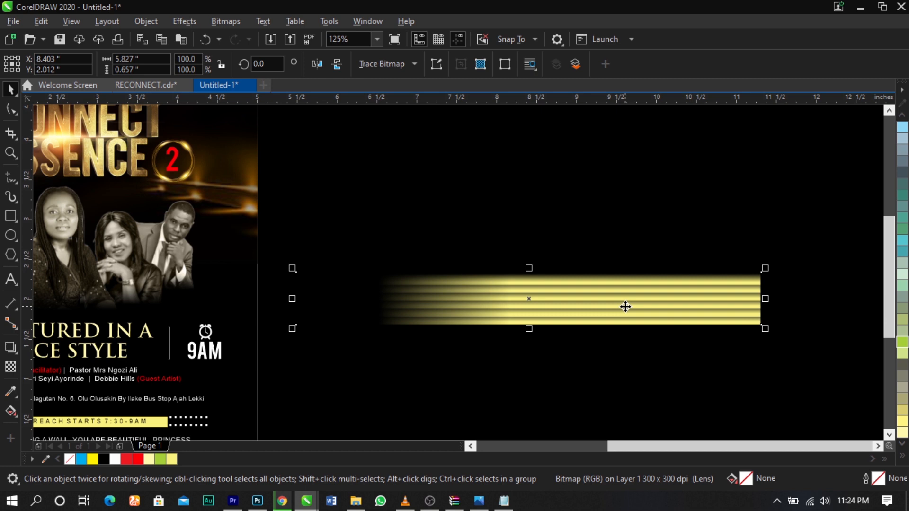
# Step: Rotate the striped bitmap to about 31.953° and place a copy diagonally up and right near X 8.864, Y 2.697
pyautogui.click(625, 307)
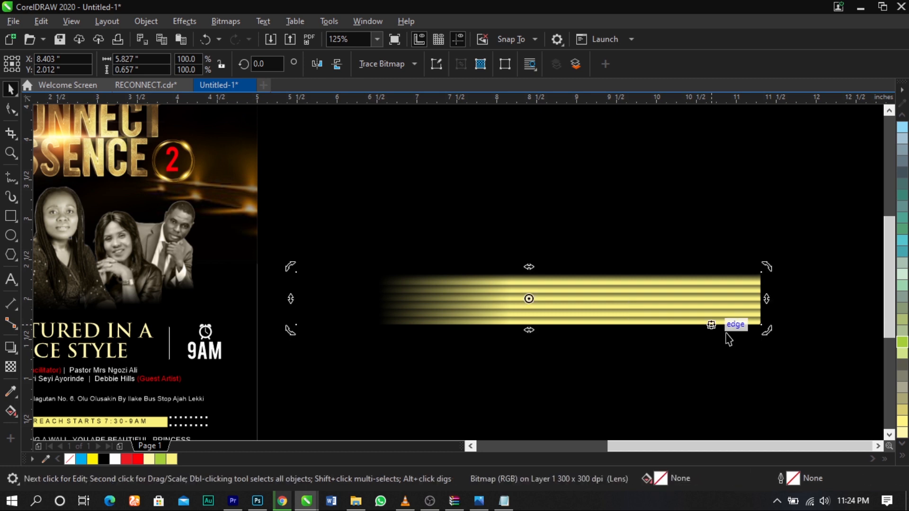
pyautogui.moveTo(769, 334); pyautogui.dragTo(785, 209)
pyautogui.moveTo(753, 159); pyautogui.dragTo(739, 148)
pyautogui.scroll(-2, 593, 256)
pyautogui.moveTo(588, 262); pyautogui.dragTo(574, 250)
pyautogui.scroll(2, 573, 247)
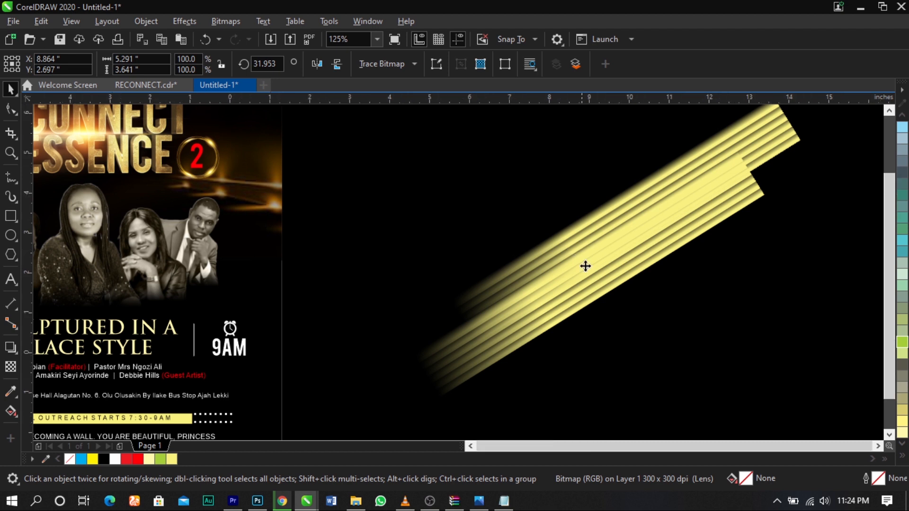
# Step: Group the two rotated striped bitmaps and PowerClip the group inside the flyer's background rectangle
pyautogui.scroll(-2, 584, 266)
pyautogui.click(799, 158)
pyautogui.moveTo(813, 138); pyautogui.dragTo(459, 394)
pyautogui.moveTo(564, 308); pyautogui.dragTo(606, 257)
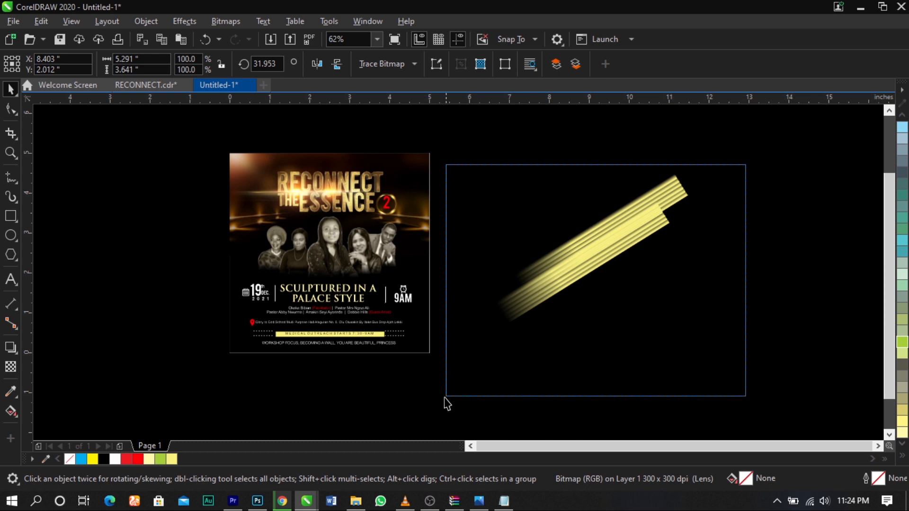
pyautogui.moveTo(445, 398); pyautogui.dragTo(445, 400)
pyautogui.hotkey('ctrl', 'g')
pyautogui.moveTo(578, 269); pyautogui.dragTo(417, 202)
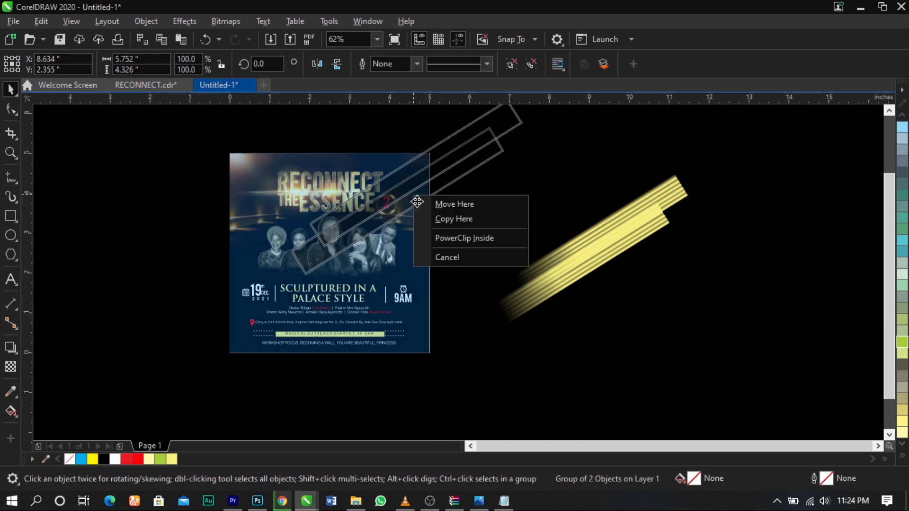
pyautogui.click(442, 235)
# Step: In the PowerClip contents, scale the stripe group to about 4.855 by 3.652 inches and move it near X 5.809, Y 3.079
pyautogui.doubleClick(416, 193)
pyautogui.moveTo(443, 208); pyautogui.dragTo(450, 269)
pyautogui.scroll(1, 425, 245)
pyautogui.keyDown('ctrl'); pyautogui.click(801, 284); pyautogui.keyUp('ctrl')
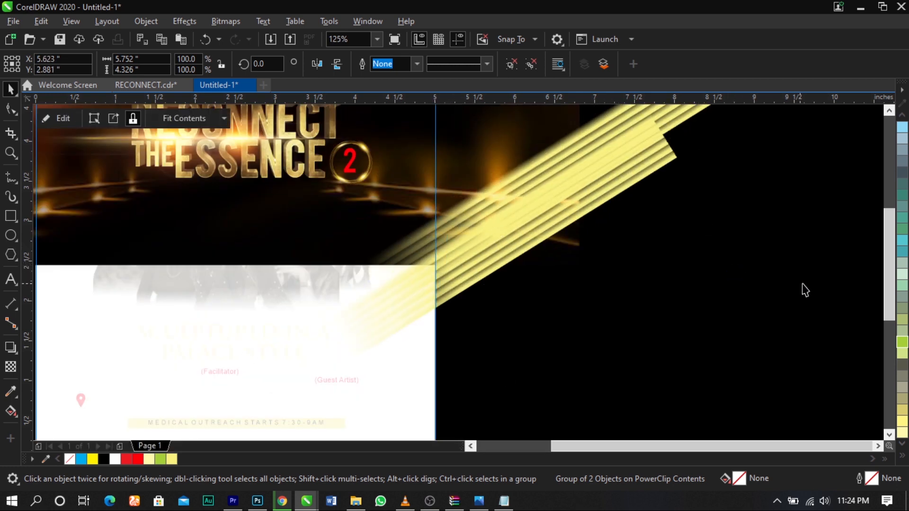
pyautogui.scroll(-1, 733, 279)
pyautogui.press('z')
pyautogui.moveTo(649, 379); pyautogui.dragTo(329, 190)
pyautogui.keyDown('ctrl'); pyautogui.click(587, 266); pyautogui.keyUp('ctrl')
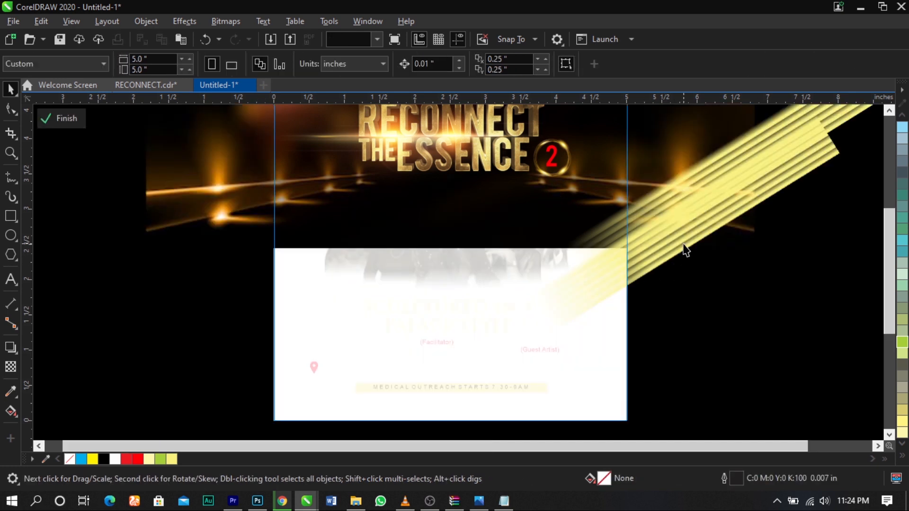
pyautogui.click(683, 244)
pyautogui.moveTo(465, 374); pyautogui.dragTo(497, 358)
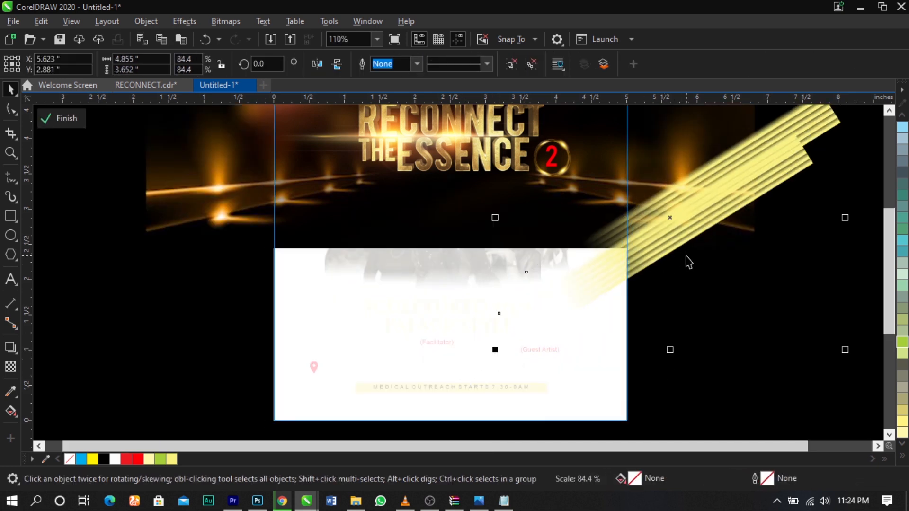
pyautogui.moveTo(680, 215); pyautogui.dragTo(699, 201)
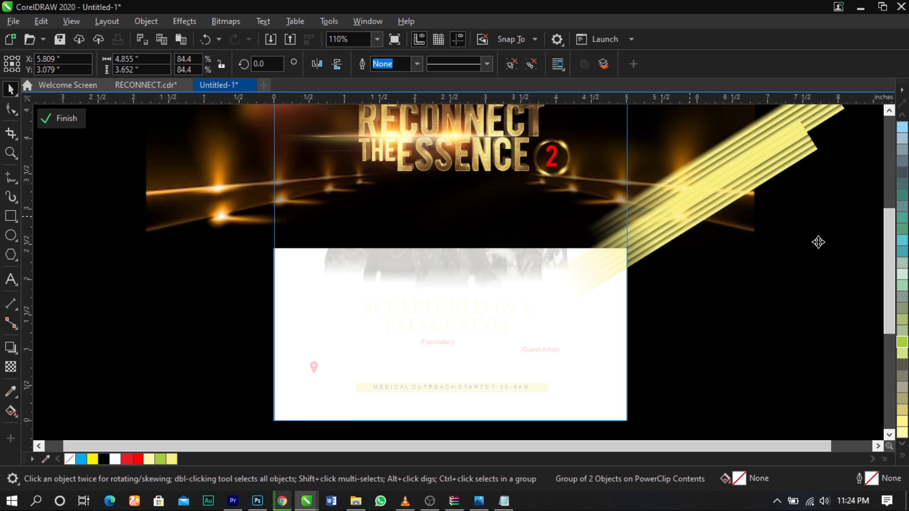
# Step: Place a mirrored copy of the stripe group at the flyer's left edge near X -0.52, Y 3.079 and finish editing
pyautogui.moveTo(860, 205); pyautogui.dragTo(450, 212)
pyautogui.rightClick(450, 212)
pyautogui.click(410, 250)
pyautogui.moveTo(367, 230); pyautogui.dragTo(265, 235)
pyautogui.keyDown('ctrl'); pyautogui.click(832, 349); pyautogui.keyUp('ctrl')
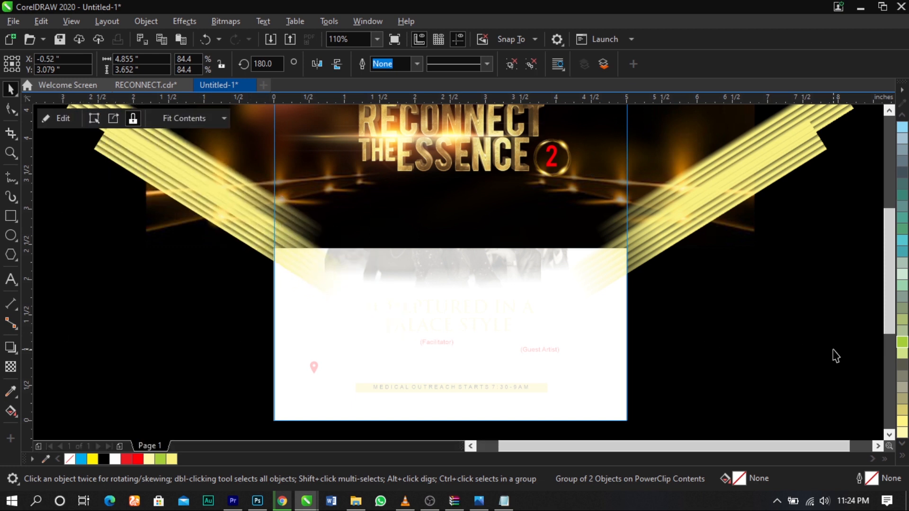
pyautogui.click(832, 349)
# Step: Reopen the PowerClip, shift the left stripe group up and outward, nudge the right one slightly up, and finish editing
pyautogui.scroll(-2, 488, 274)
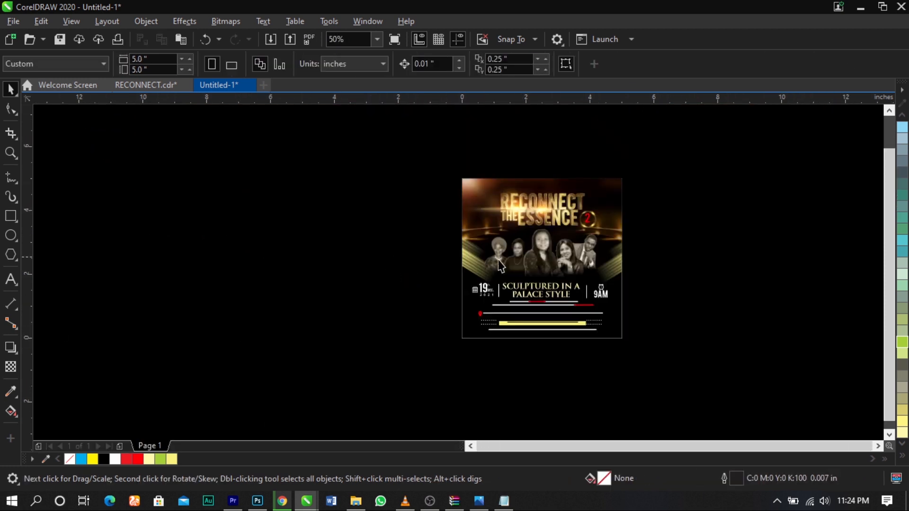
pyautogui.scroll(4, 456, 259)
pyautogui.click(353, 260)
pyautogui.keyDown('ctrl'); pyautogui.click(352, 260); pyautogui.keyUp('ctrl')
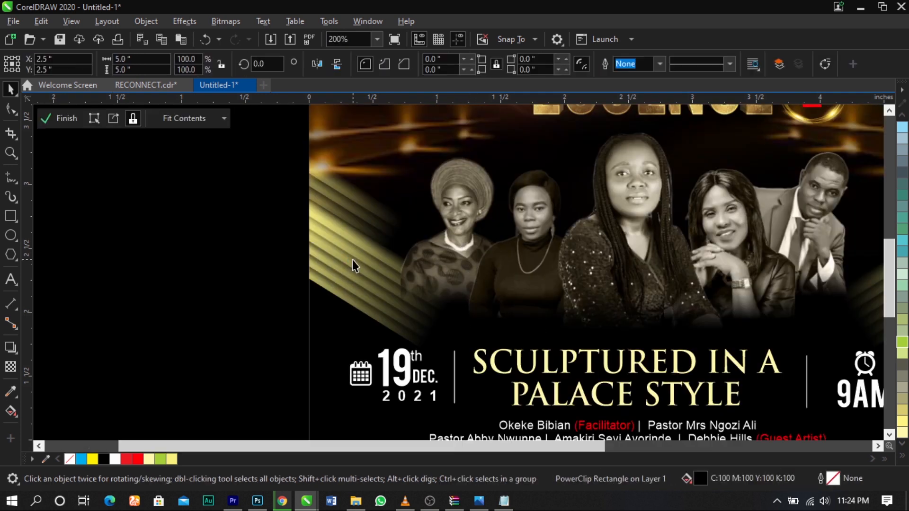
pyautogui.moveTo(361, 280); pyautogui.dragTo(331, 255)
pyautogui.scroll(-1, 340, 247)
pyautogui.moveTo(719, 197)
pyautogui.mouseDown()
pyautogui.moveTo(731, 189)
pyautogui.moveTo(729, 197)
pyautogui.moveTo(714, 191)
pyautogui.mouseUp()
pyautogui.keyDown('ctrl'); pyautogui.click(822, 291); pyautogui.keyUp('ctrl')
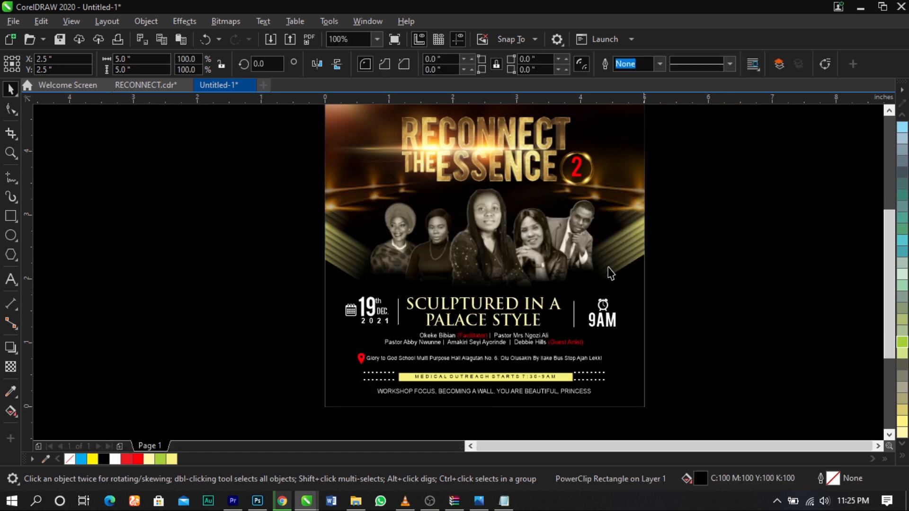
# Step: Rebalance the clipped stripe groups, with the right one near X 6.099, Y 3.395 and the left one near X -0.924, Y 3.412
pyautogui.keyDown('ctrl'); pyautogui.click(609, 260); pyautogui.keyUp('ctrl')
pyautogui.click(661, 222)
pyautogui.scroll(1, 663, 226)
pyautogui.moveTo(663, 225); pyautogui.dragTo(703, 224)
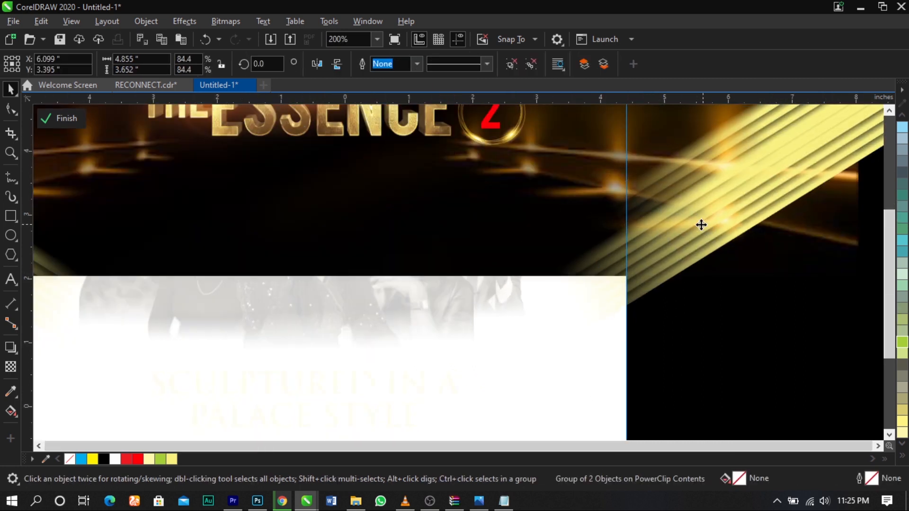
pyautogui.scroll(-1, 701, 225)
pyautogui.moveTo(315, 225)
pyautogui.mouseDown()
pyautogui.moveTo(306, 221)
pyautogui.moveTo(314, 230)
pyautogui.mouseUp()
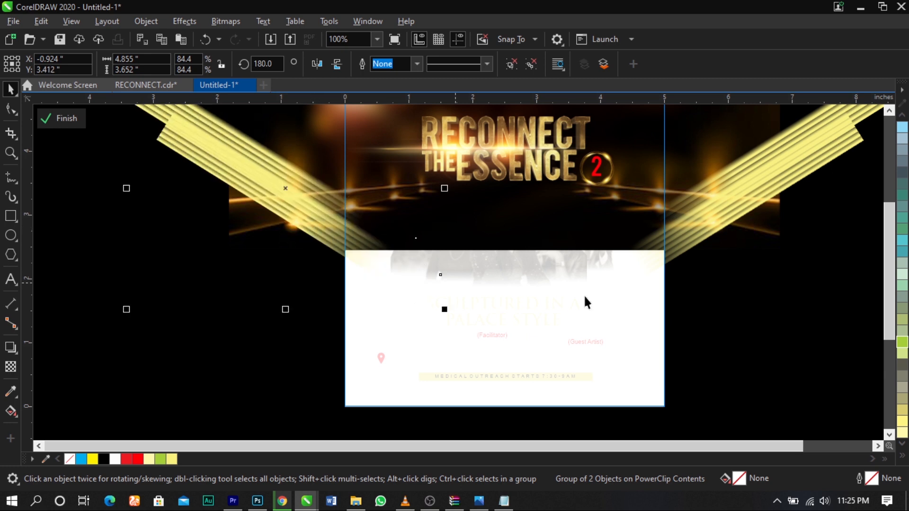
pyautogui.moveTo(700, 219); pyautogui.dragTo(694, 221)
pyautogui.keyDown('ctrl'); pyautogui.click(776, 324); pyautogui.keyUp('ctrl')
pyautogui.click(776, 324)
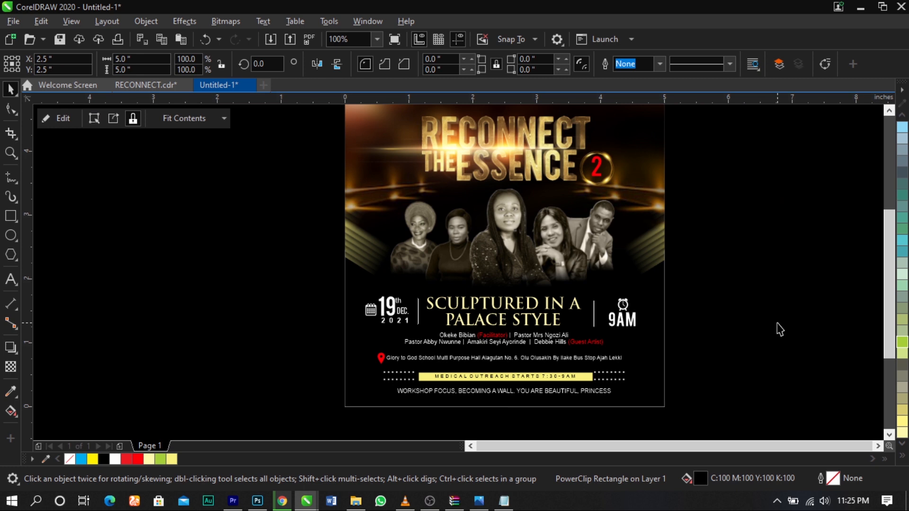
# Step: Change the merge mode of the large mirrored lens flare over the title to Overlay inside the PowerClip
pyautogui.press('z')
pyautogui.moveTo(697, 425); pyautogui.dragTo(283, 58)
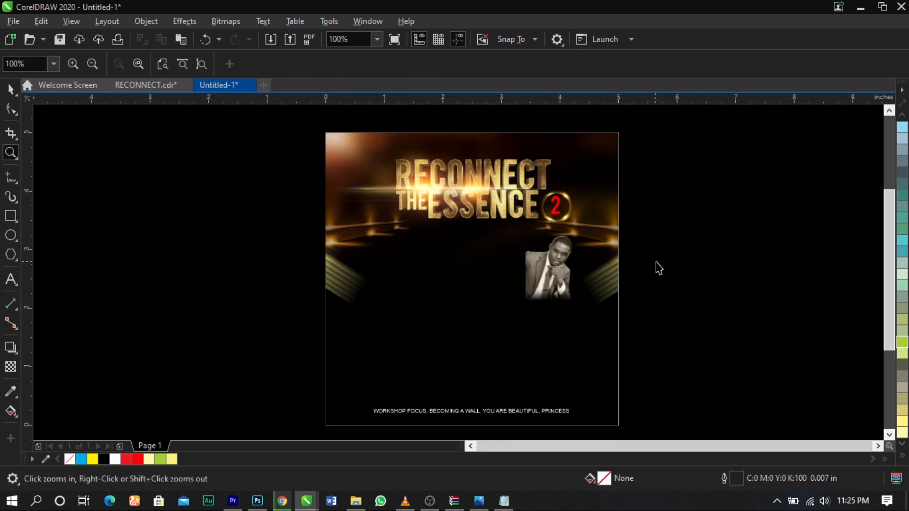
pyautogui.press('F2')
pyautogui.moveTo(280, 141); pyautogui.dragTo(706, 298)
pyautogui.doubleClick(455, 249)
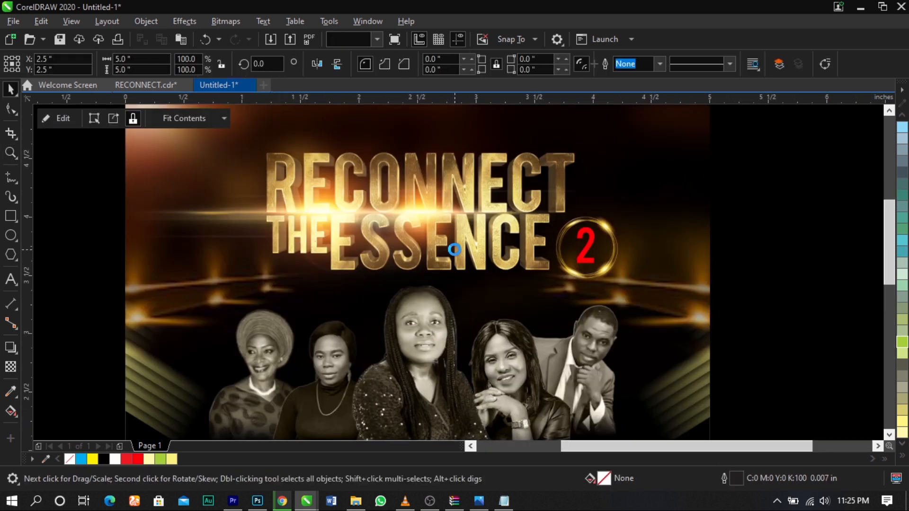
pyautogui.click(433, 217)
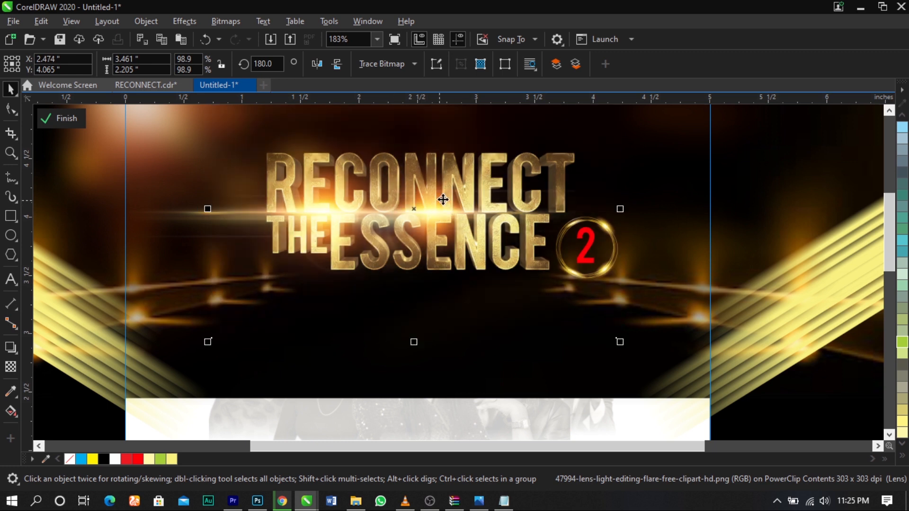
pyautogui.click(12, 367)
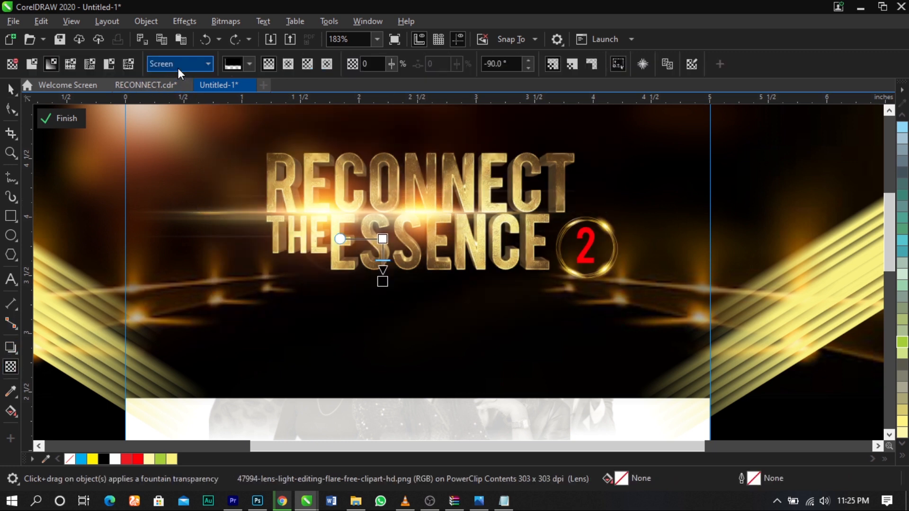
pyautogui.click(178, 67)
pyautogui.click(163, 333)
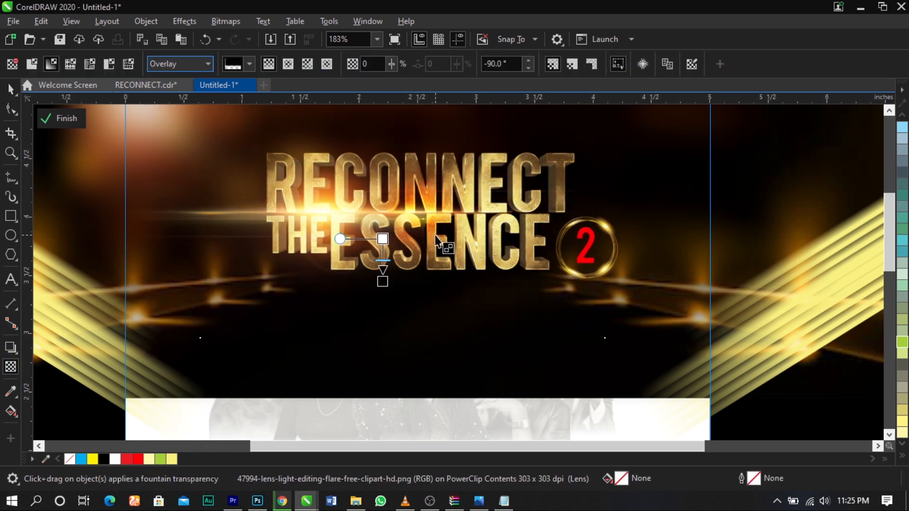
# Step: Enlarge the Overlay flare to slightly over 7.976 by 5.082 inches, centre it behind the title and finish editing the PowerClip
pyautogui.press('space')
pyautogui.moveTo(609, 342); pyautogui.dragTo(715, 409)
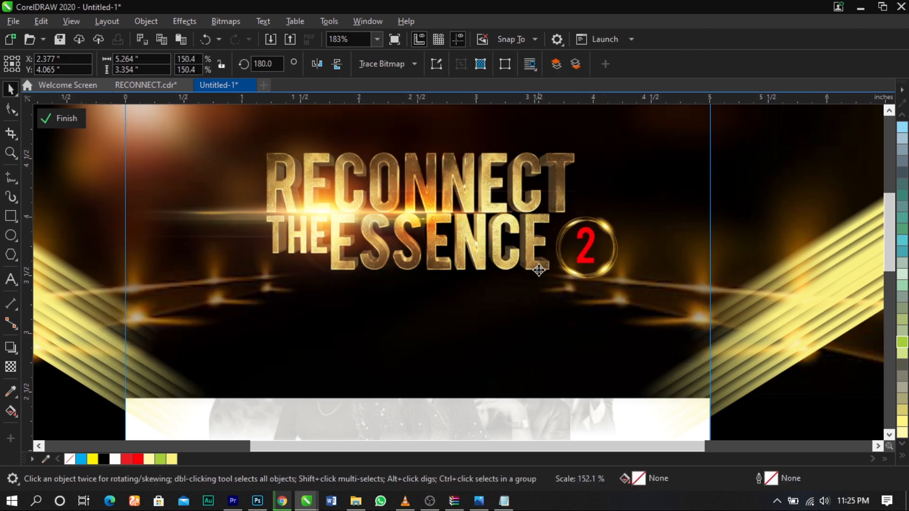
pyautogui.moveTo(527, 244); pyautogui.dragTo(535, 235)
pyautogui.scroll(-2, 533, 237)
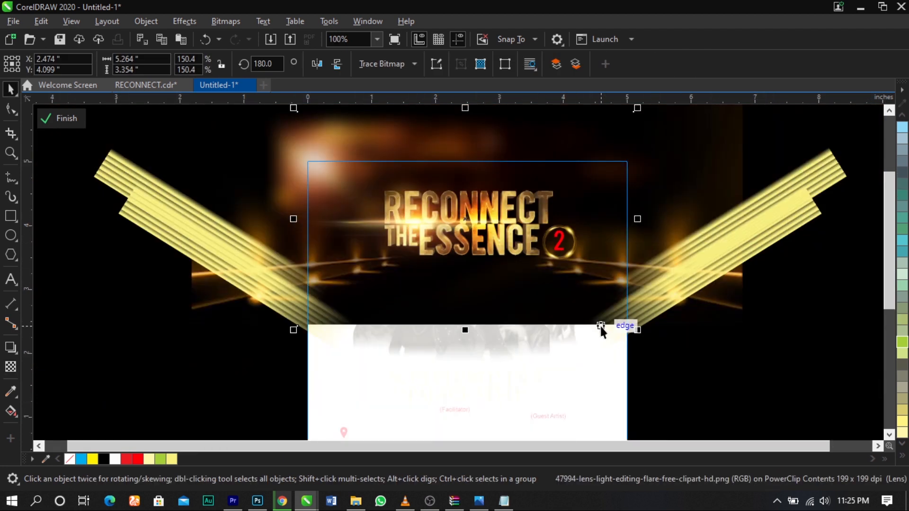
pyautogui.moveTo(634, 327); pyautogui.dragTo(718, 378)
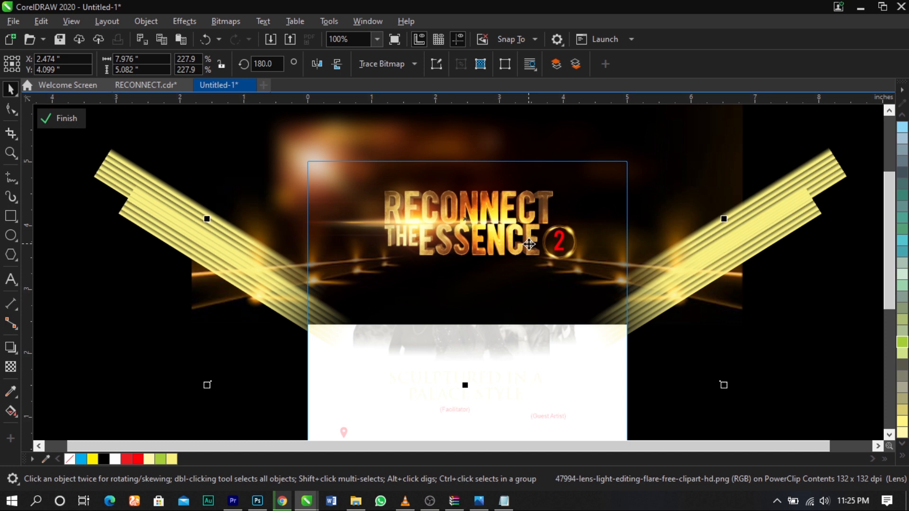
pyautogui.moveTo(532, 248); pyautogui.dragTo(535, 249)
pyautogui.moveTo(730, 385); pyautogui.dragTo(747, 394)
pyautogui.keyDown('ctrl'); pyautogui.click(831, 326); pyautogui.keyUp('ctrl')
pyautogui.click(831, 327)
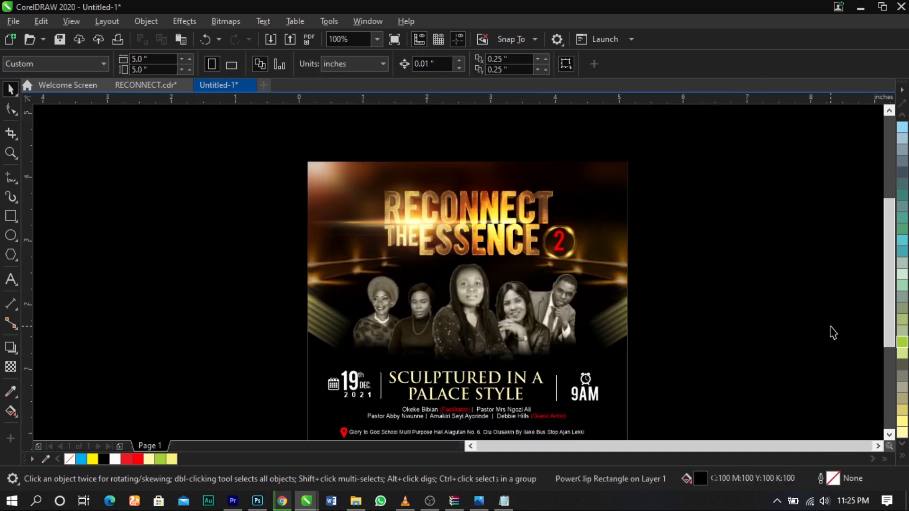
# Step: Fit the whole flyer in view to review the composition
pyautogui.press('F4')
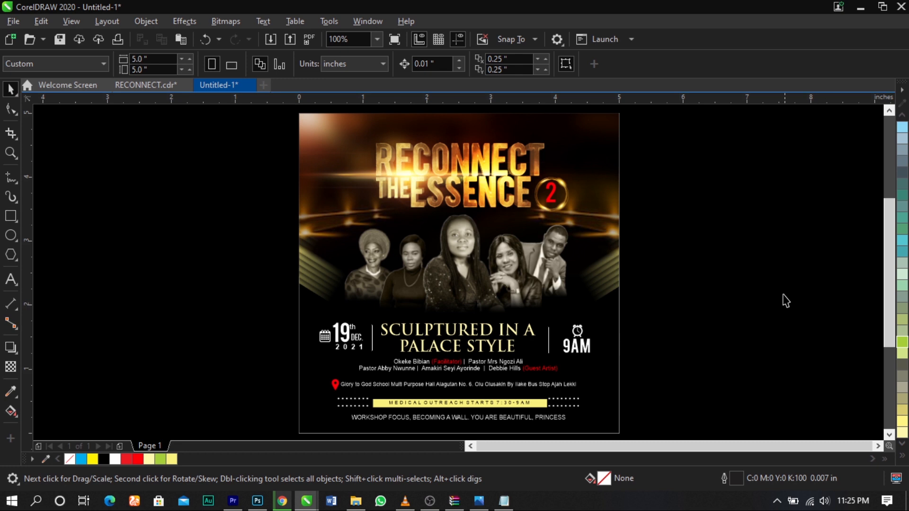
pyautogui.rightClick(714, 255)
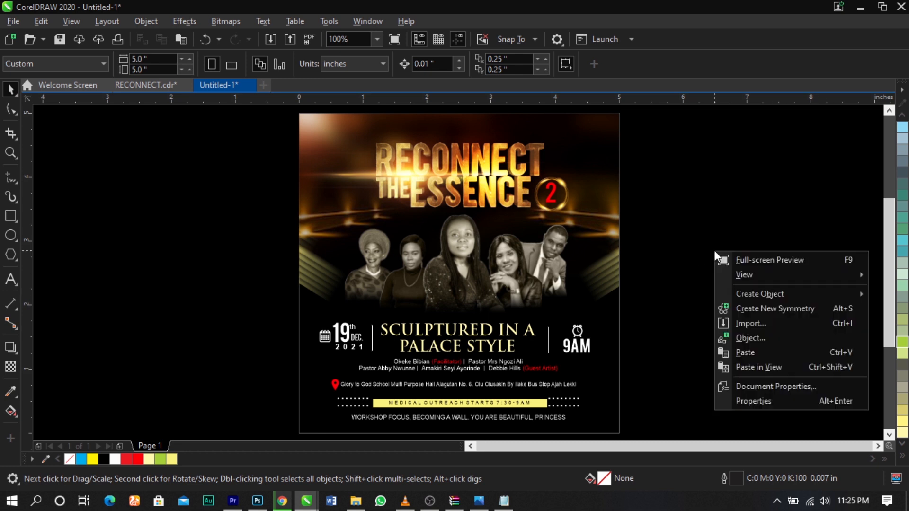